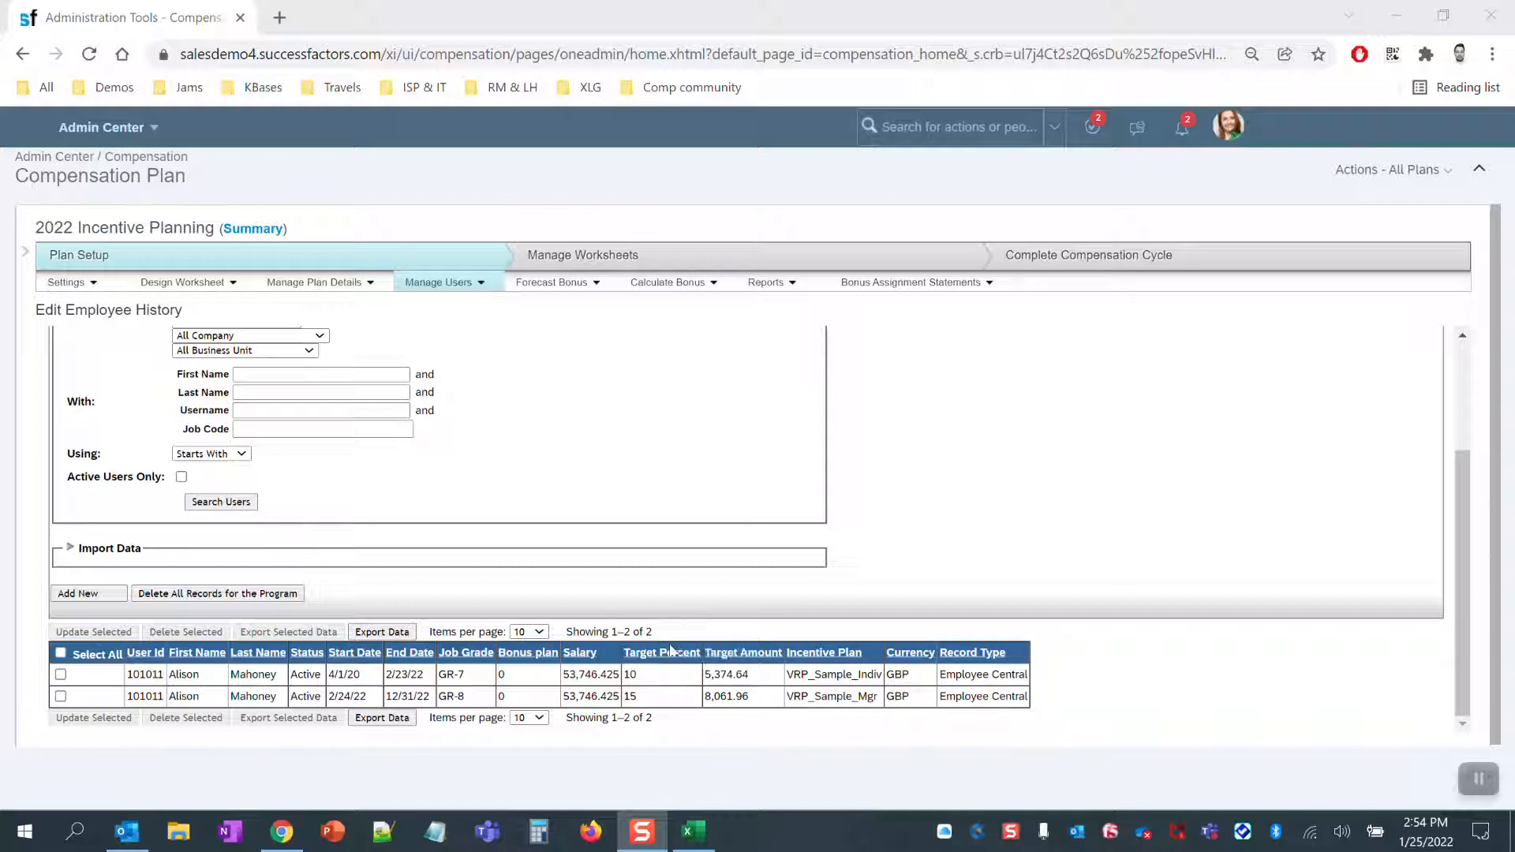
- Examine the salaries, target amounts and start and end dates in the employee's two history records
double_click(726, 675)
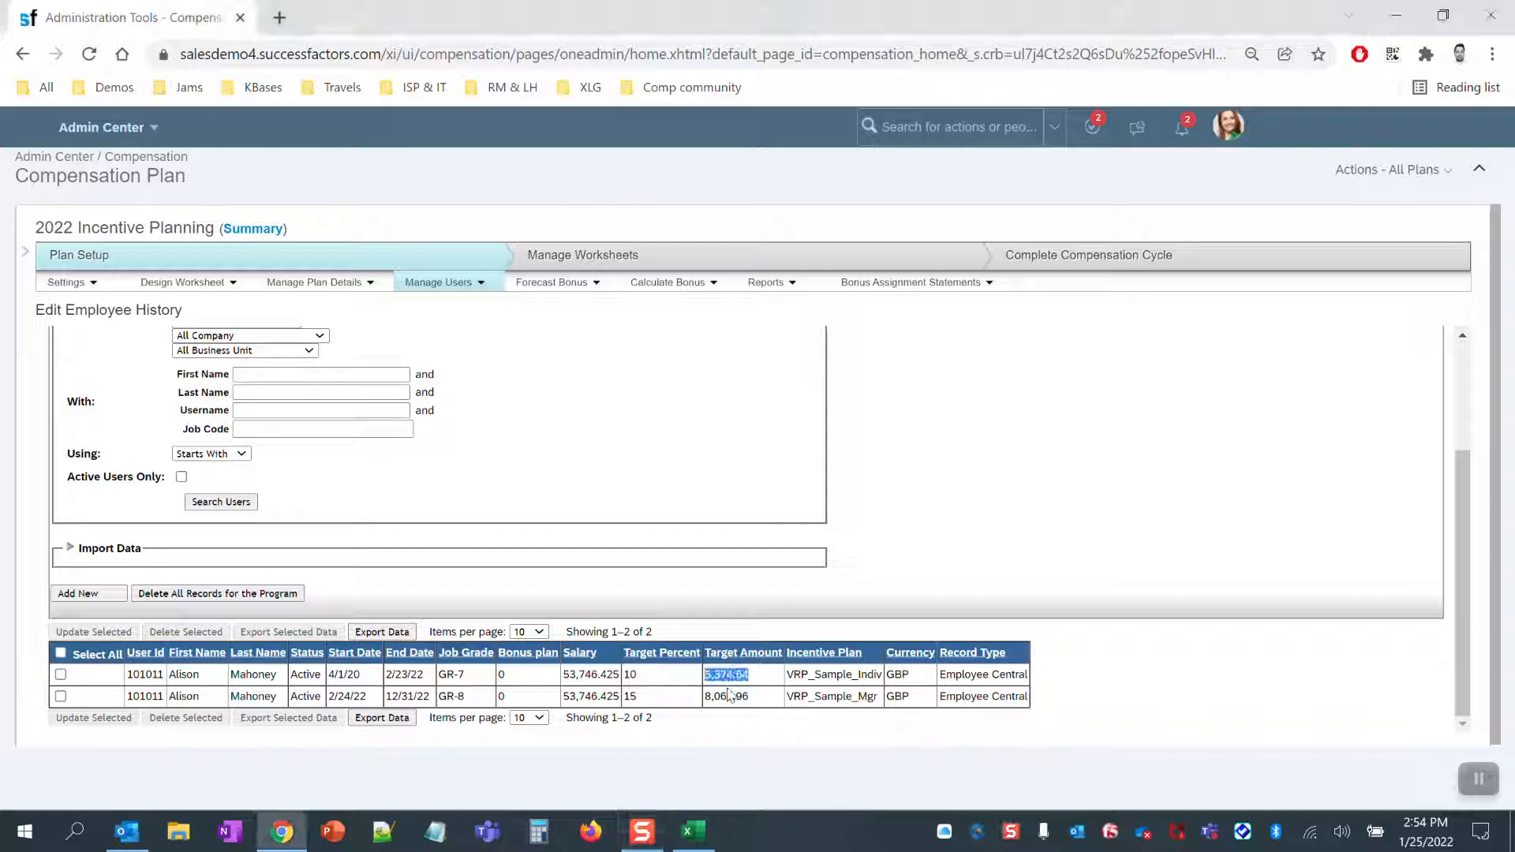
double_click(731, 697)
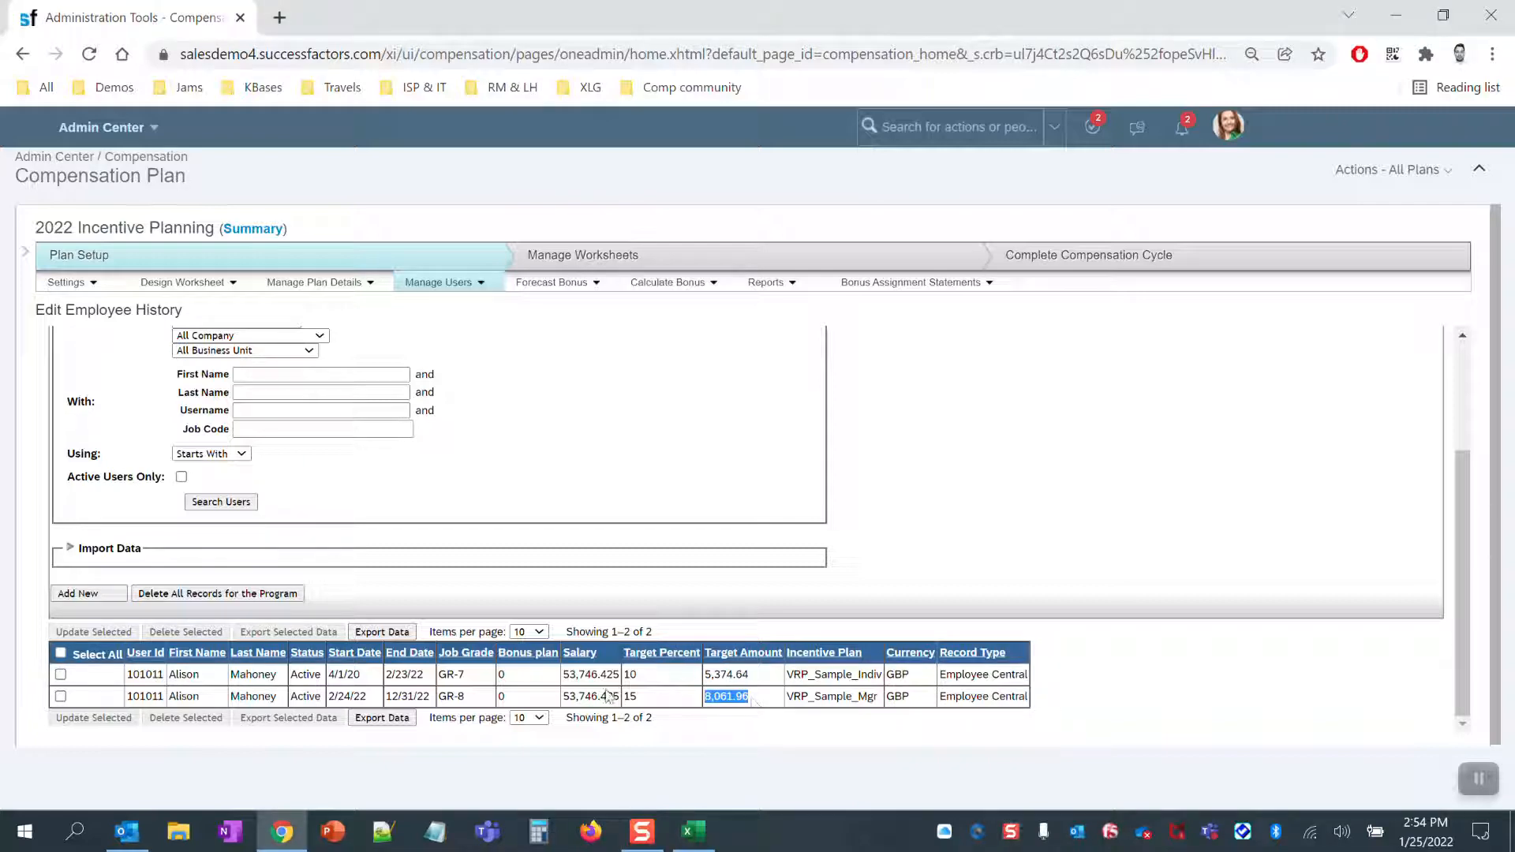
double_click(588, 675)
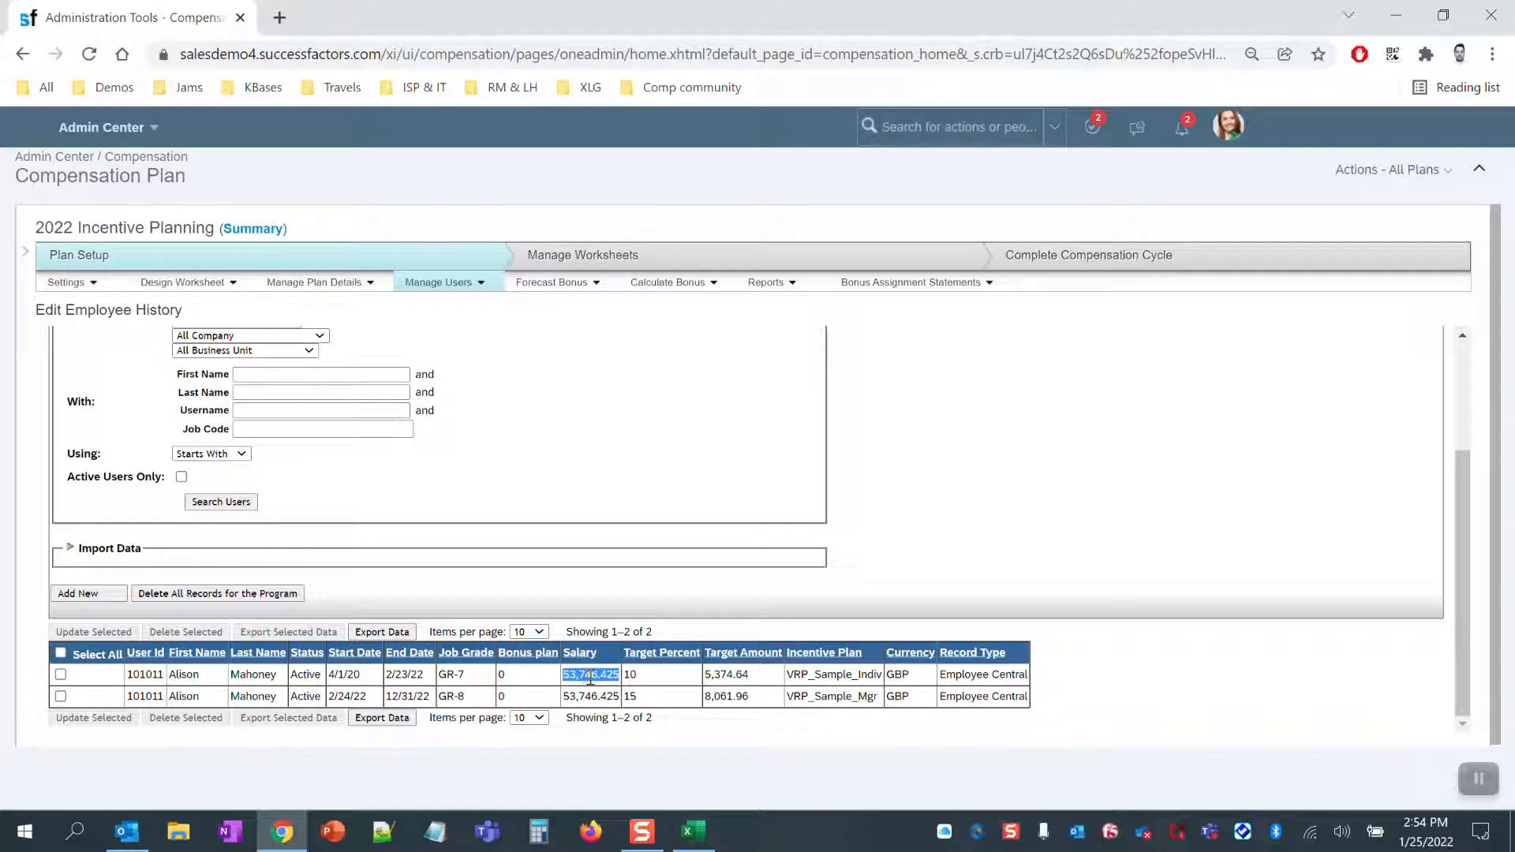
double_click(581, 697)
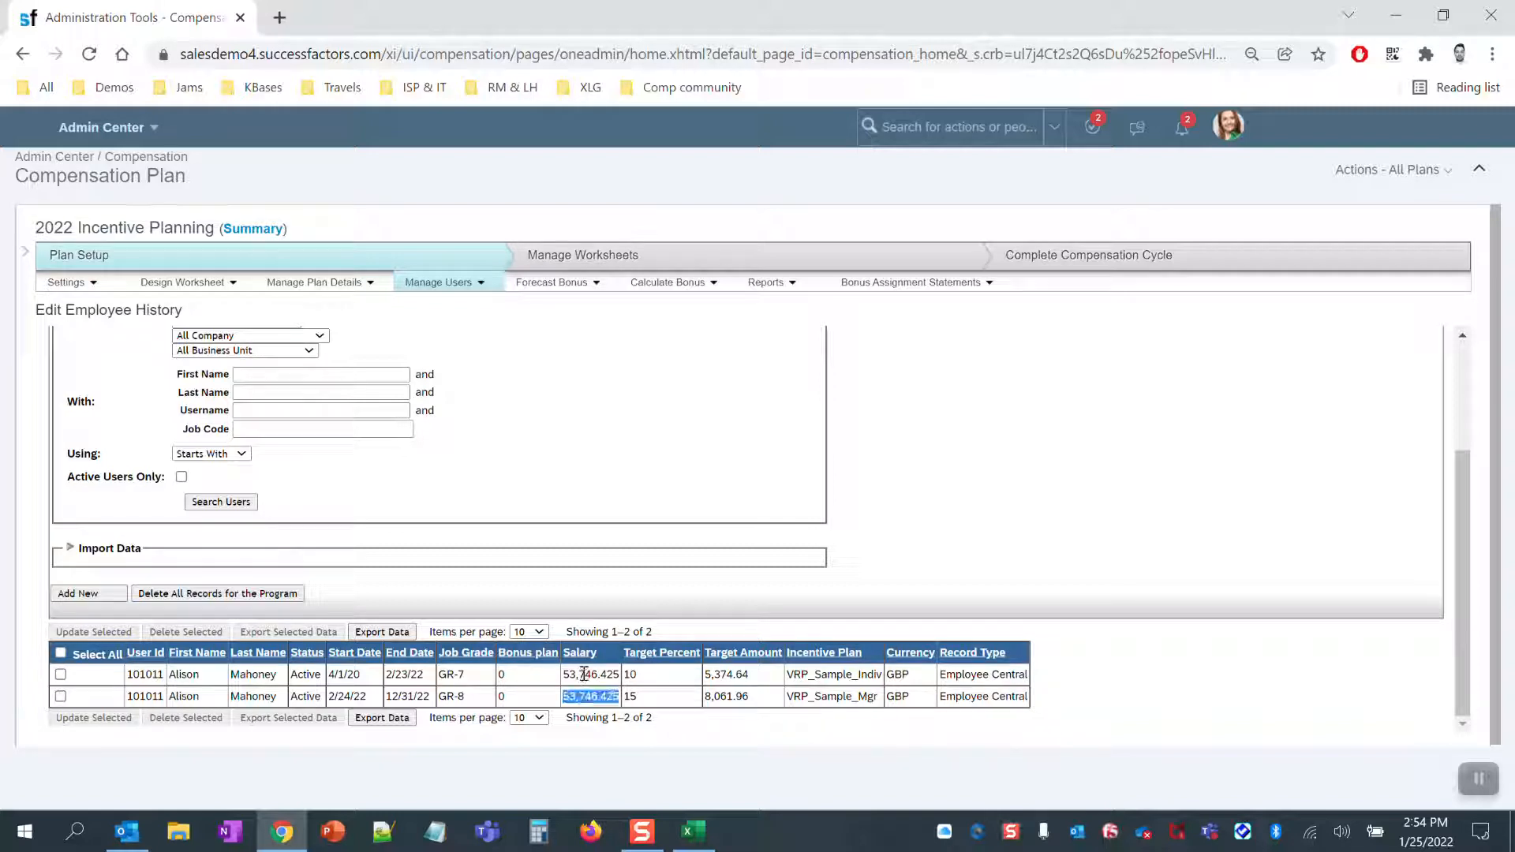
left_click(583, 677)
double_click(582, 675)
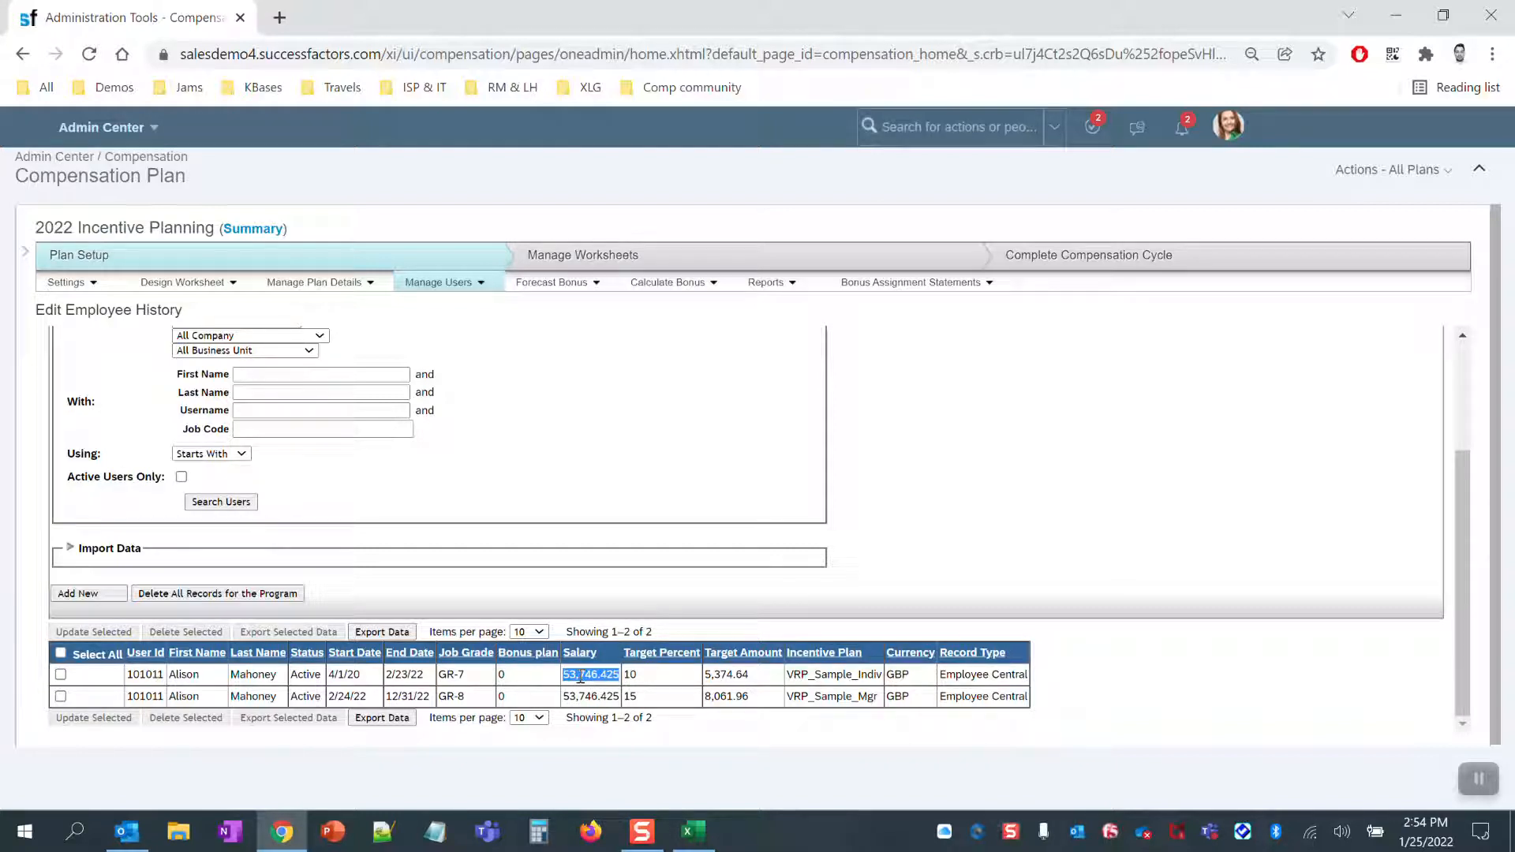
left_click_drag(330, 676, 416, 677)
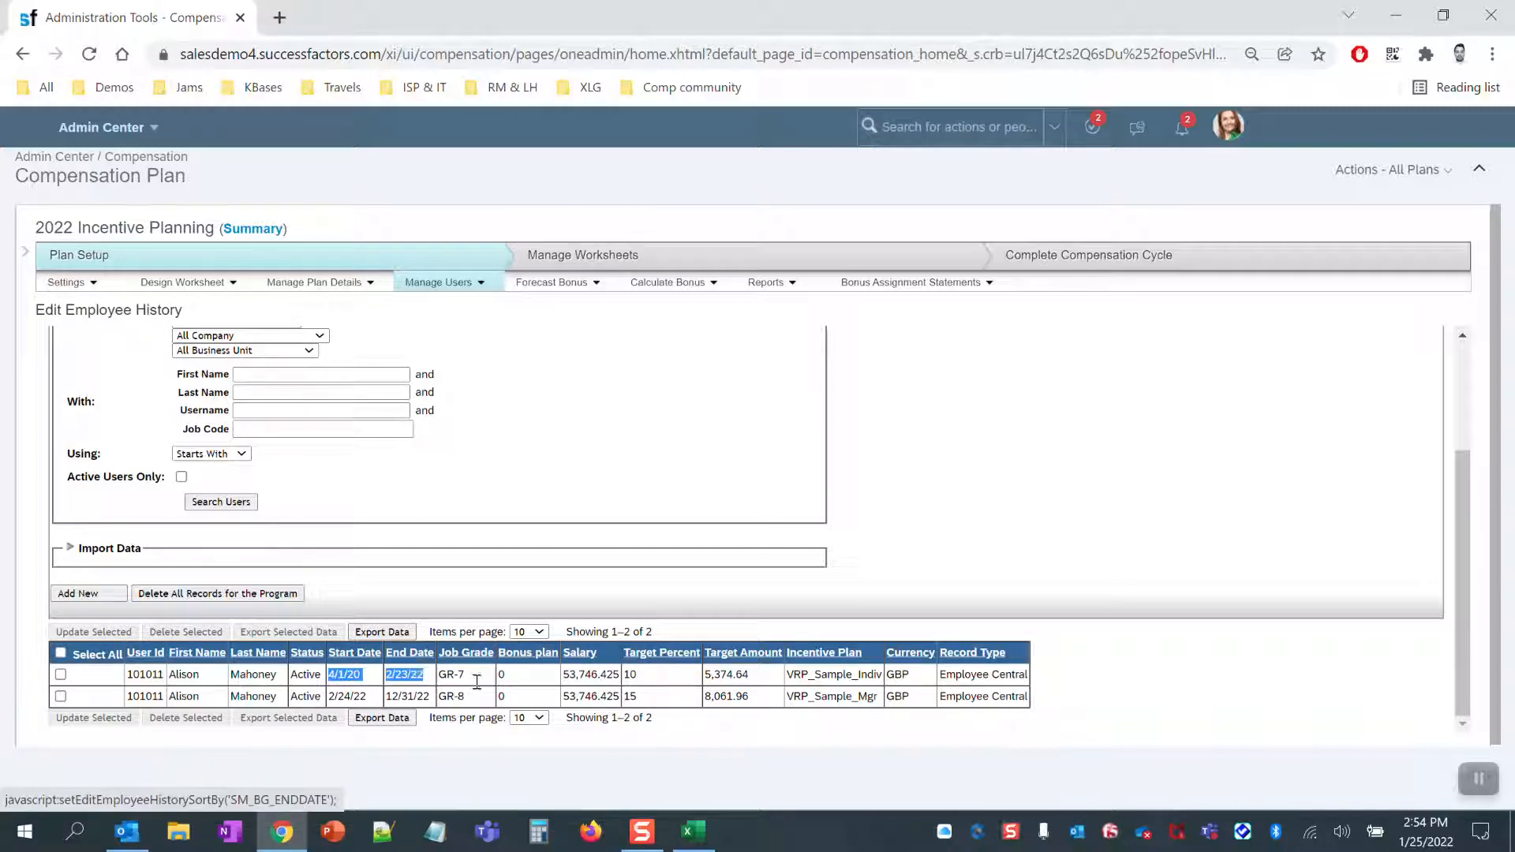
double_click(597, 672)
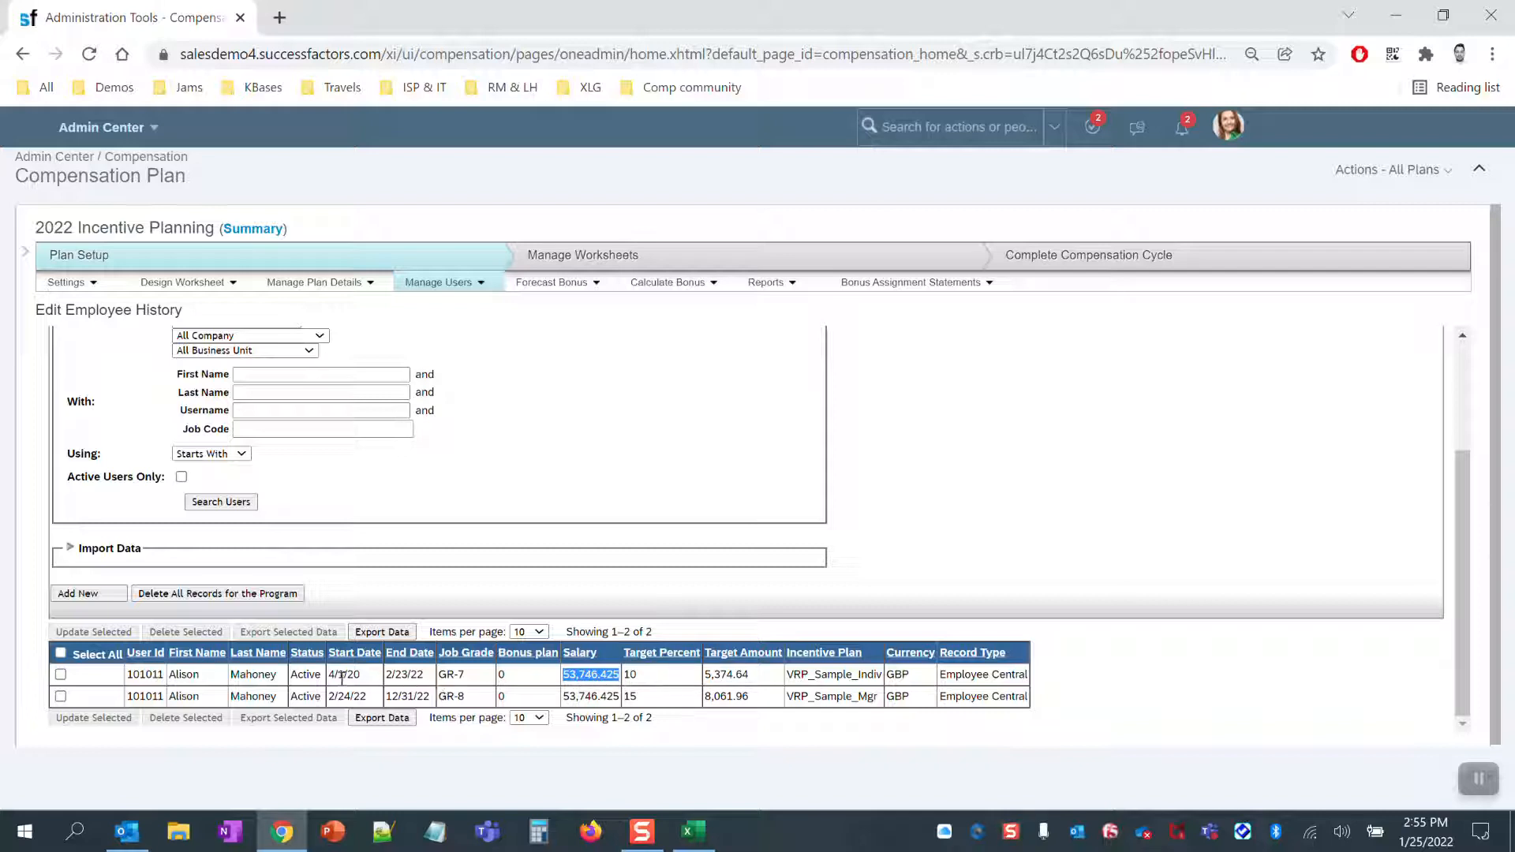
left_click_drag(328, 675, 424, 675)
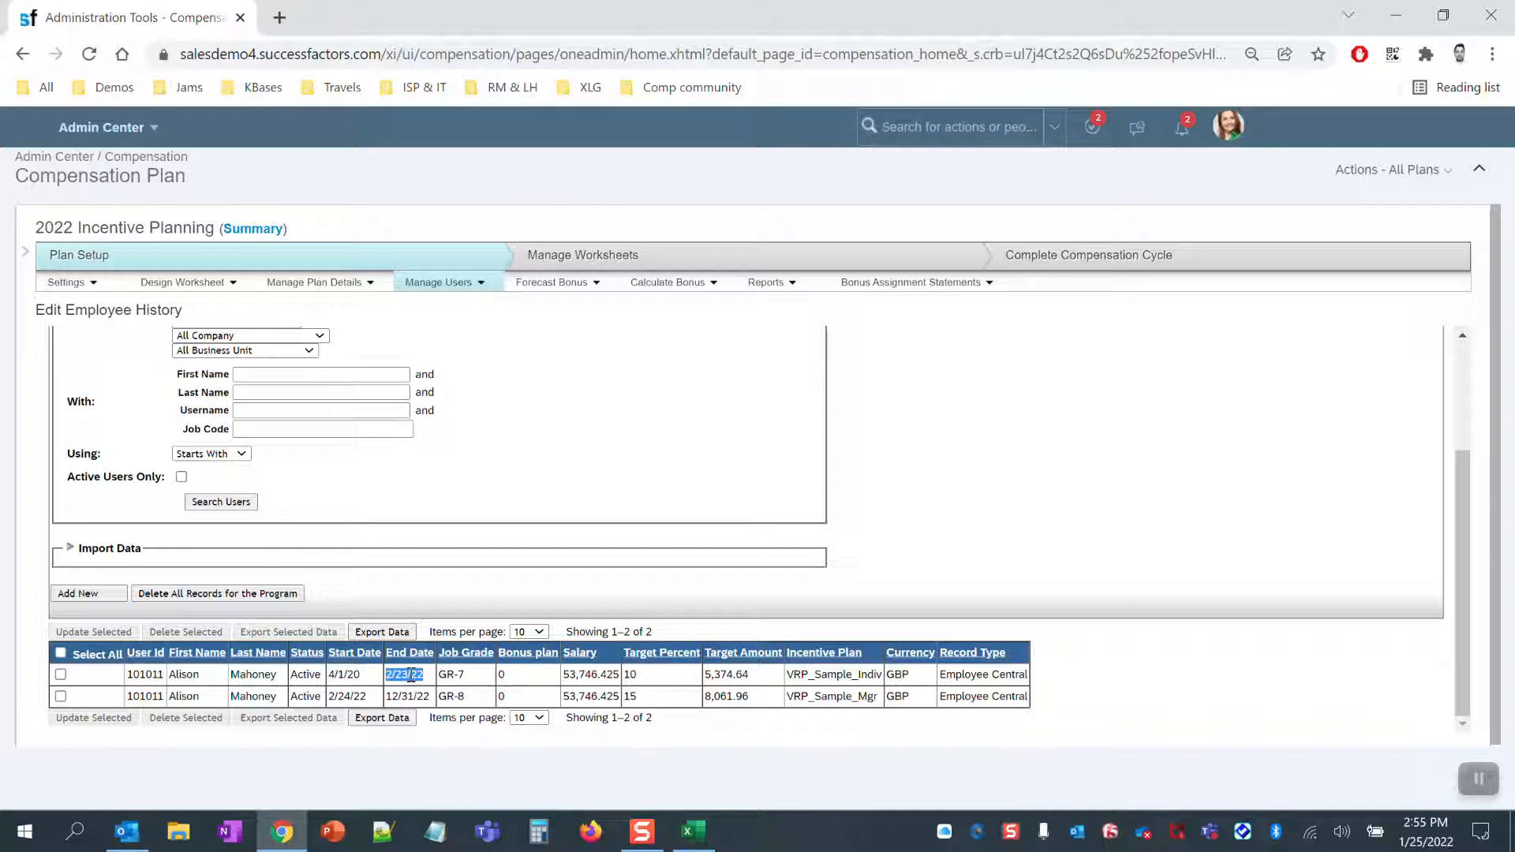
left_click(339, 674)
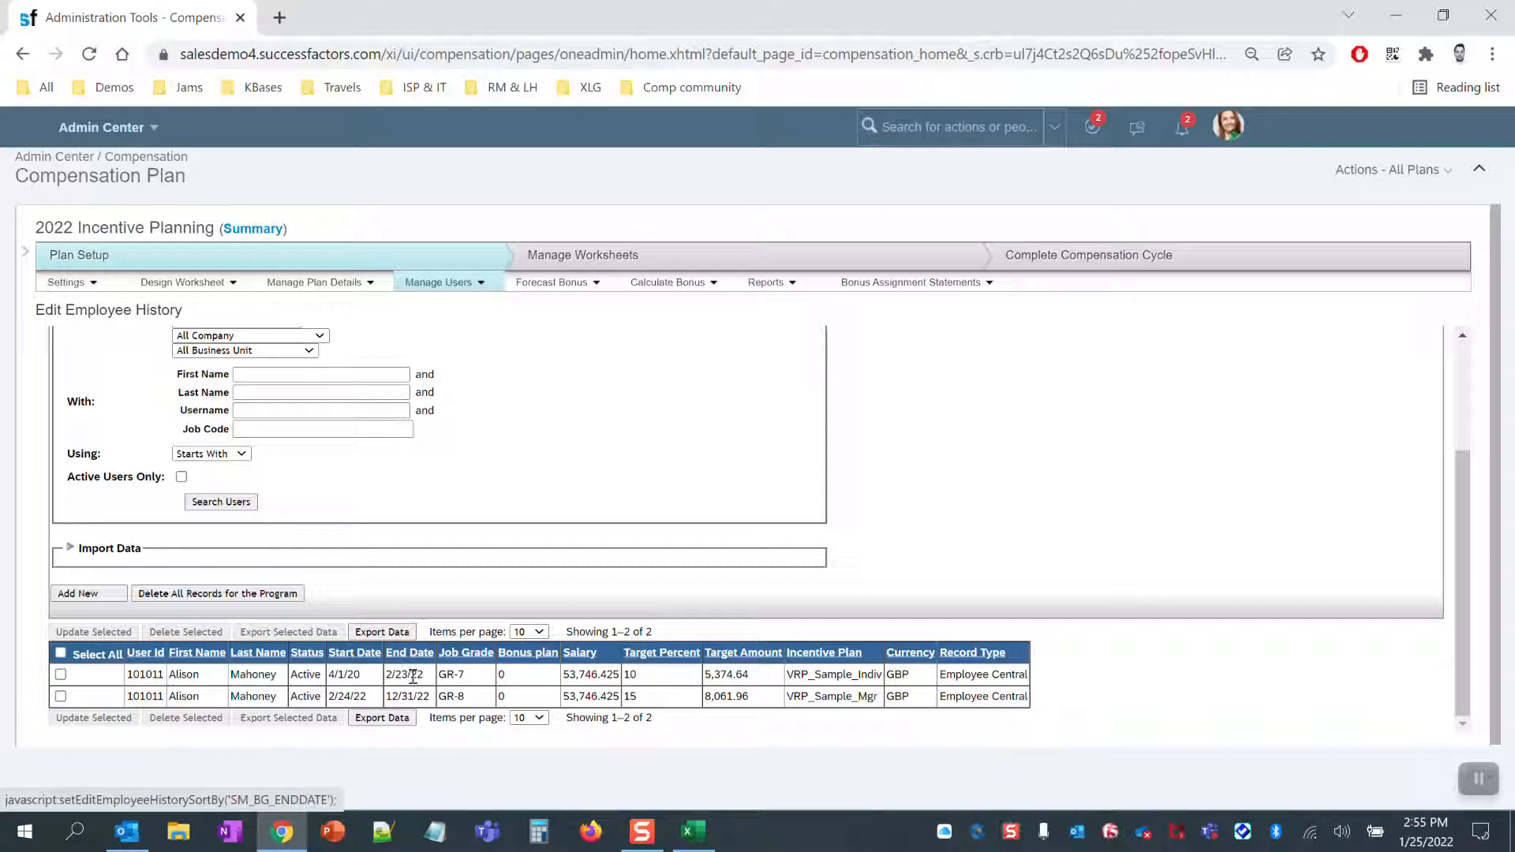
- Switch to the Proration_in_Variable_Pay.xlsx workbook in Excel and examine the begin dates and proration of Assignment 1 and Assignment 2
left_click(693, 831)
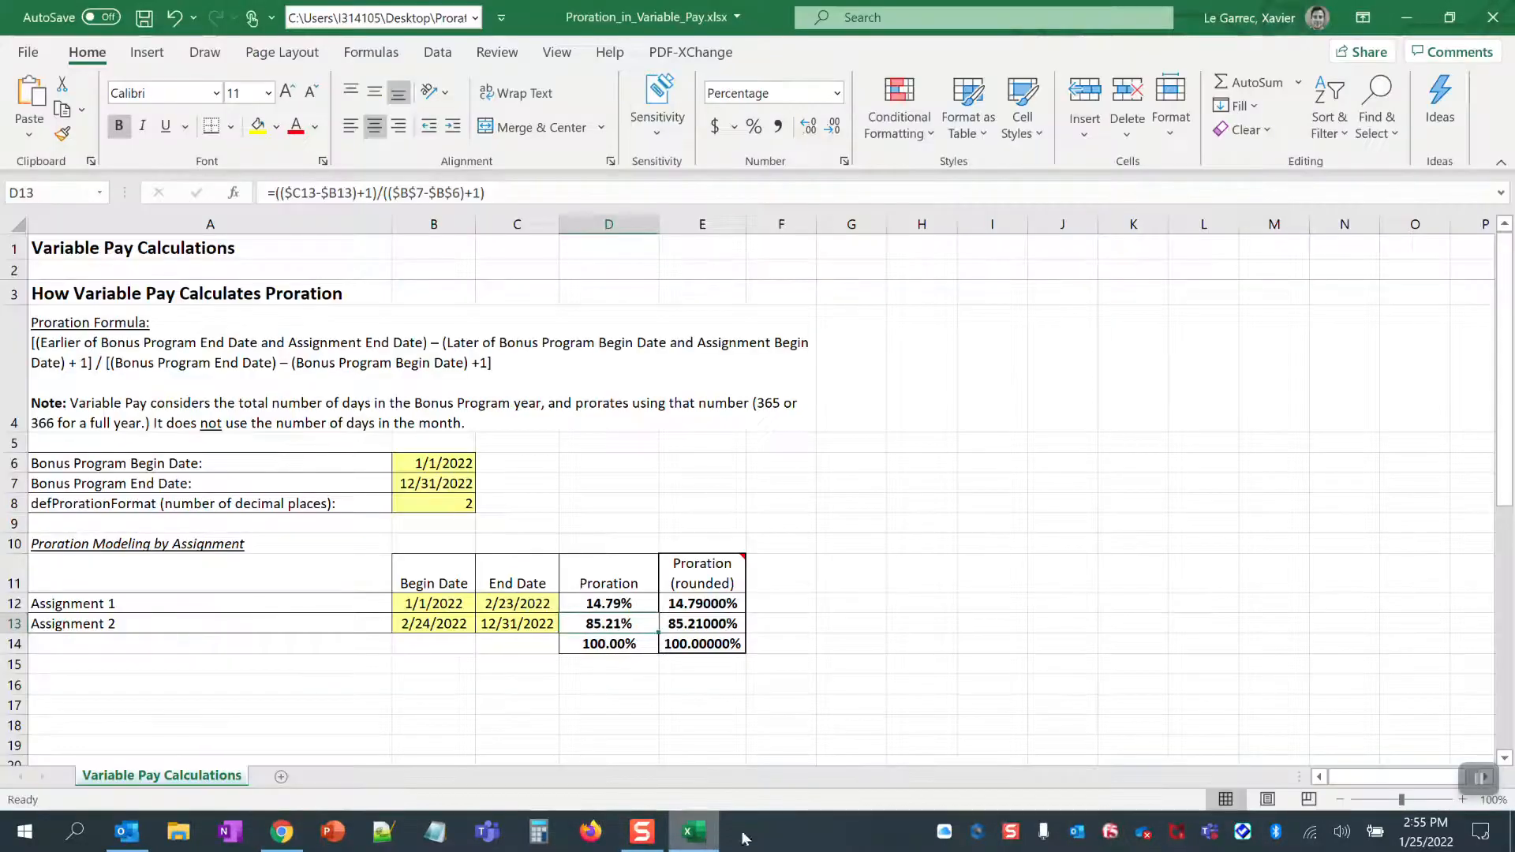
left_click(645, 450)
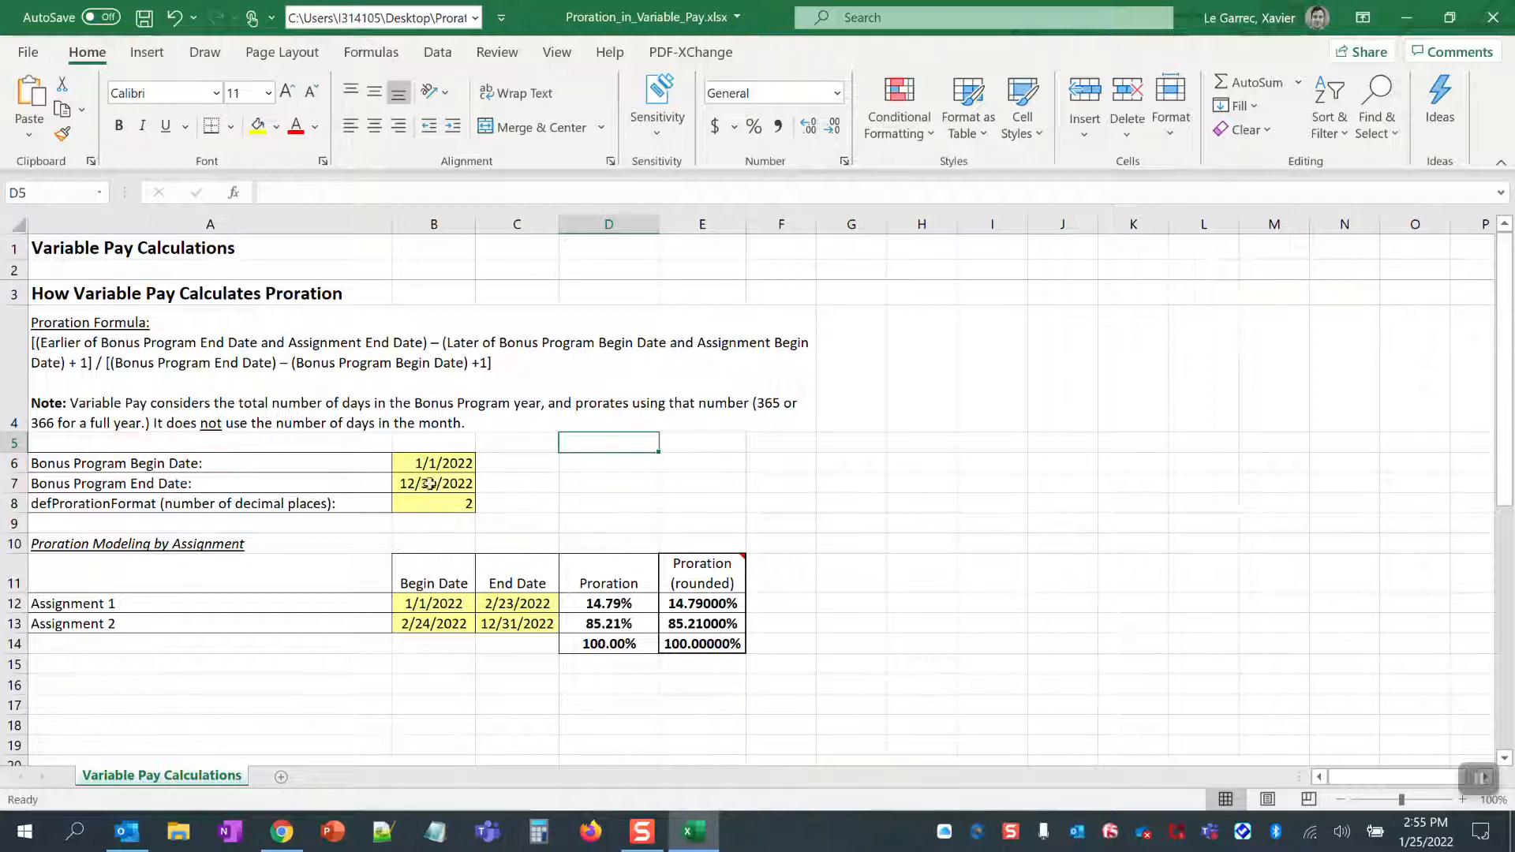
left_click(427, 605)
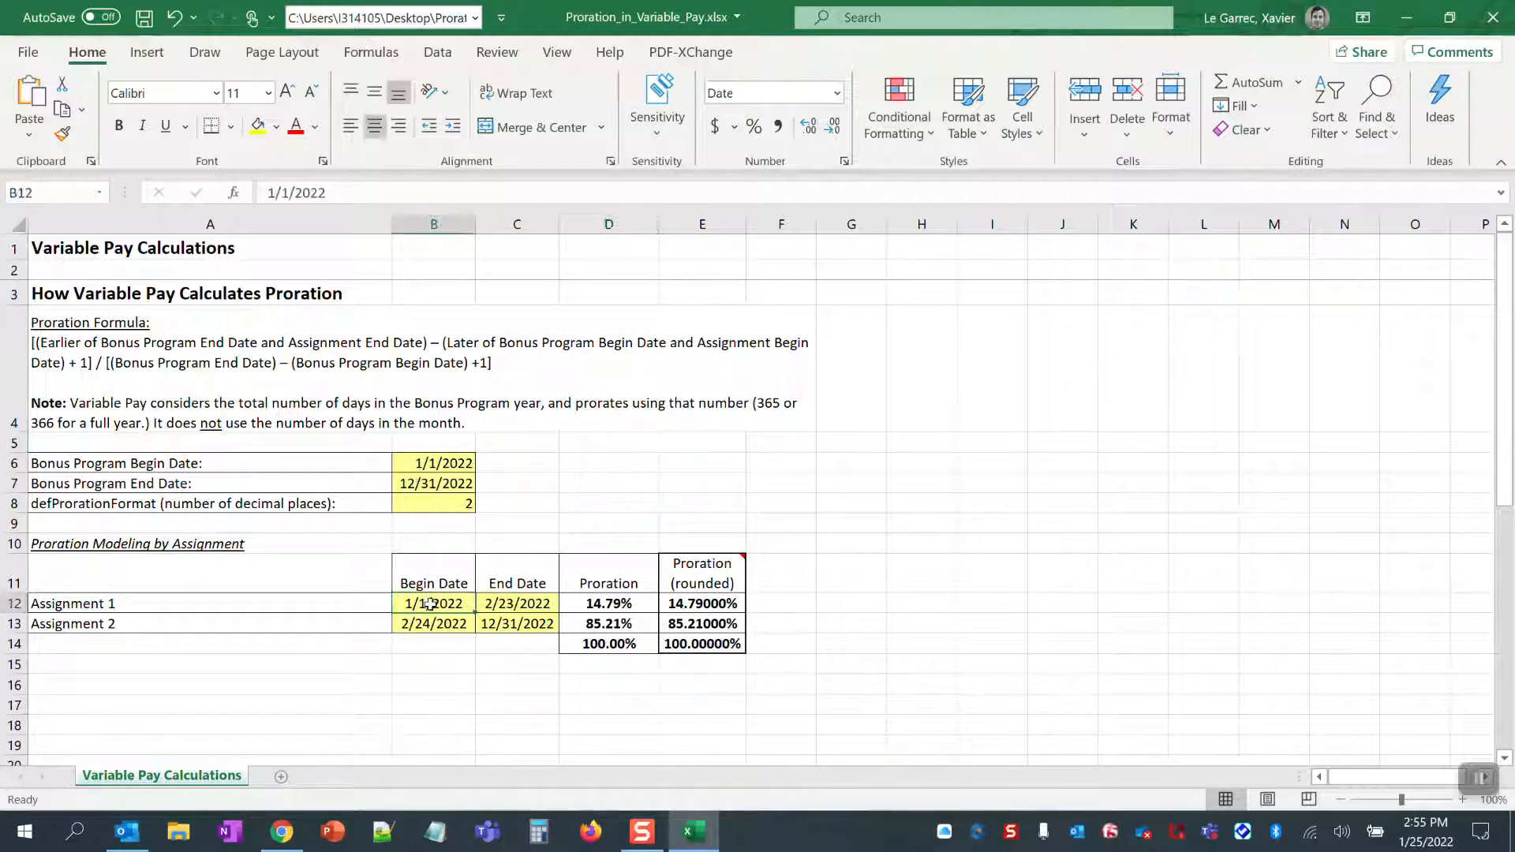
left_click(598, 605)
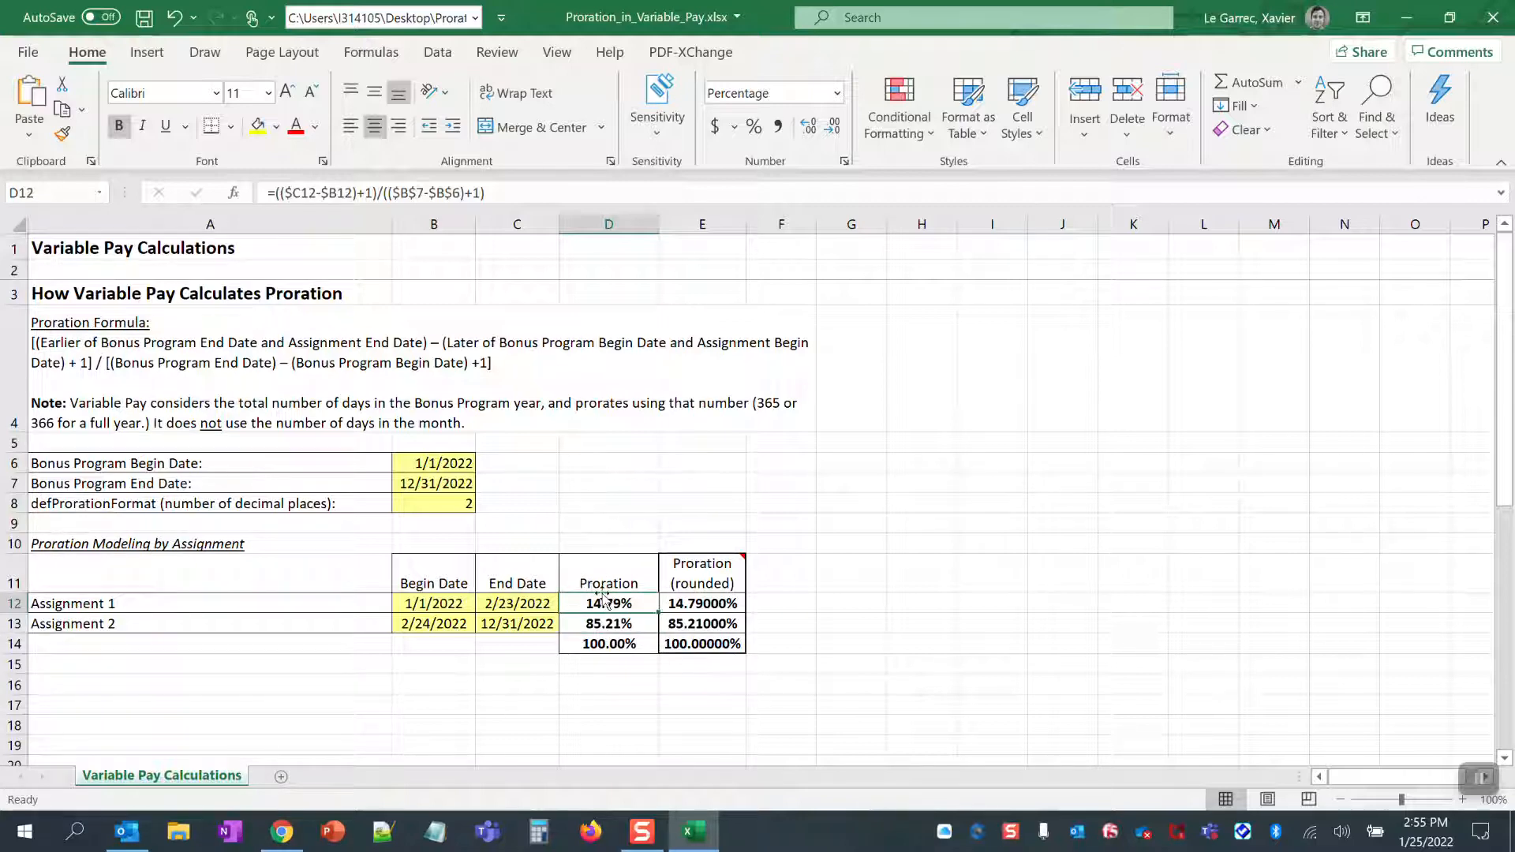
left_click(445, 625)
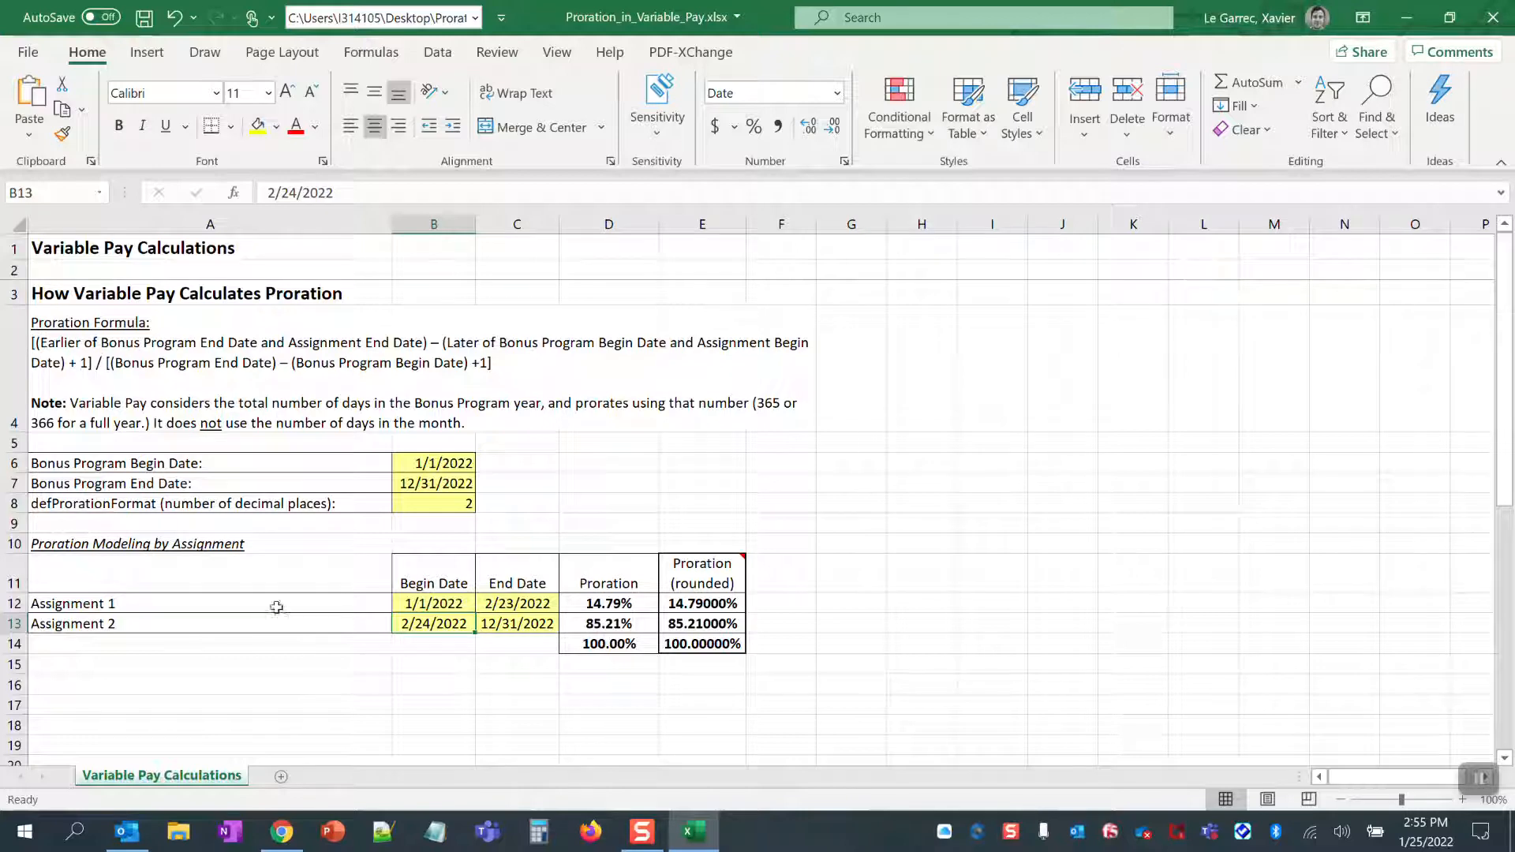
left_click(430, 604)
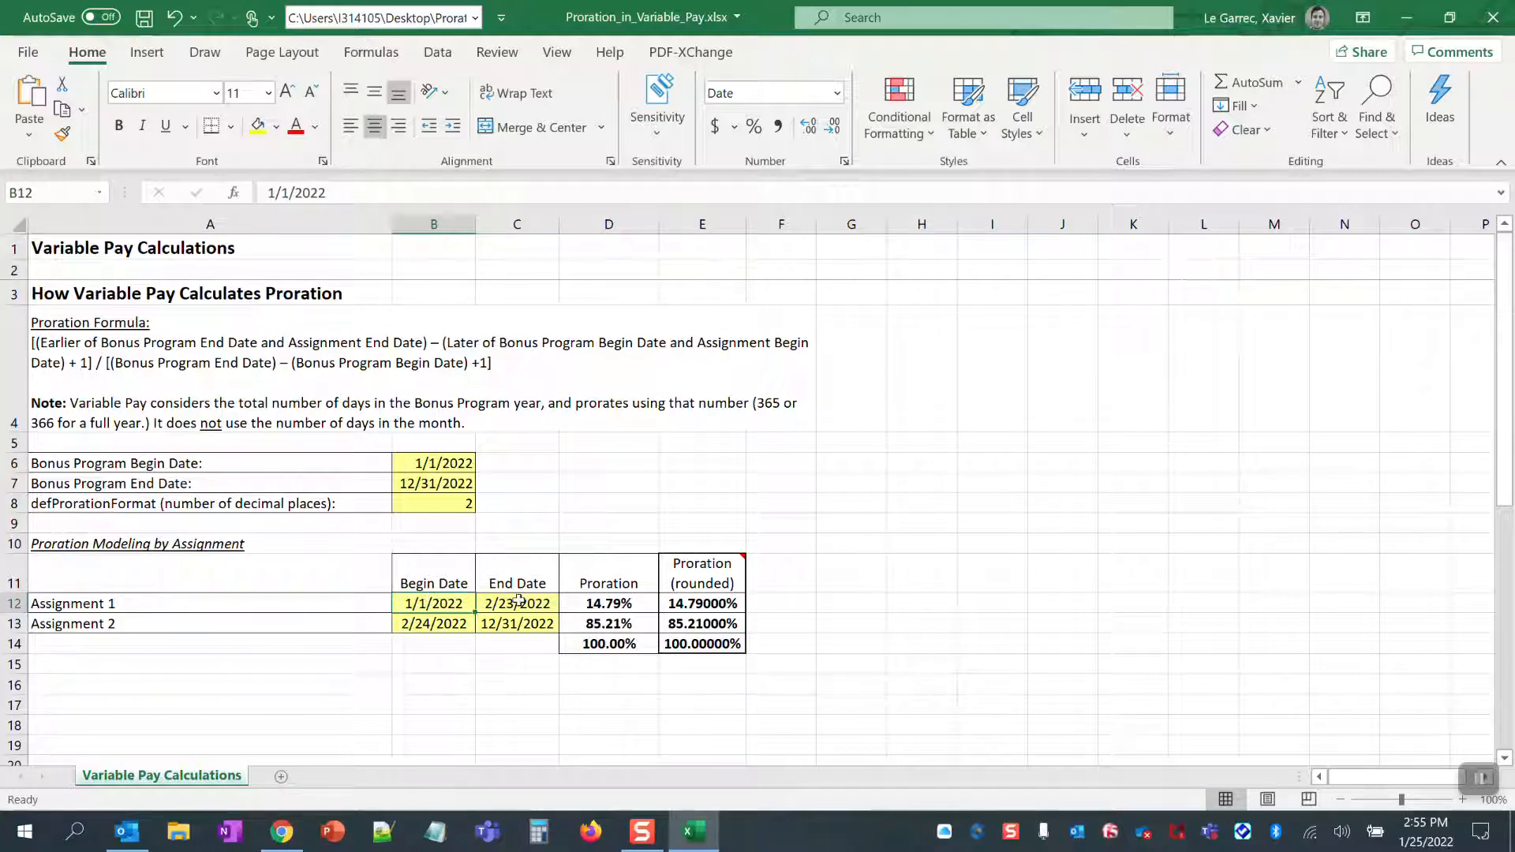
- Switch back to Edit Employee History in Chrome and compare the GR-7 record's dates and salary and both records' target amounts
left_click(282, 831)
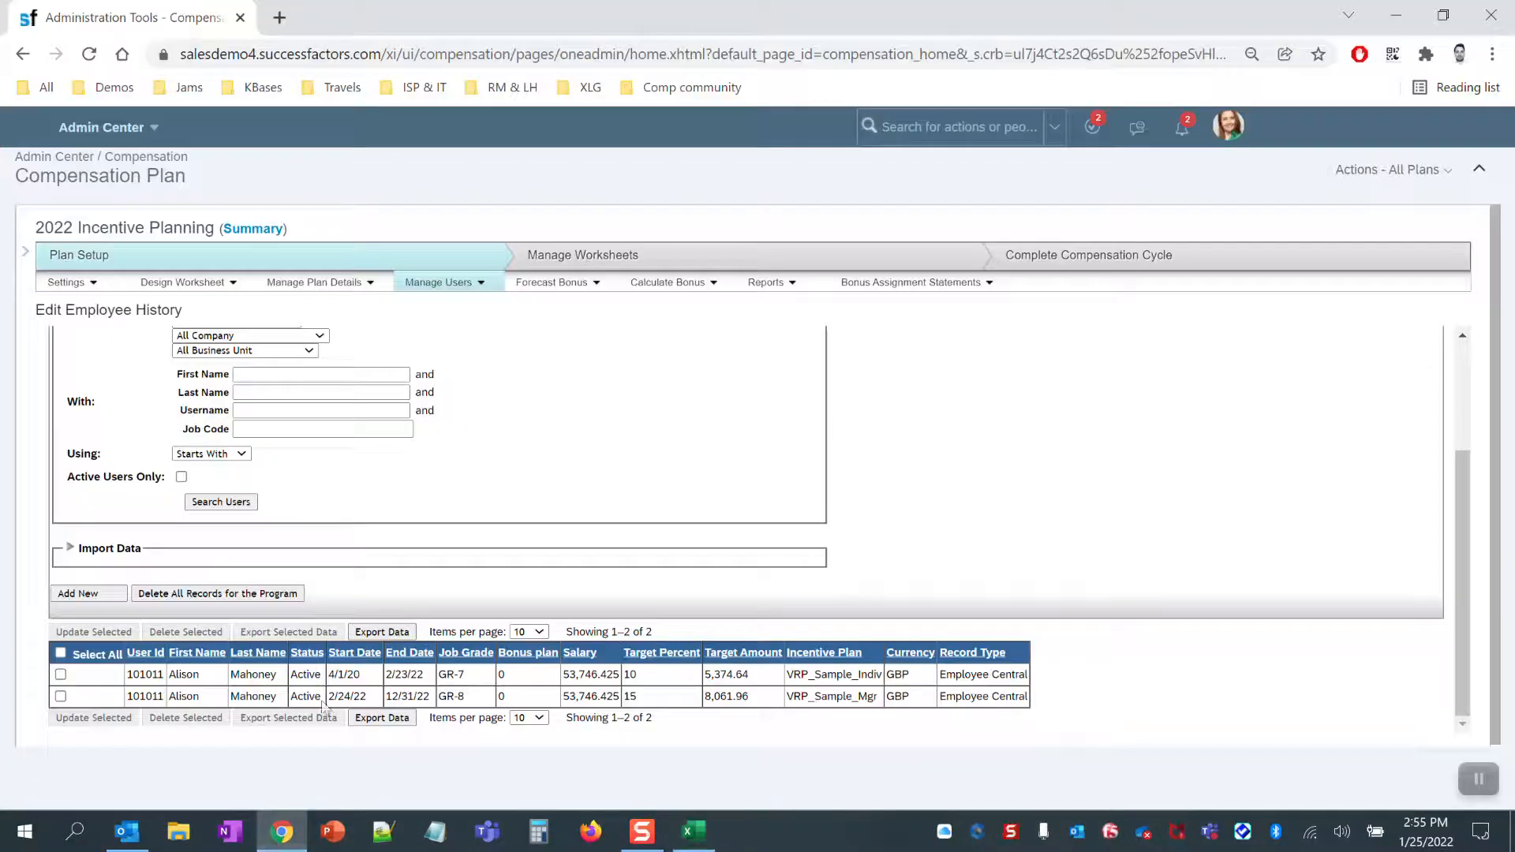
left_click(419, 673)
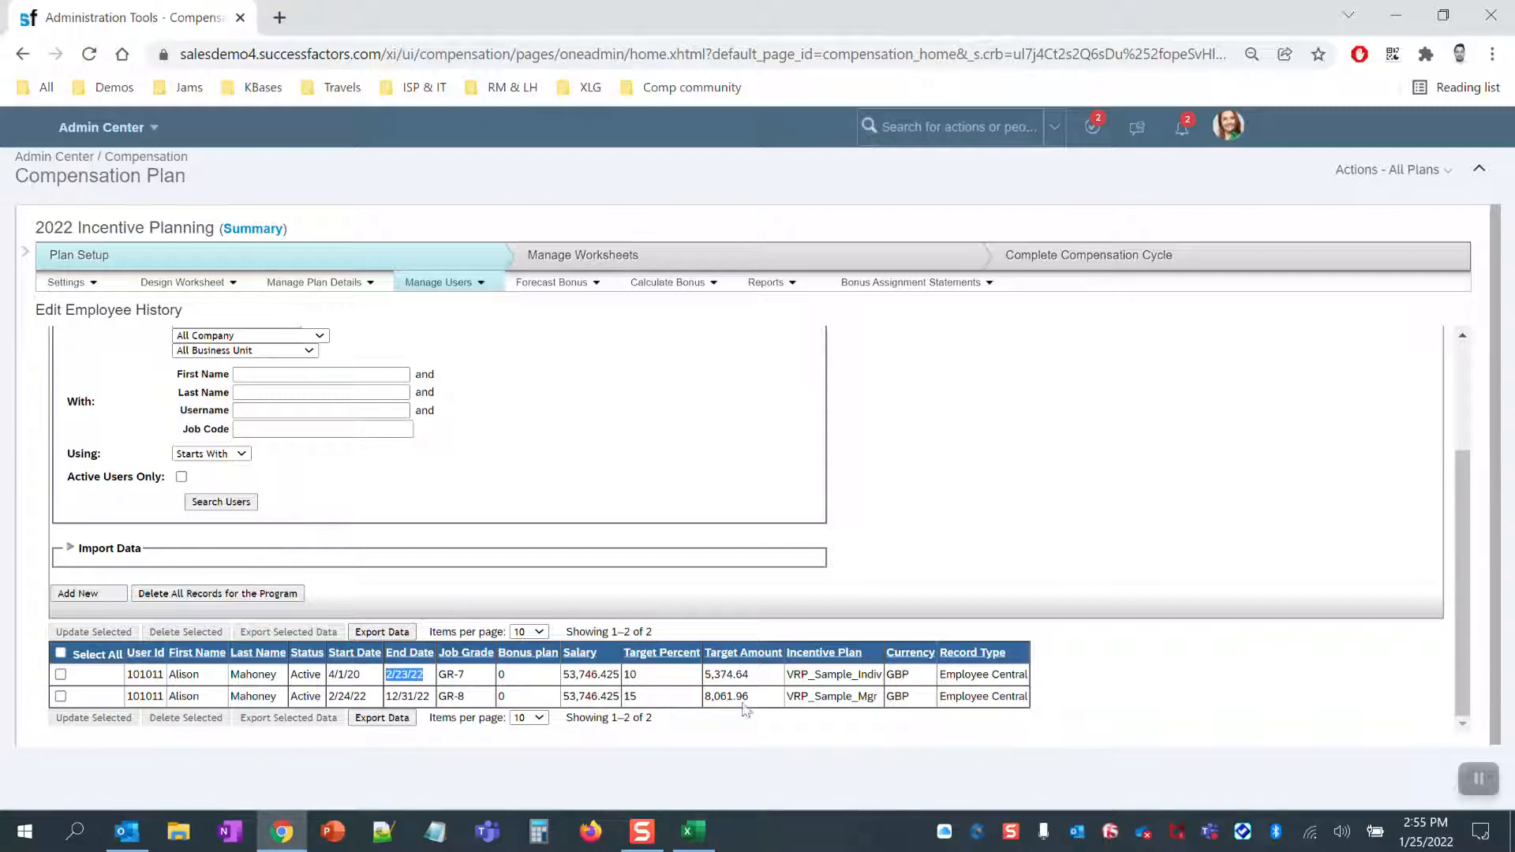
left_click(733, 674)
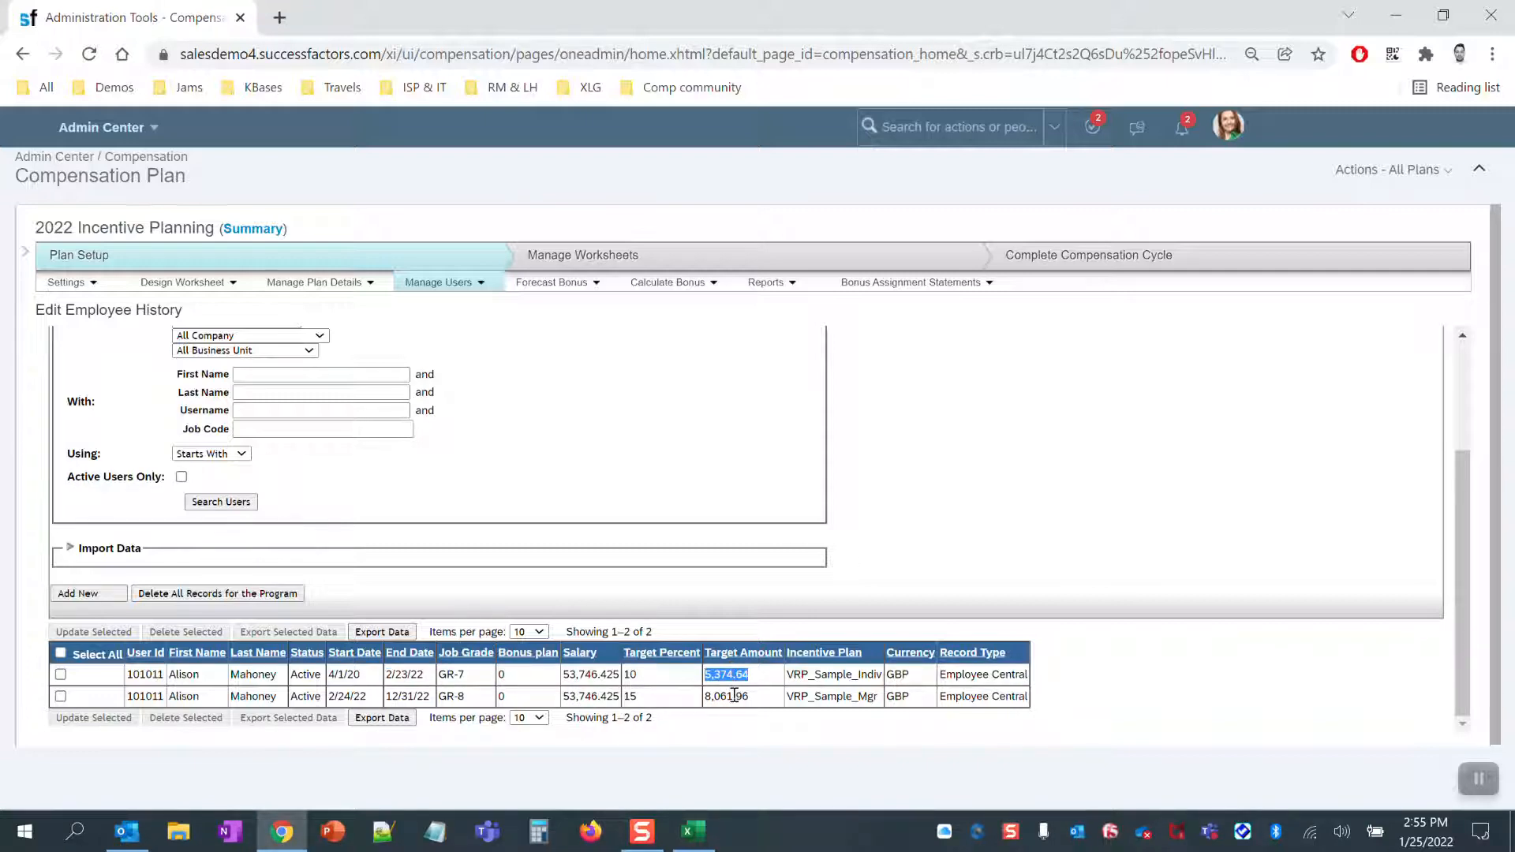
left_click(734, 694)
left_click(732, 675)
left_click(341, 675)
left_click(418, 675)
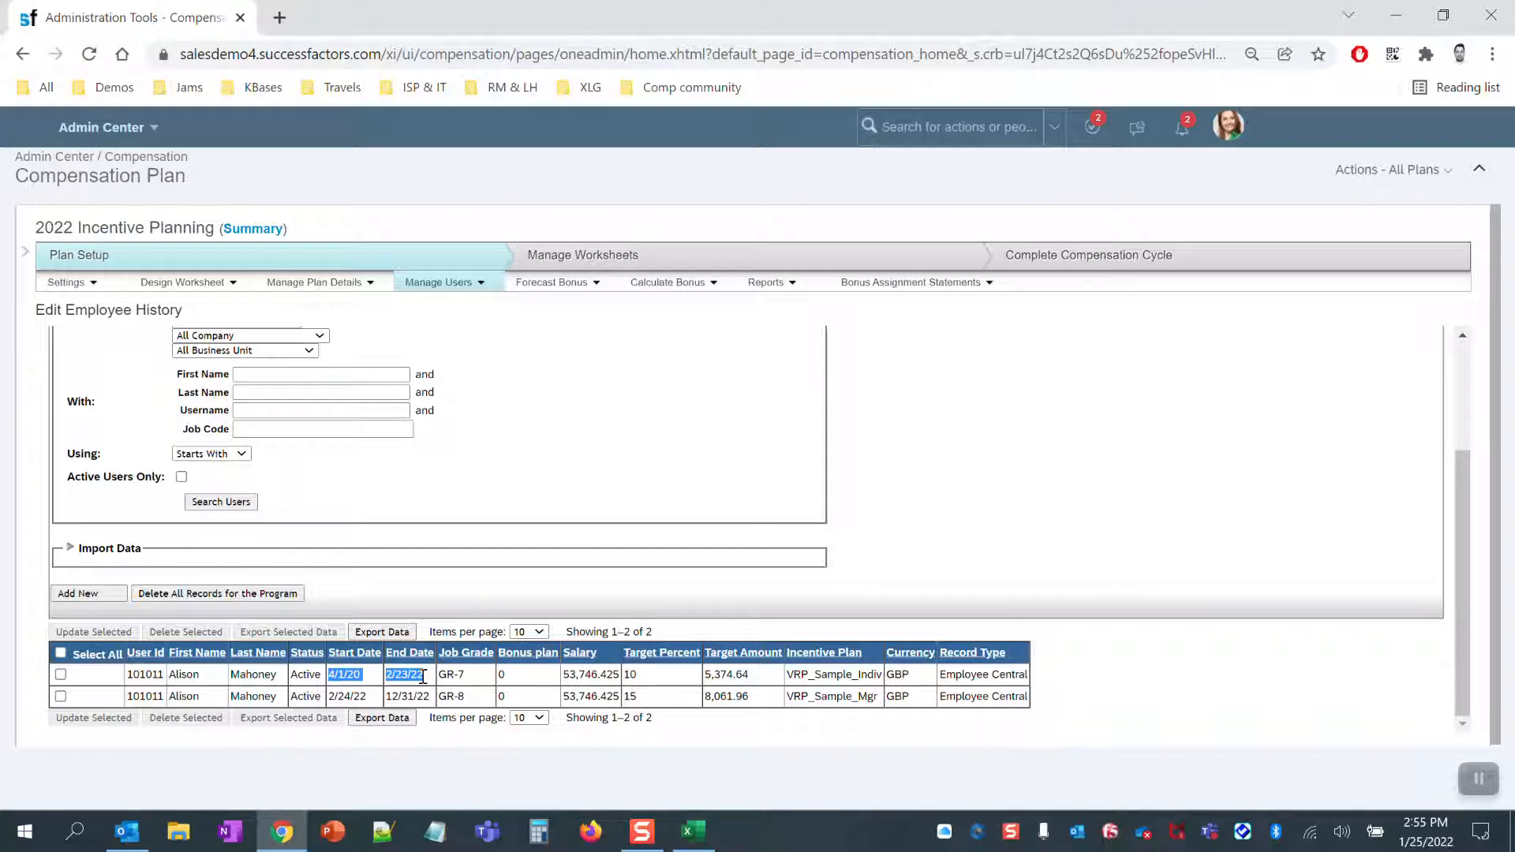
left_click(580, 676)
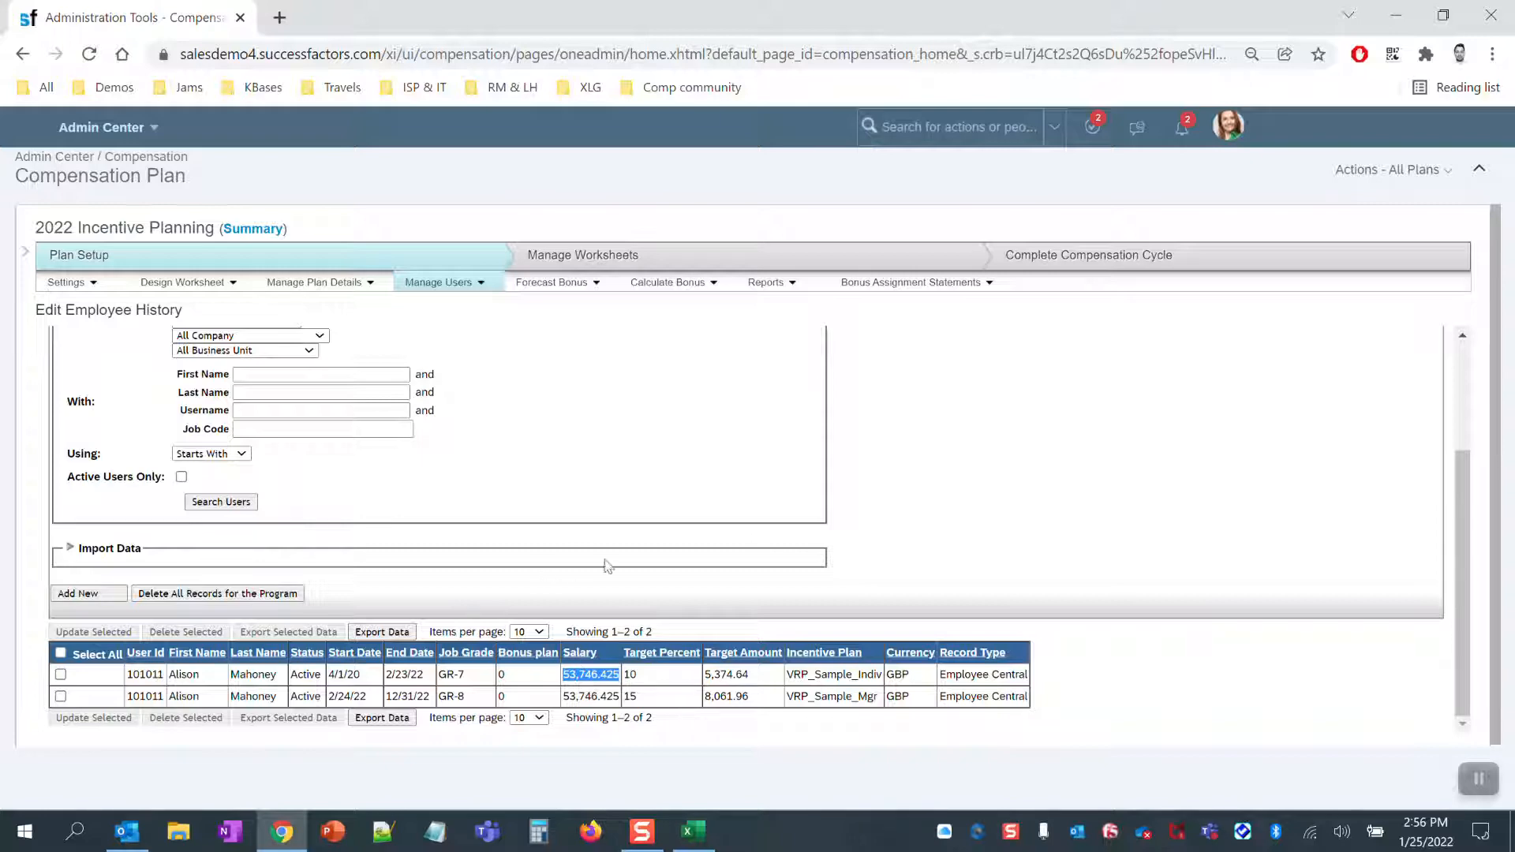
left_click(568, 573)
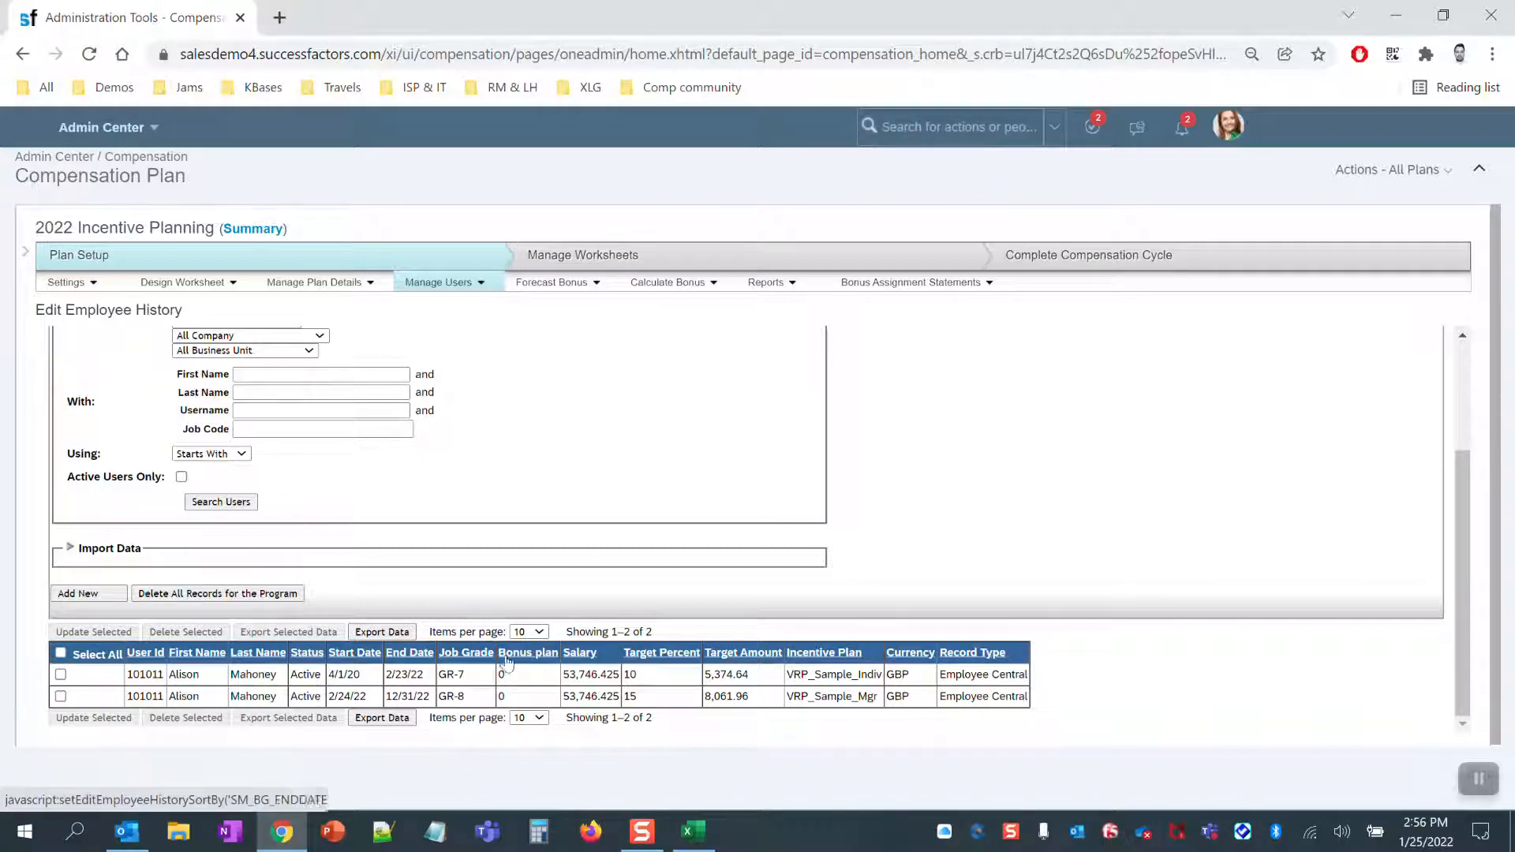
- Search the actions for "Manage business conf" and open the business configuration page
left_click(924, 128)
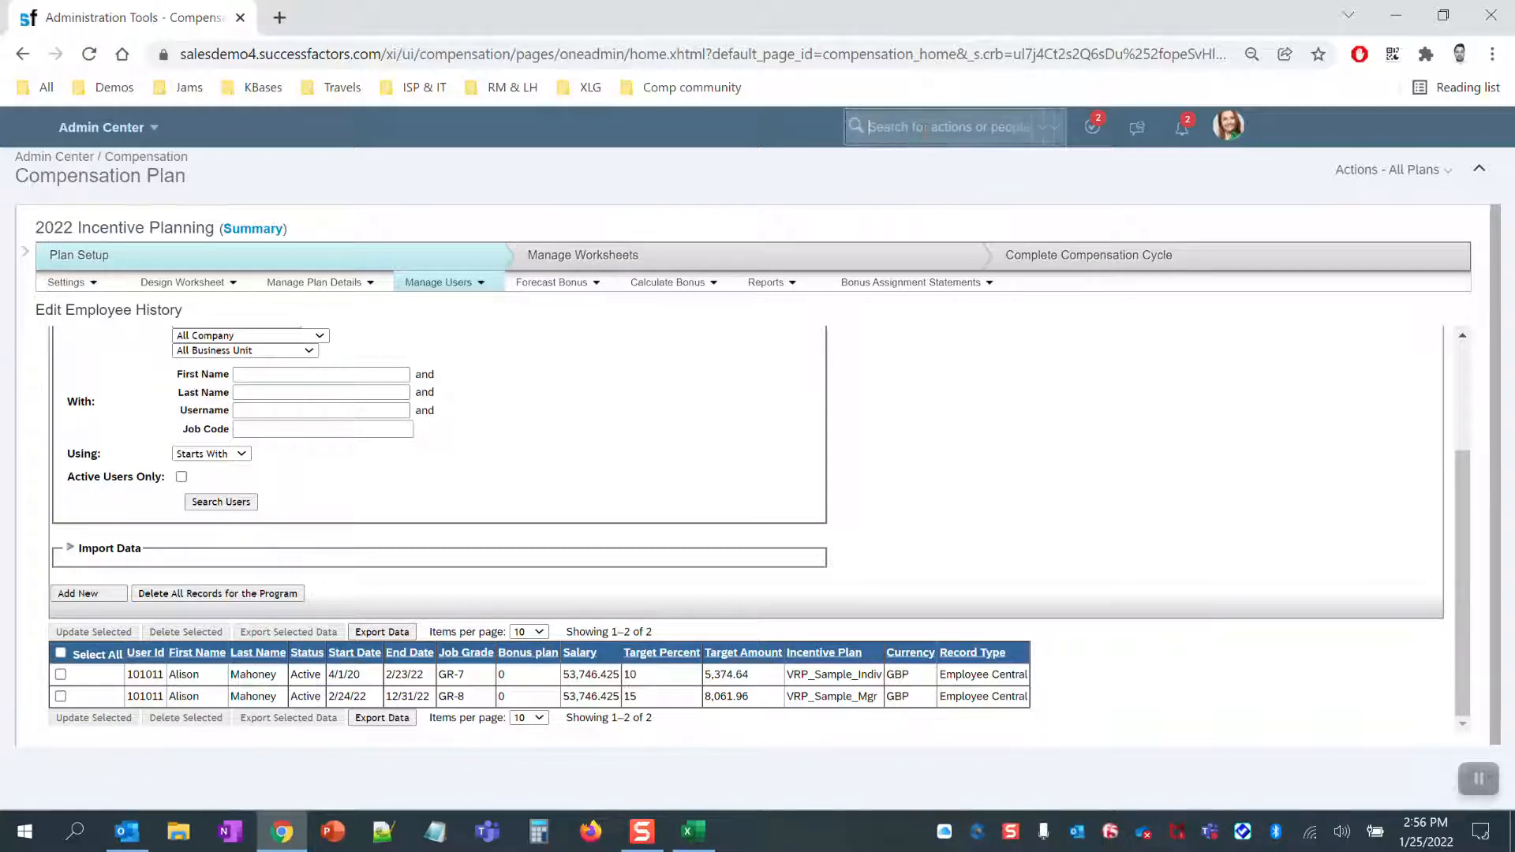
type("Manage bus")
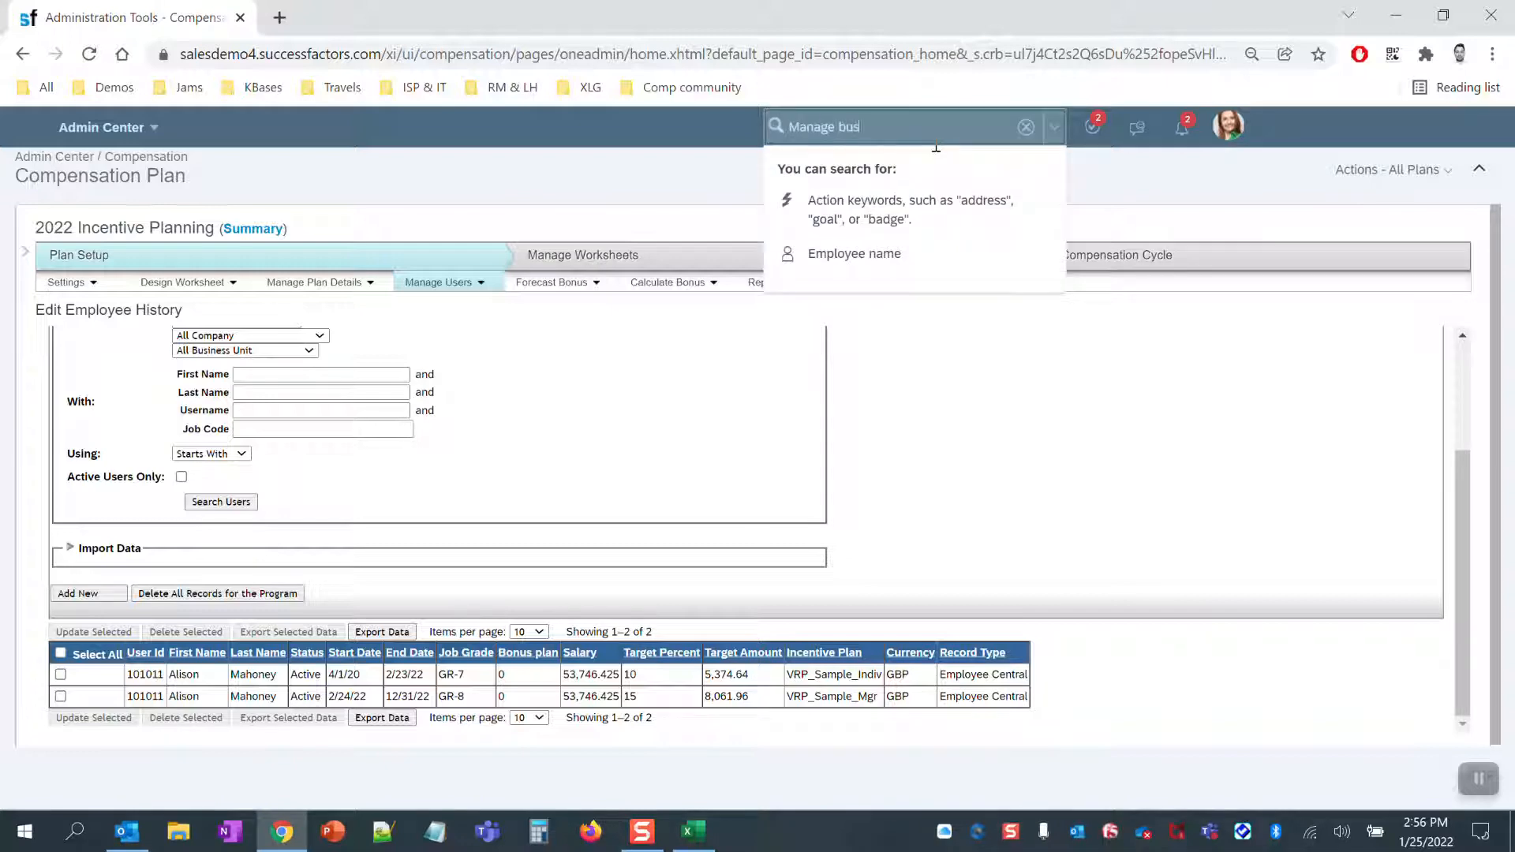
type("iness conf")
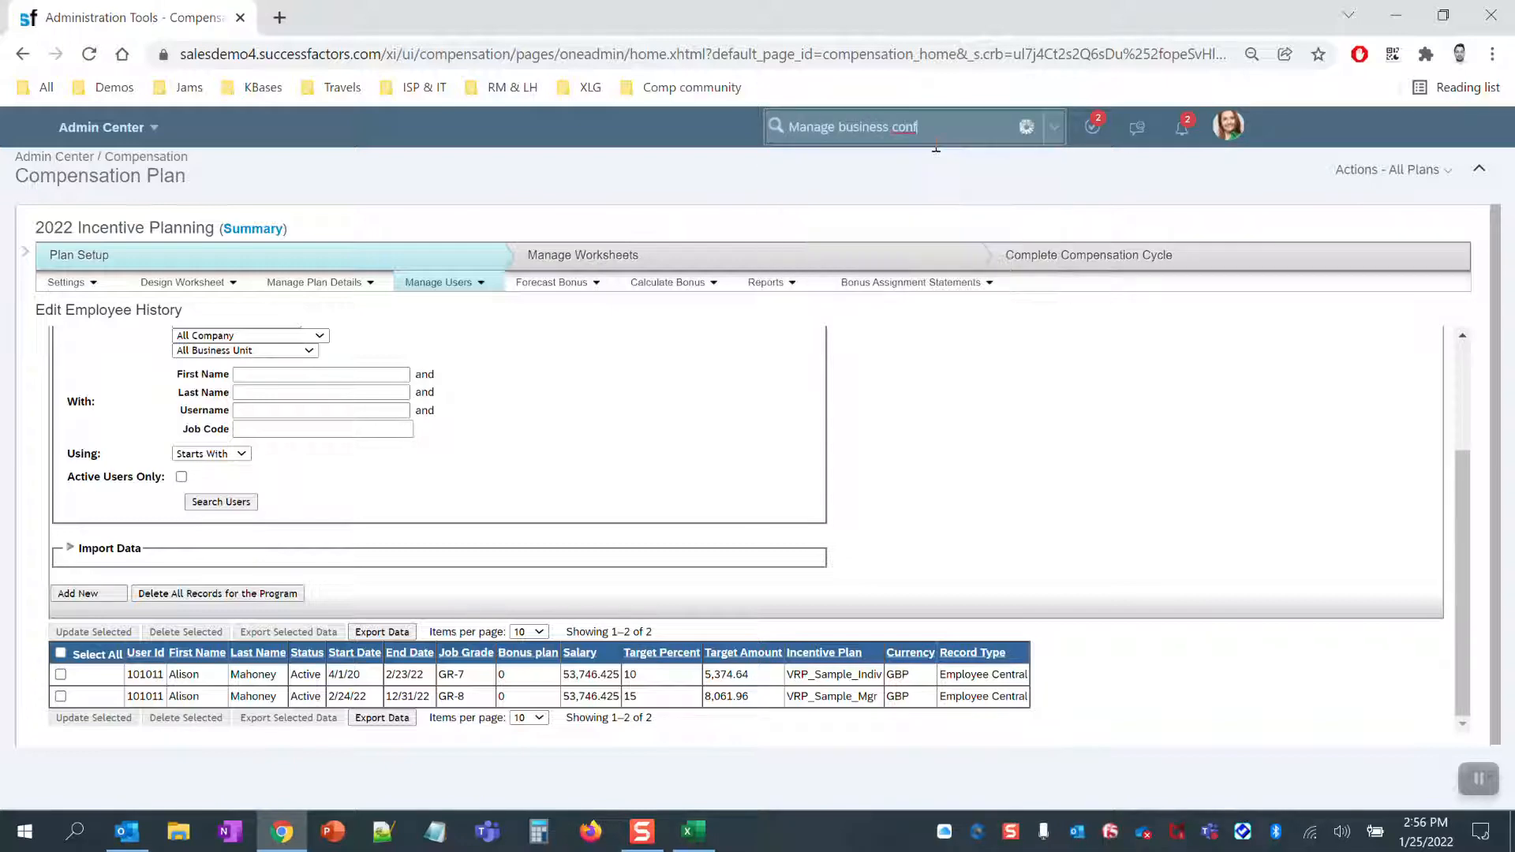
left_click(936, 162)
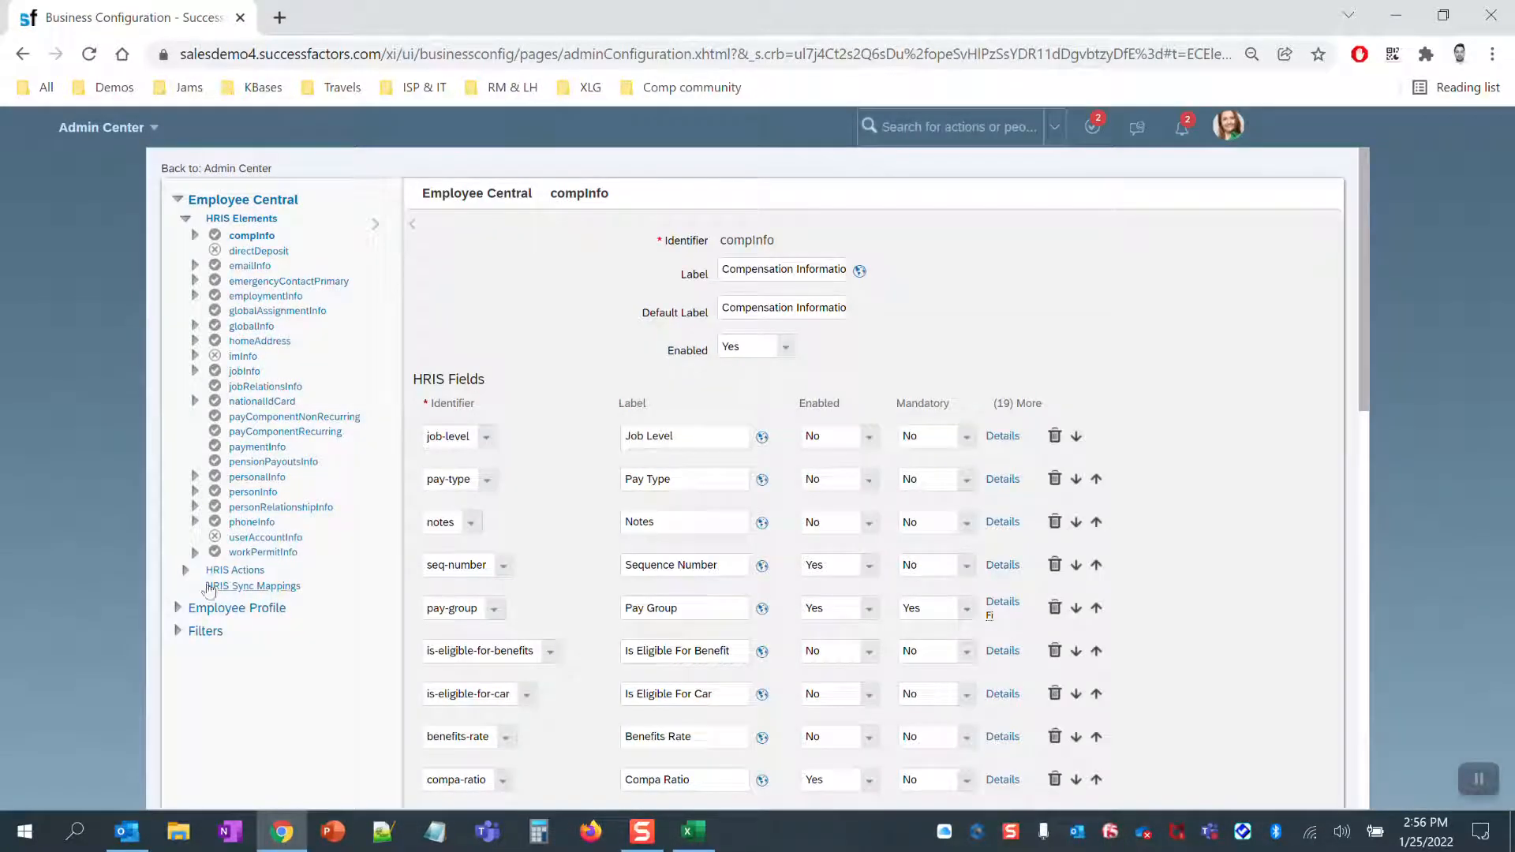
- Expand the Employee Profile background elements and open the varPayEmpHistDataInt element
left_click(179, 610)
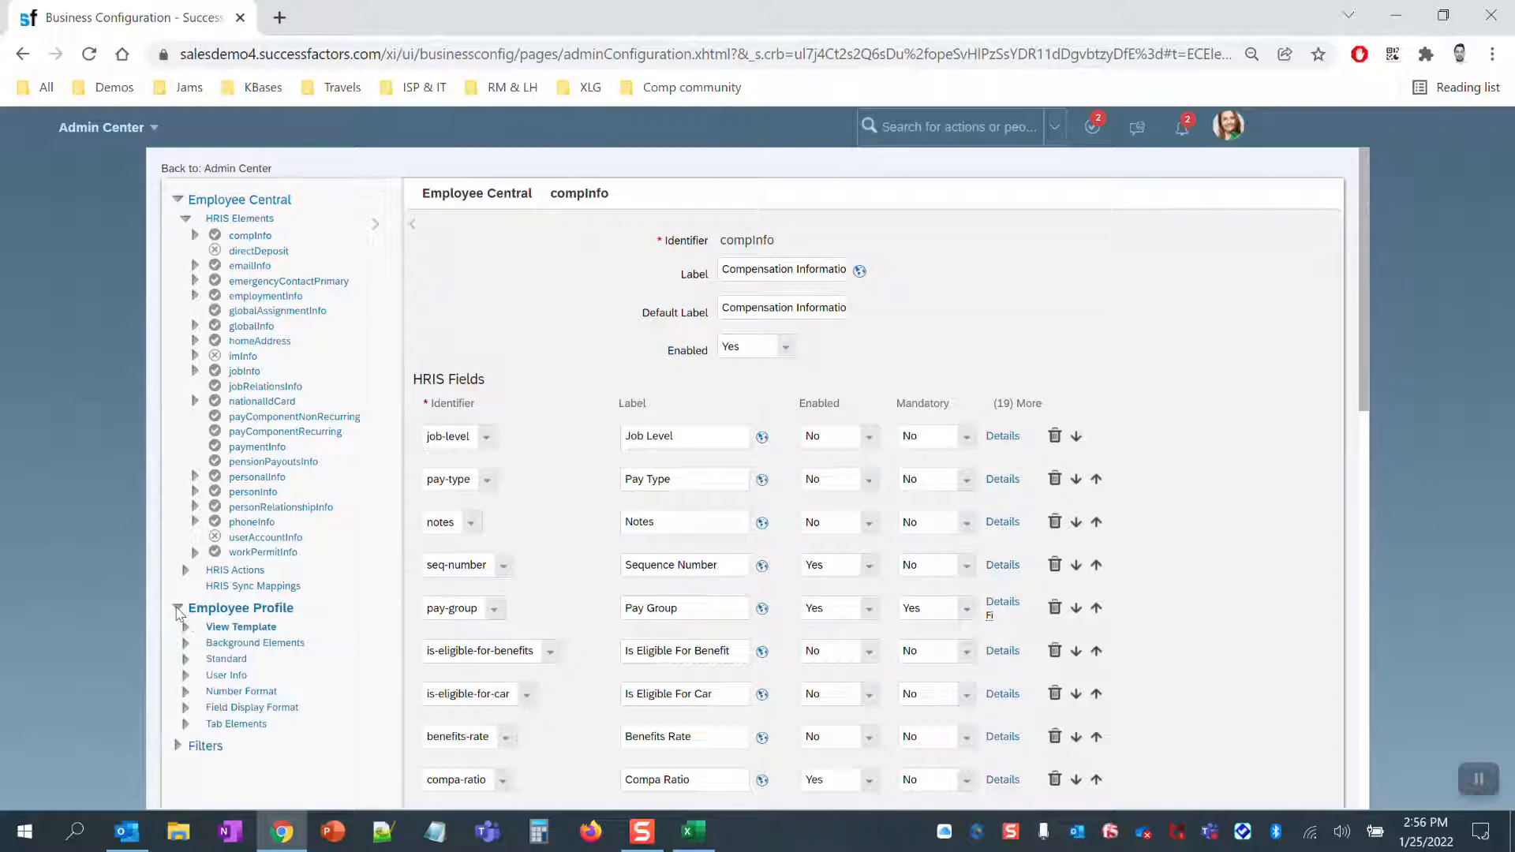
left_click(213, 644)
scroll(324, 679, "down", 5)
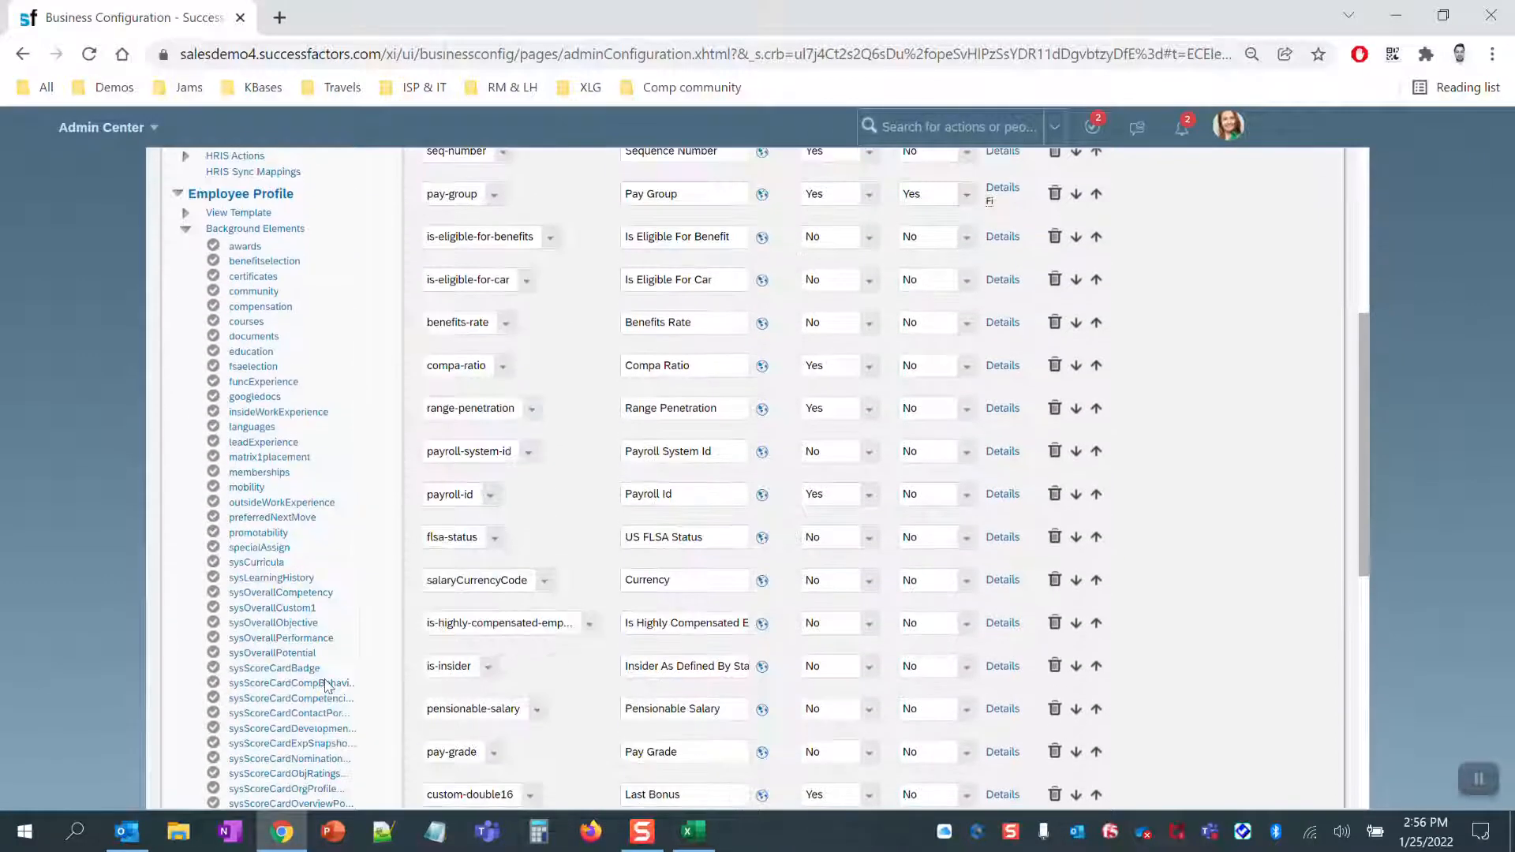
scroll(326, 685, "down", 4)
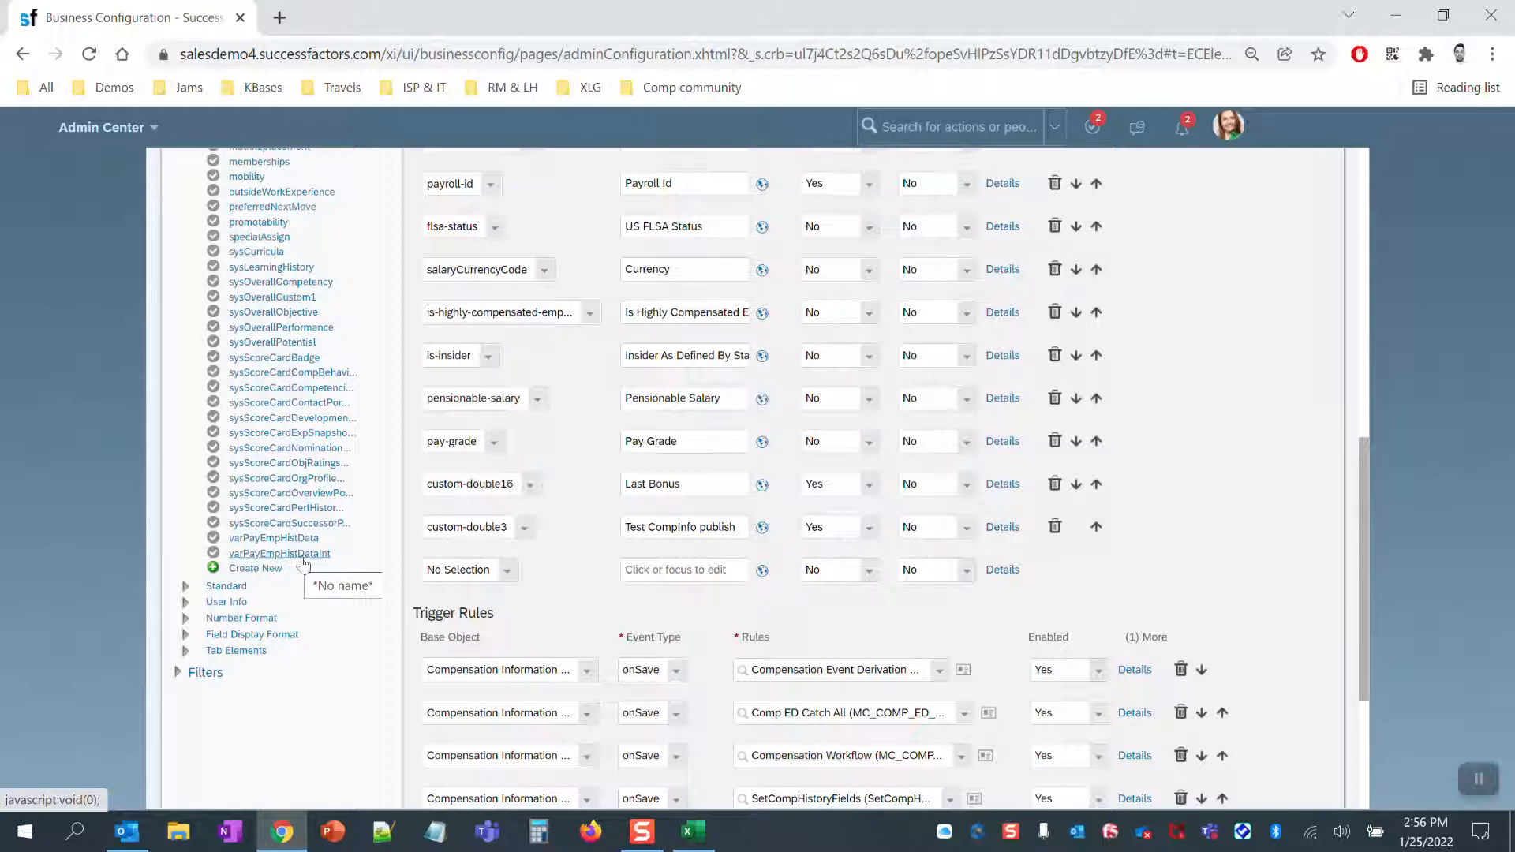
left_click_drag(333, 555, 243, 554)
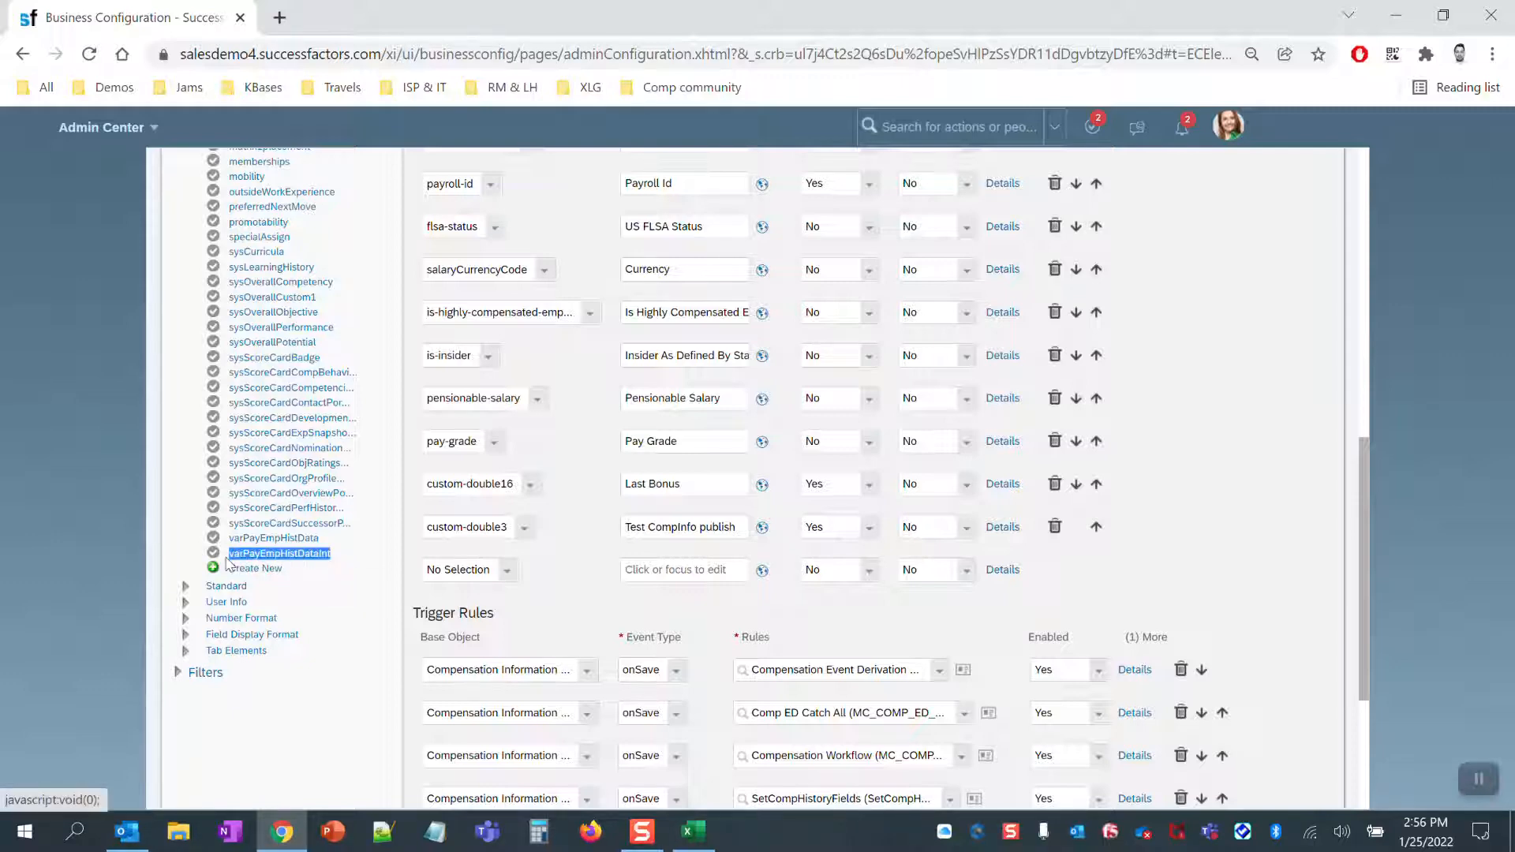
left_click(267, 554)
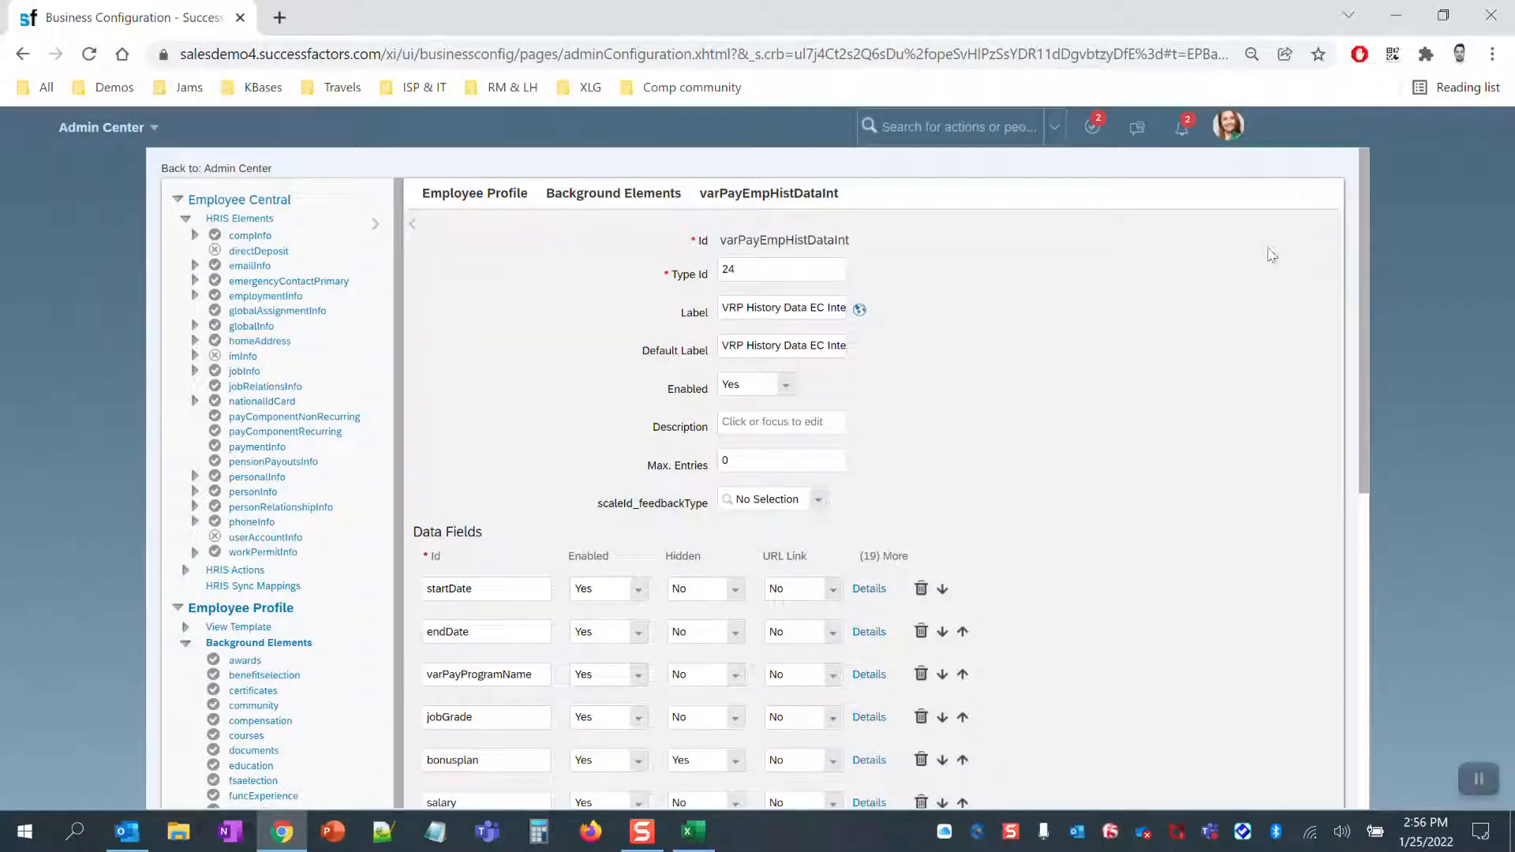
- Add a data field with the Id customStartDate to varPayEmpHistDataInt and set Enabled to Yes
left_click_drag(1364, 207, 1347, 396)
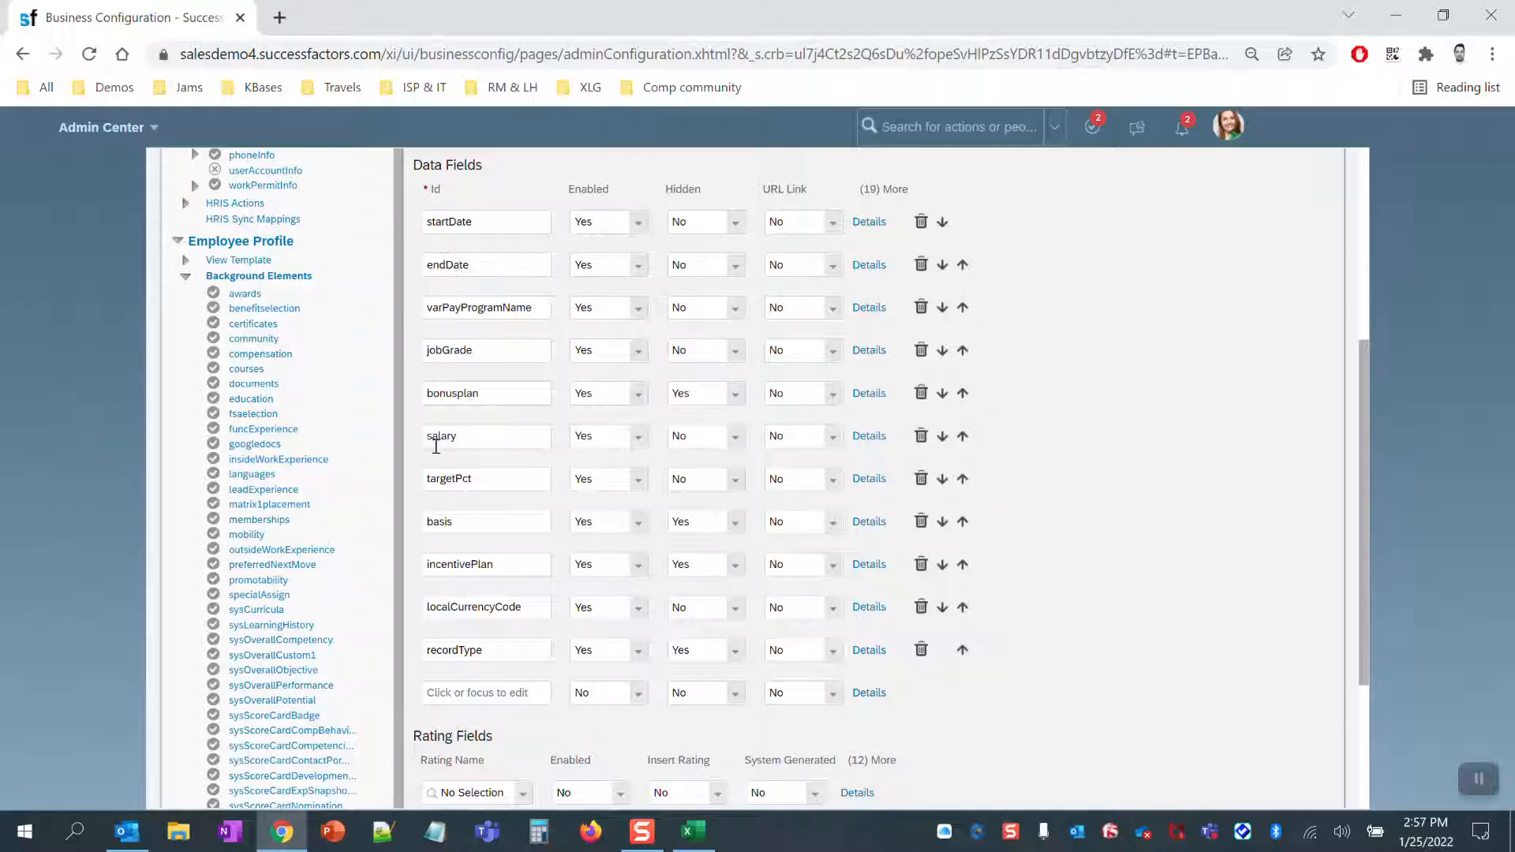
left_click(442, 690)
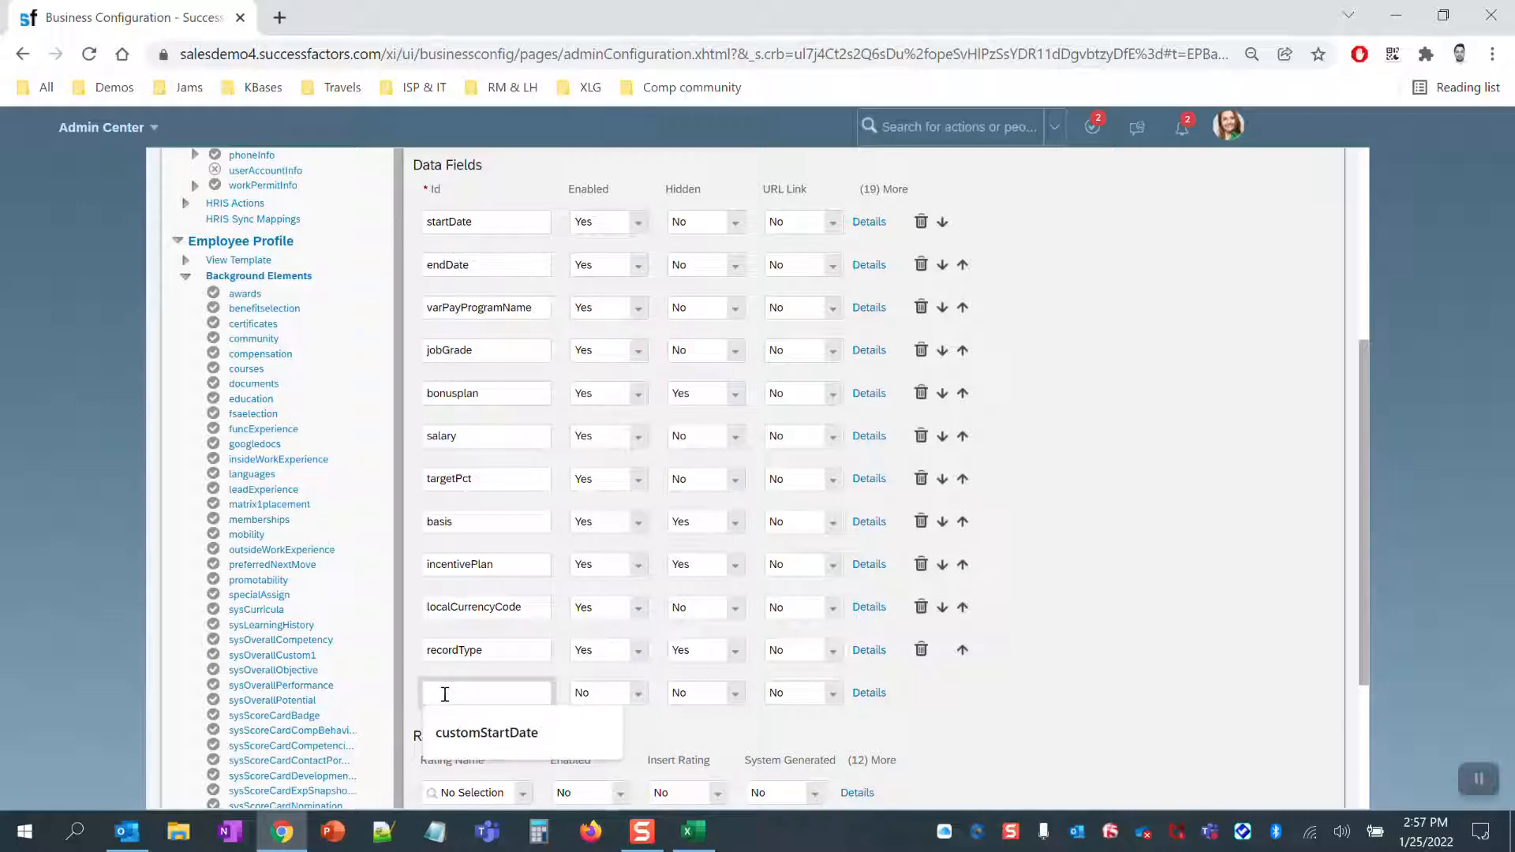
type("startDate")
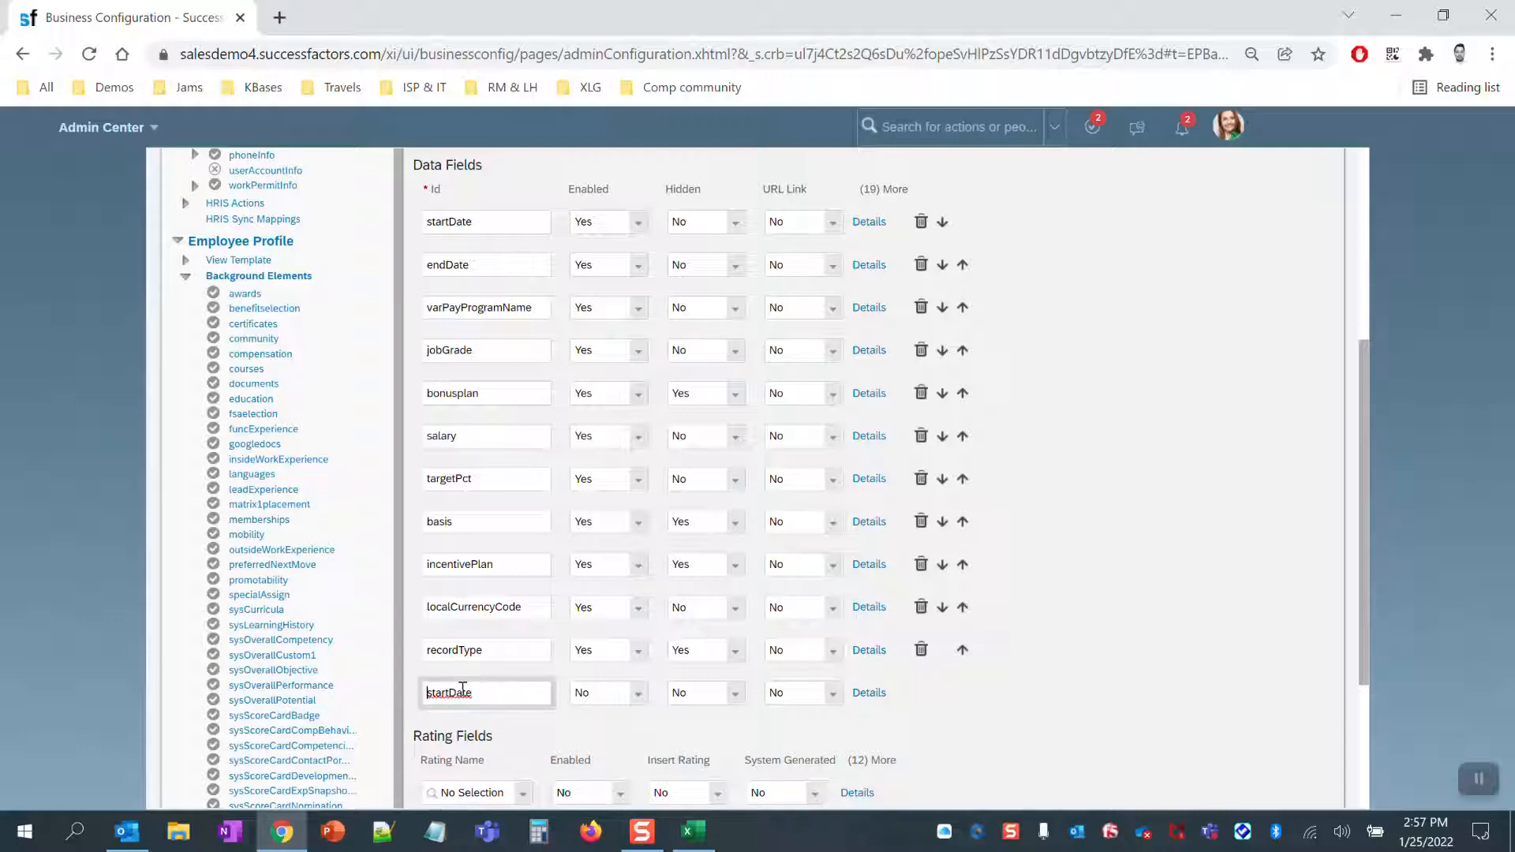
type("custom")
key("Delete")
type("S")
left_click(636, 696)
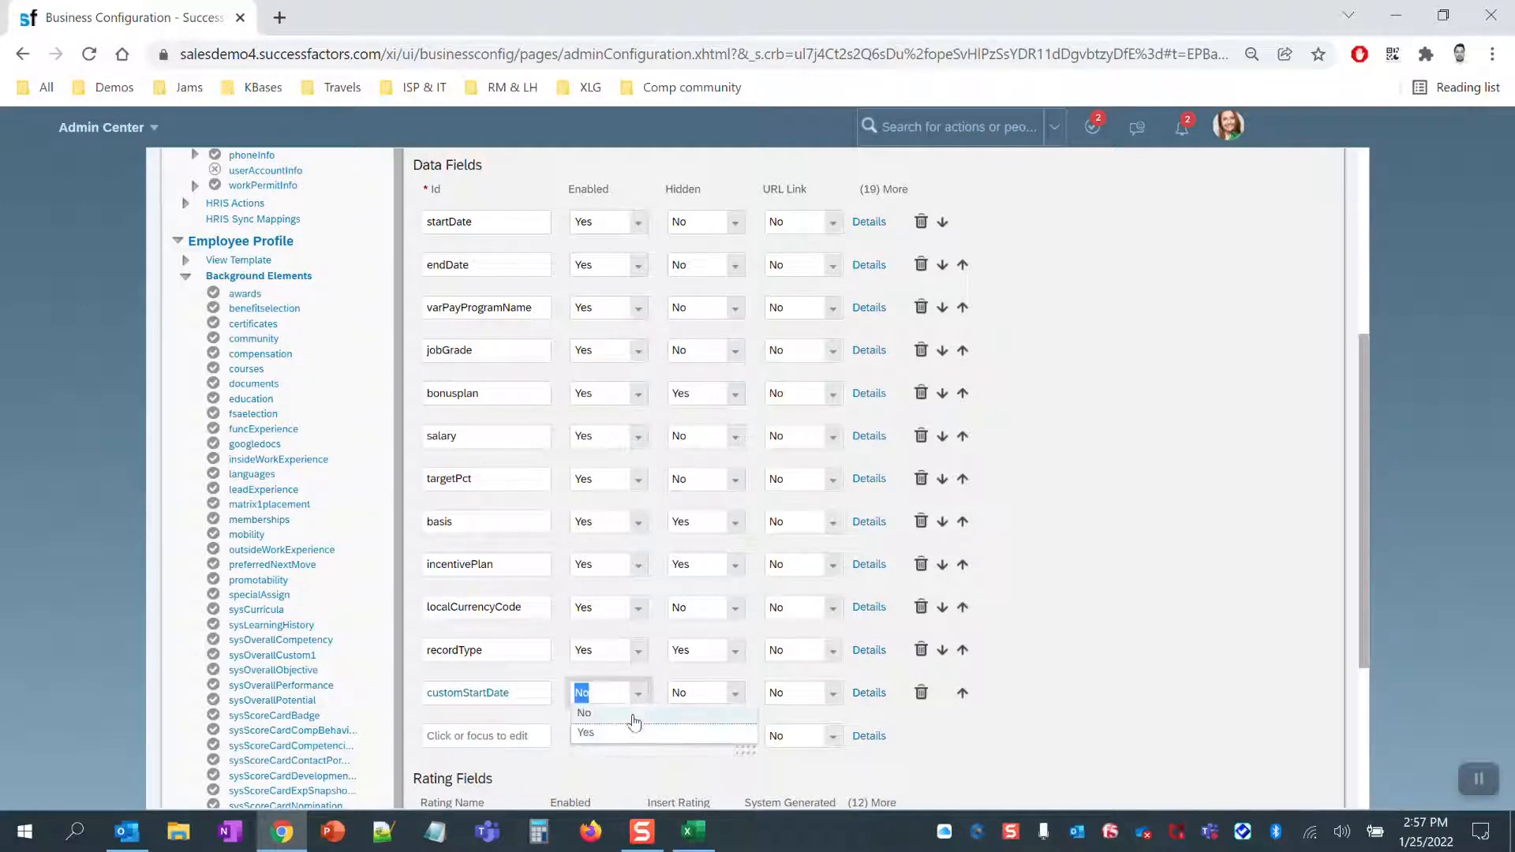
left_click(630, 718)
- Add a data field with the Id customEndDate below customStartDate and set Enabled to Yes
left_click(446, 736)
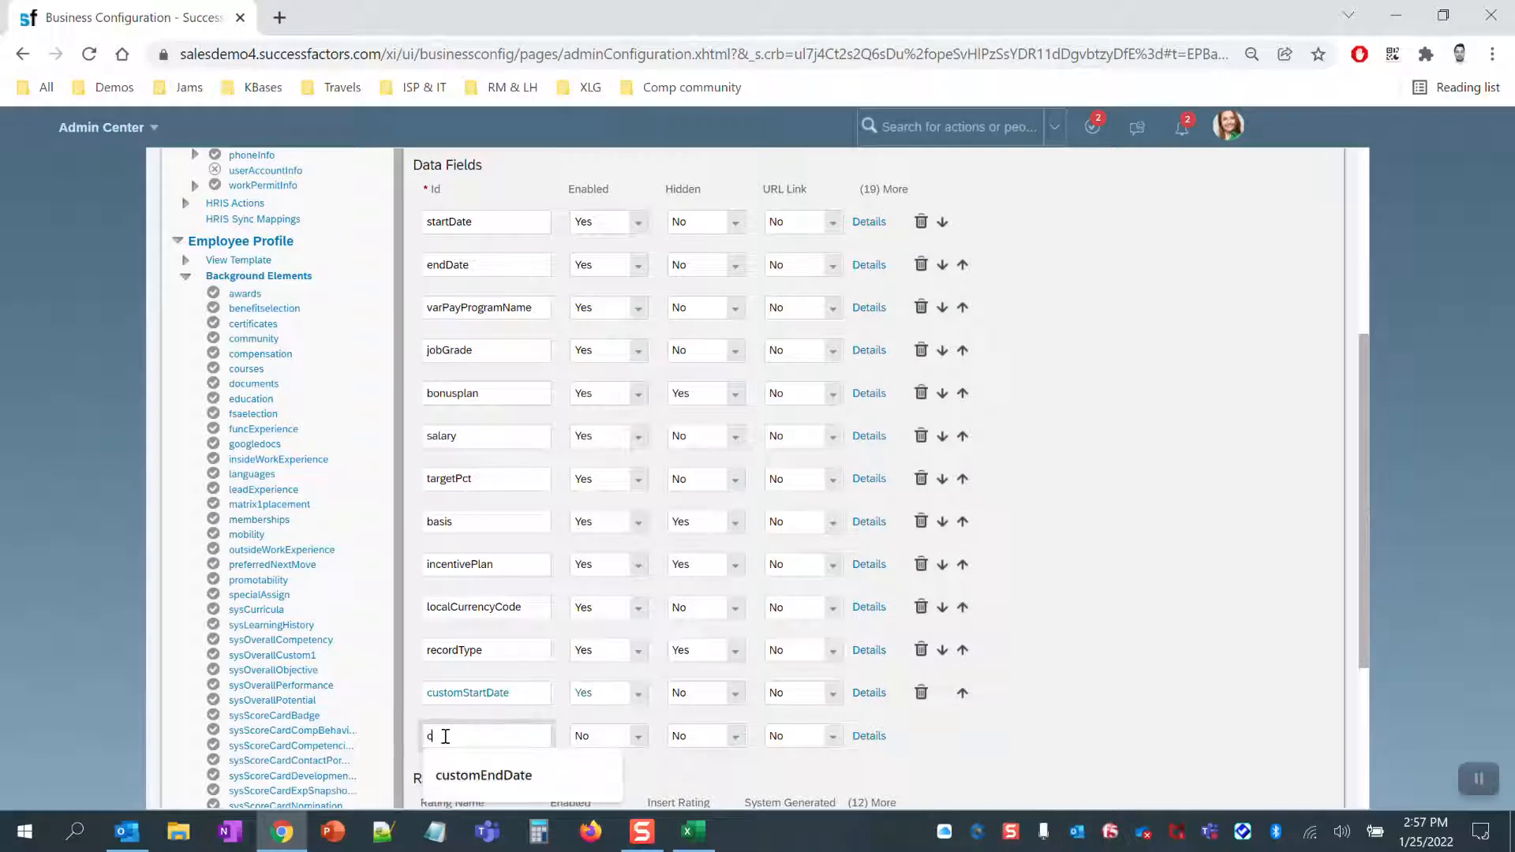
type("customEndDate")
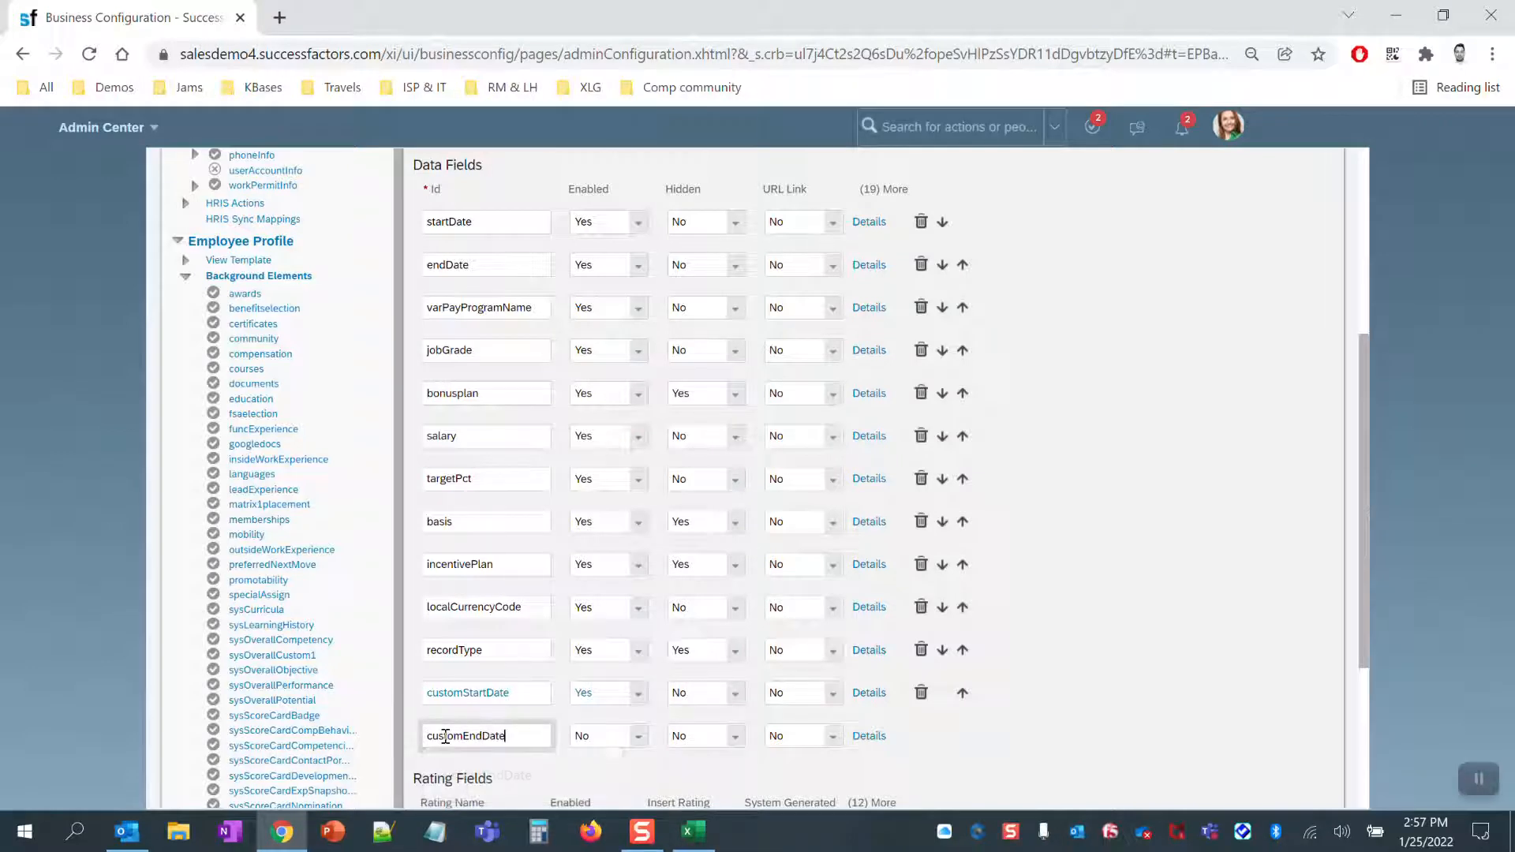
left_click(636, 735)
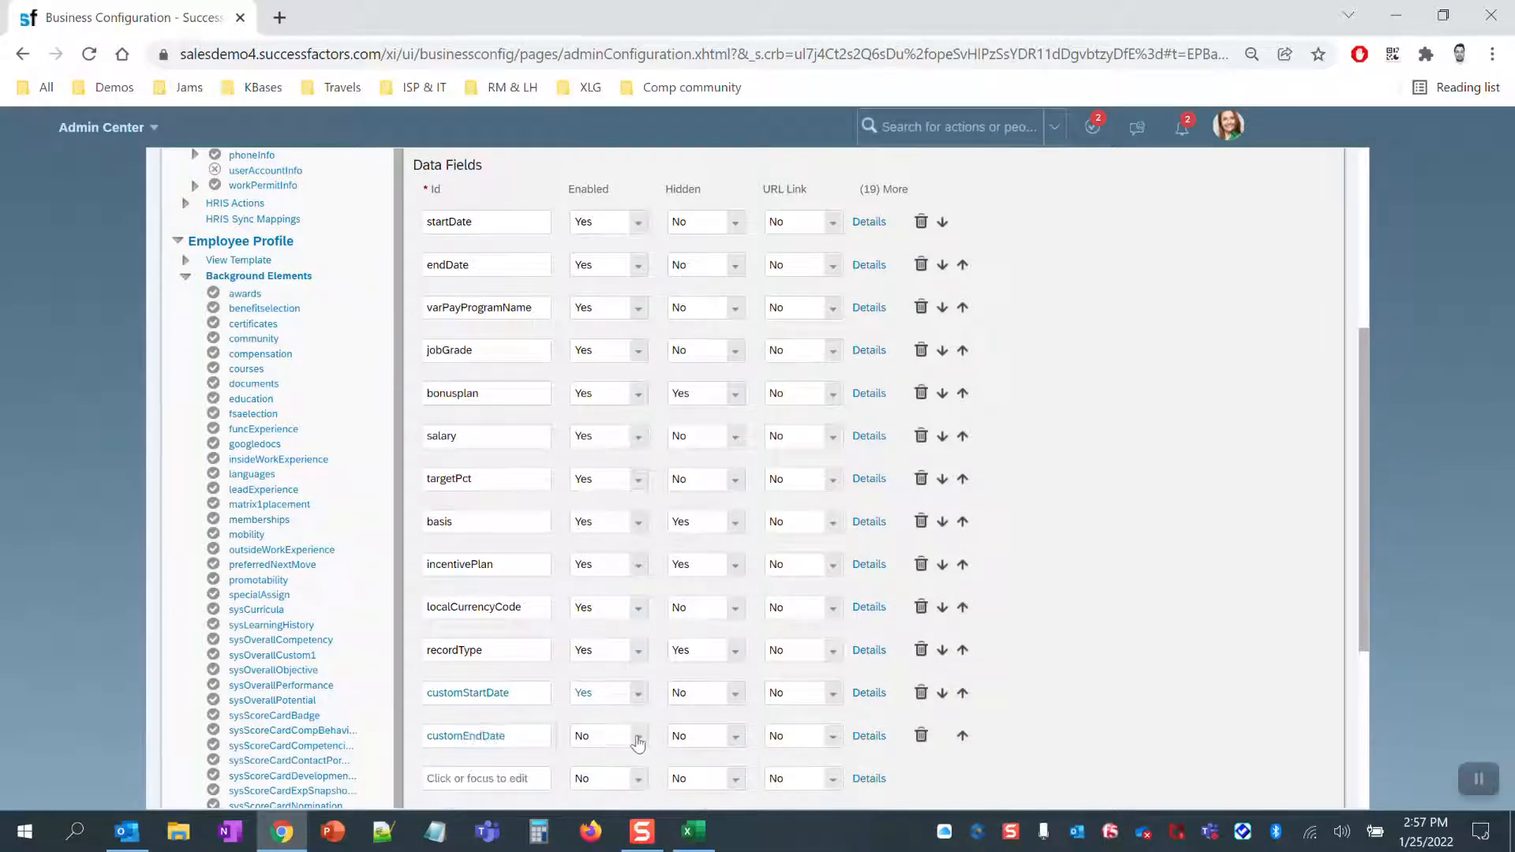
left_click(591, 758)
- Open the details of customStartDate and set its Field Name to DFLD1
left_click(869, 693)
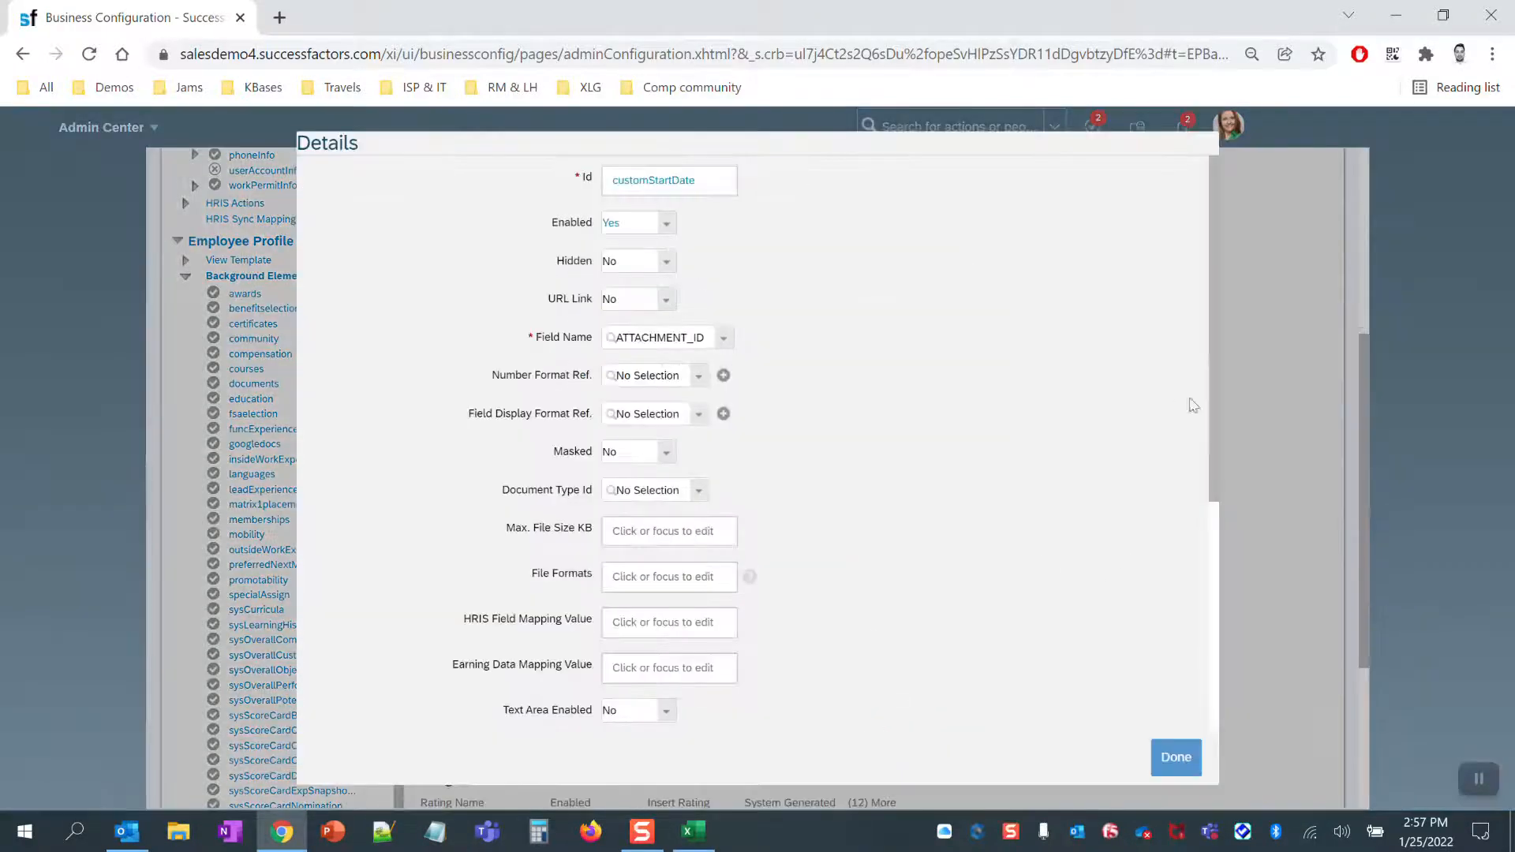
left_click_drag(533, 335, 603, 338)
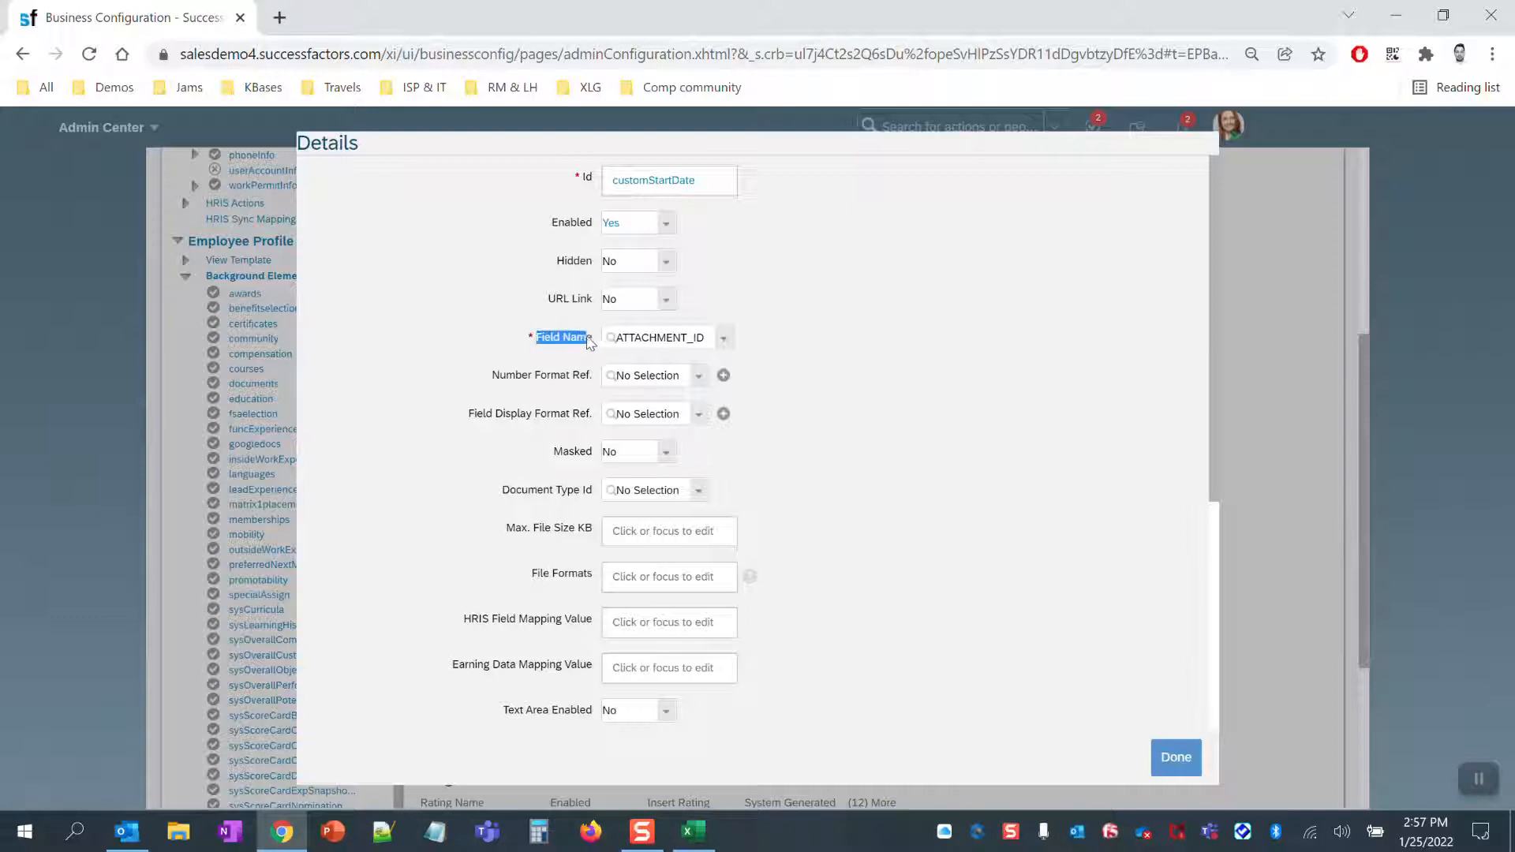
left_click(723, 338)
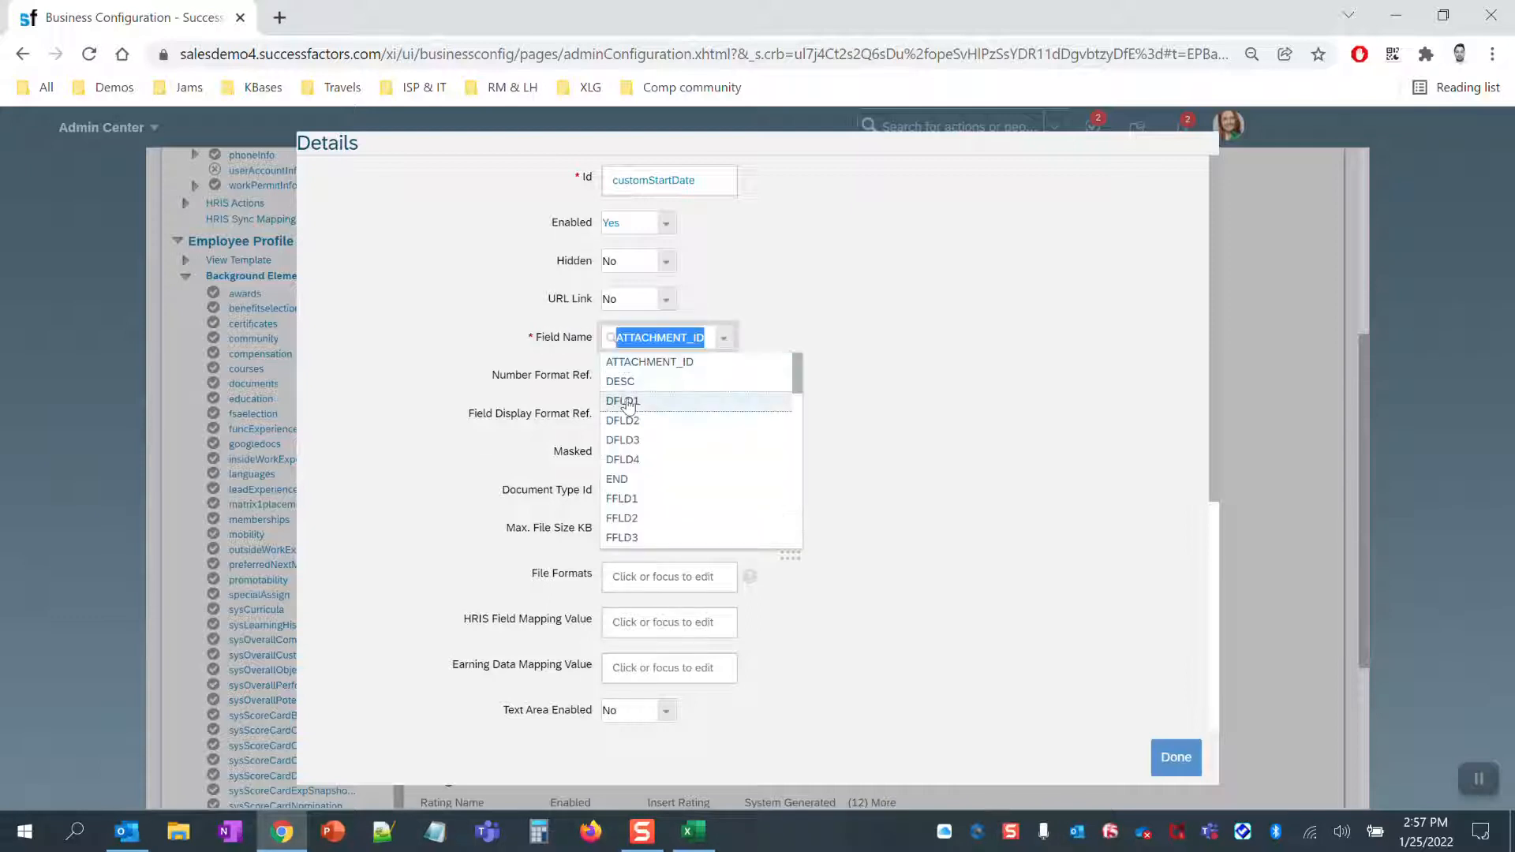
left_click(634, 401)
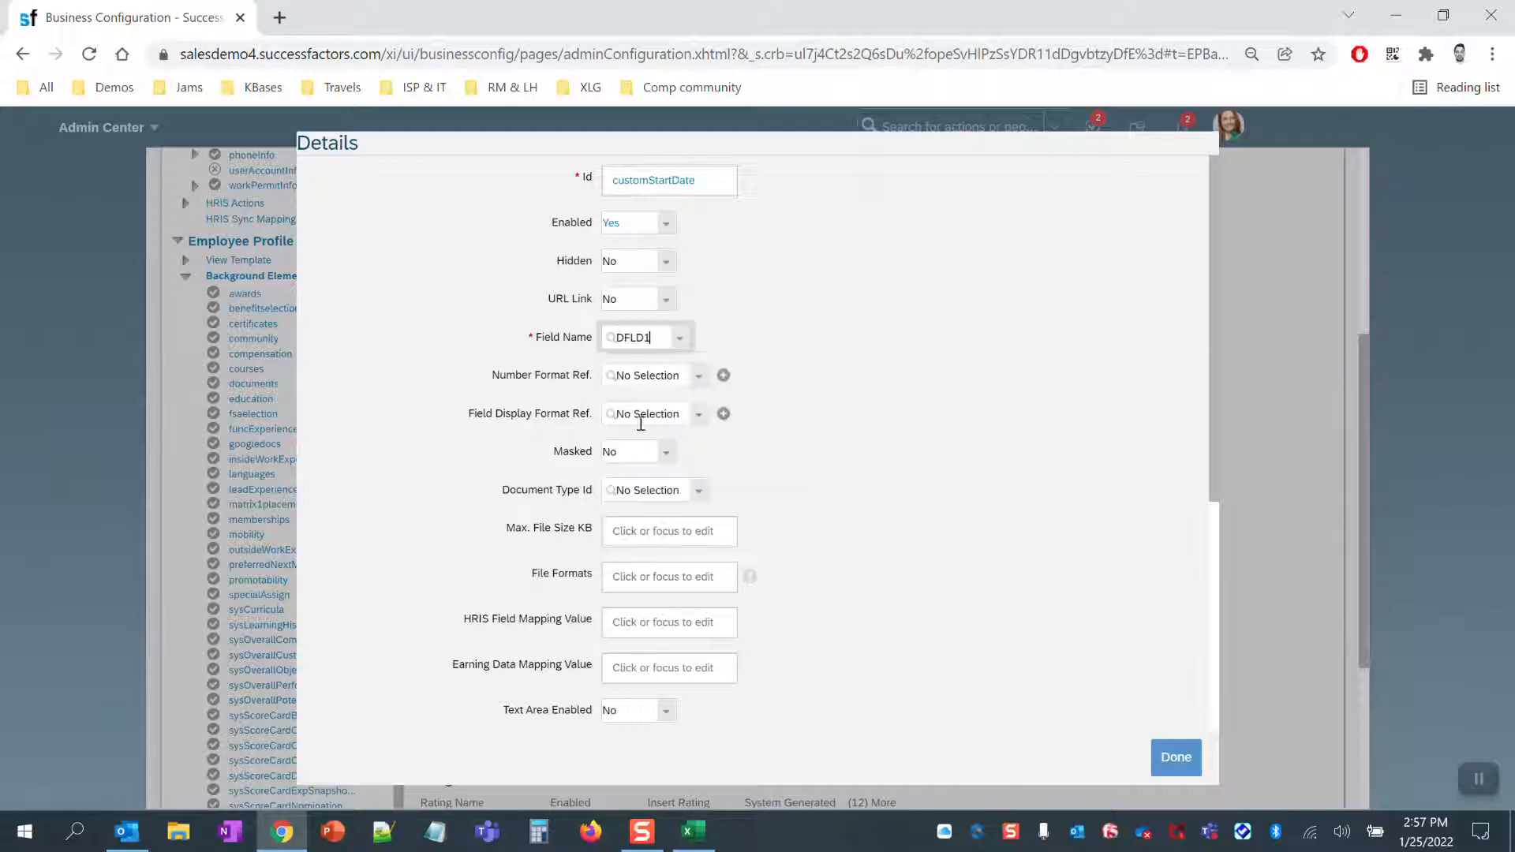
- Set both the Label and Default Label of customStartDate to "Start Date" and finish its details
left_click_drag(1215, 489, 1214, 680)
left_click(676, 497)
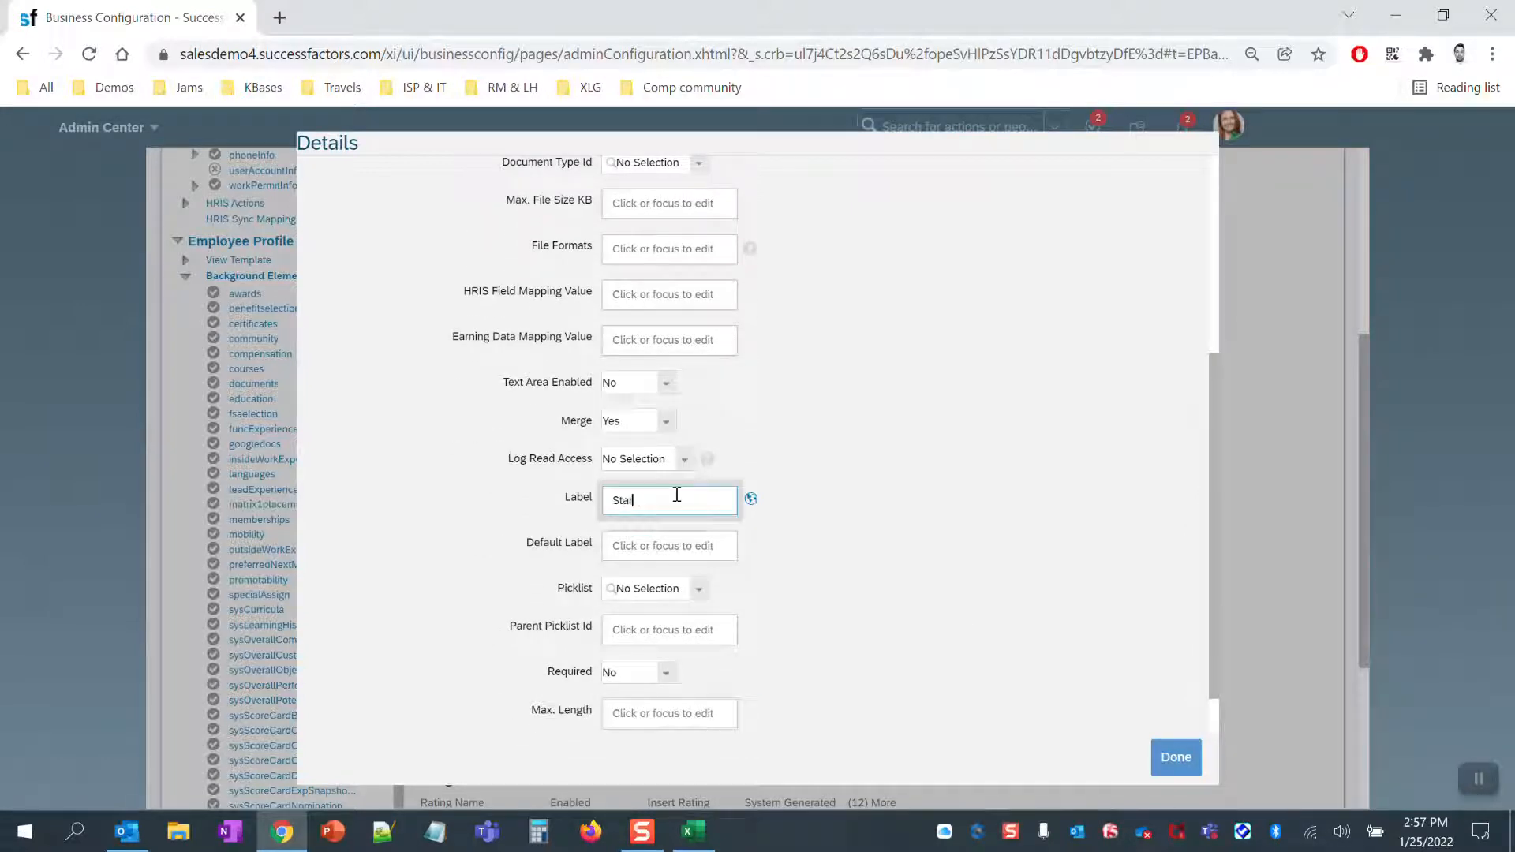
triple_click(676, 495)
key("ctrl+c")
left_click(643, 550)
key("ctrl+v")
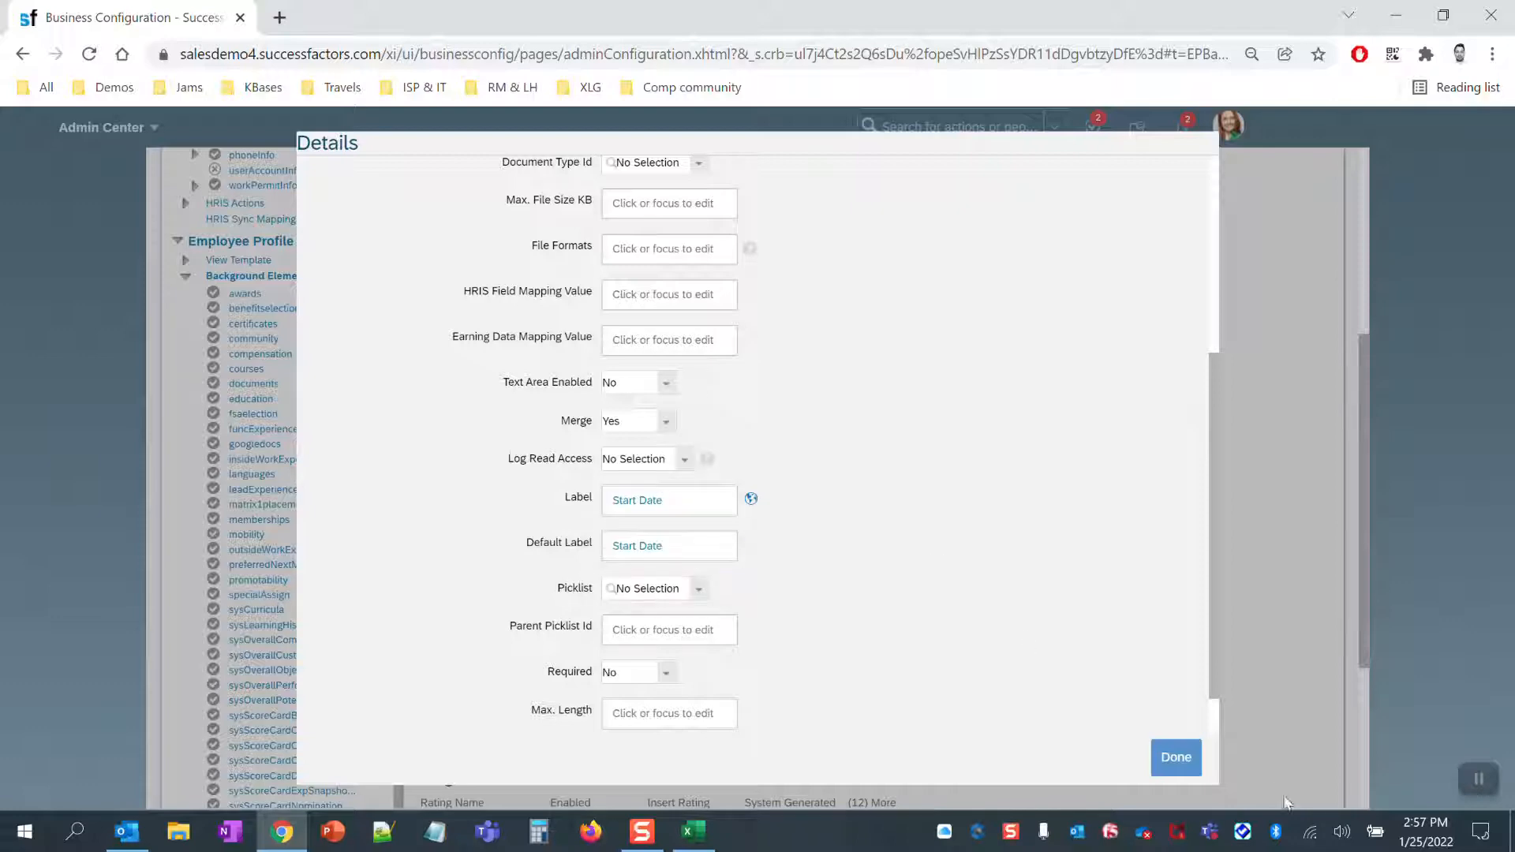
left_click(1176, 760)
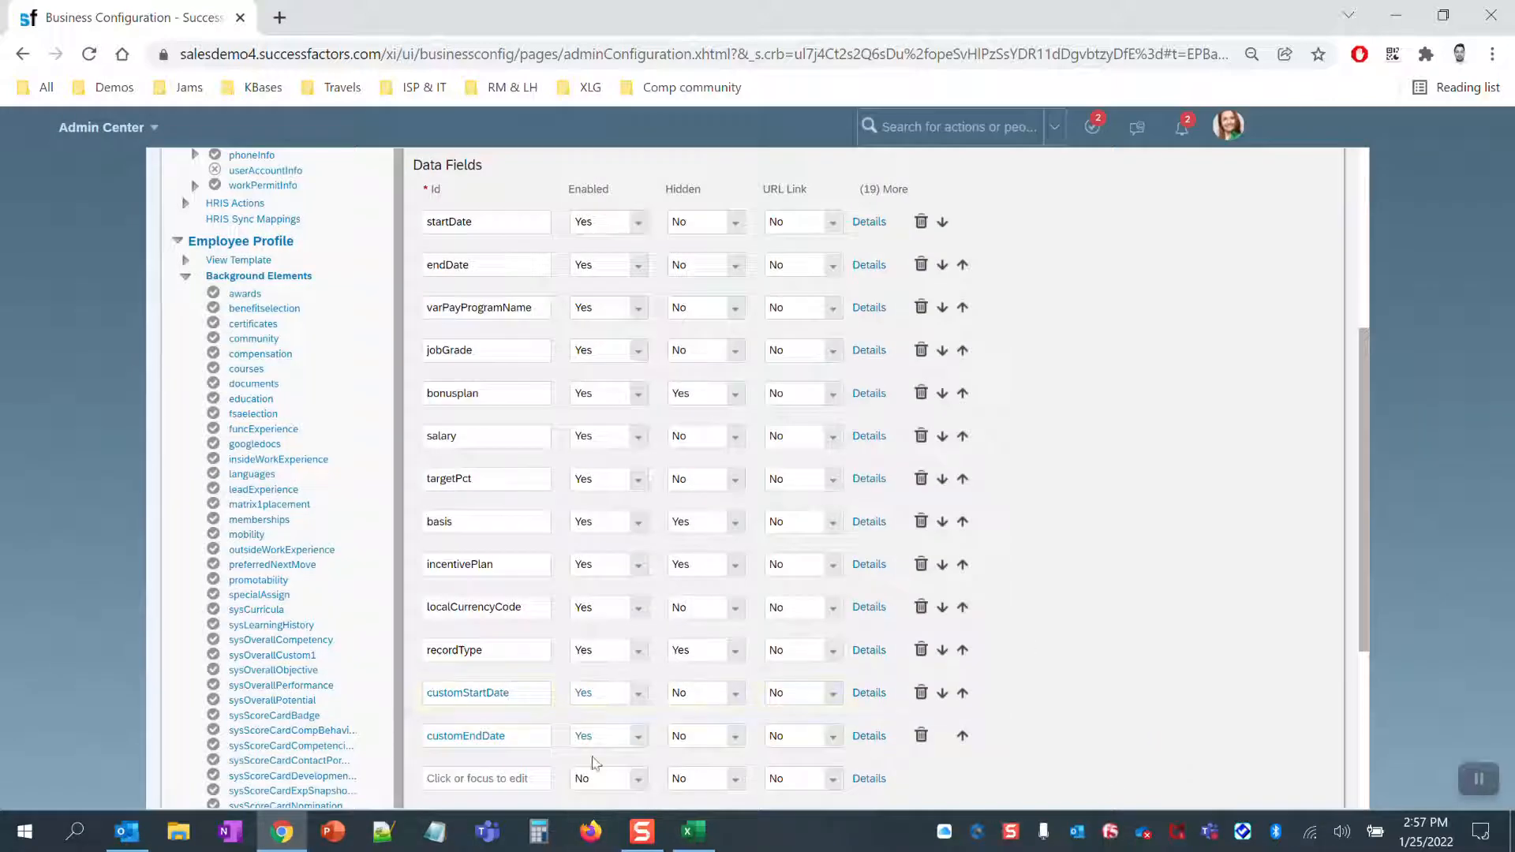
- Open the details of customEndDate and set its Field Name to DFLD2
left_click(861, 737)
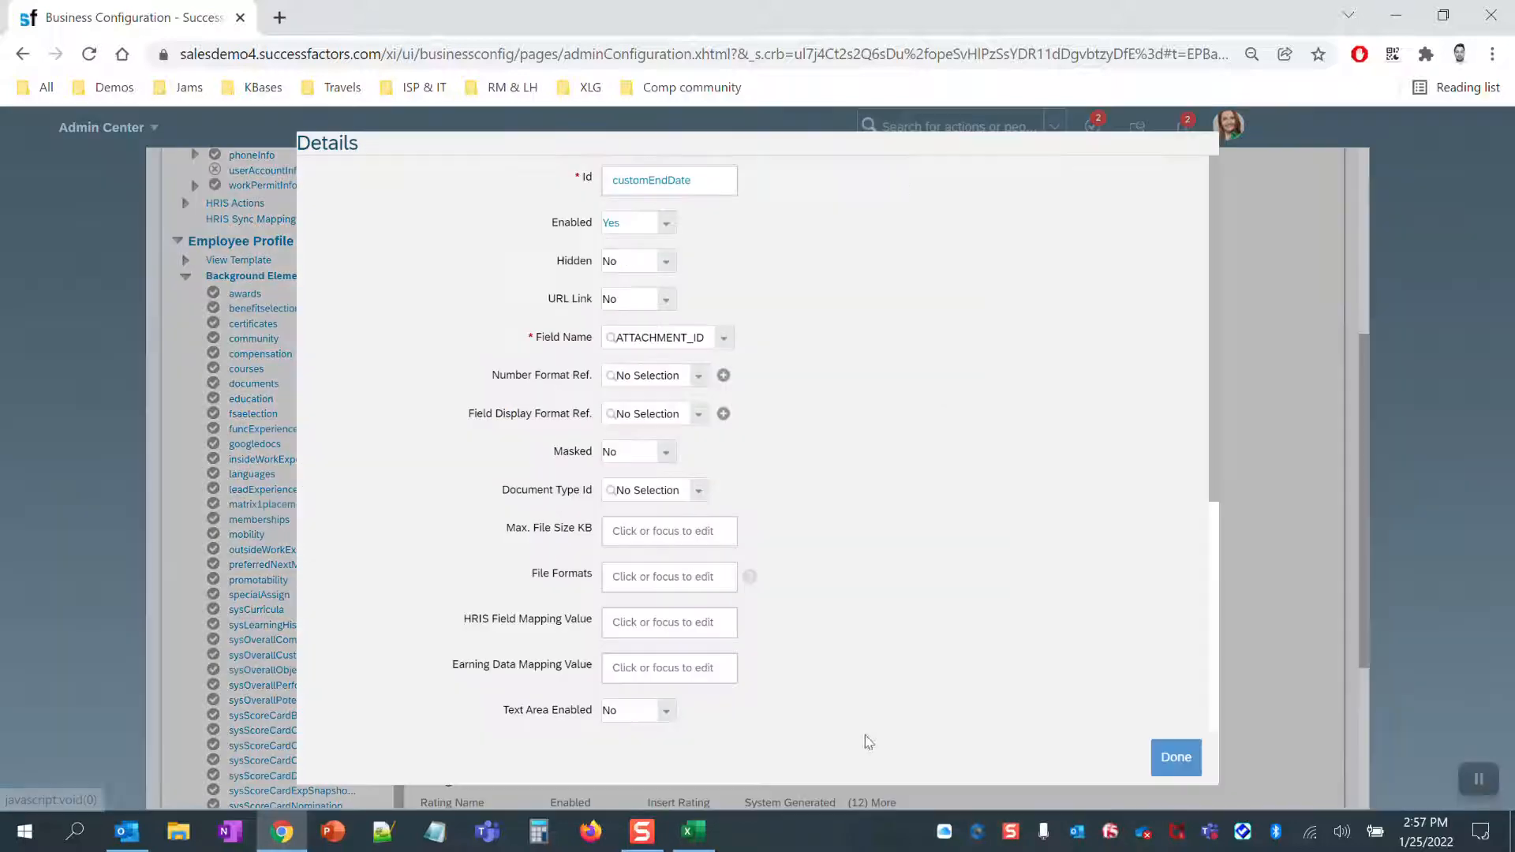
left_click(725, 340)
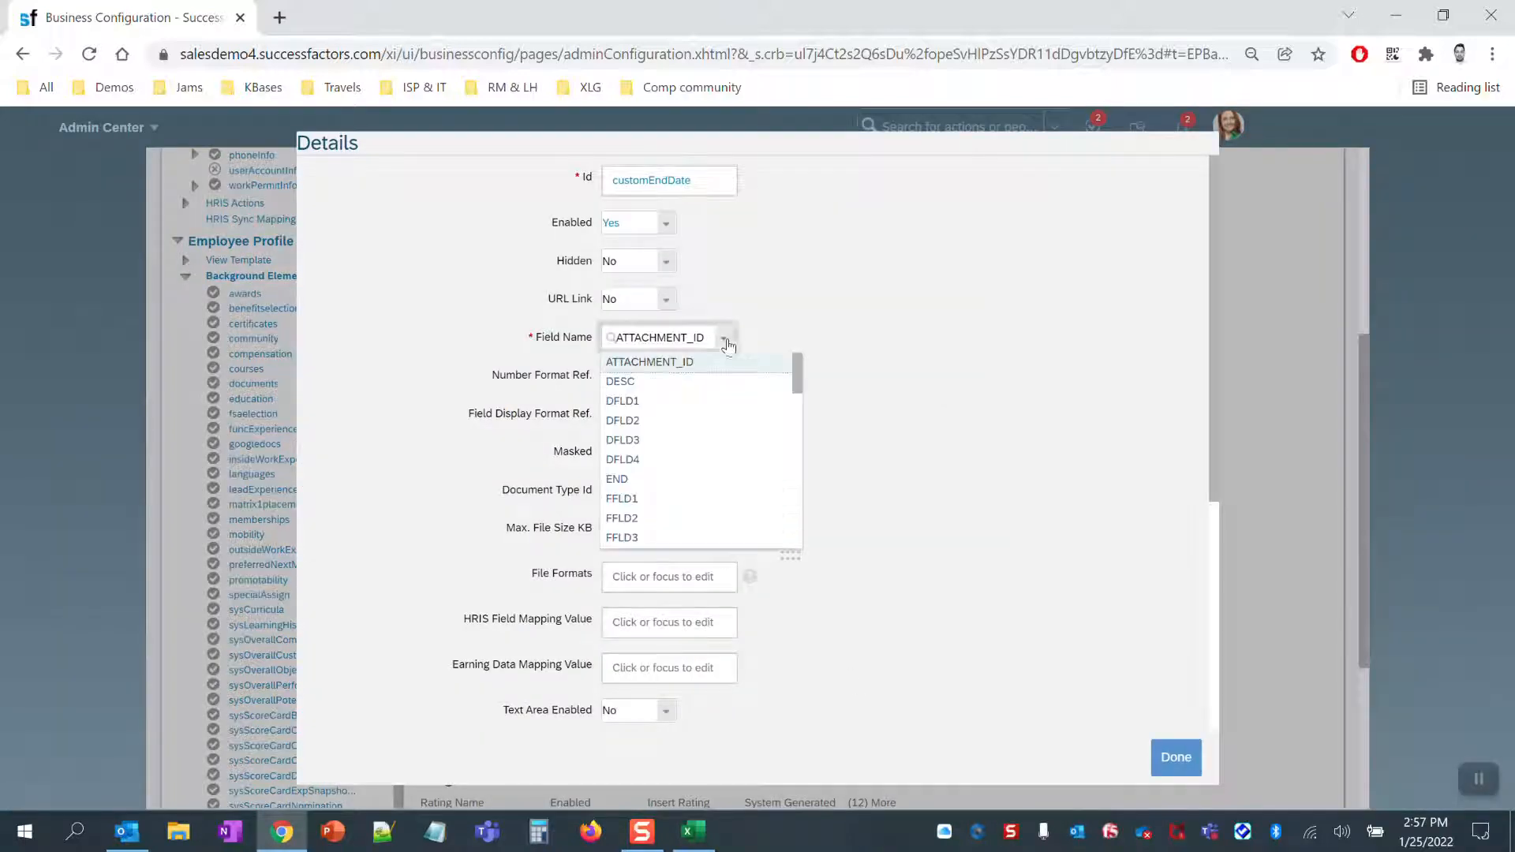
left_click(640, 420)
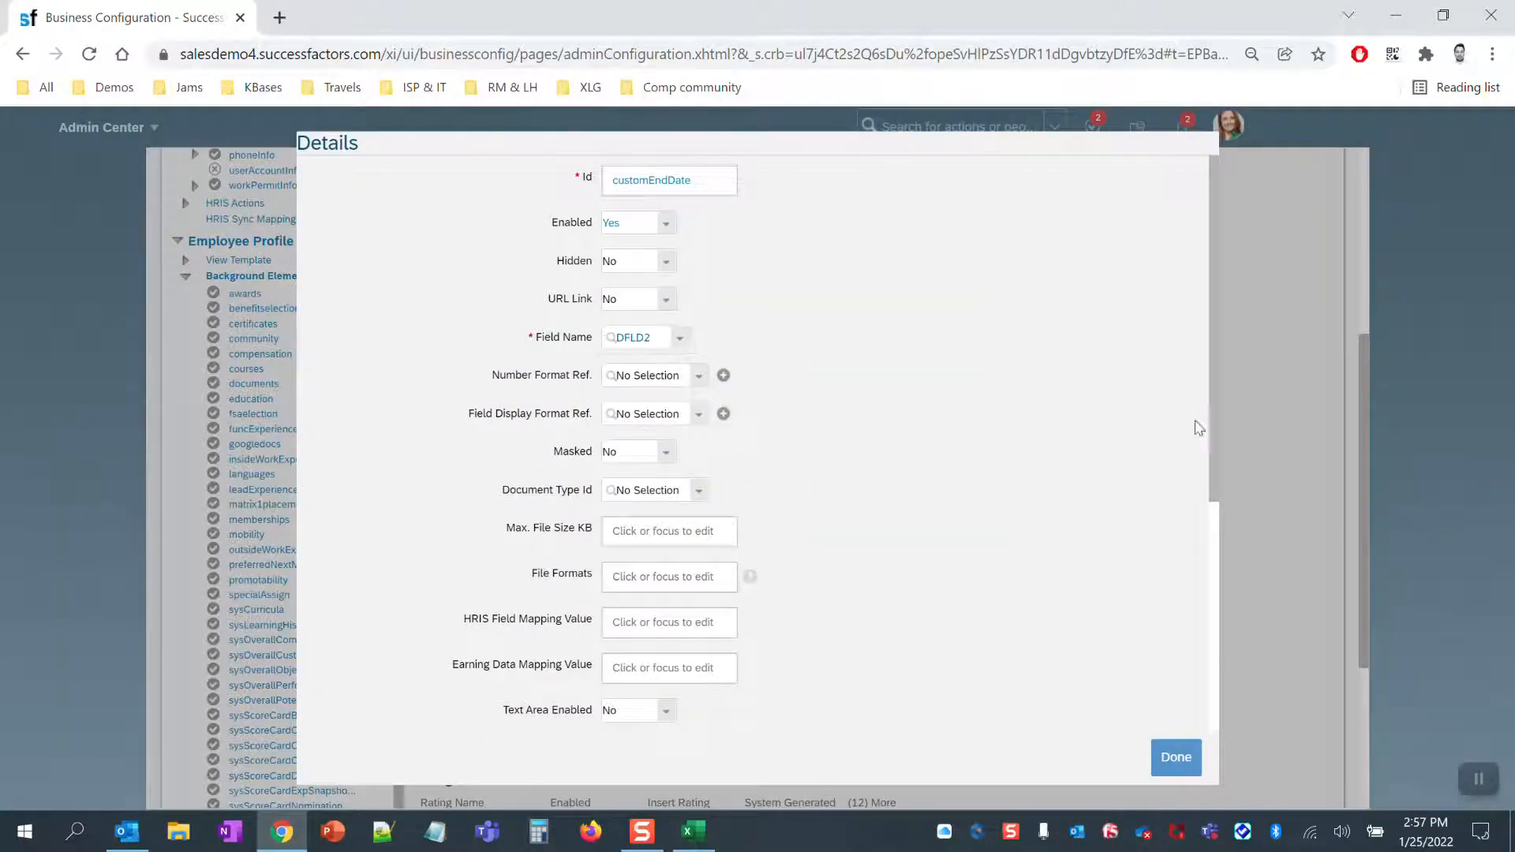
- Set both the Label and Default Label of customEndDate to "End Date" and finish its details
left_click_drag(1214, 424, 1228, 609)
left_click(630, 573)
left_click(627, 536)
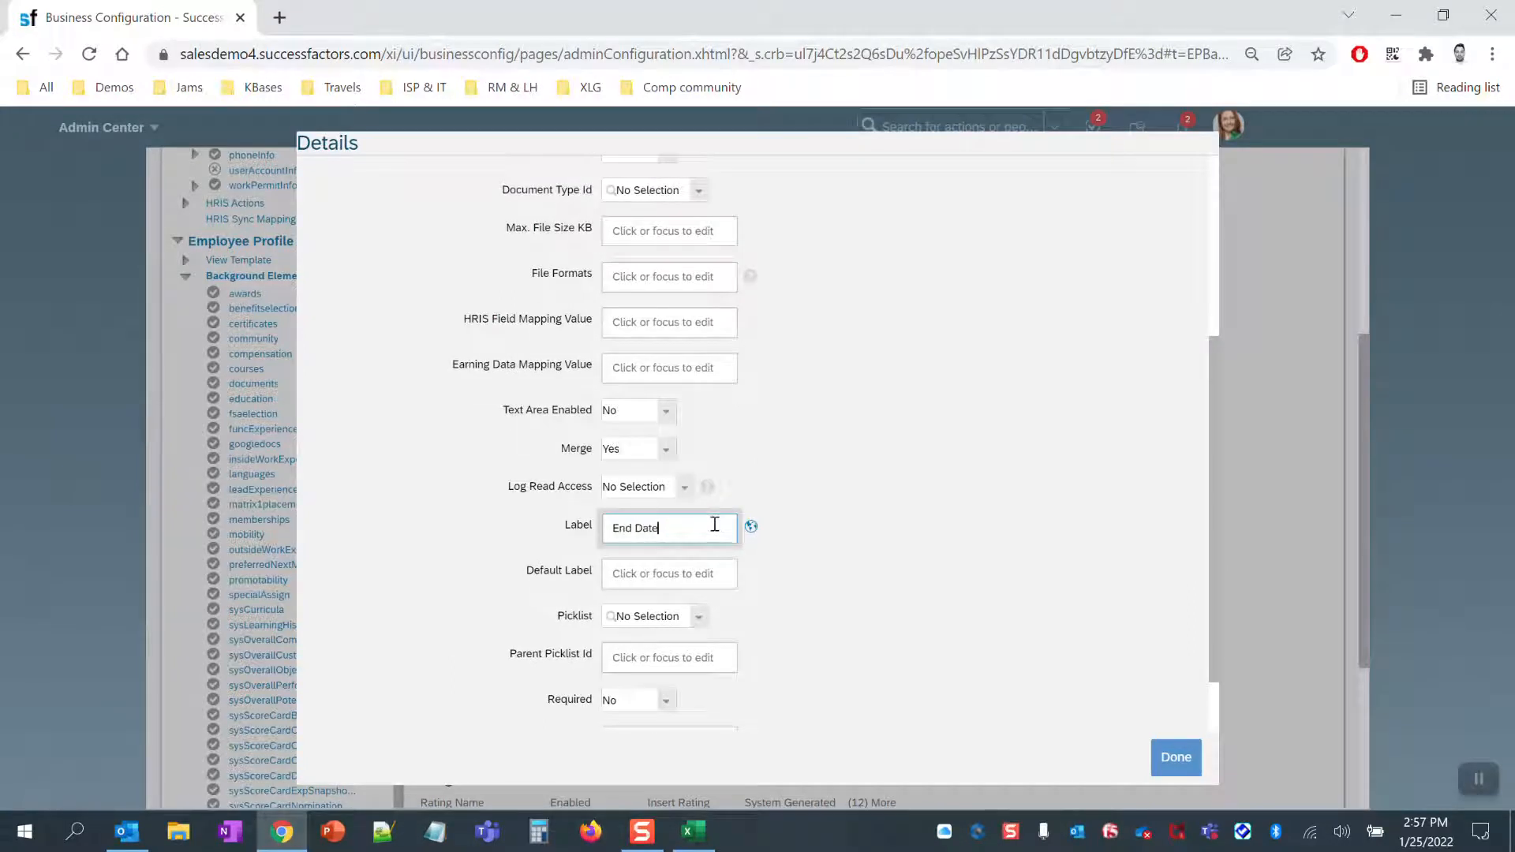
left_click(699, 572)
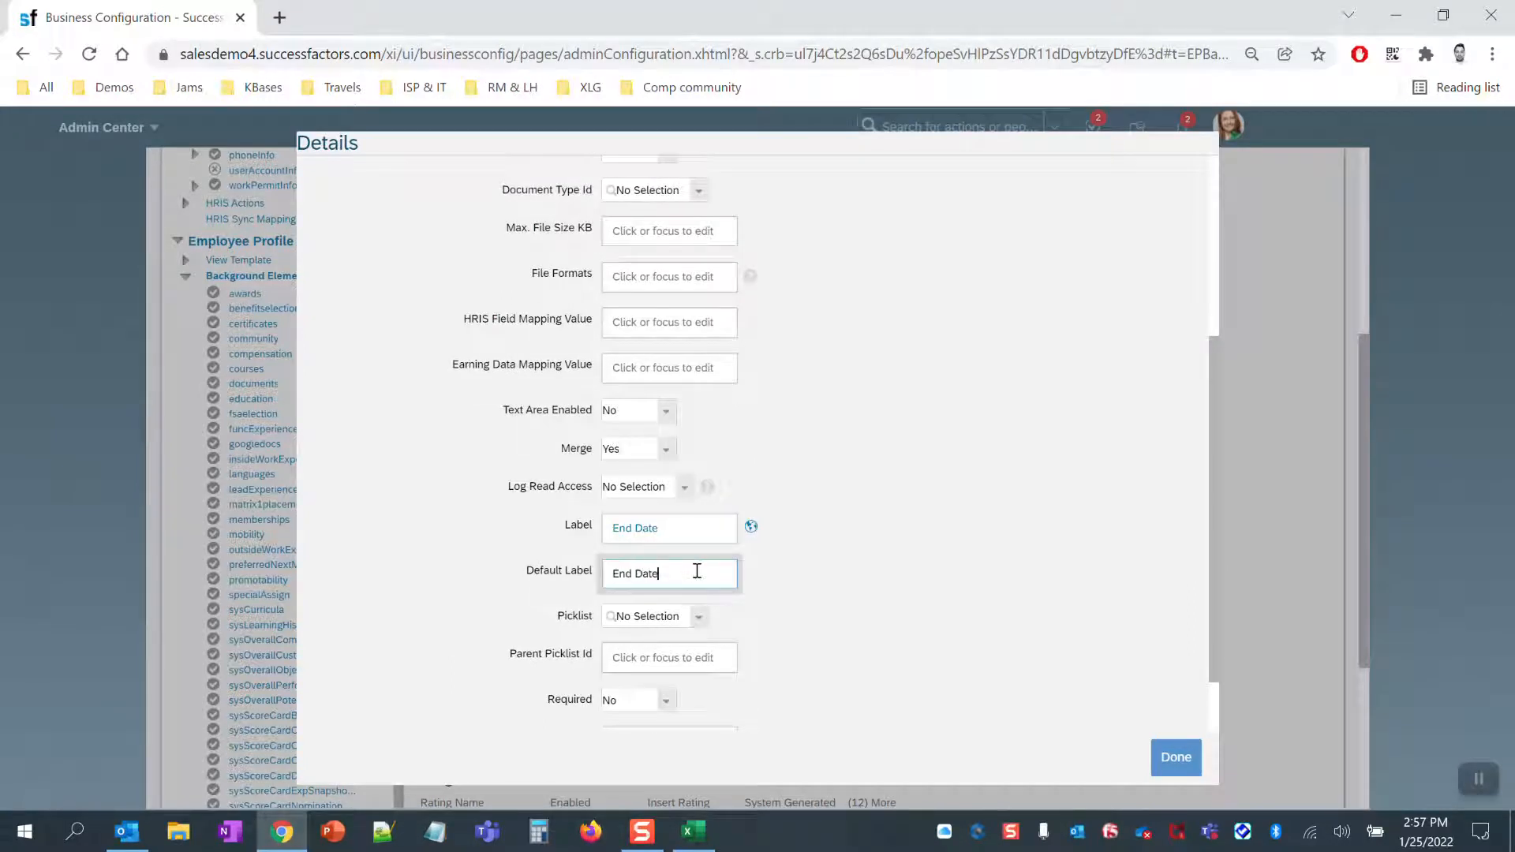
type("End Date")
left_click(1162, 767)
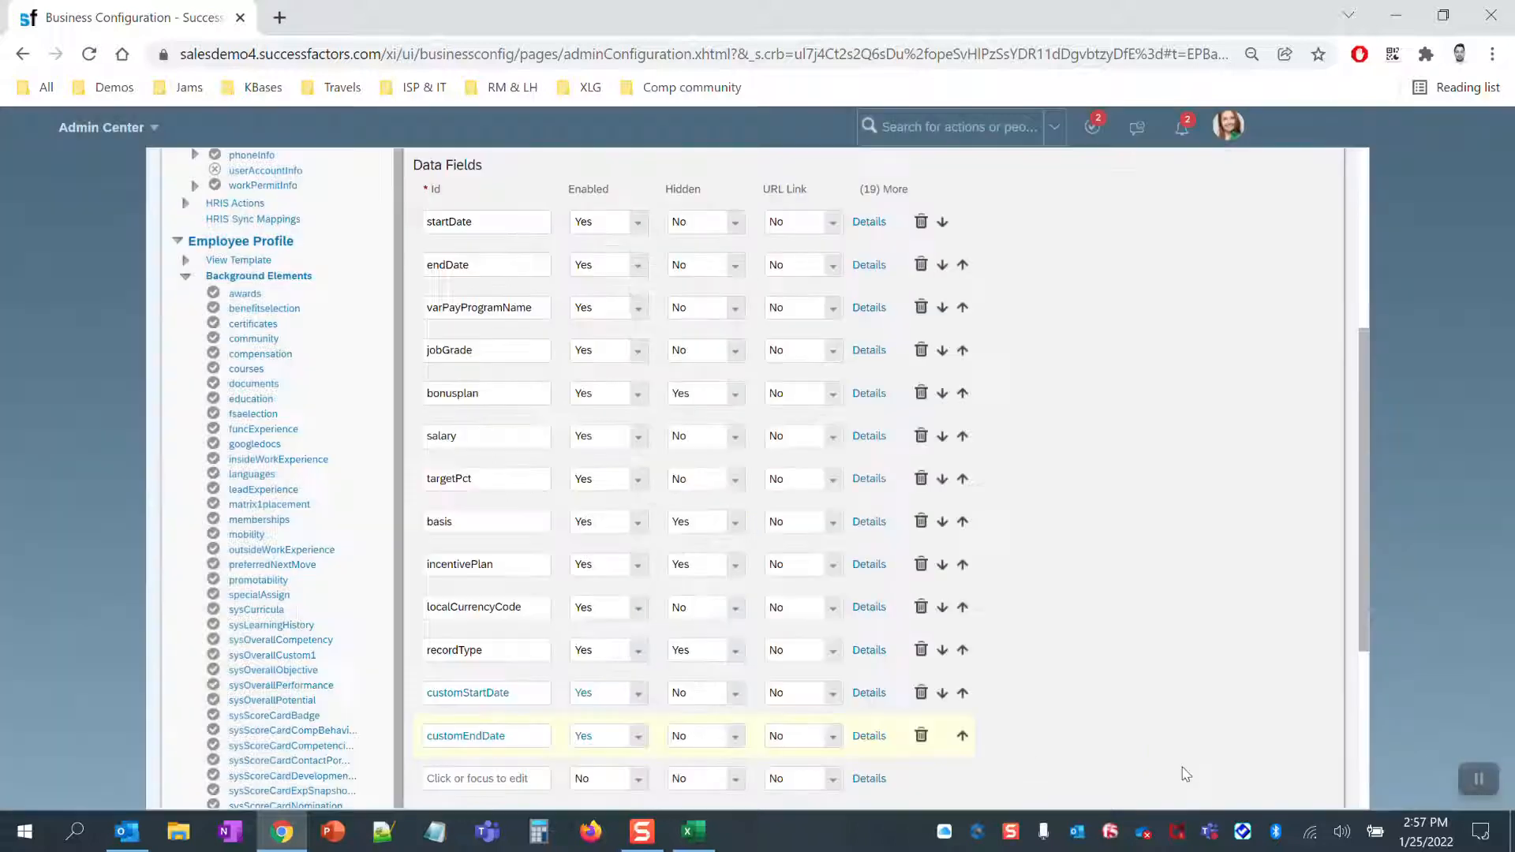
- Move the customStartDate field up the data field order until it sits directly below endDate
left_click(962, 693)
left_click(962, 649)
left_click(962, 607)
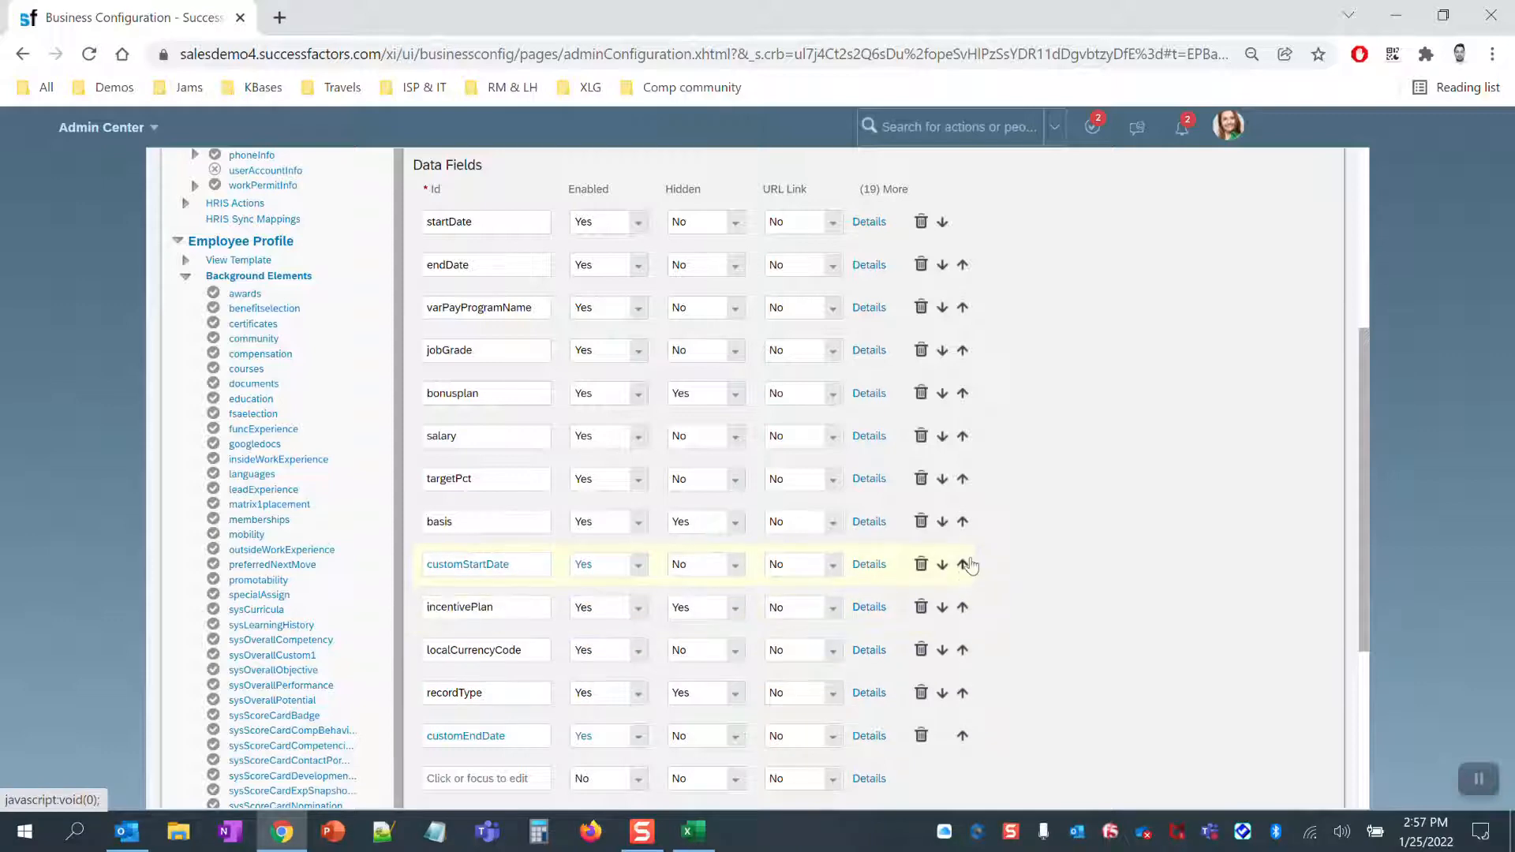
left_click(962, 564)
left_click(962, 522)
left_click(962, 478)
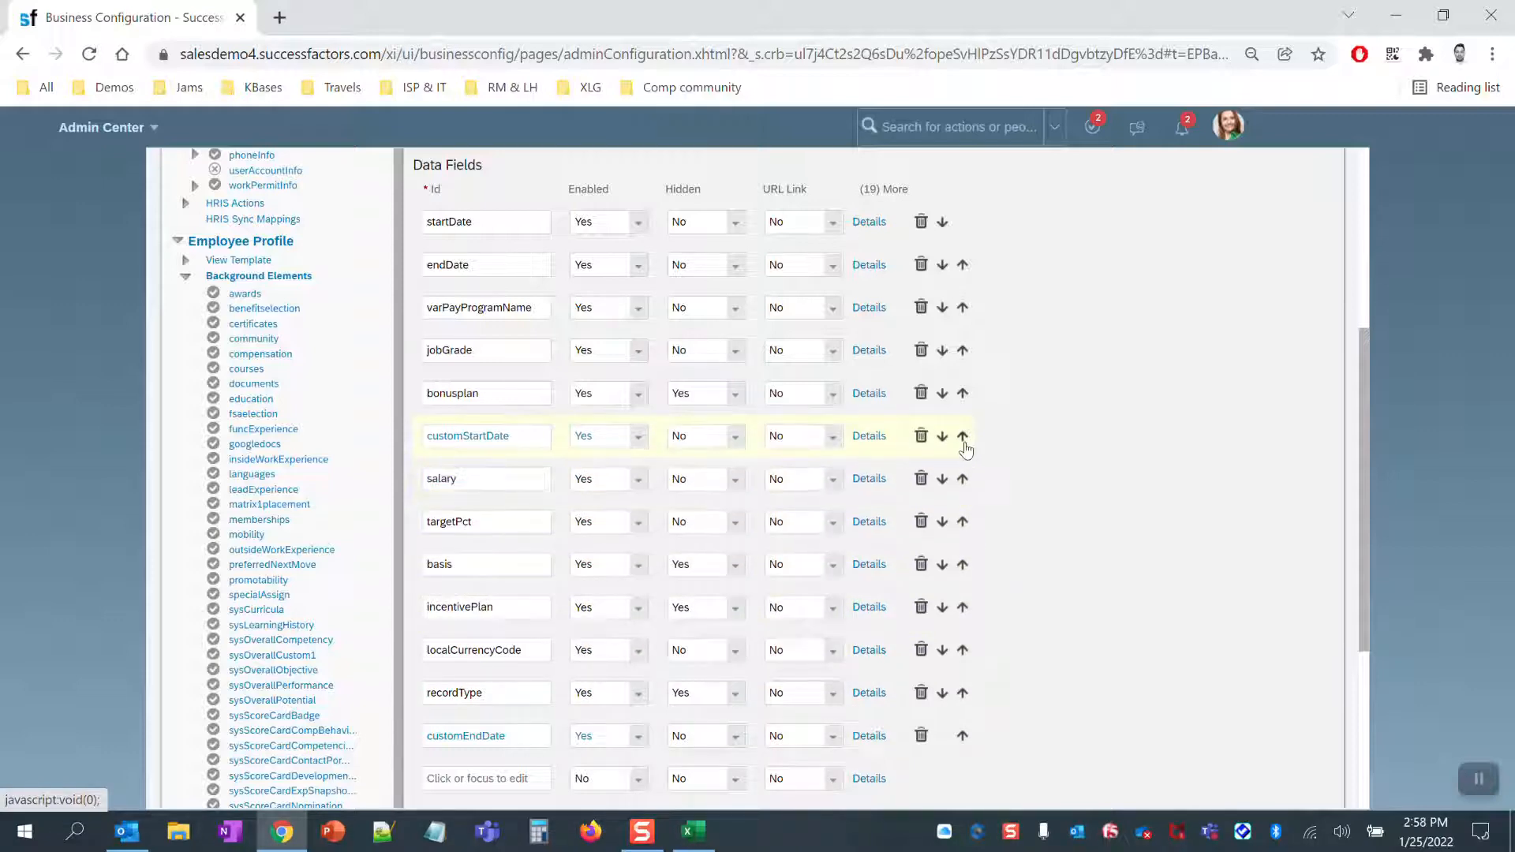
left_click(962, 436)
left_click(962, 393)
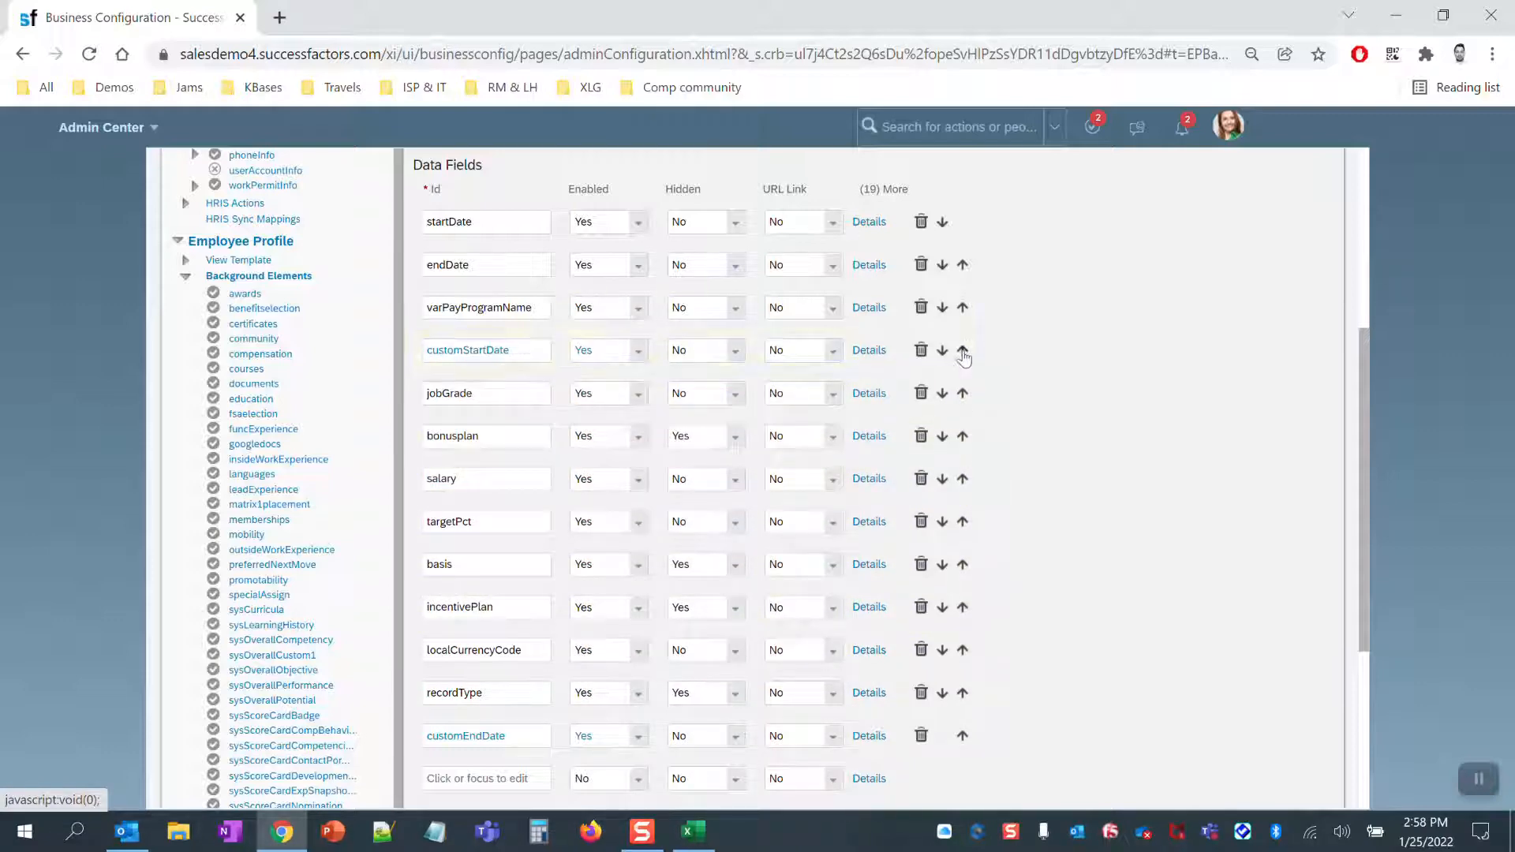
left_click(962, 350)
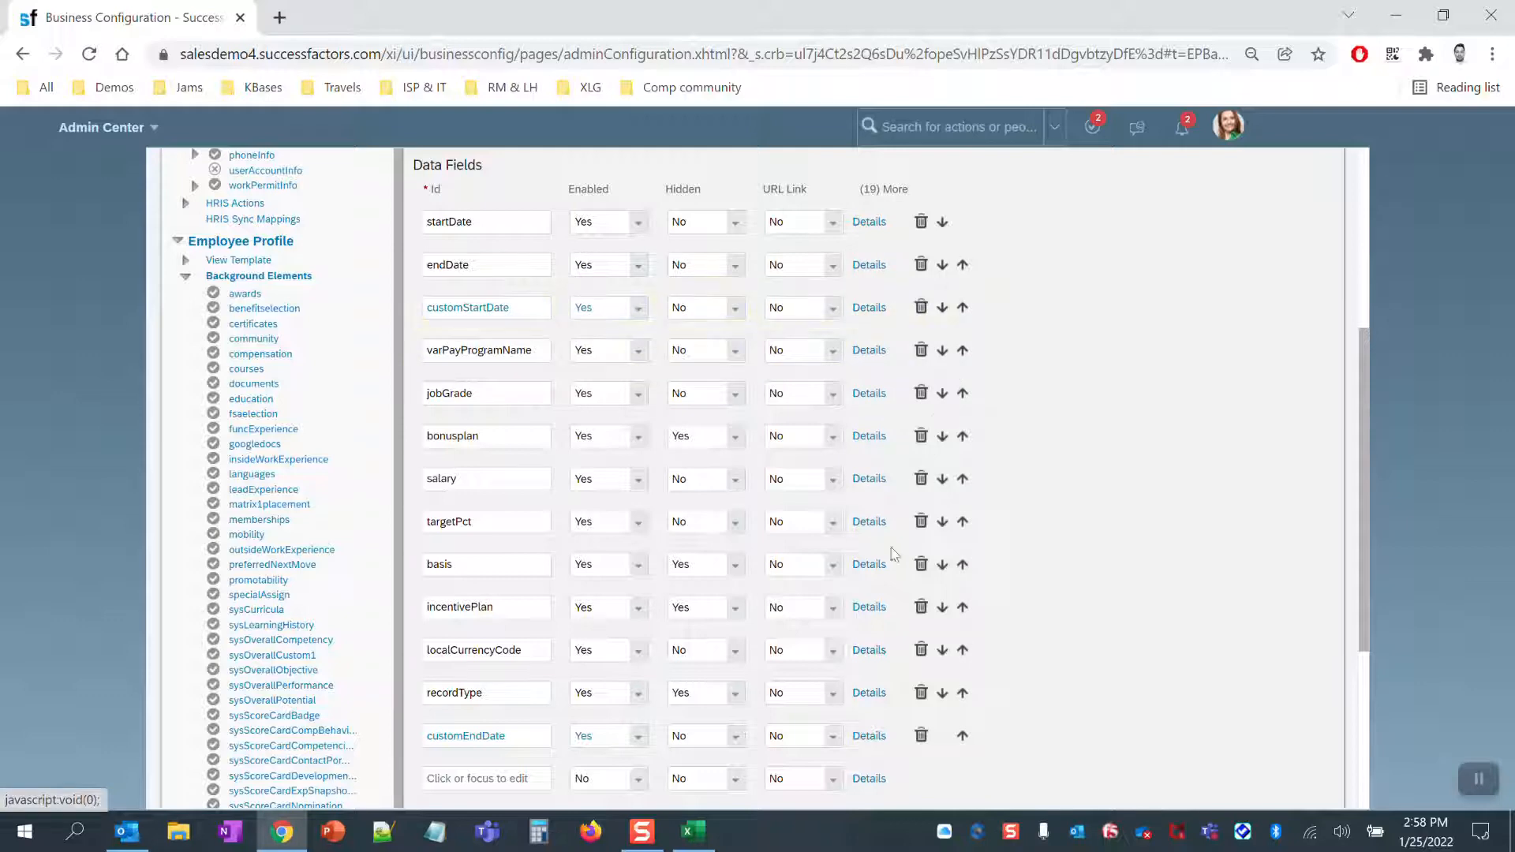
- Move the customEndDate field up the data field order until it sits directly below customStartDate
left_click(962, 735)
left_click(962, 693)
left_click(962, 650)
left_click(962, 607)
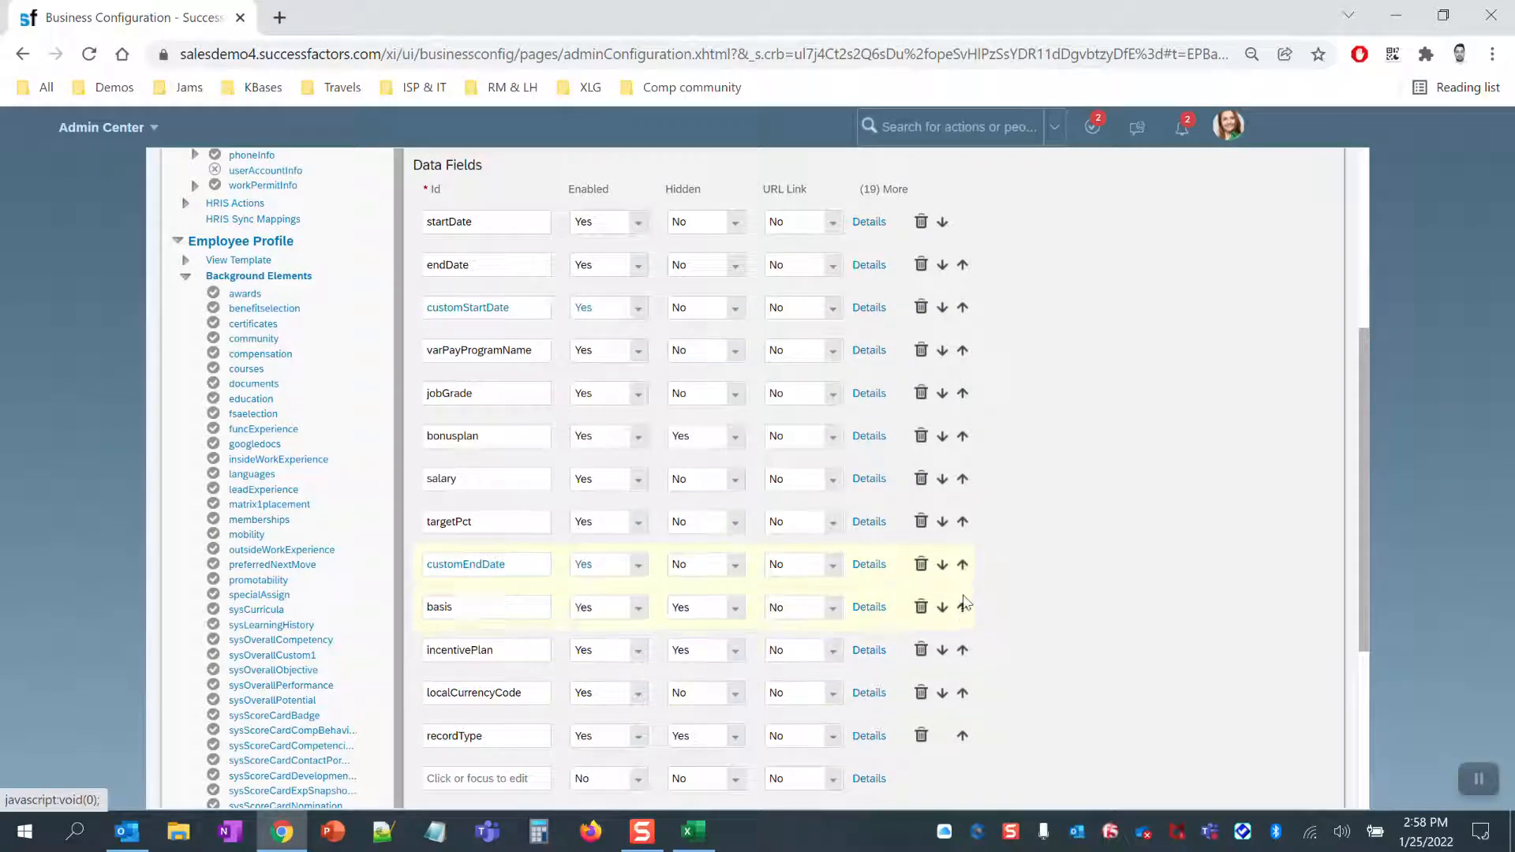
left_click(962, 564)
left_click(962, 522)
left_click(962, 478)
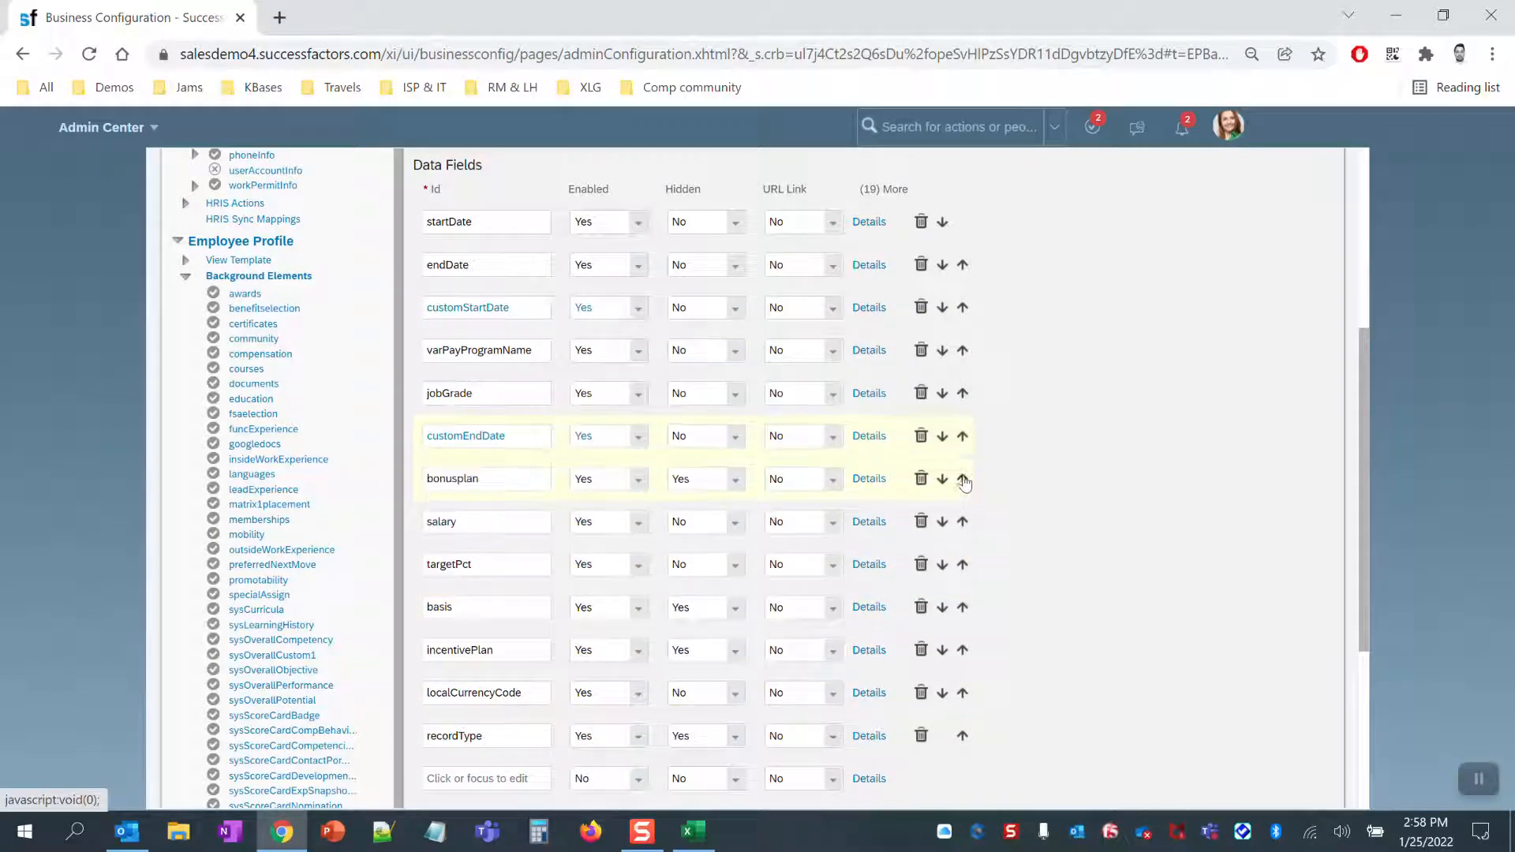
left_click(962, 436)
left_click(962, 393)
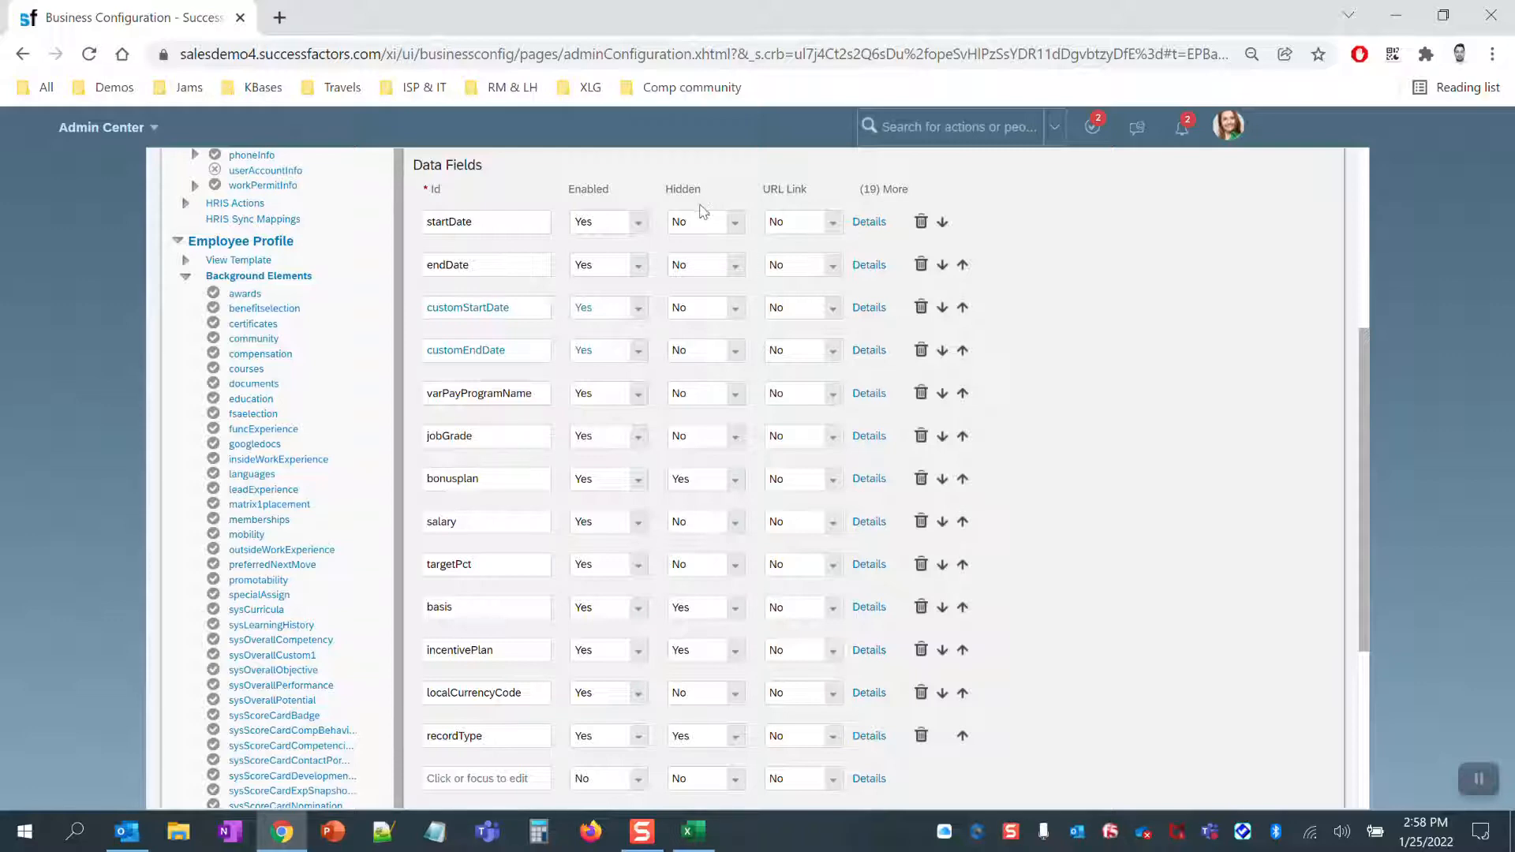
- Set Hidden to Yes for the standard startDate and endDate fields
left_click(735, 223)
left_click(683, 262)
left_click(735, 269)
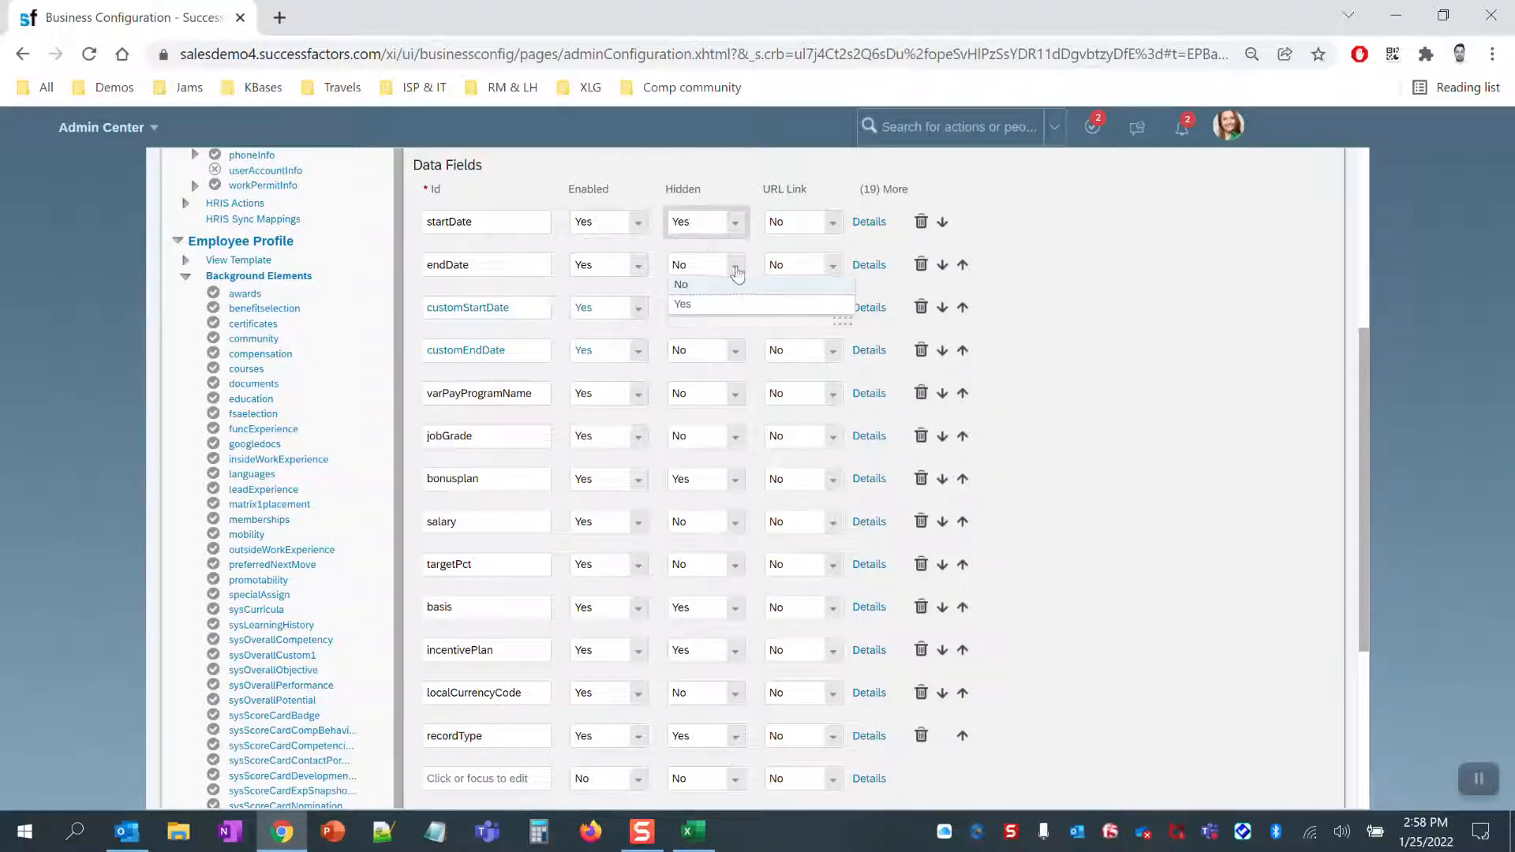
left_click(682, 304)
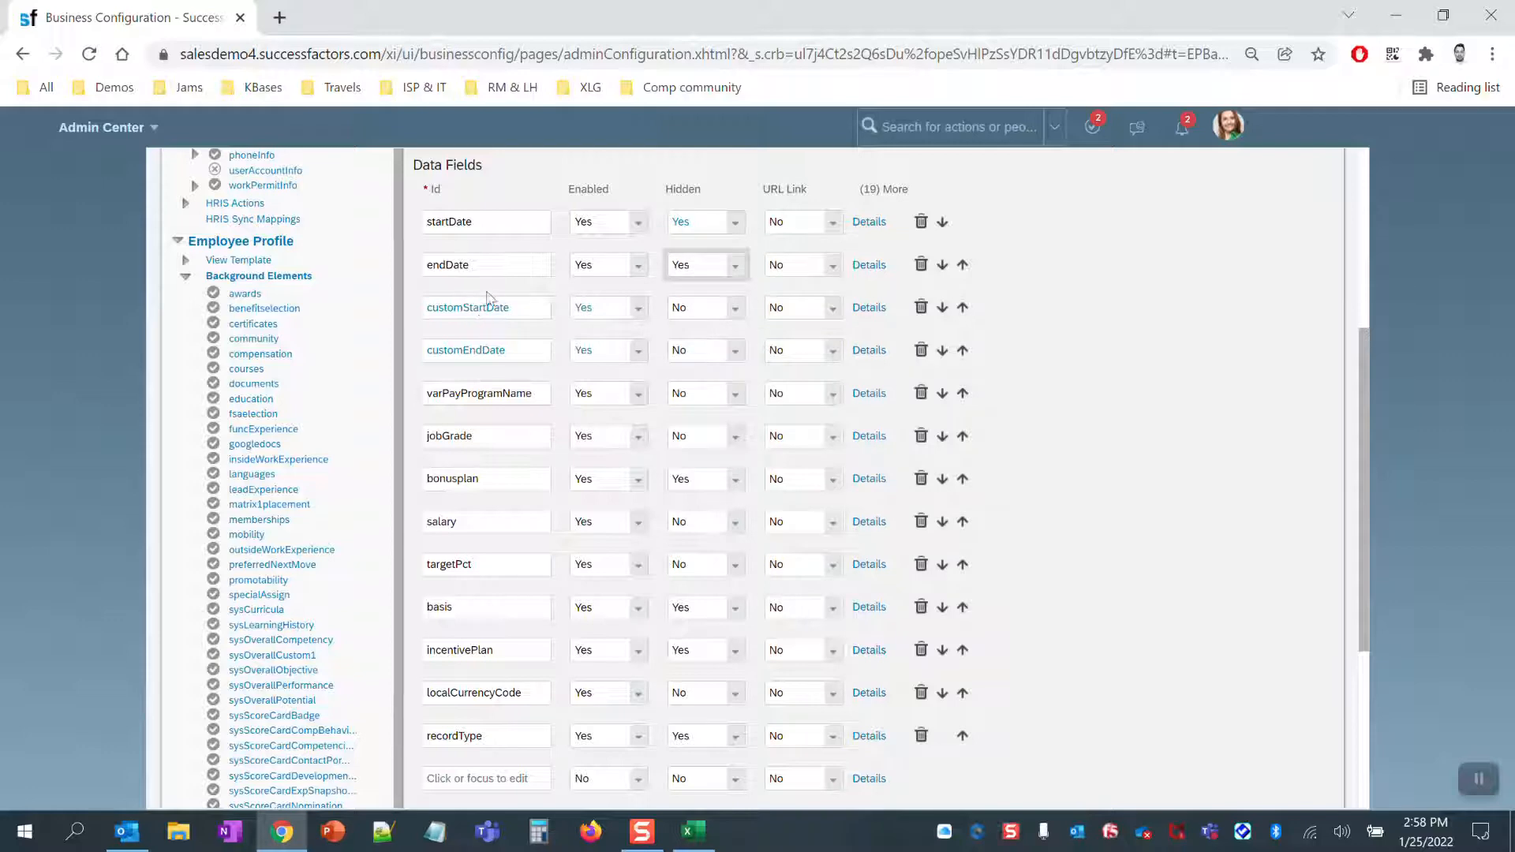
left_click(510, 203)
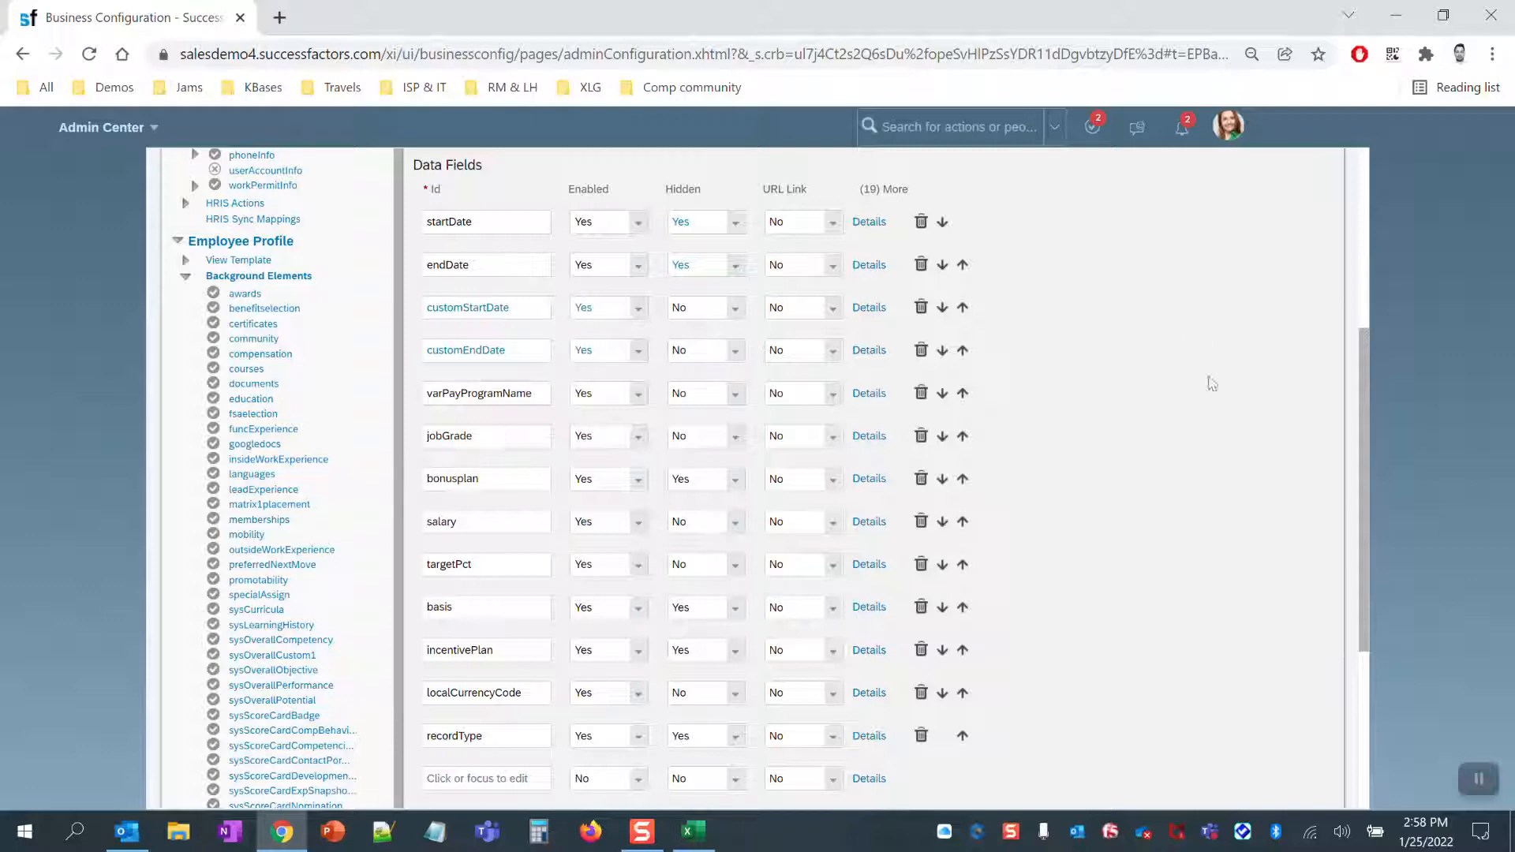
- Add a data field with the Id earnings after recordType and set Enabled to Yes
left_click_drag(1373, 406, 1362, 540)
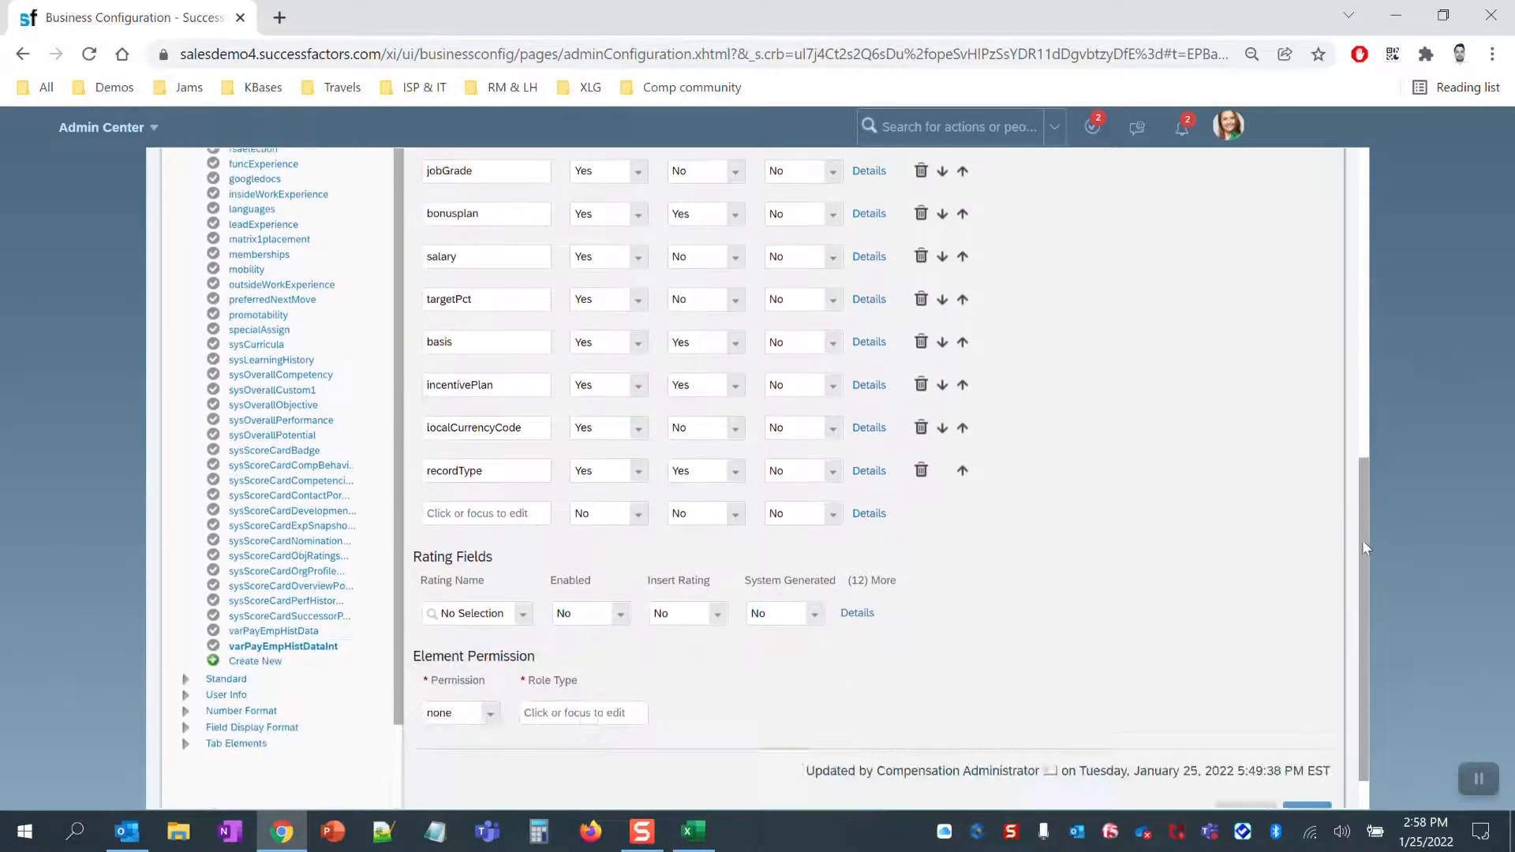
left_click(460, 516)
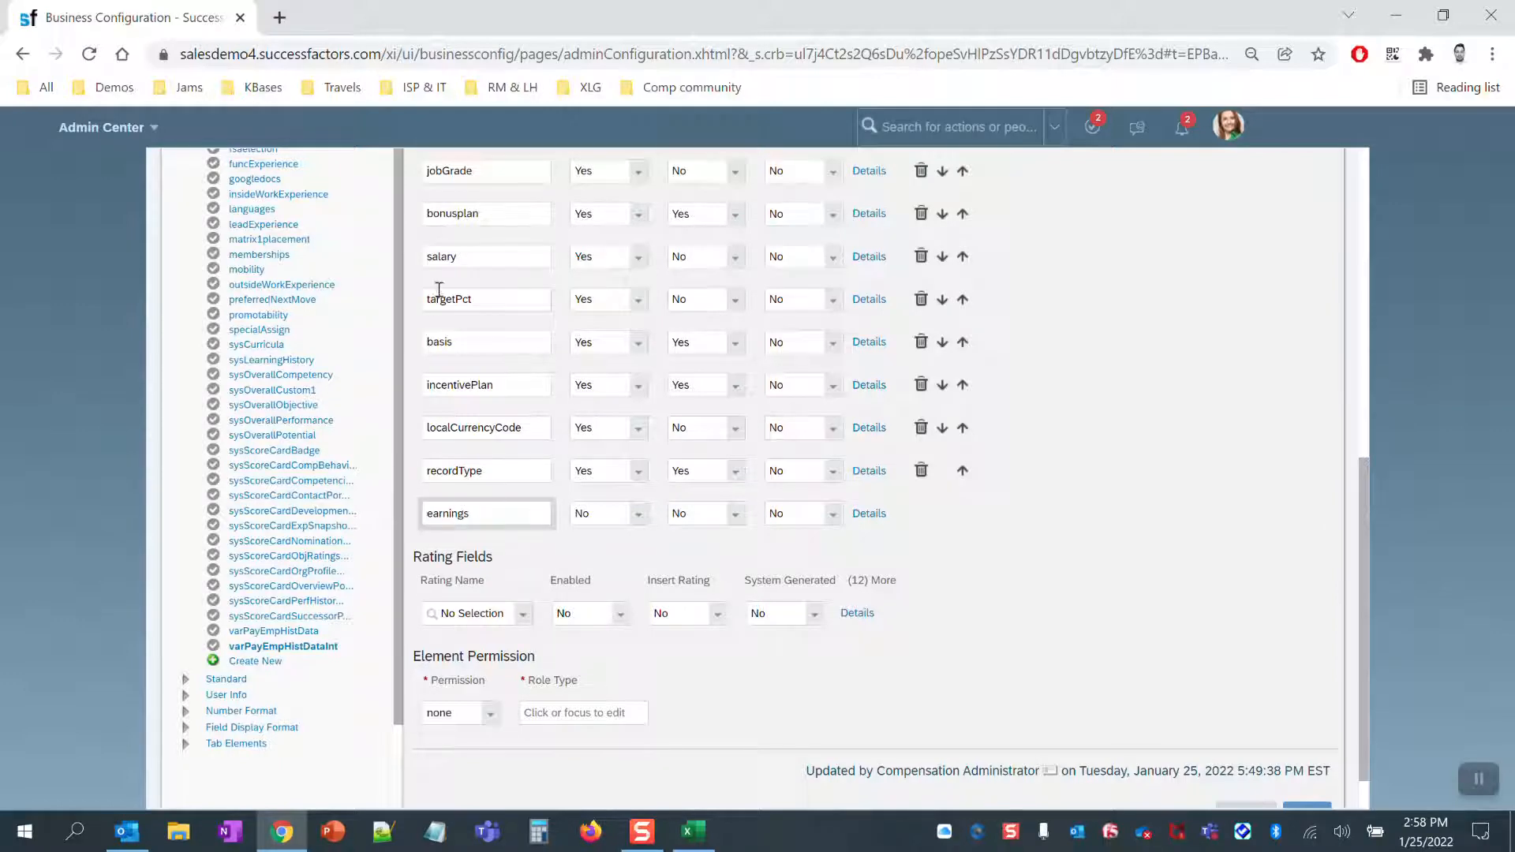
left_click(637, 517)
left_click(640, 519)
left_click(600, 537)
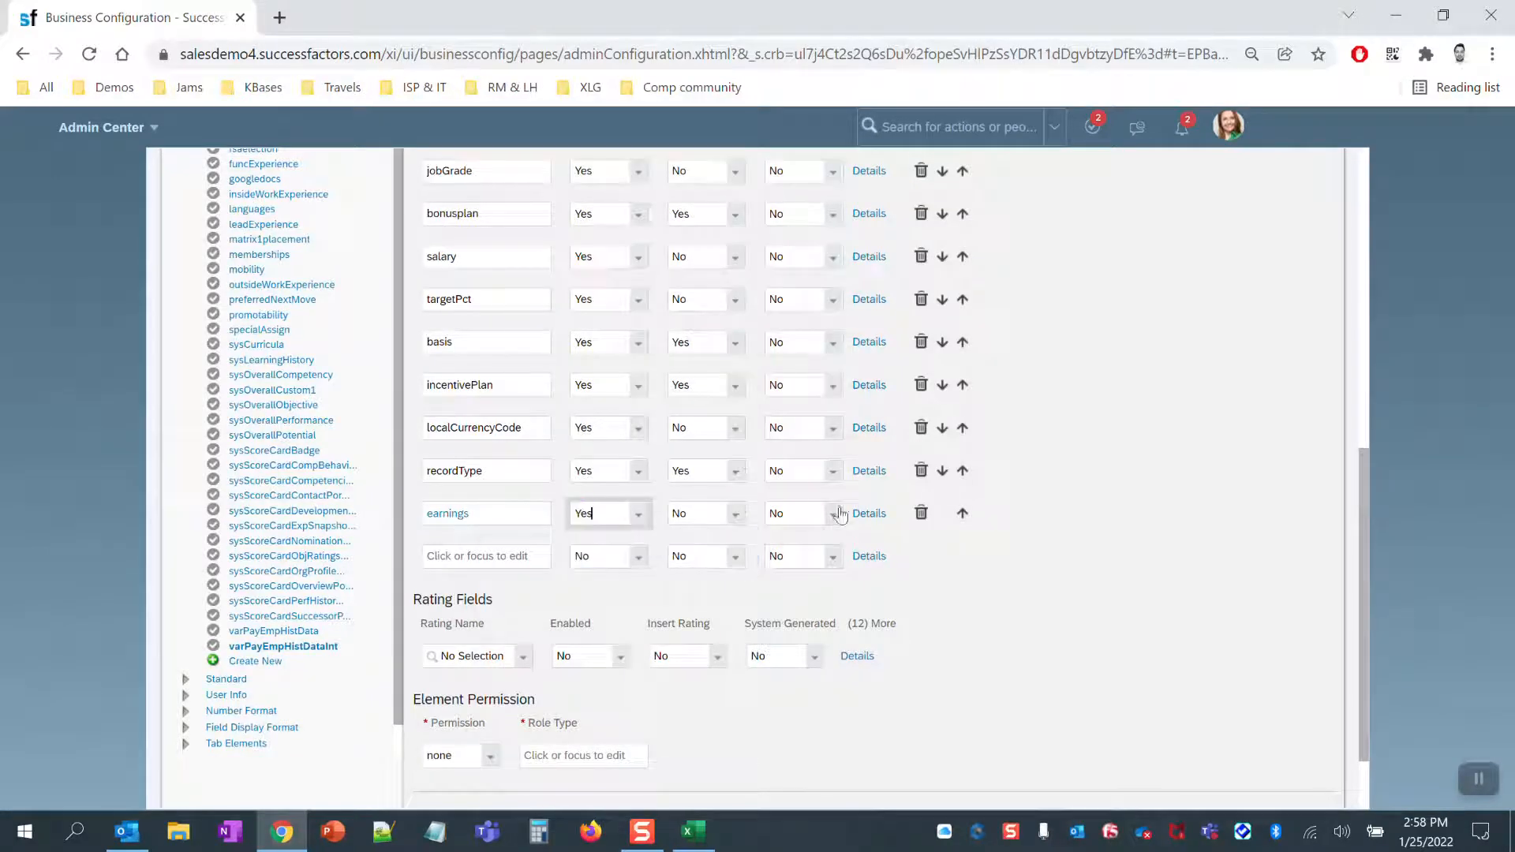
- Open the details of the earnings field and set its Field Name to FFLD1
left_click(869, 513)
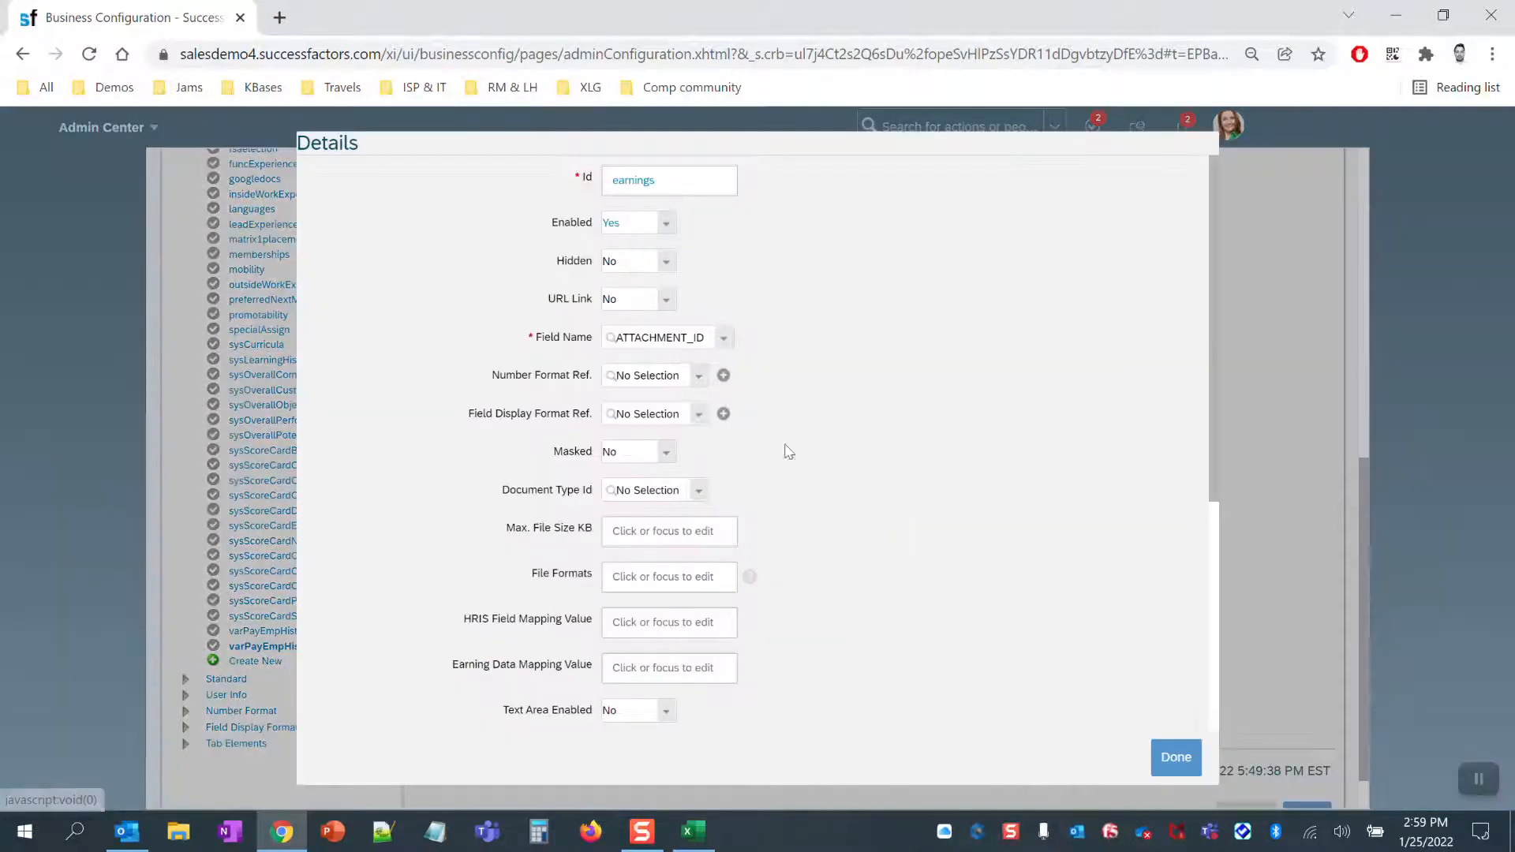
left_click(723, 338)
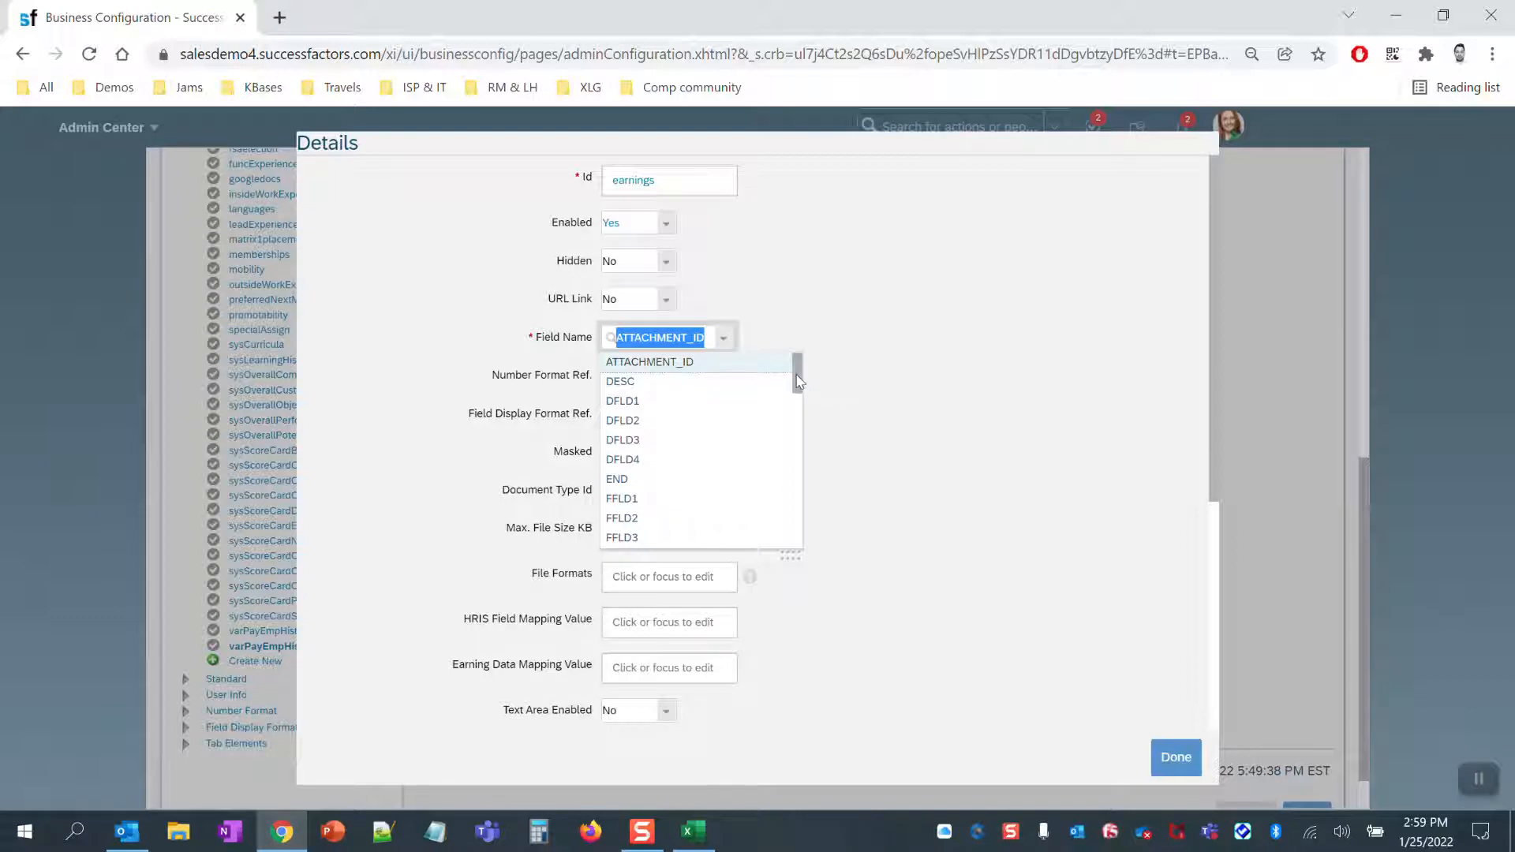
mouse_move(798, 383)
left_mouse_down()
mouse_move(804, 408)
mouse_move(793, 401)
left_mouse_up()
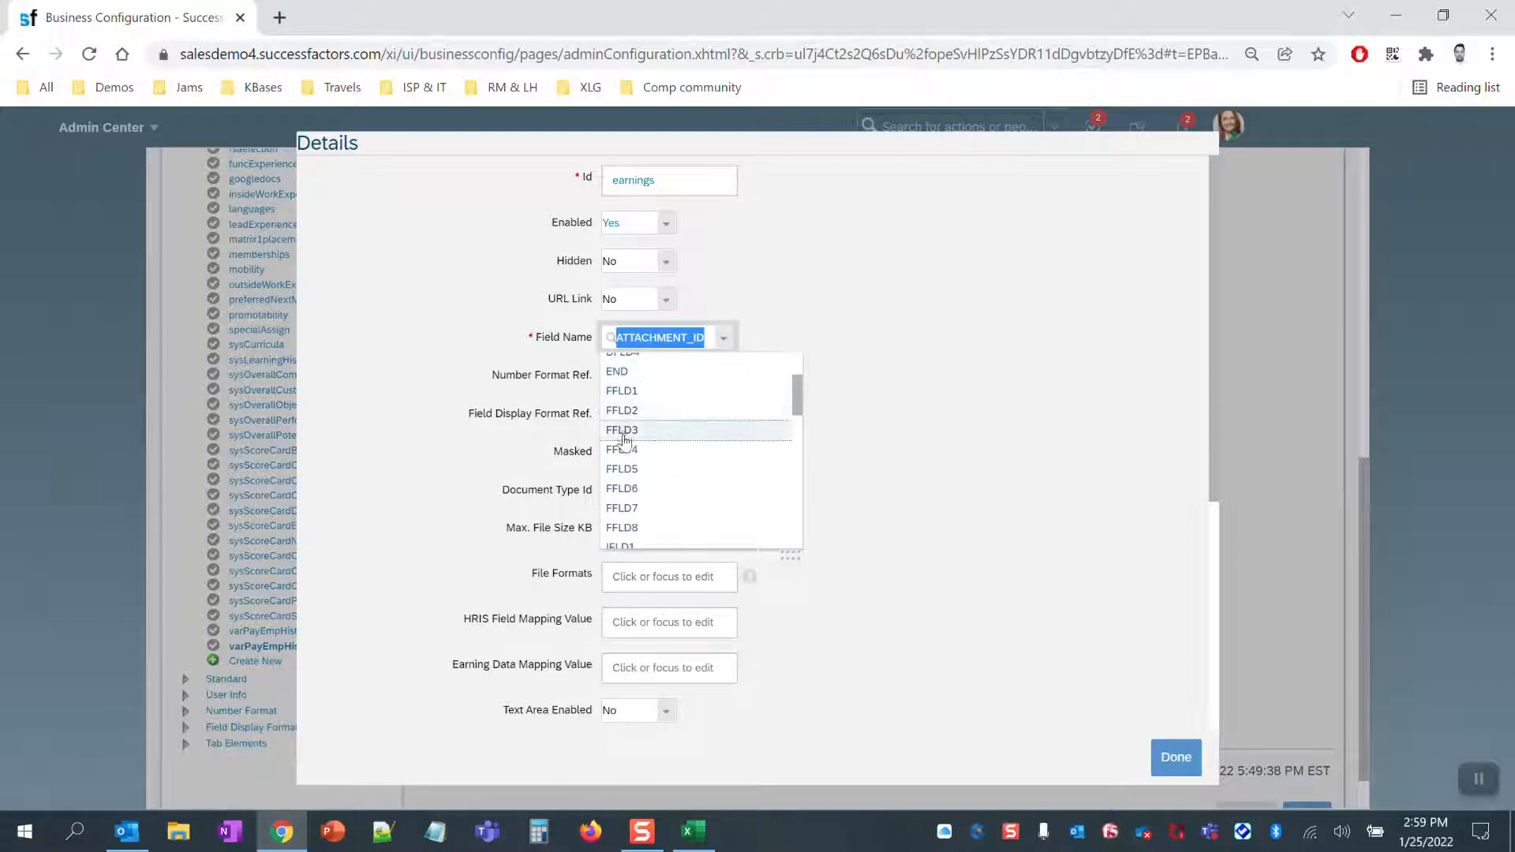
left_click(631, 391)
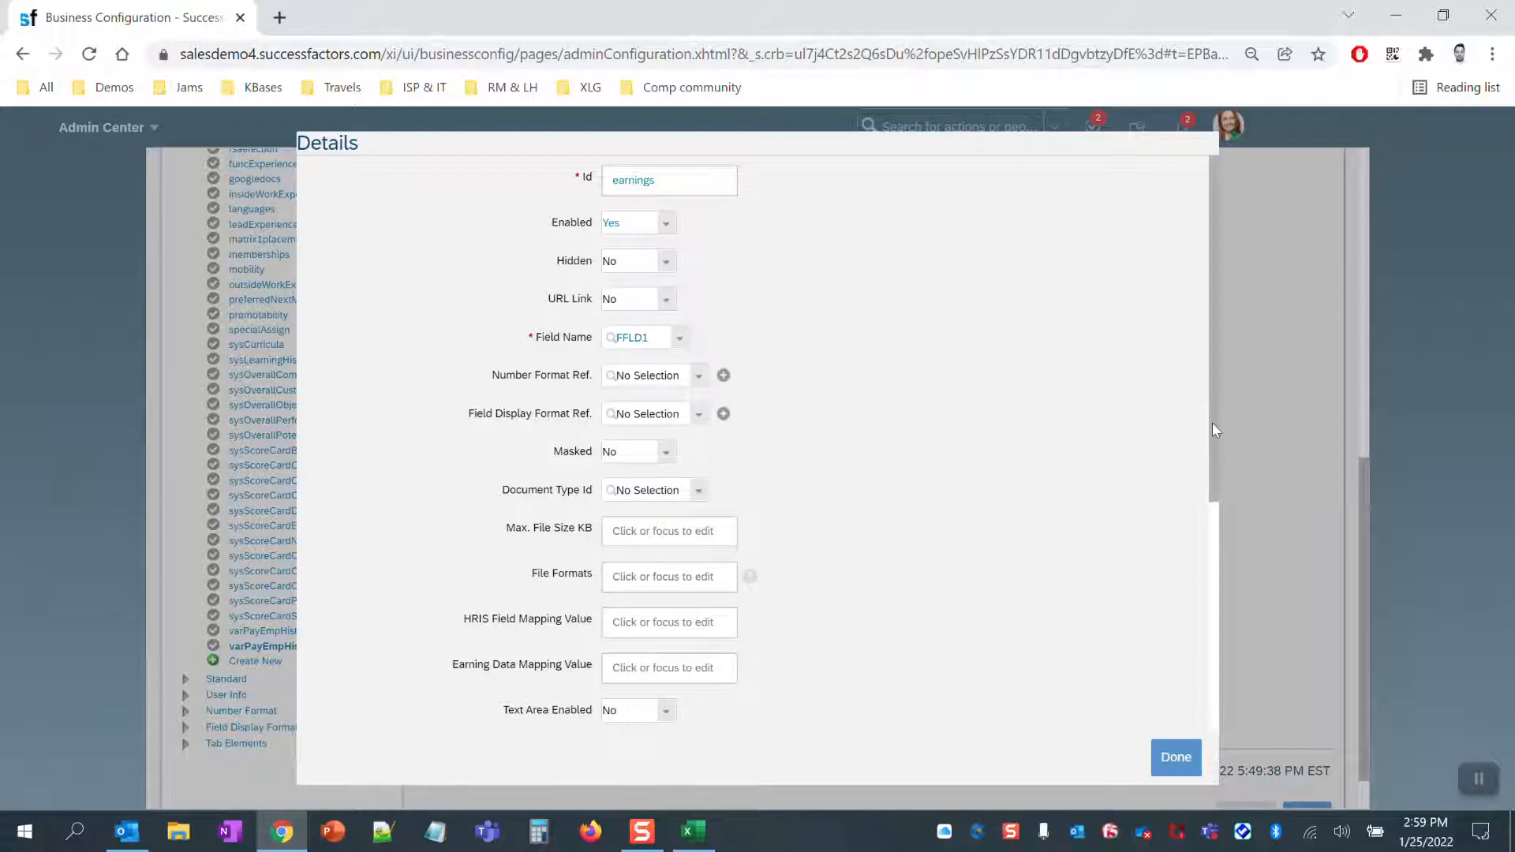
- Change the Field Name of the earnings data field to FFLD6
left_click_drag(1212, 423, 1213, 462)
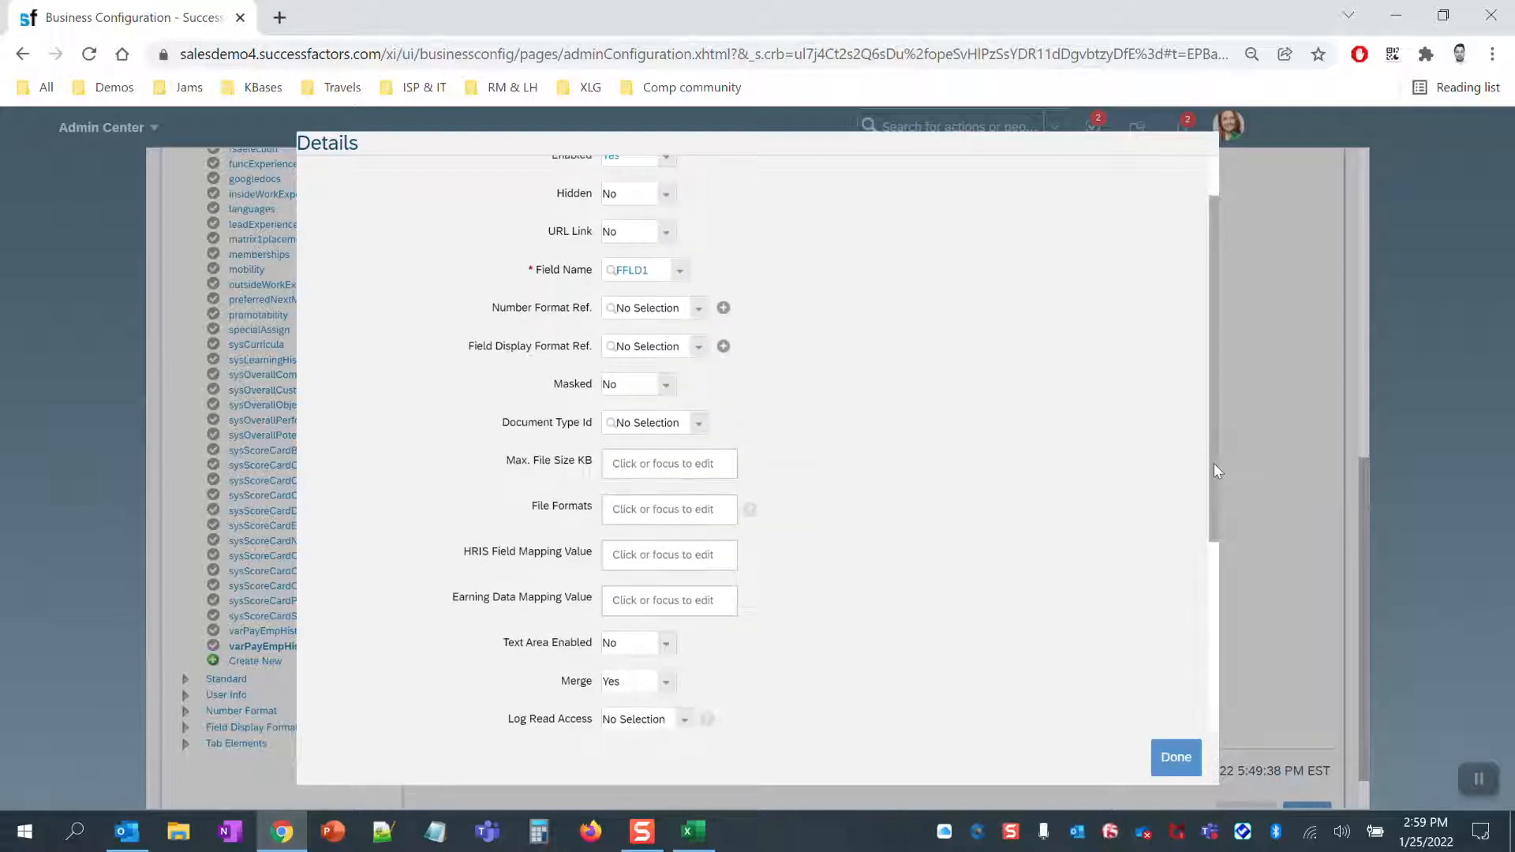
scroll(1215, 472, "up", 1)
left_click(679, 329)
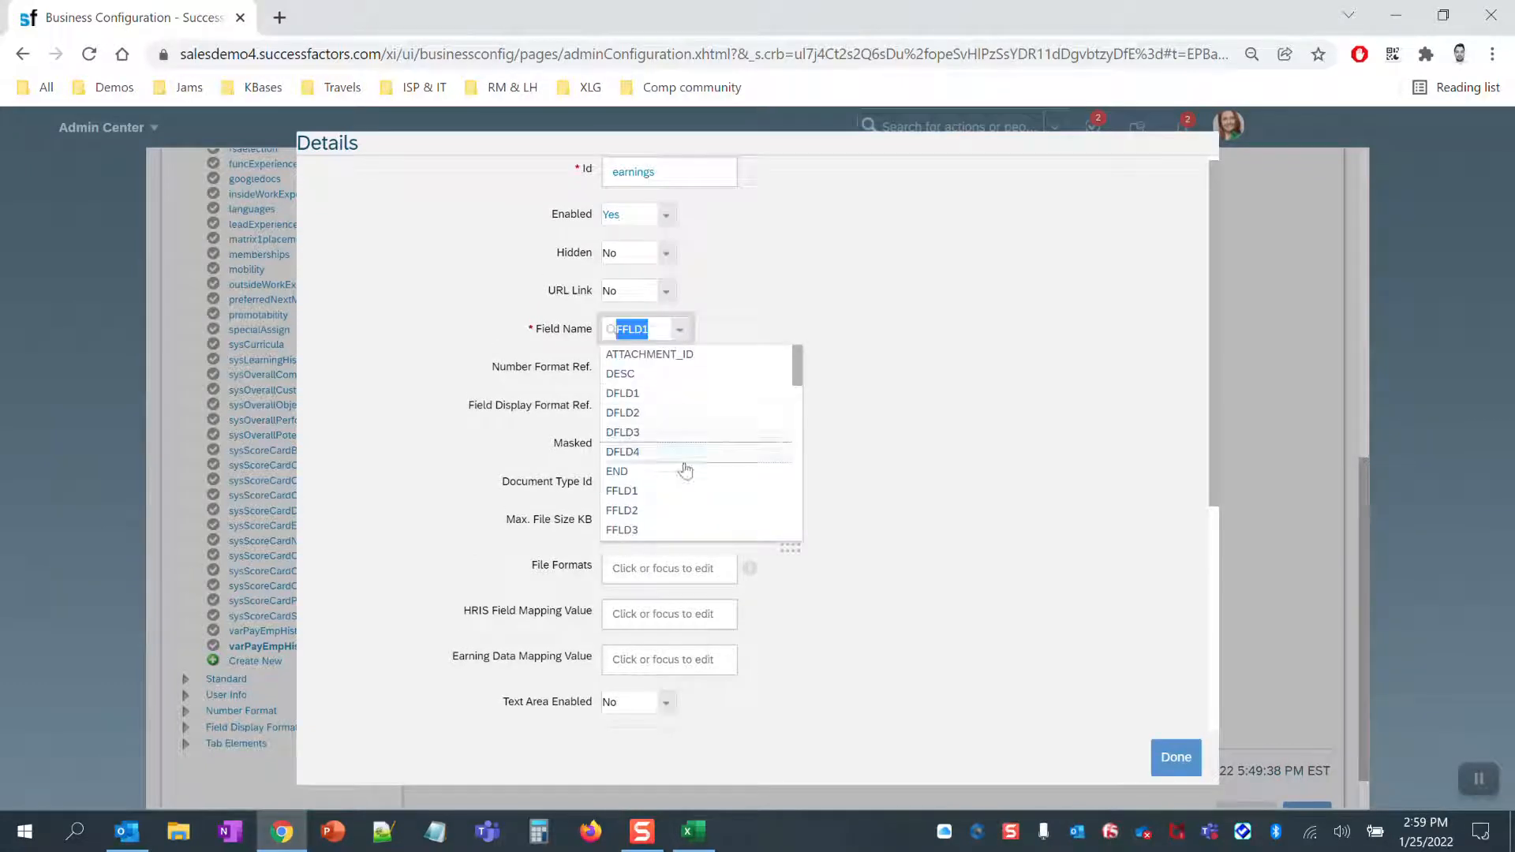
left_click_drag(799, 371, 799, 393)
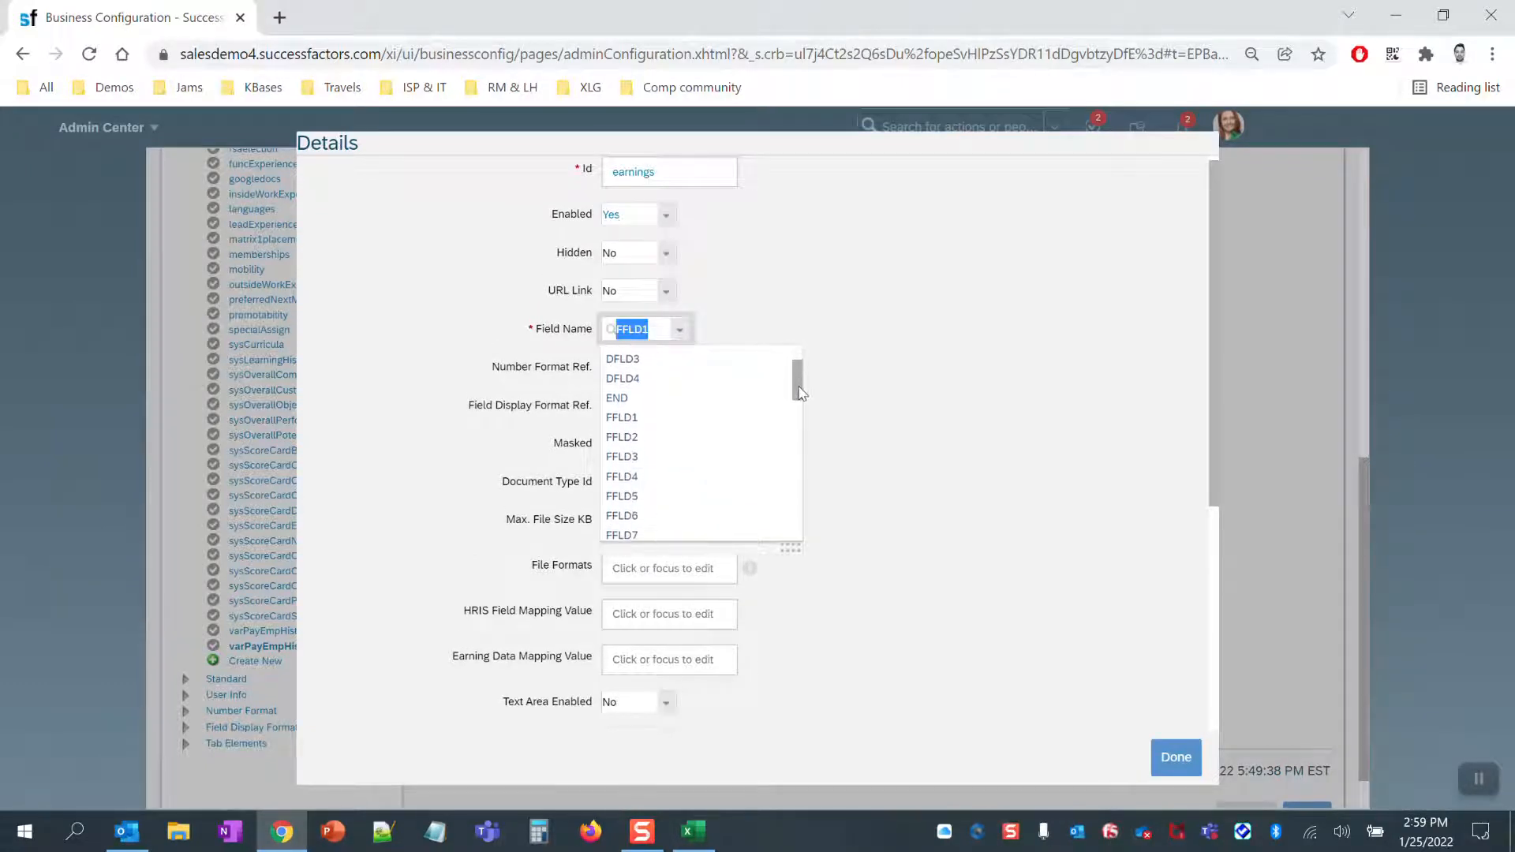
left_click(622, 517)
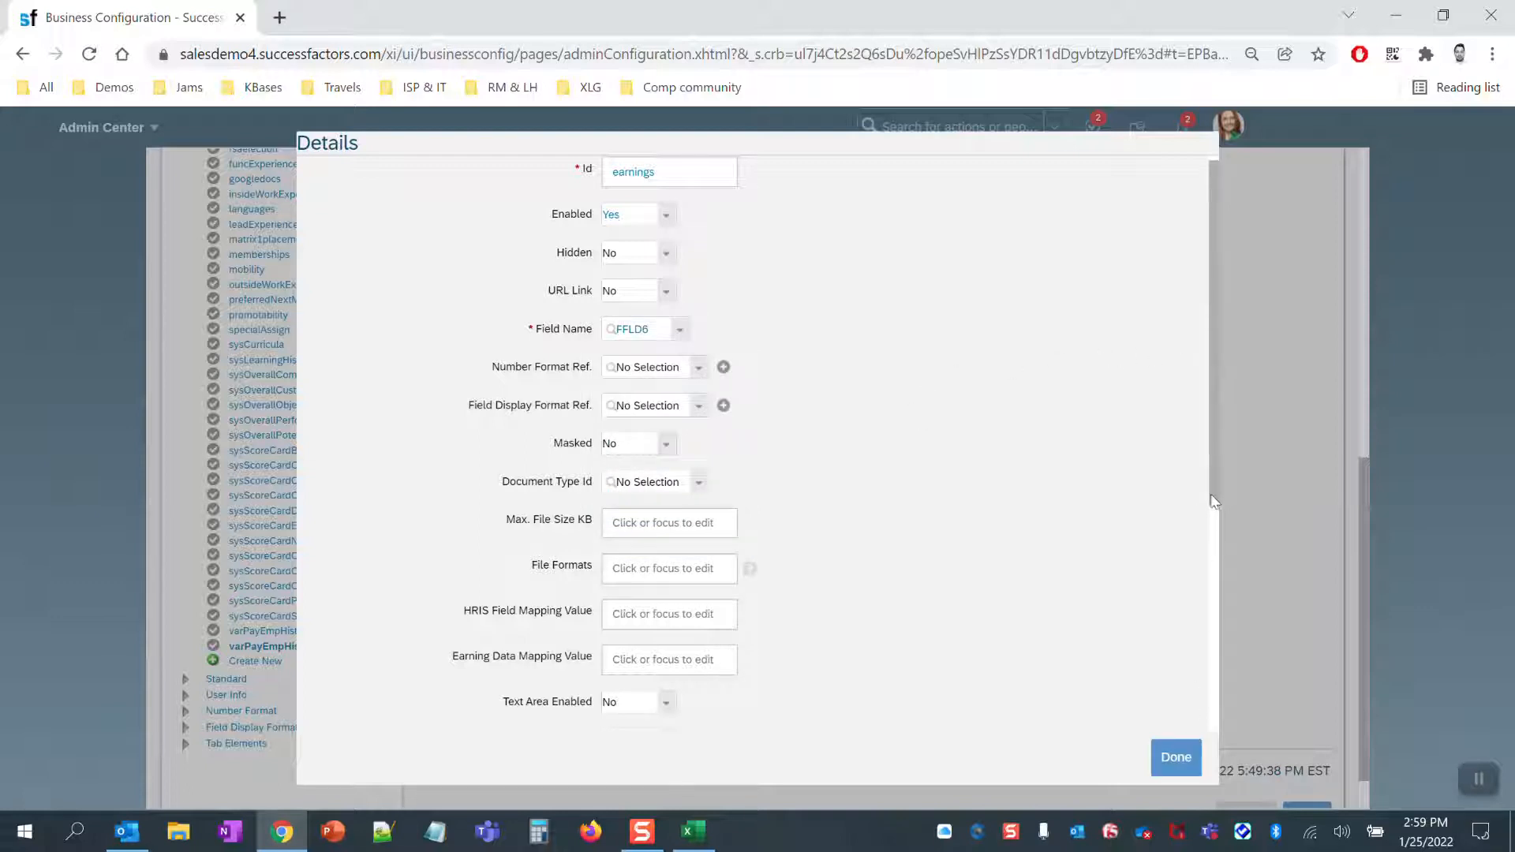
- Set both the Label and Default Label of the earnings field to Earnings and finish editing its details
left_click_drag(1214, 502, 1212, 750)
left_click(660, 448)
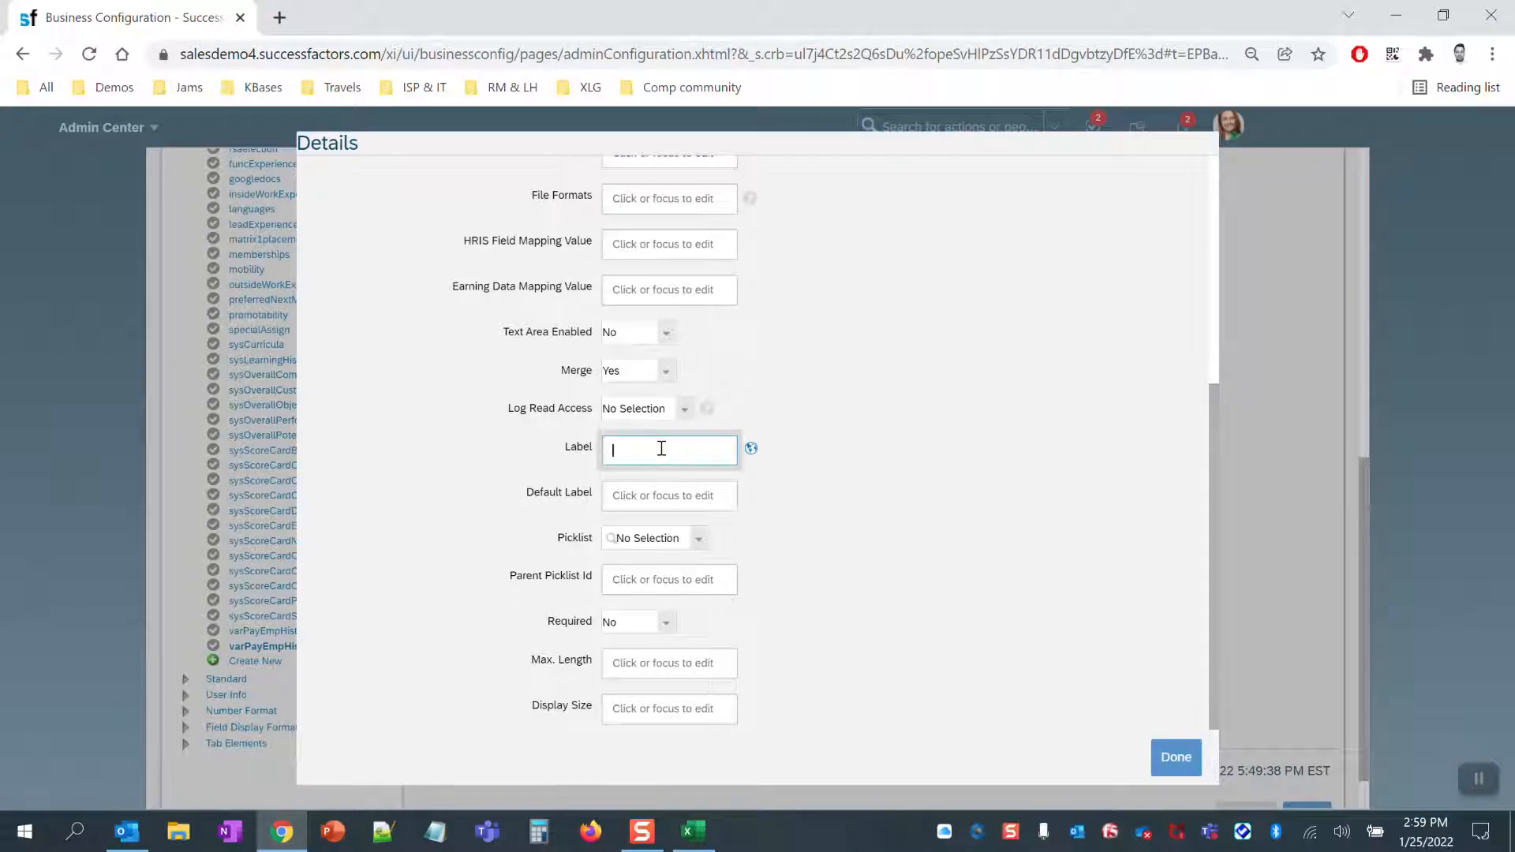
type("Earnings")
left_click(651, 497)
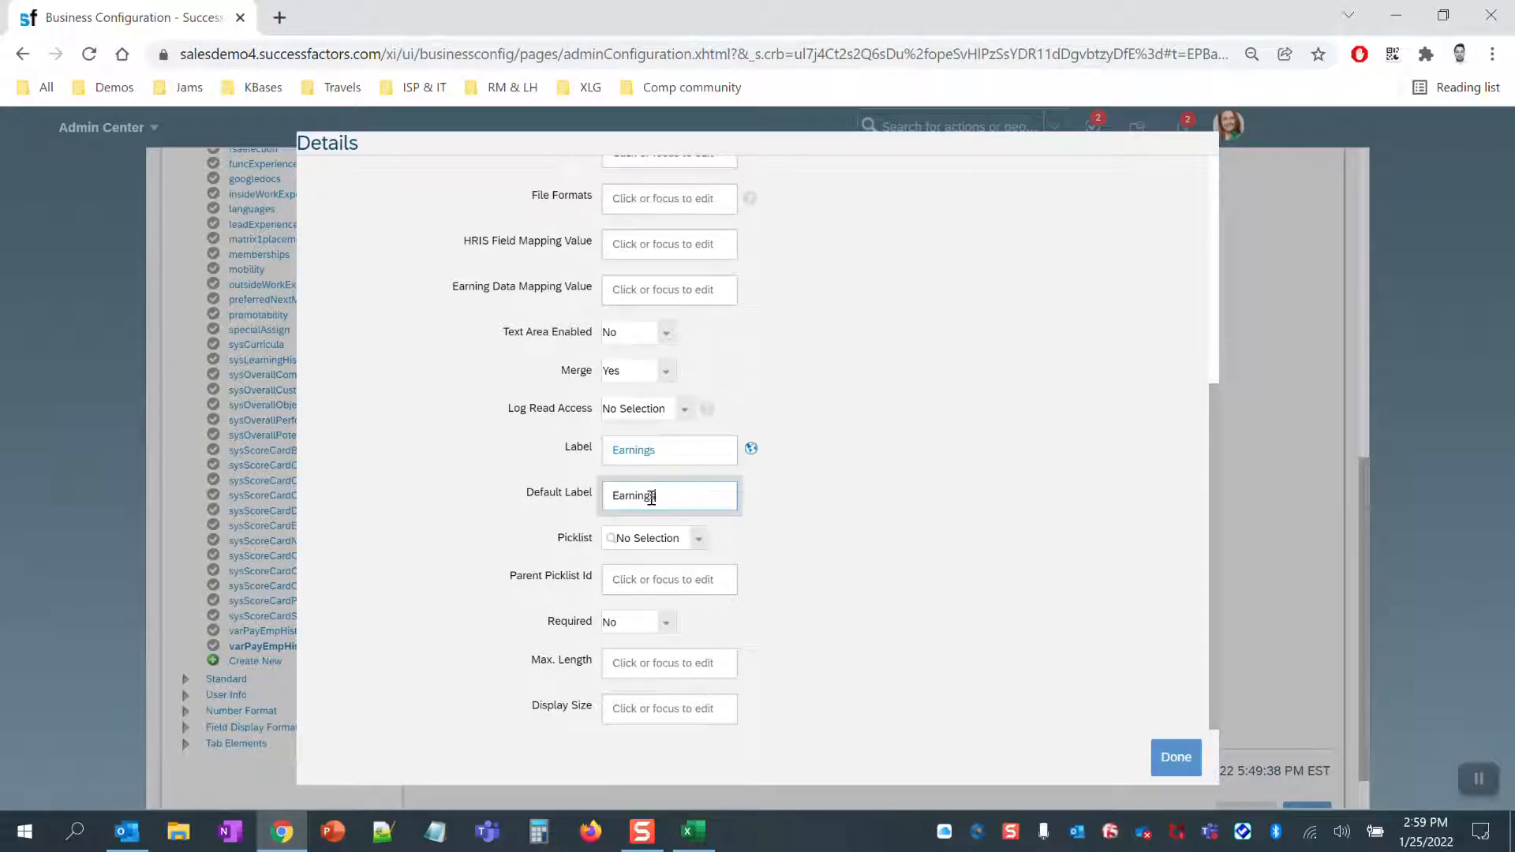
left_click(1176, 757)
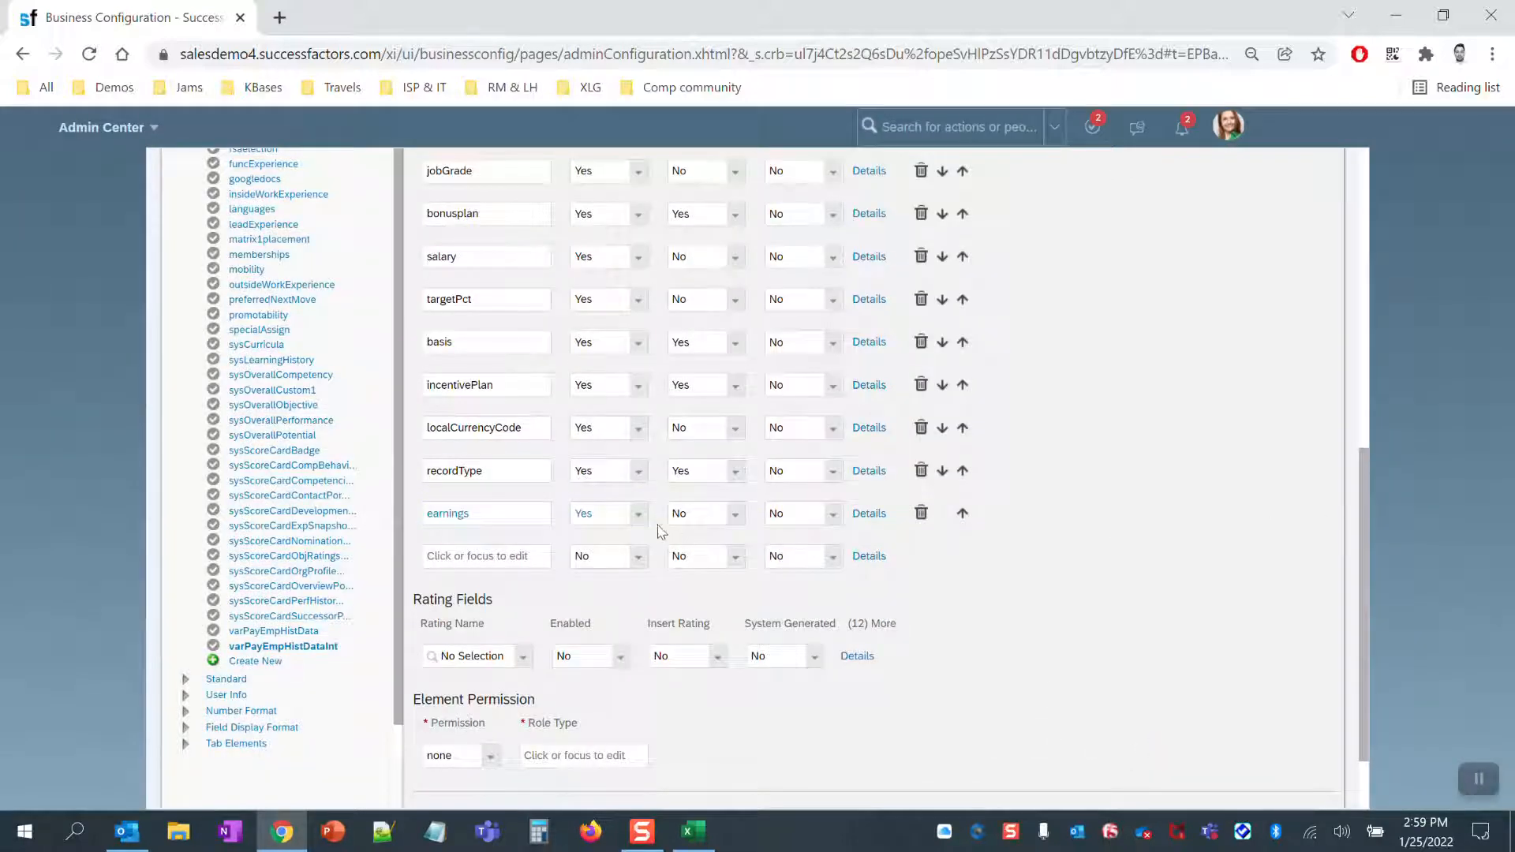
- Move the earnings field up the data field order until it sits directly below salary
scroll(665, 509, "up", 3)
scroll(619, 211, "up", 2)
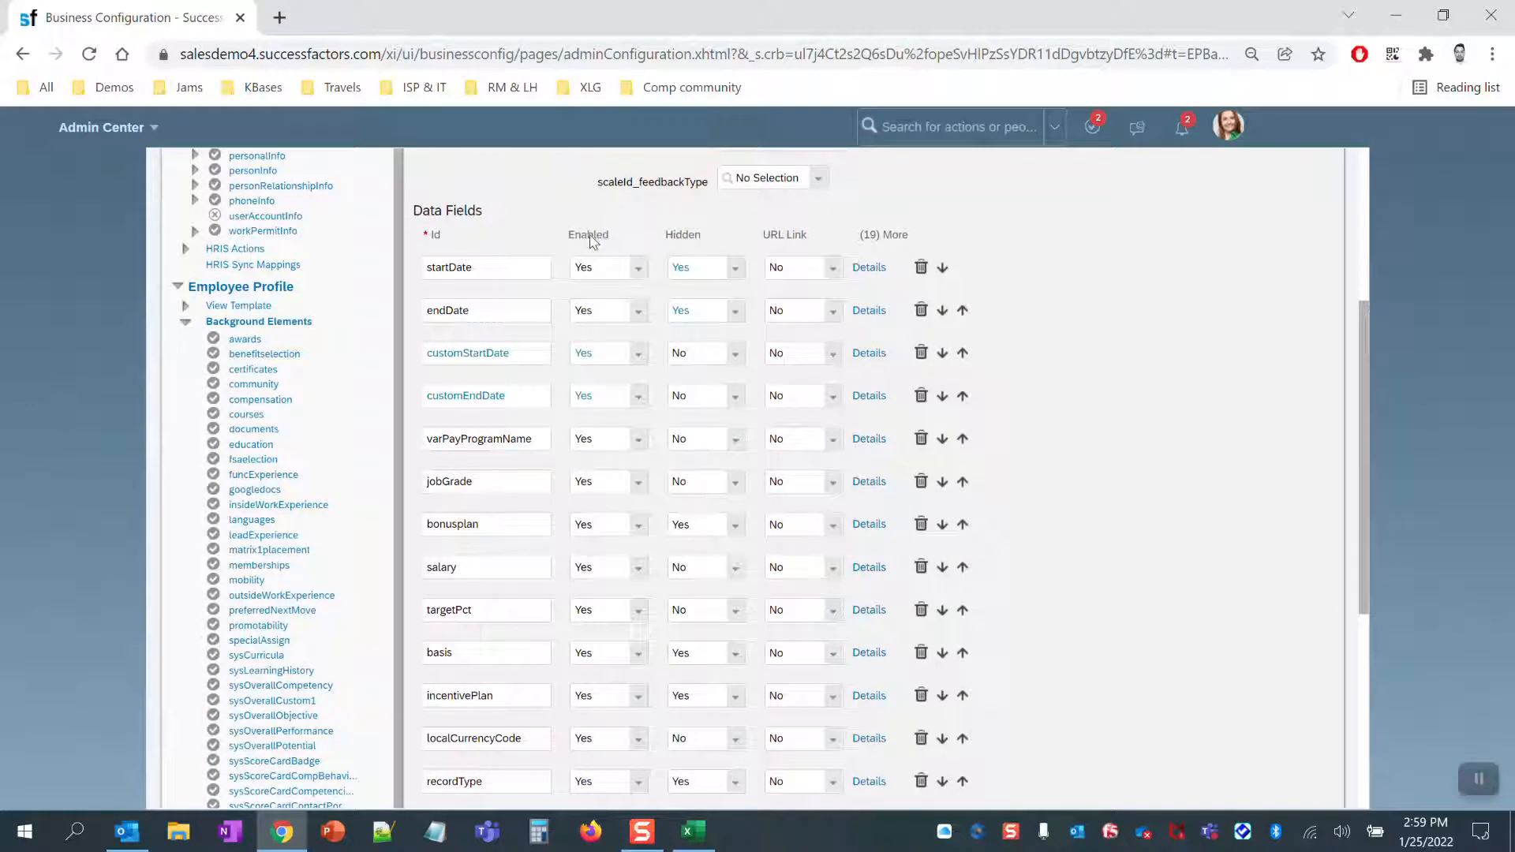
scroll(691, 241, "down", 5)
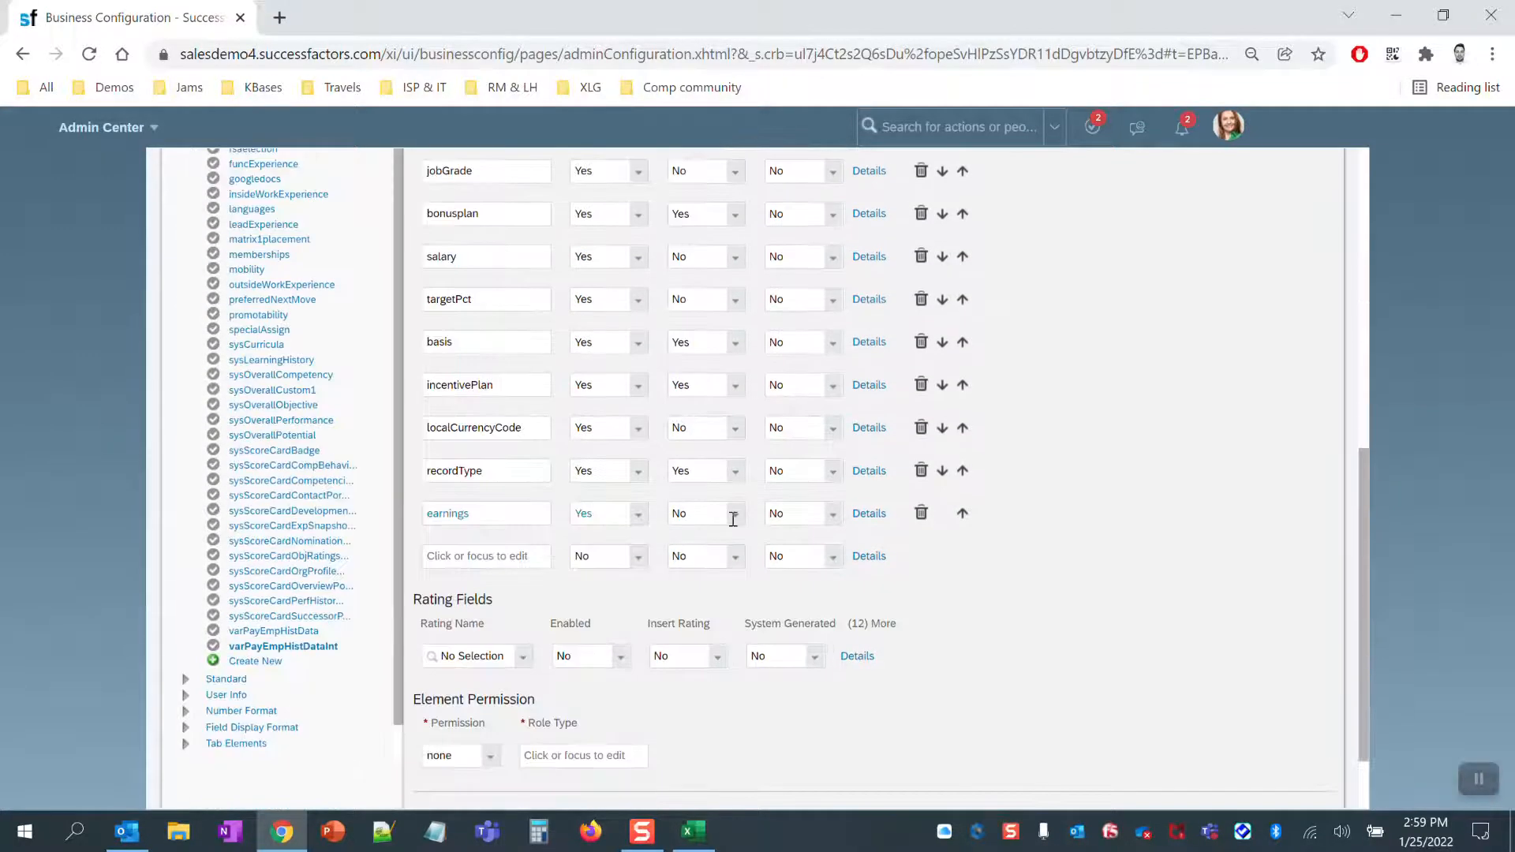
left_click(962, 514)
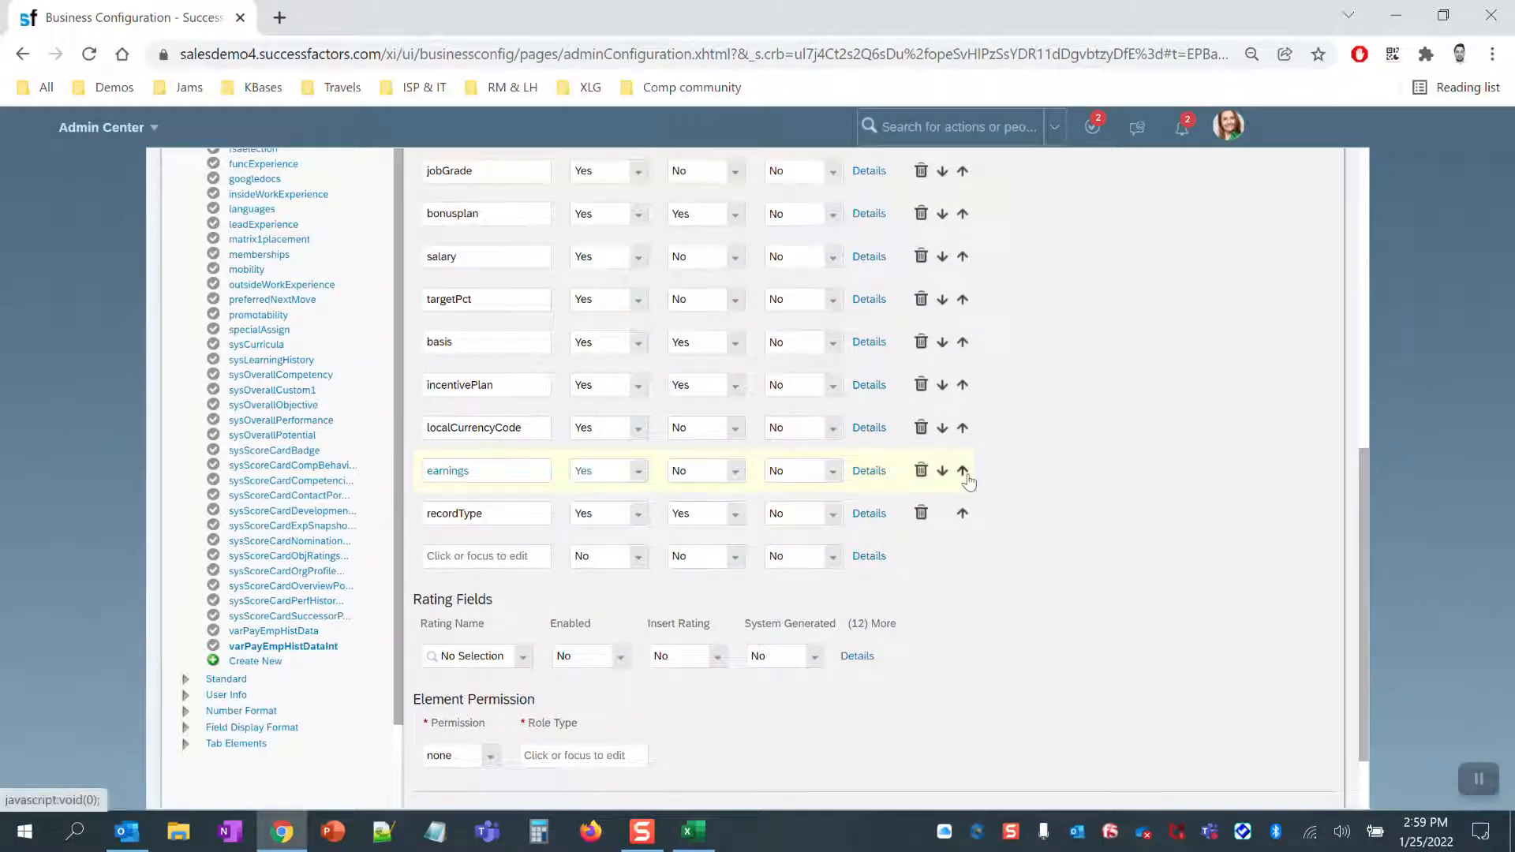
left_click(963, 471)
left_click(962, 429)
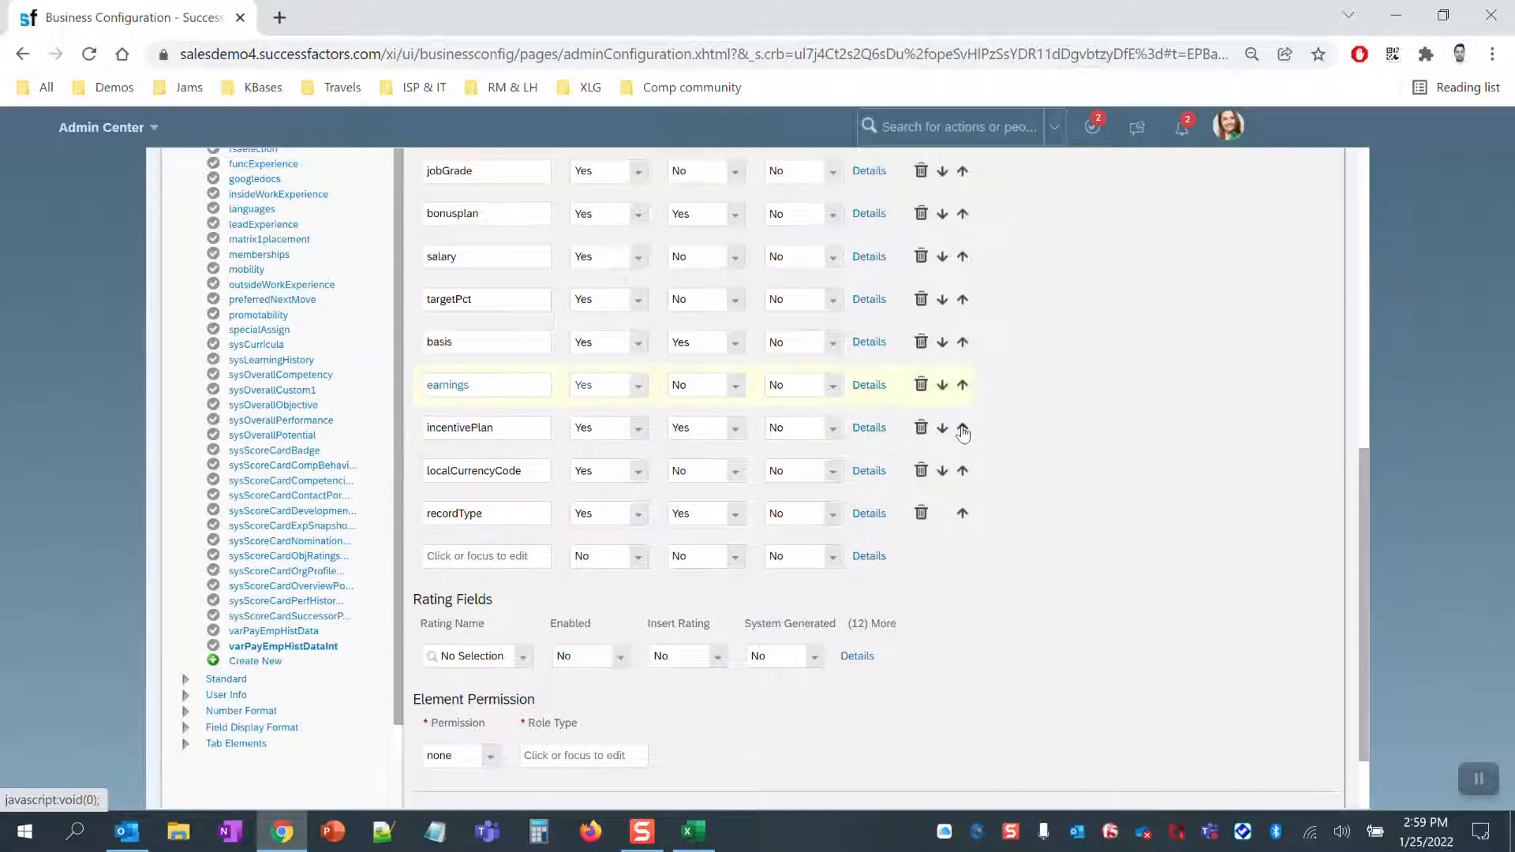
left_click(963, 385)
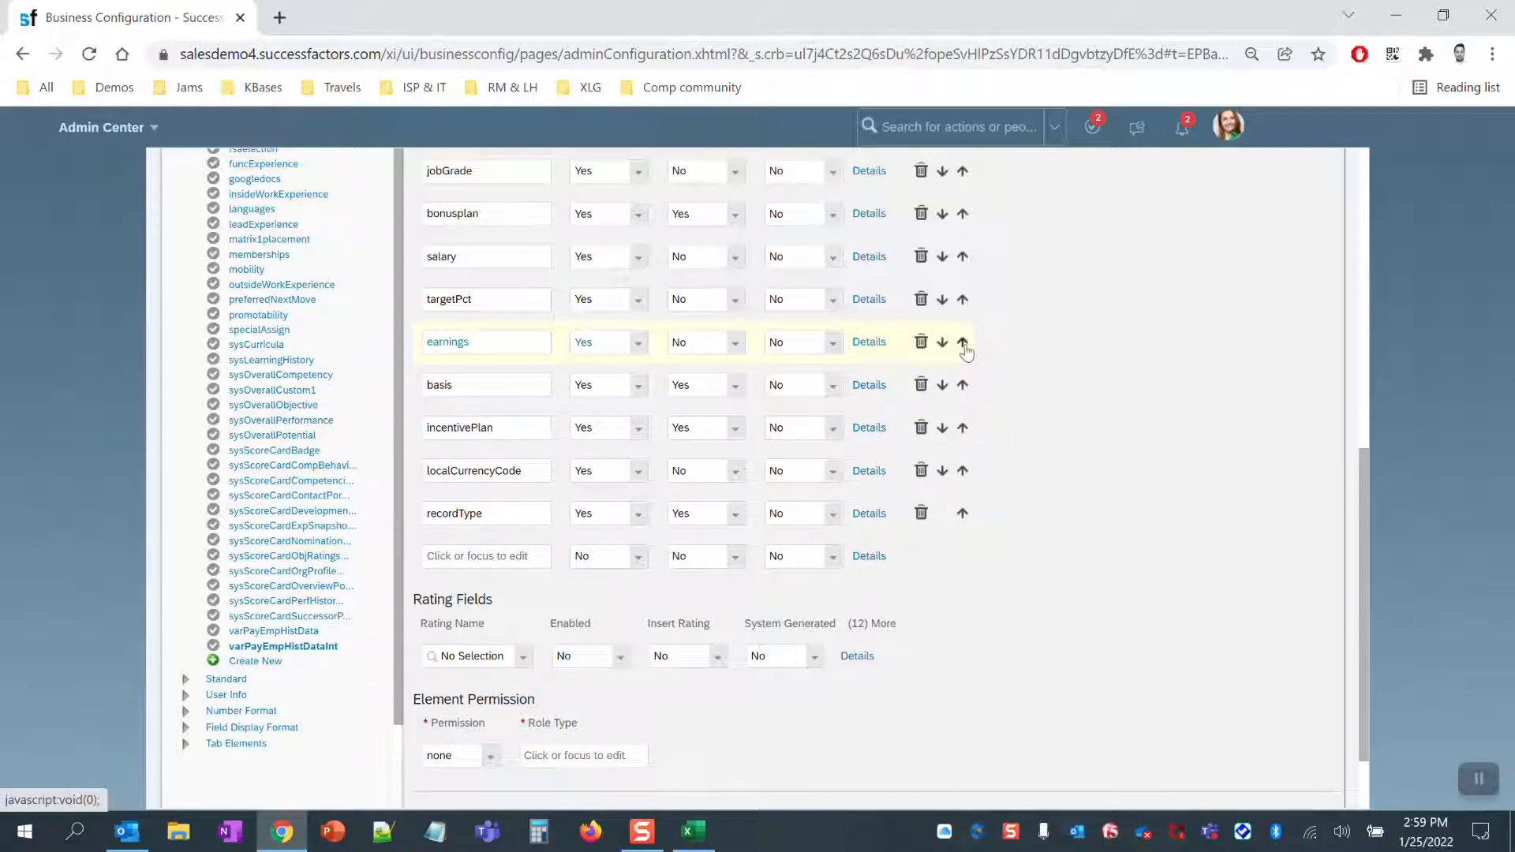
left_click(963, 341)
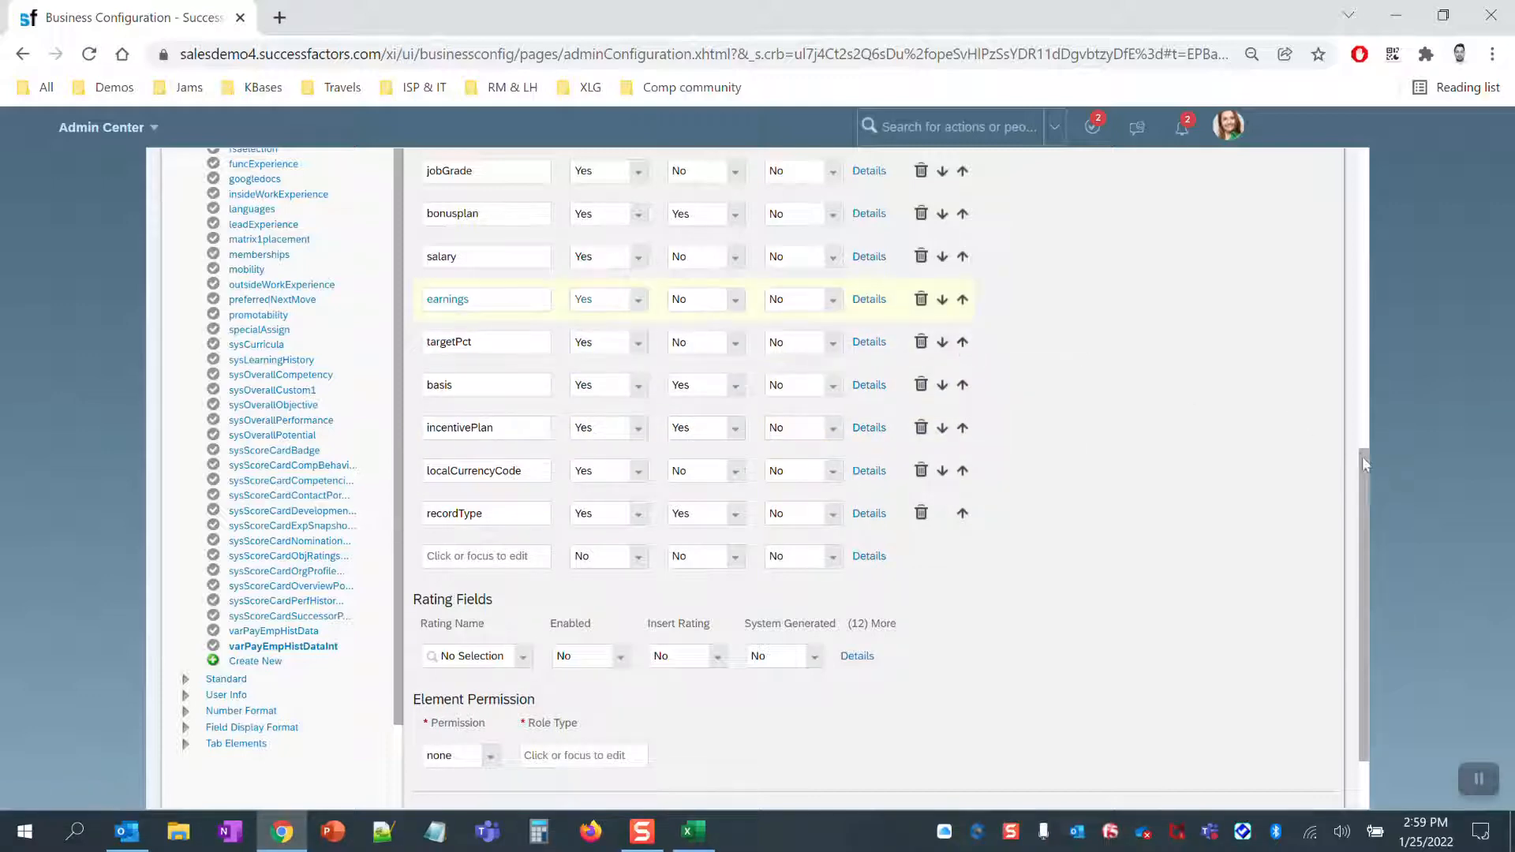
- Save the varPayEmpHistDataInt background element and accept the automatic default changes
left_click_drag(1363, 456, 1374, 543)
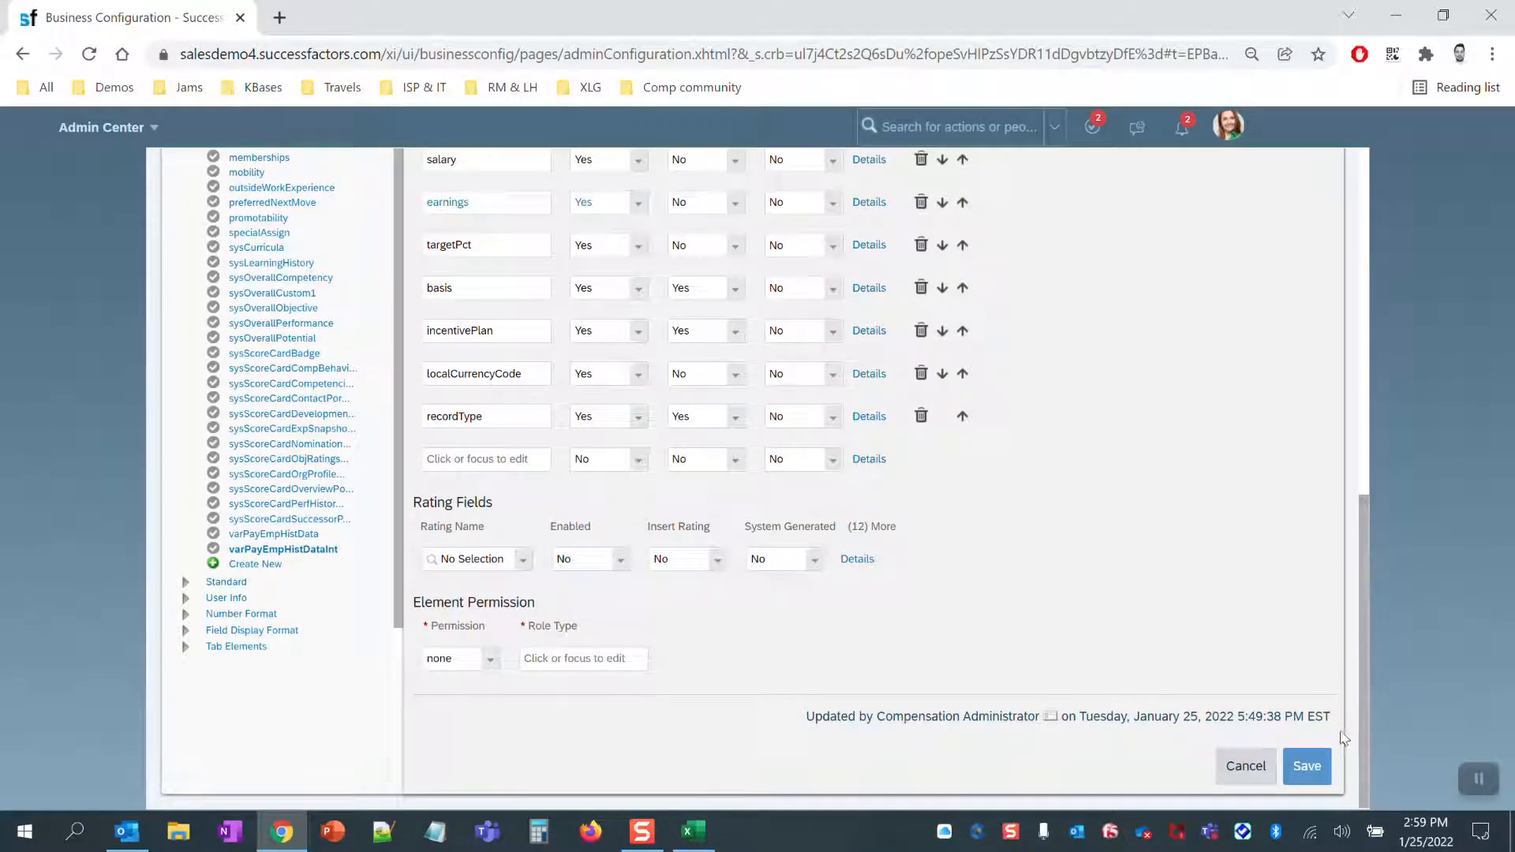
left_click(1306, 777)
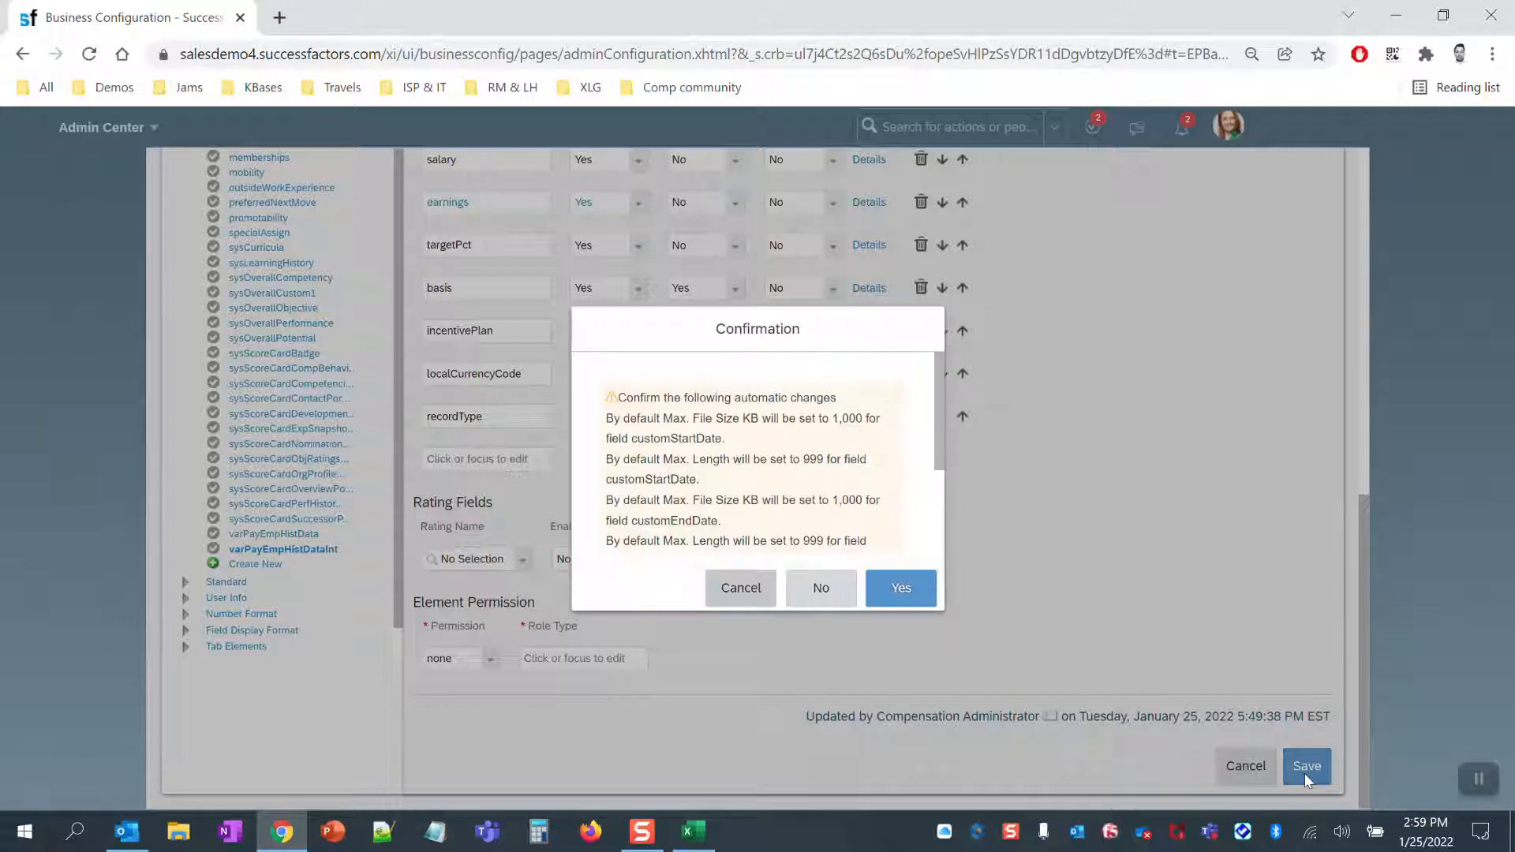
left_click(903, 596)
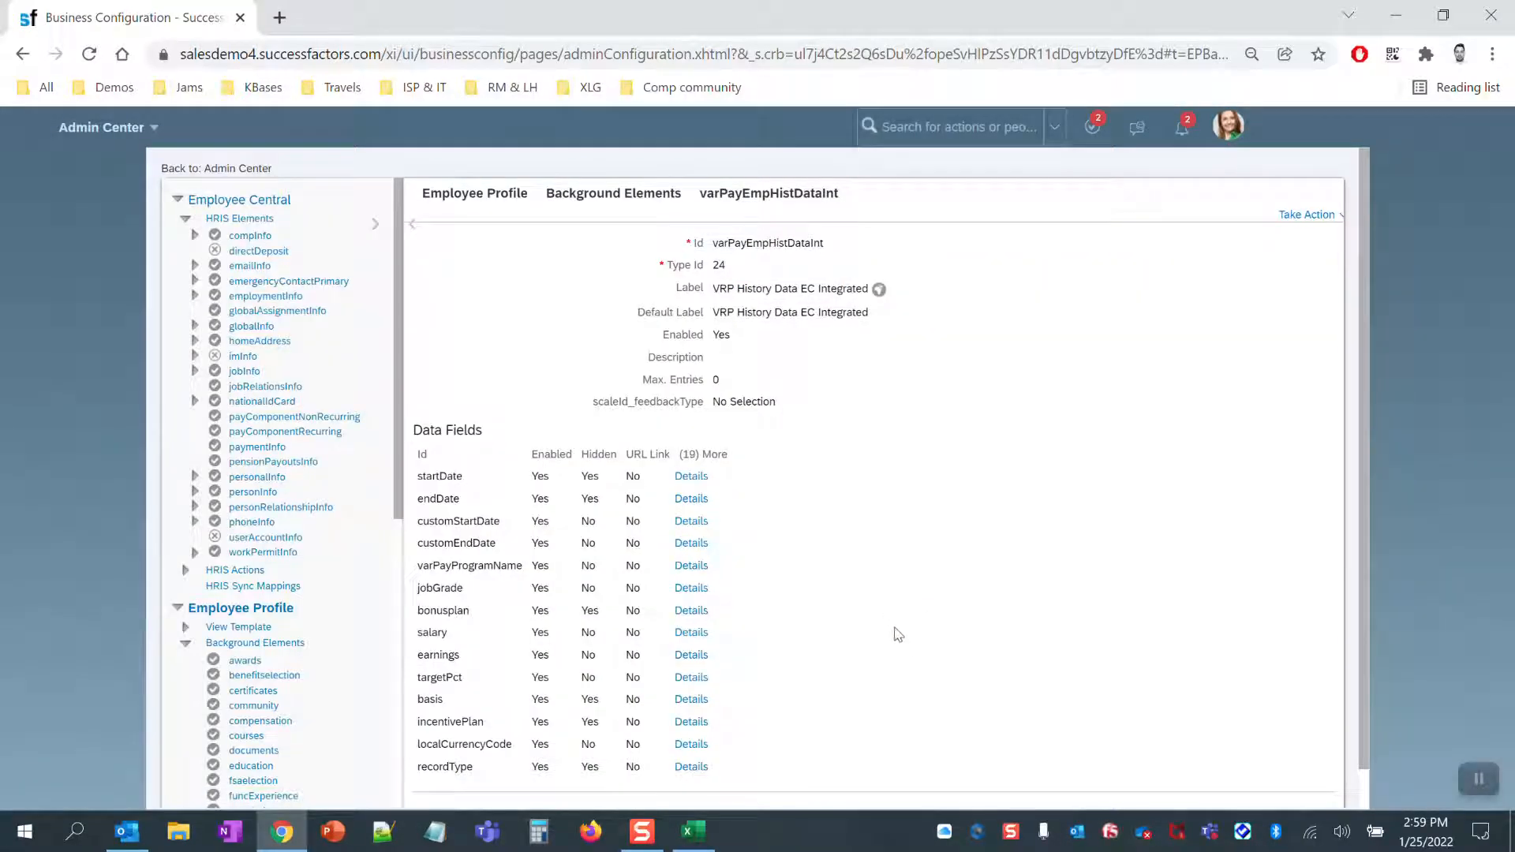
double_click(441, 655)
double_click(424, 632)
double_click(425, 655)
- Go to Compensation Home through the Admin Center and open the plan setup of the 2022 Incentive Planning variable pay plan
left_click(1229, 125)
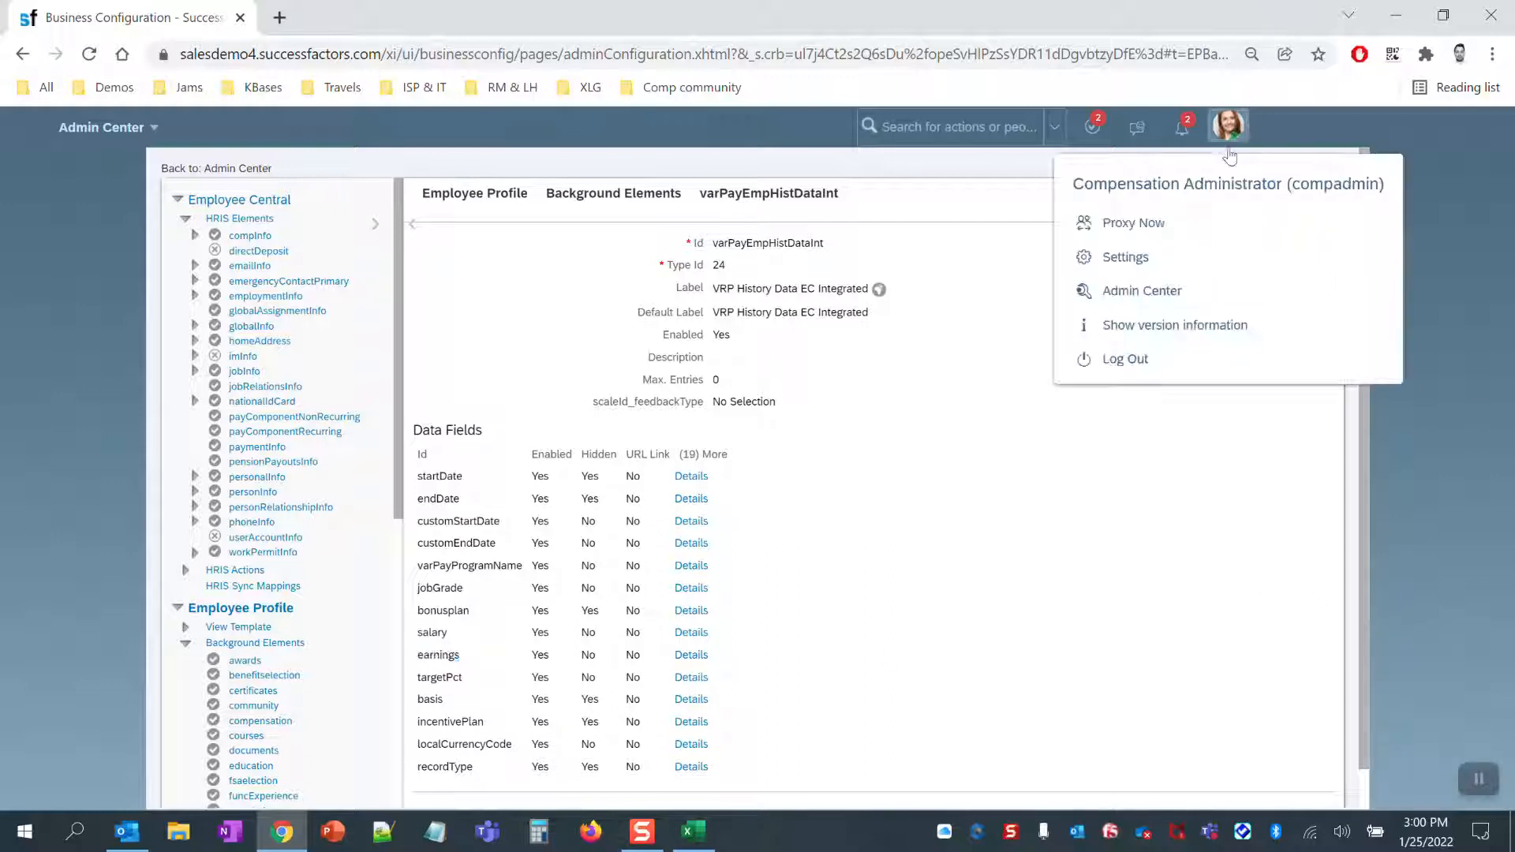
left_click(1175, 292)
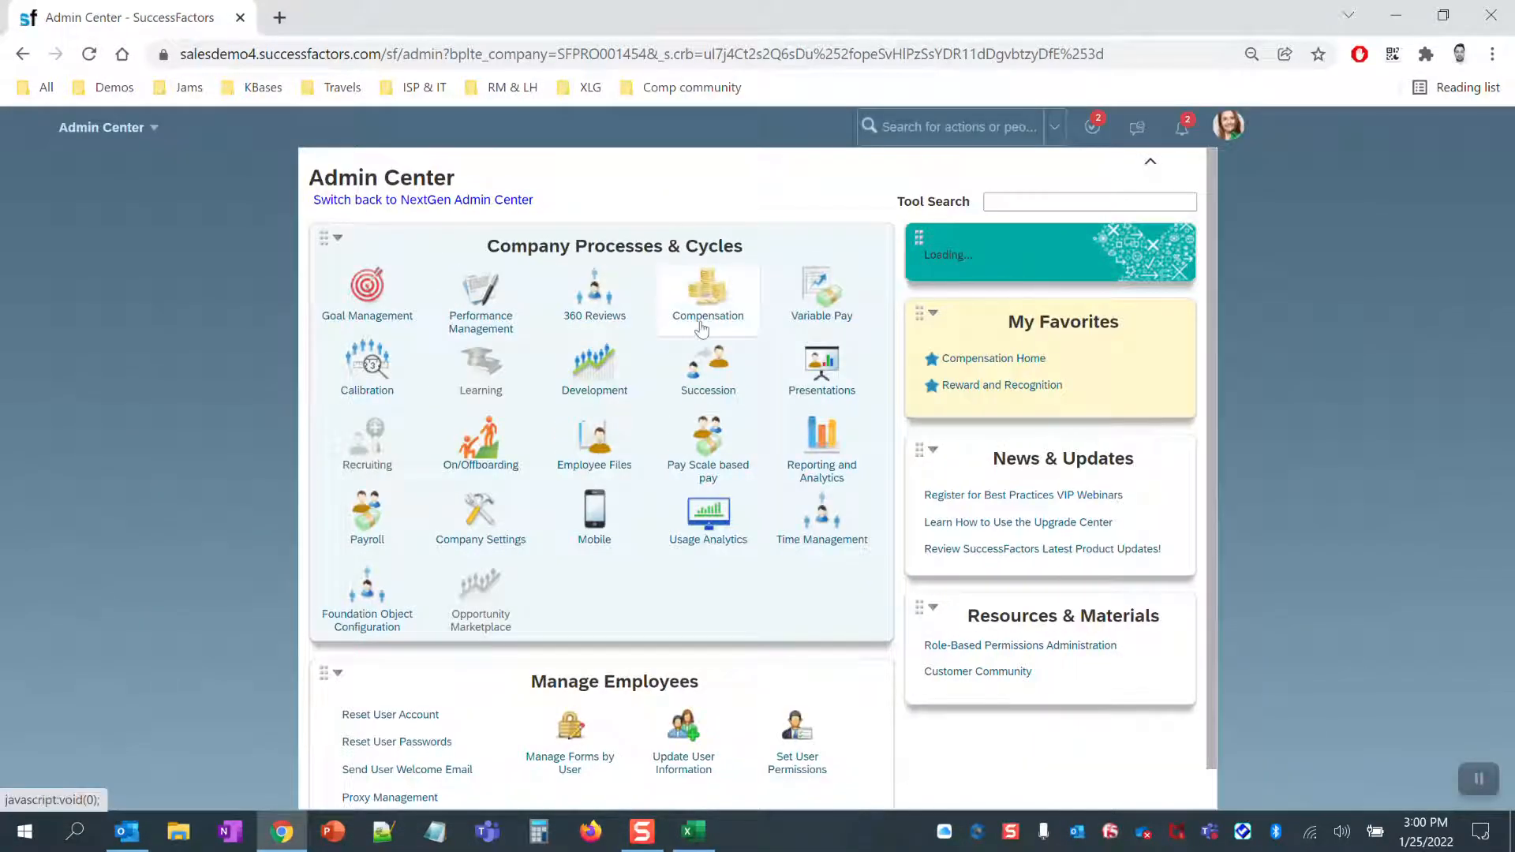
mouse_move(706, 312)
left_click(724, 434)
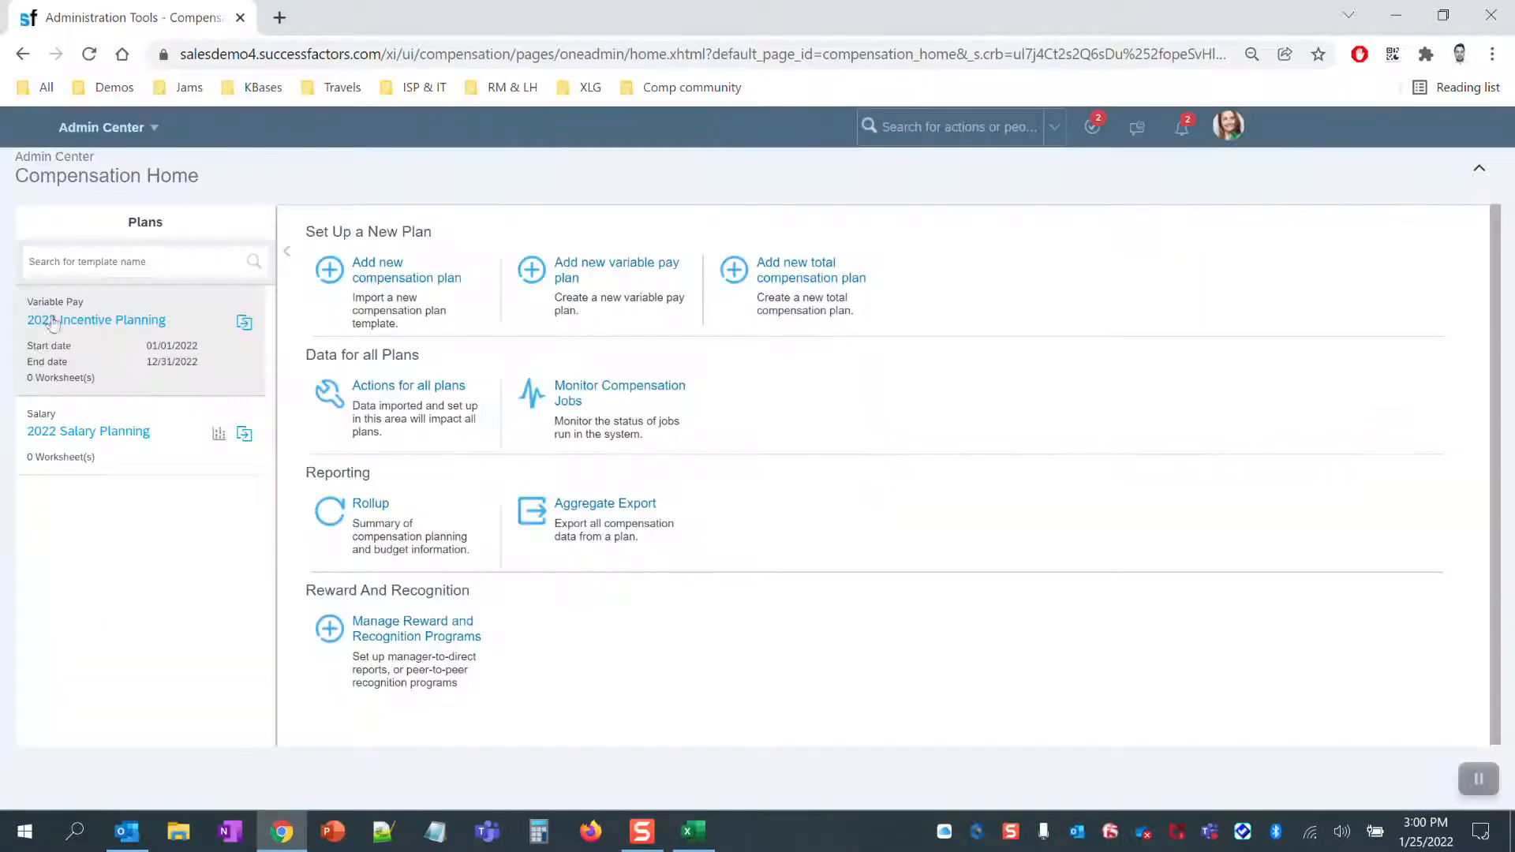
left_click(77, 327)
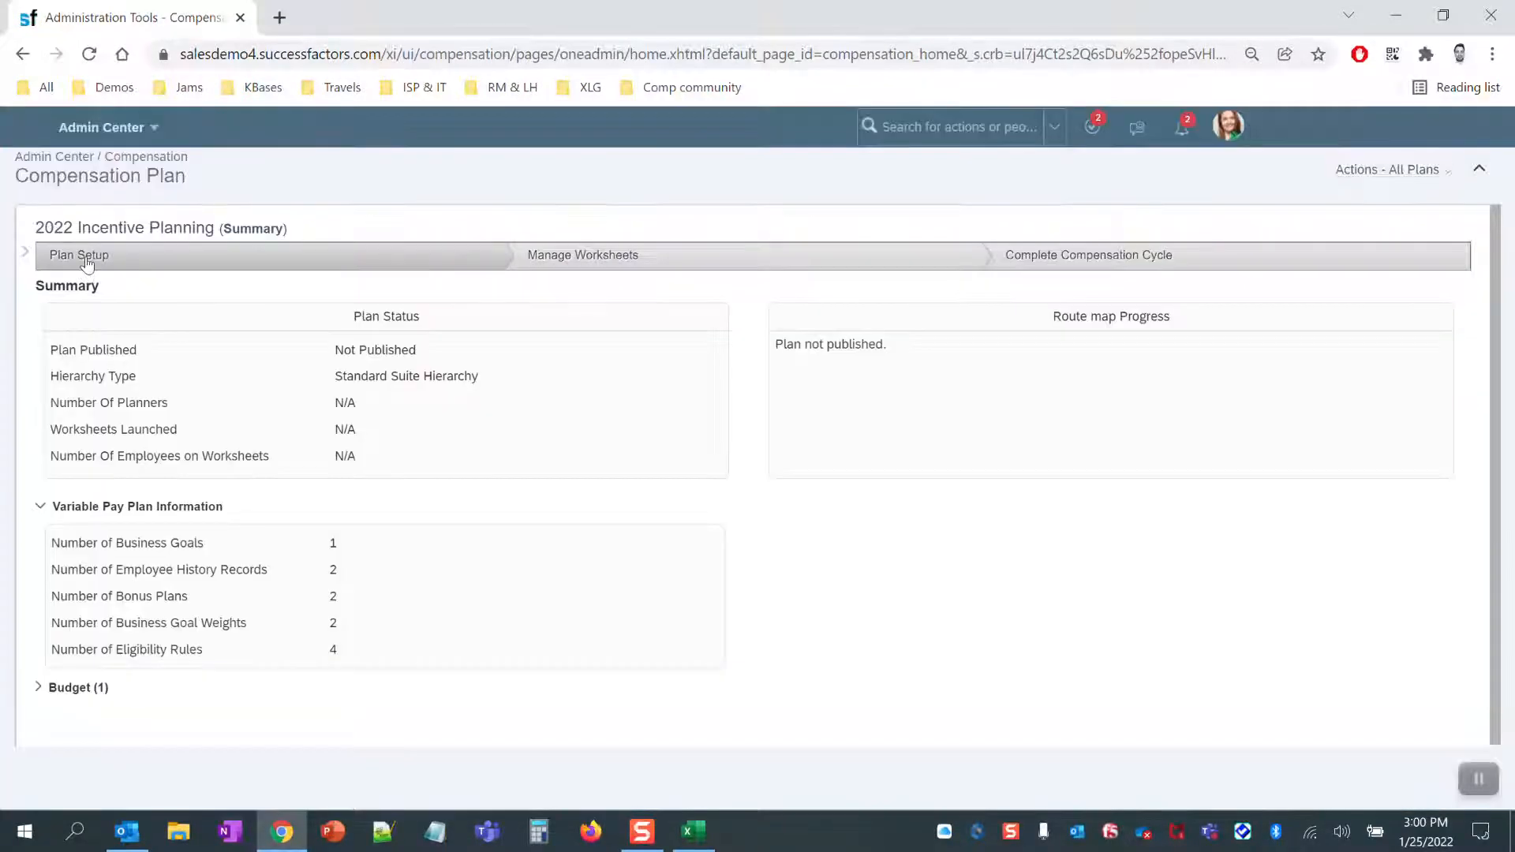
left_click(87, 281)
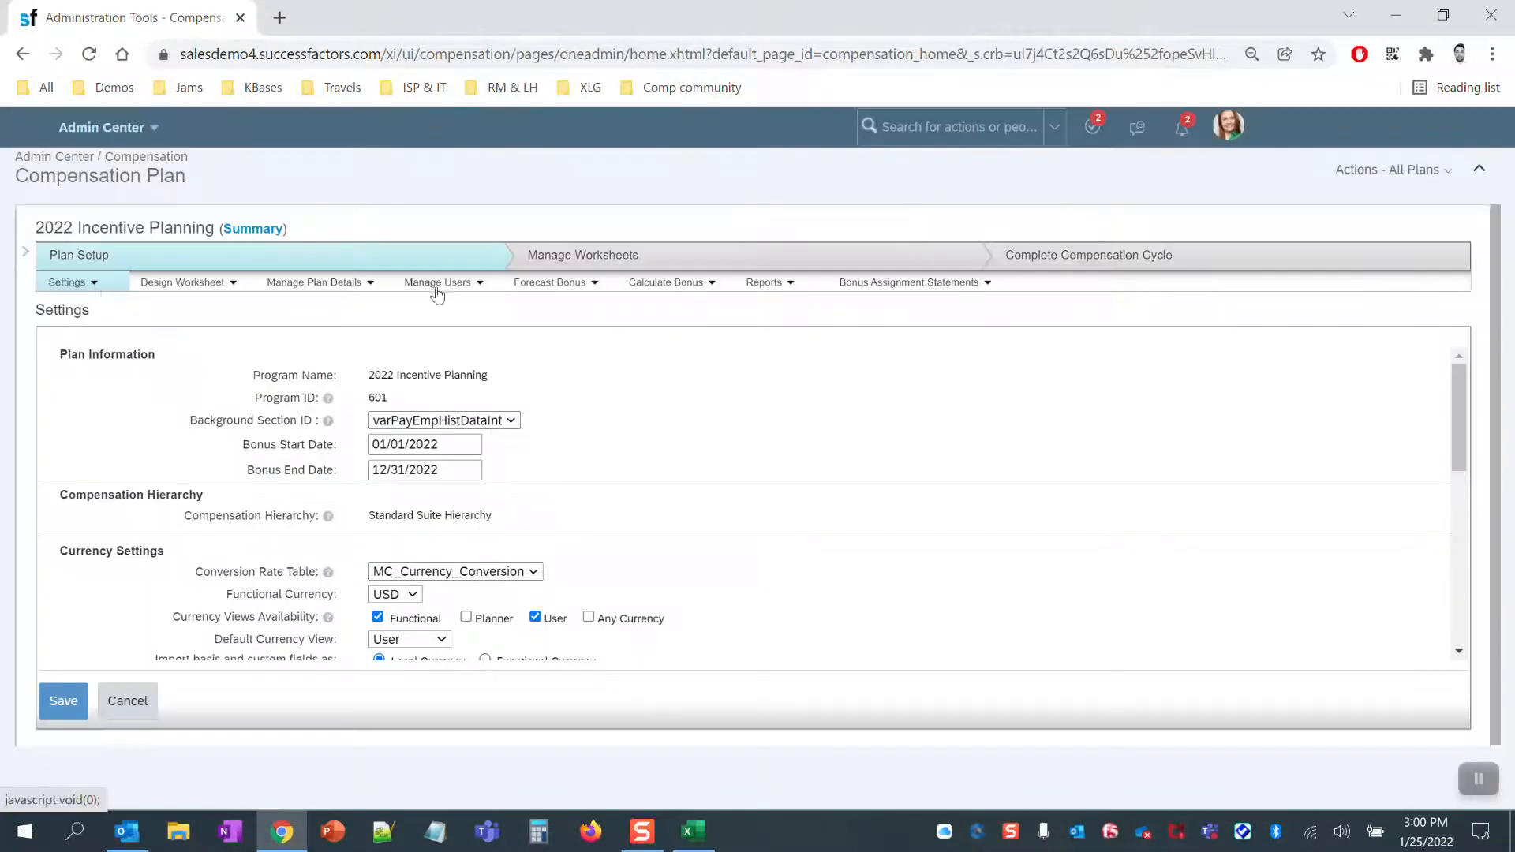
- Delete all employee history records for the 2022 Incentive Planning program and confirm the deletion
left_click(437, 286)
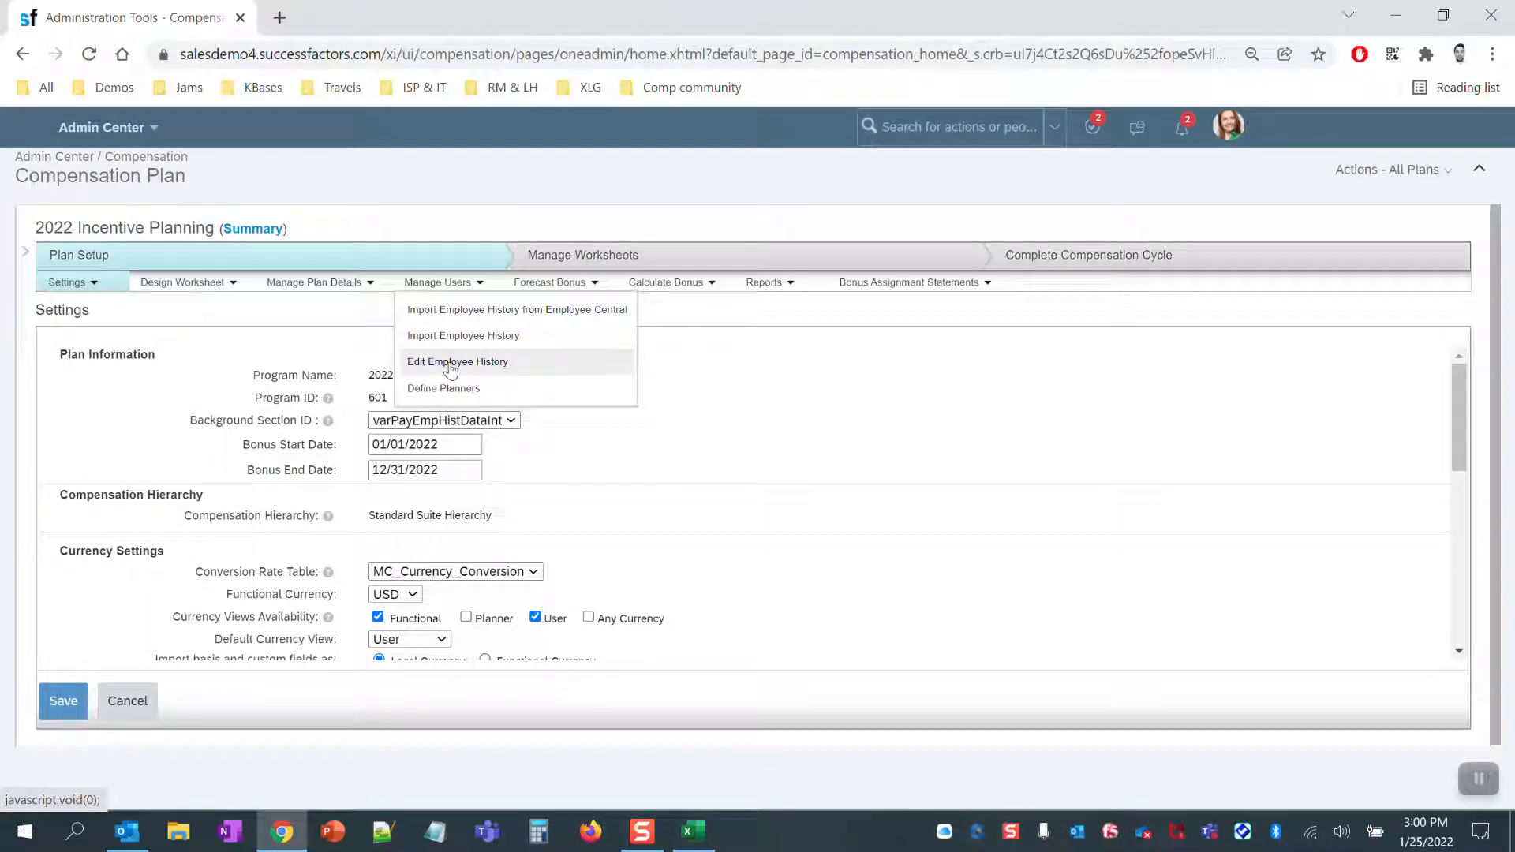
left_click(450, 363)
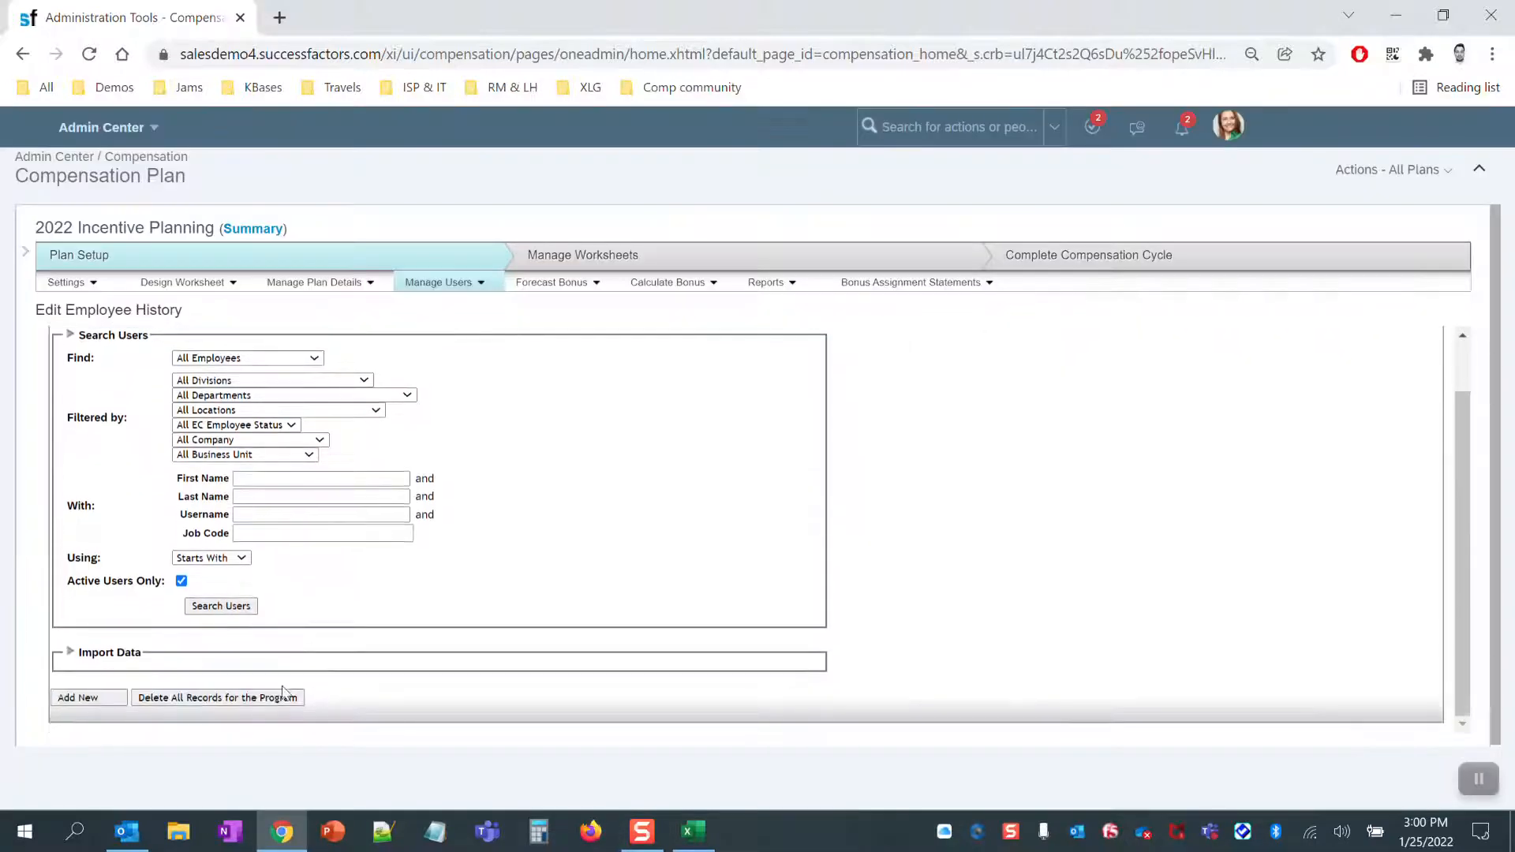
left_click(278, 697)
left_click(867, 191)
- Check the plan's list of existing worksheets and close it
left_click(614, 260)
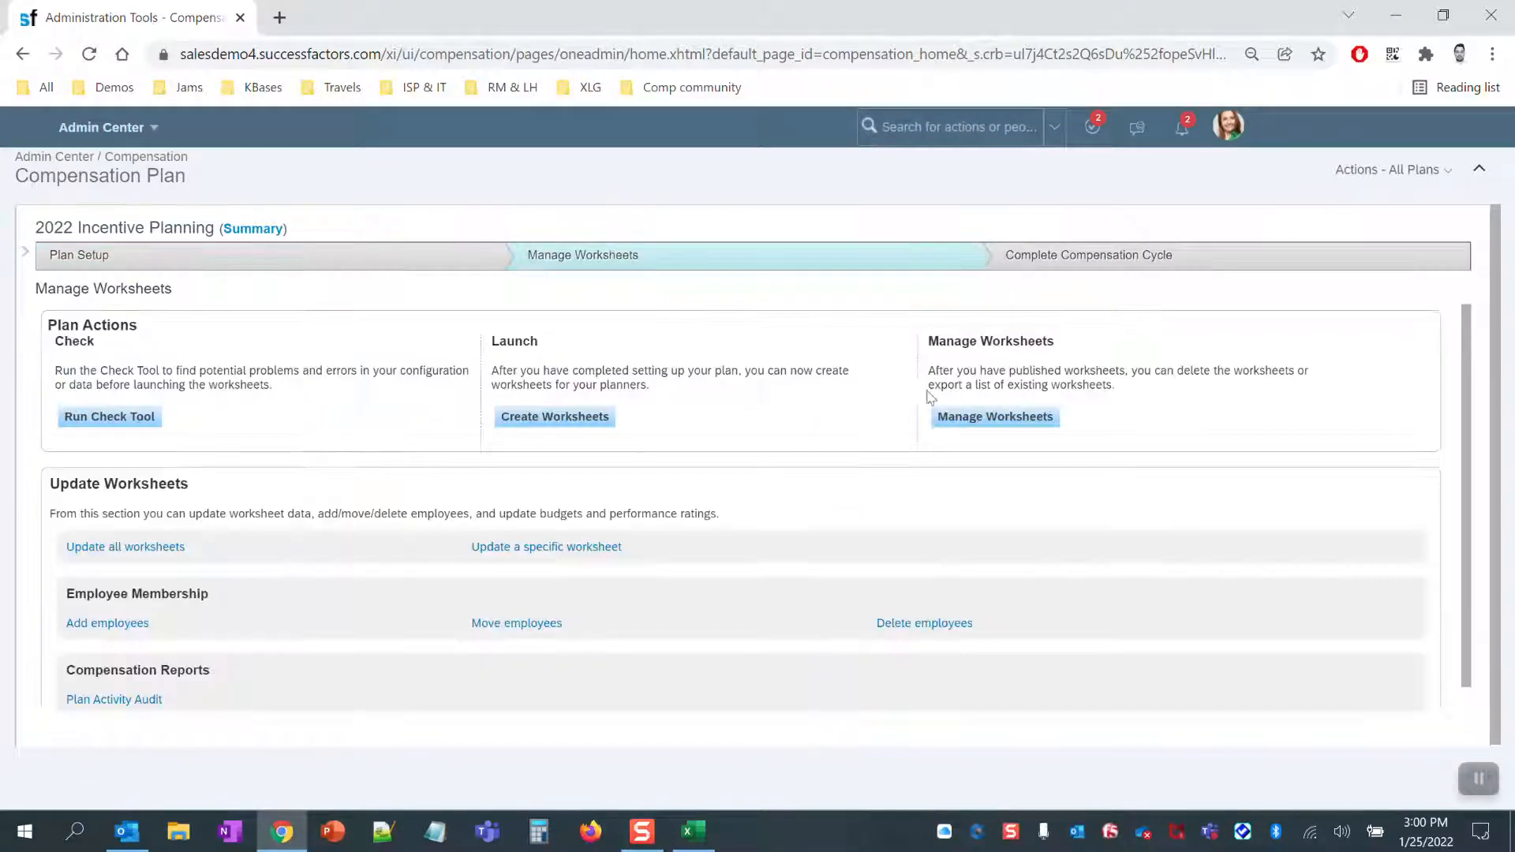
left_click(993, 416)
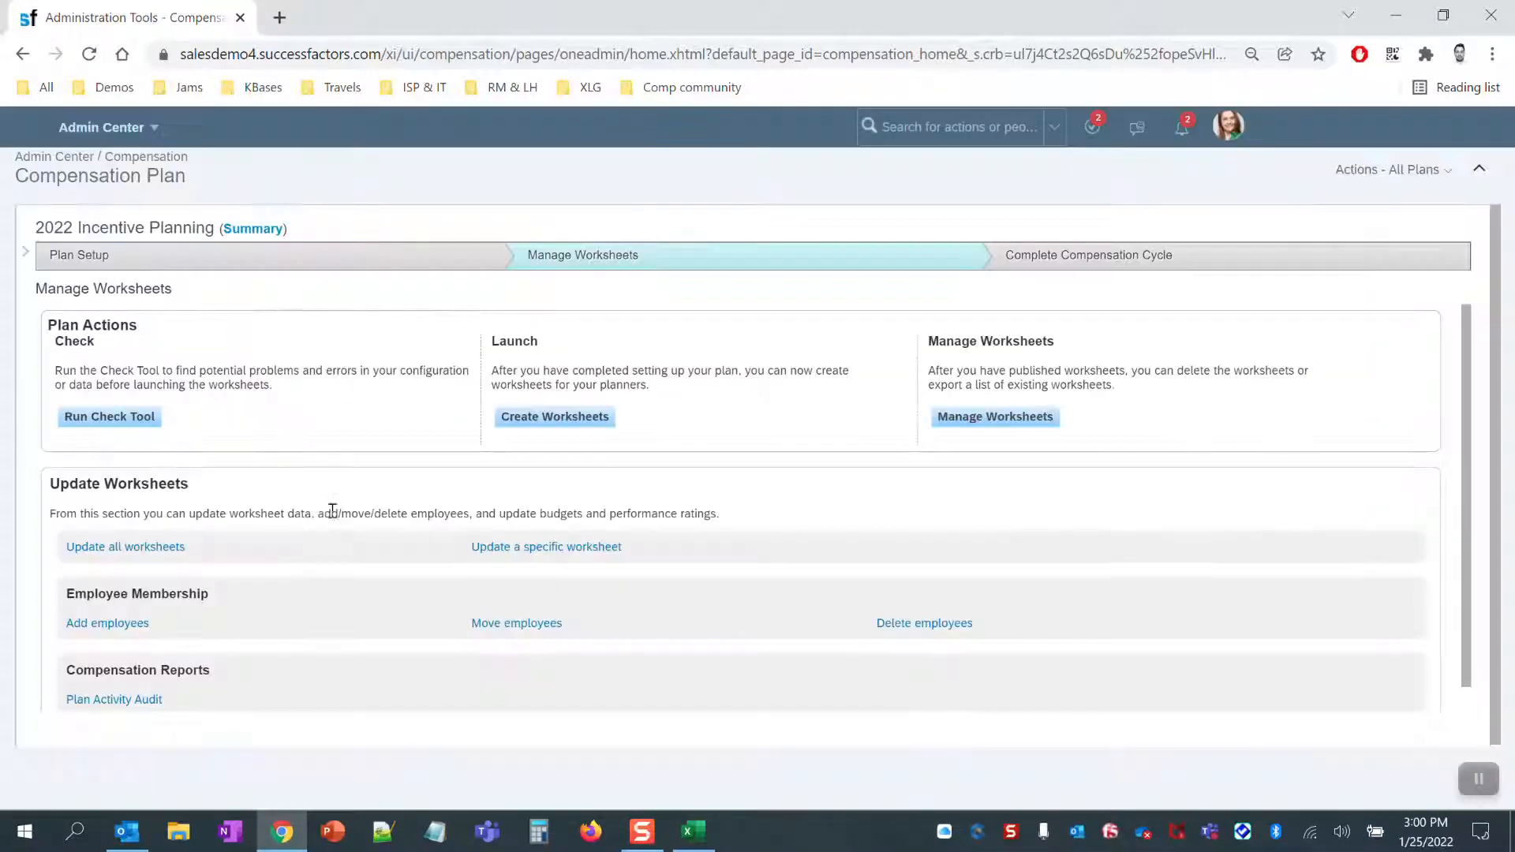
left_click(1355, 747)
- Change the custom basis formula in the plan's bonus calculation settings to earnings*(targetPct/100) and save the settings
left_click(98, 270)
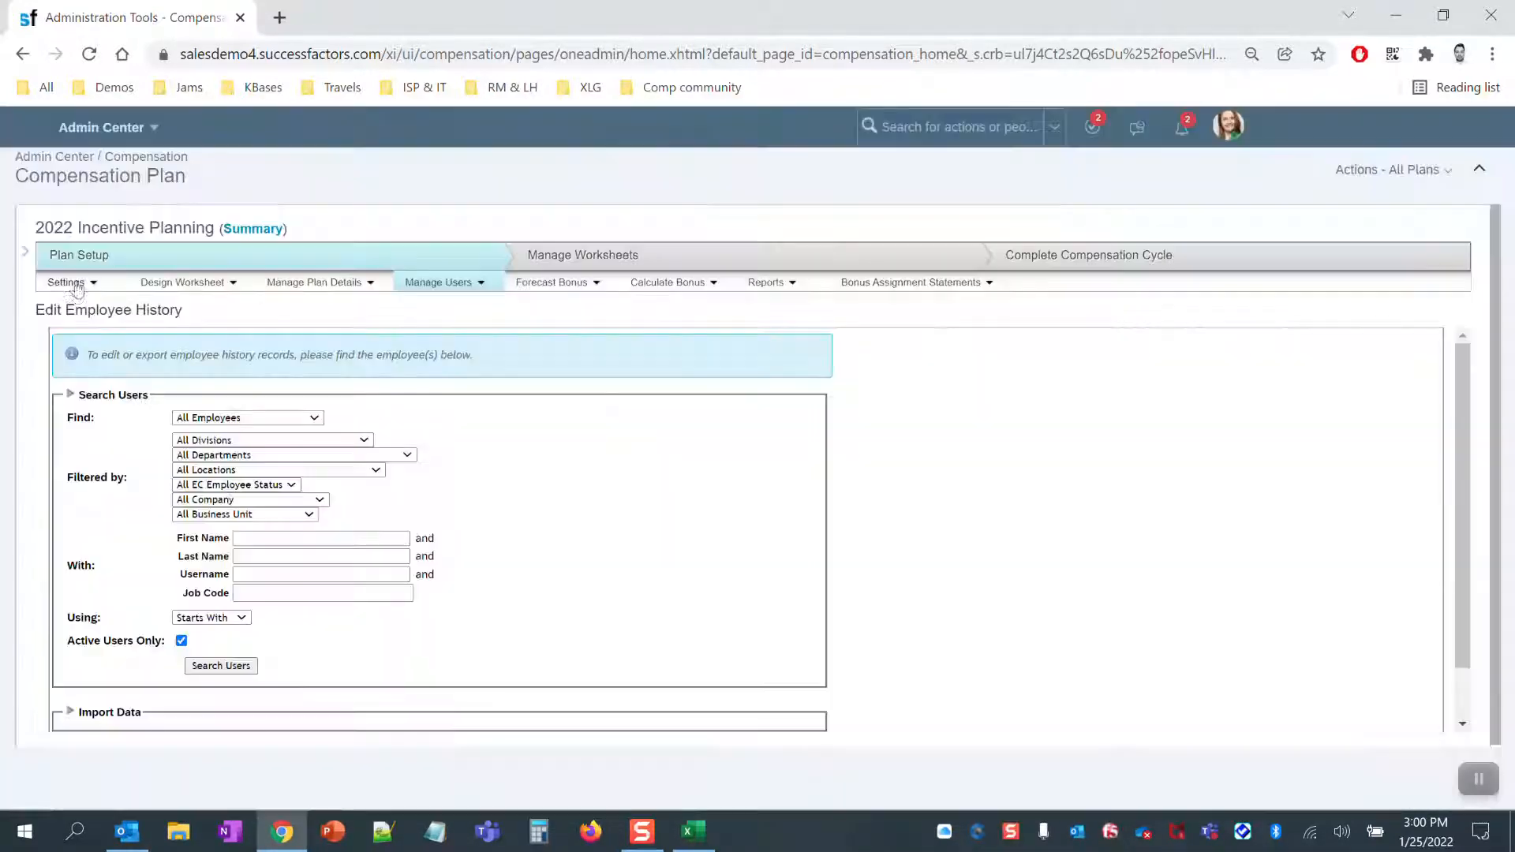
mouse_move(73, 285)
left_click(99, 414)
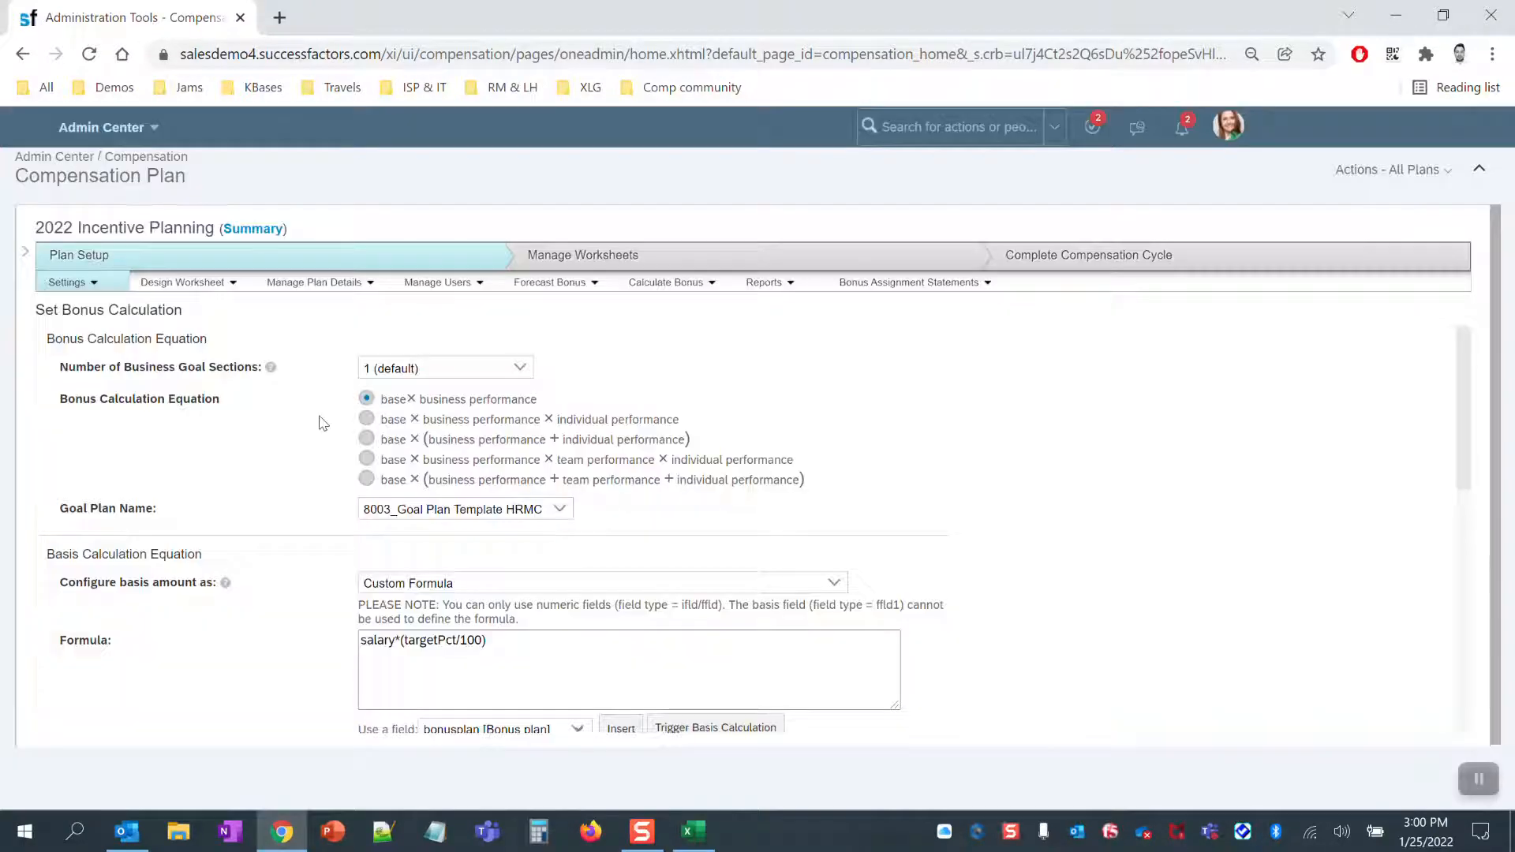
left_click(394, 640)
left_click_drag(394, 640, 359, 643)
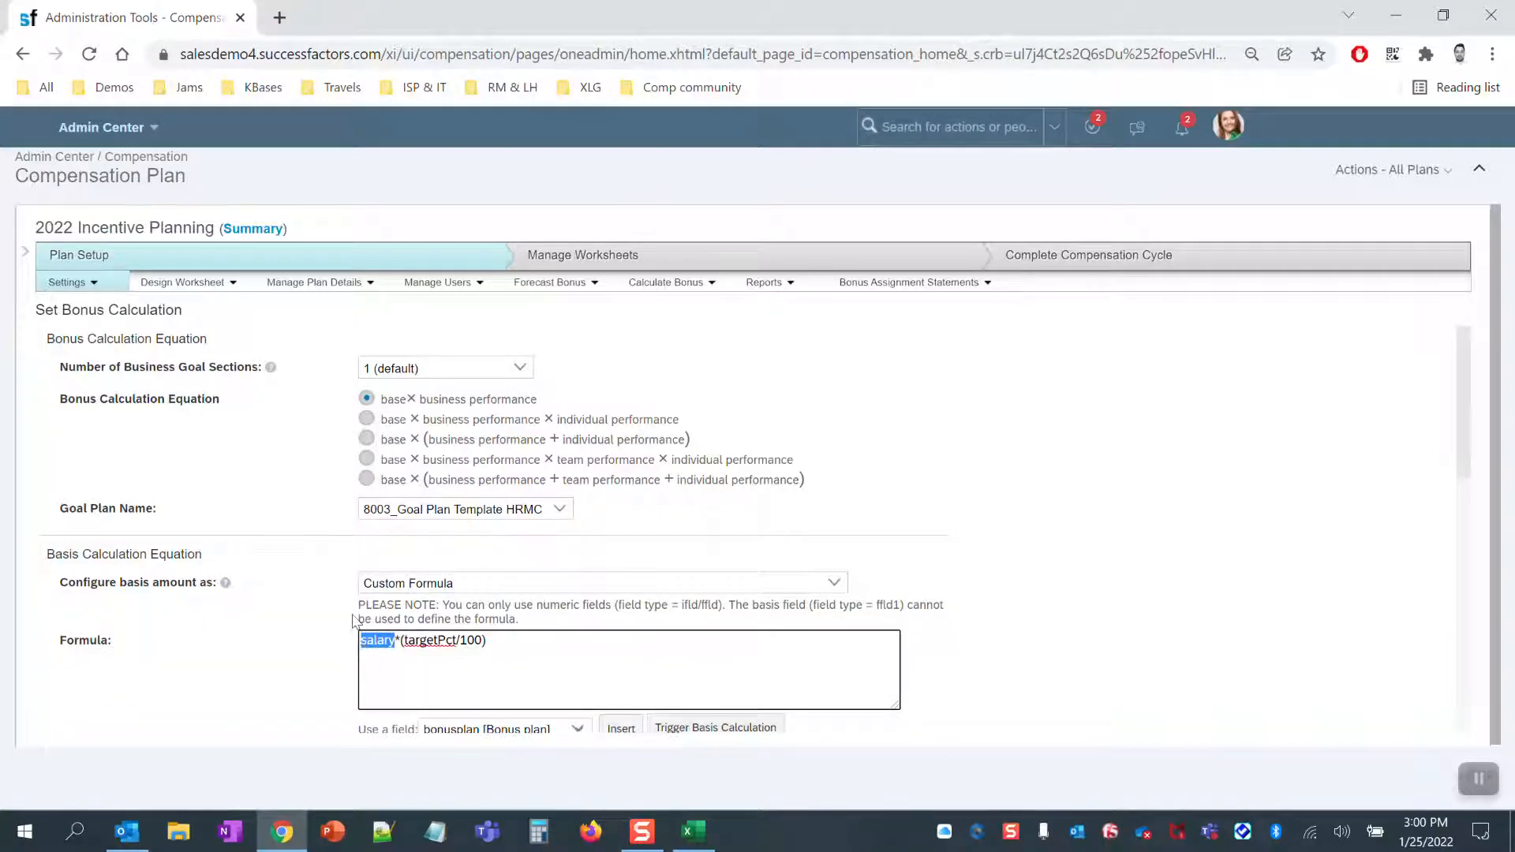
type("earnings")
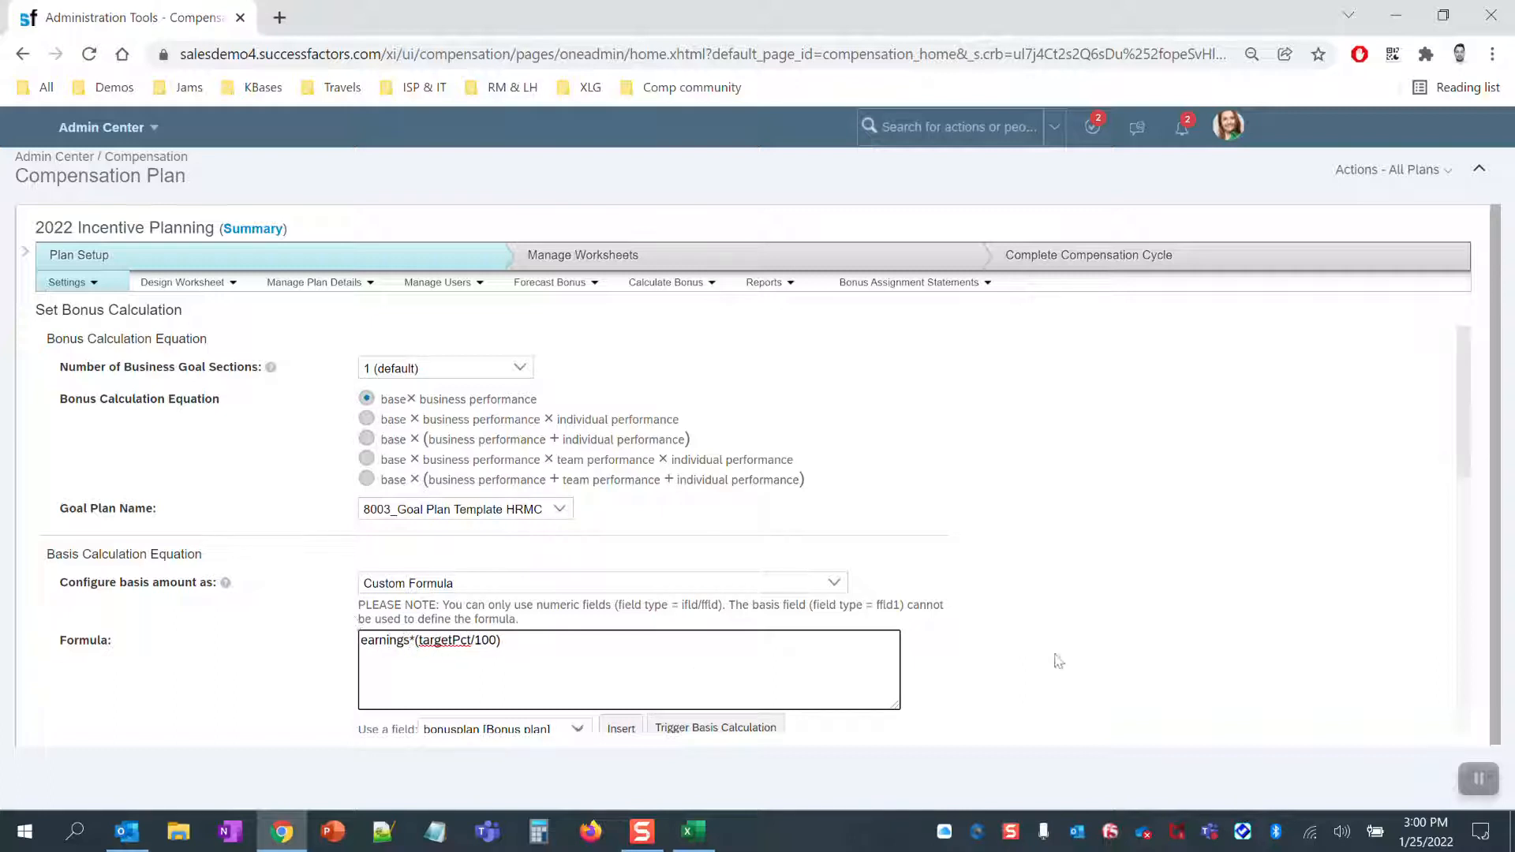
left_click(1143, 651)
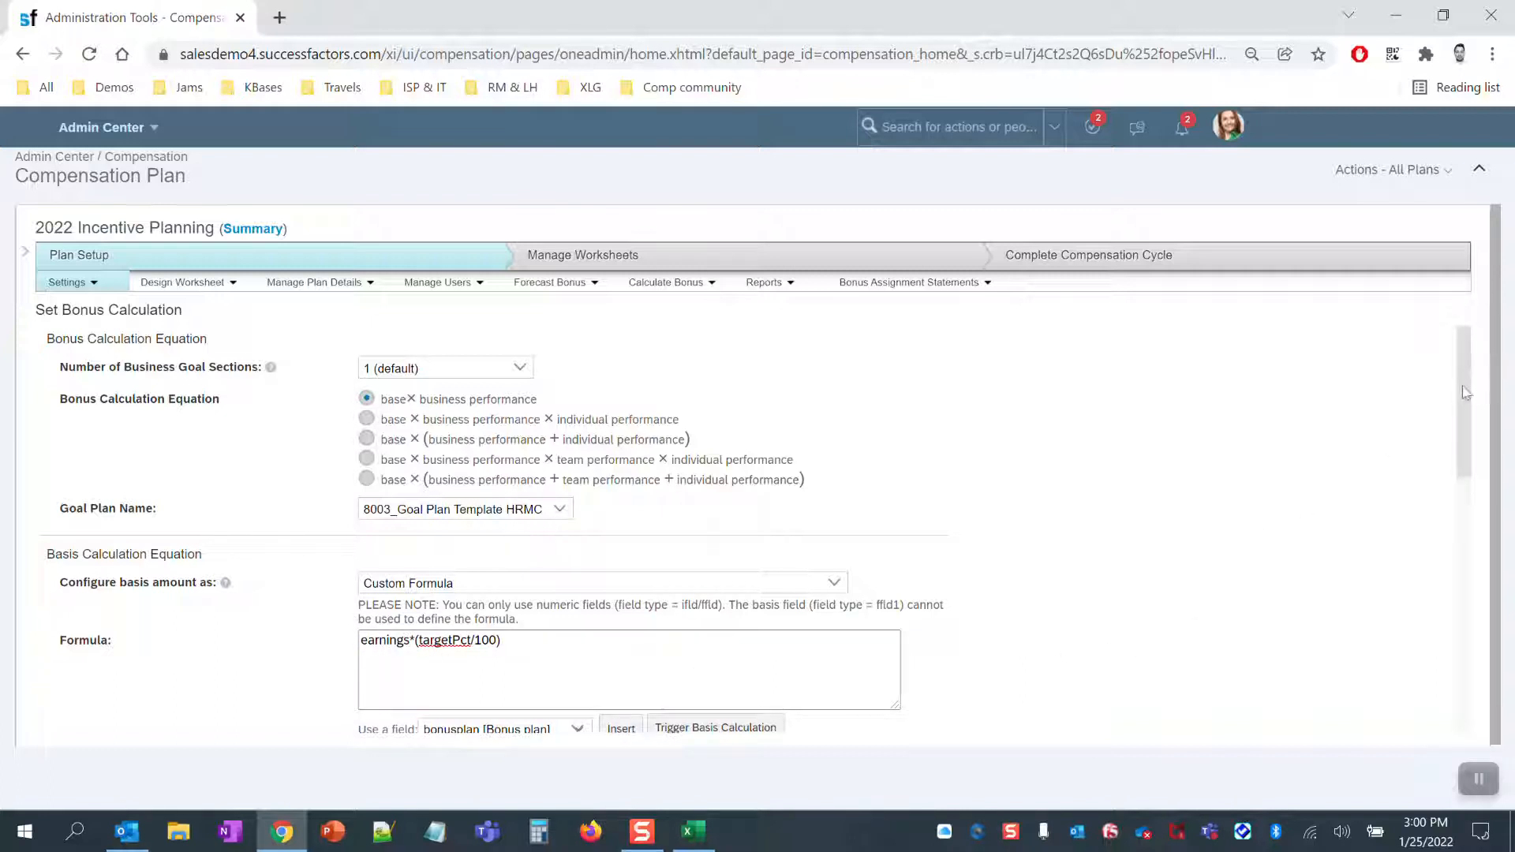
left_click_drag(1466, 392, 1462, 602)
scroll(181, 675, "down", 2)
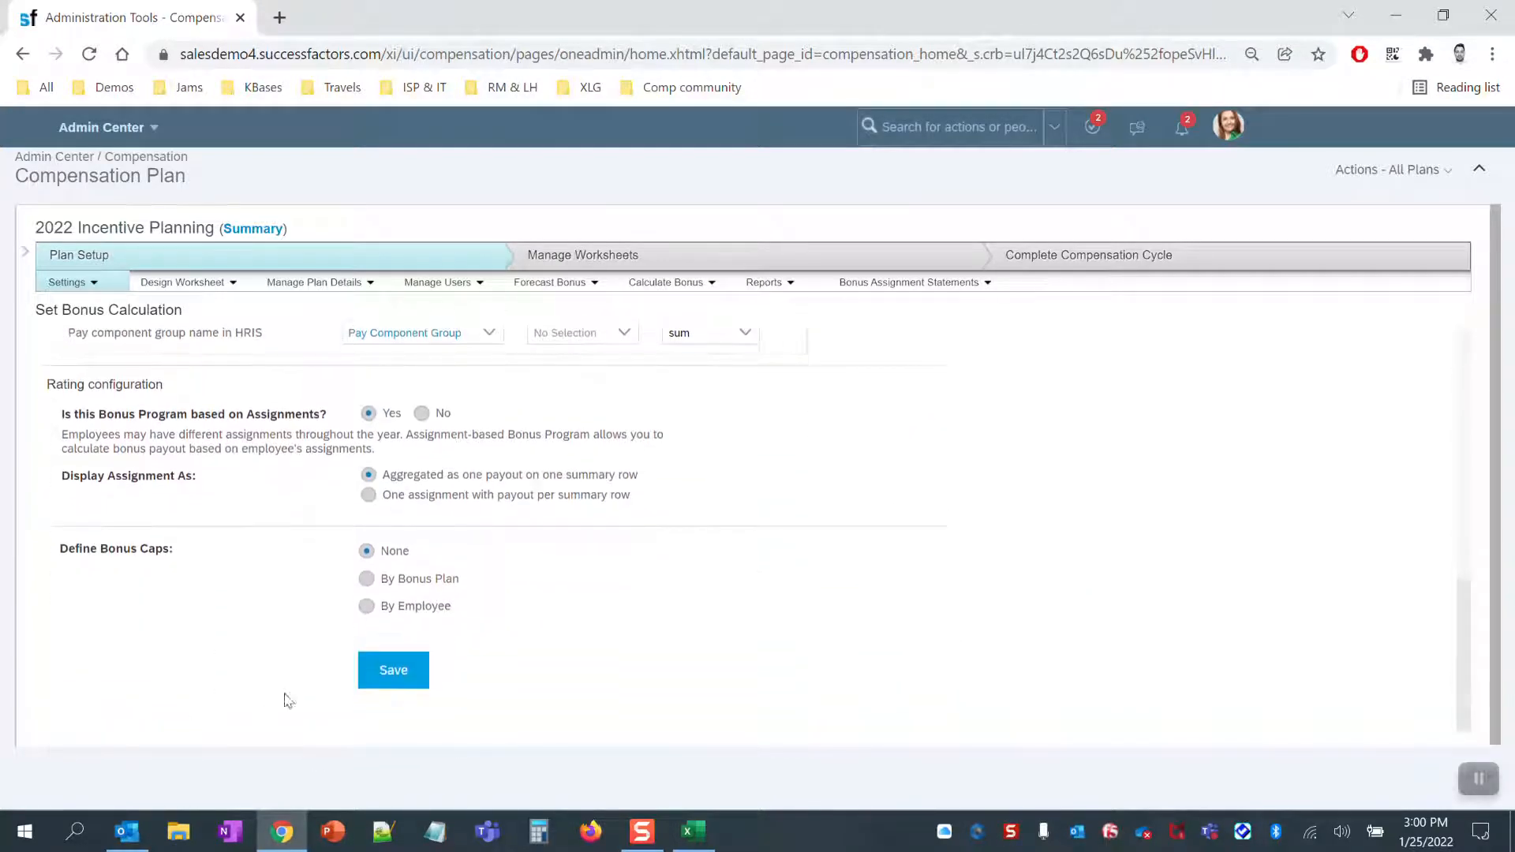
left_click(389, 661)
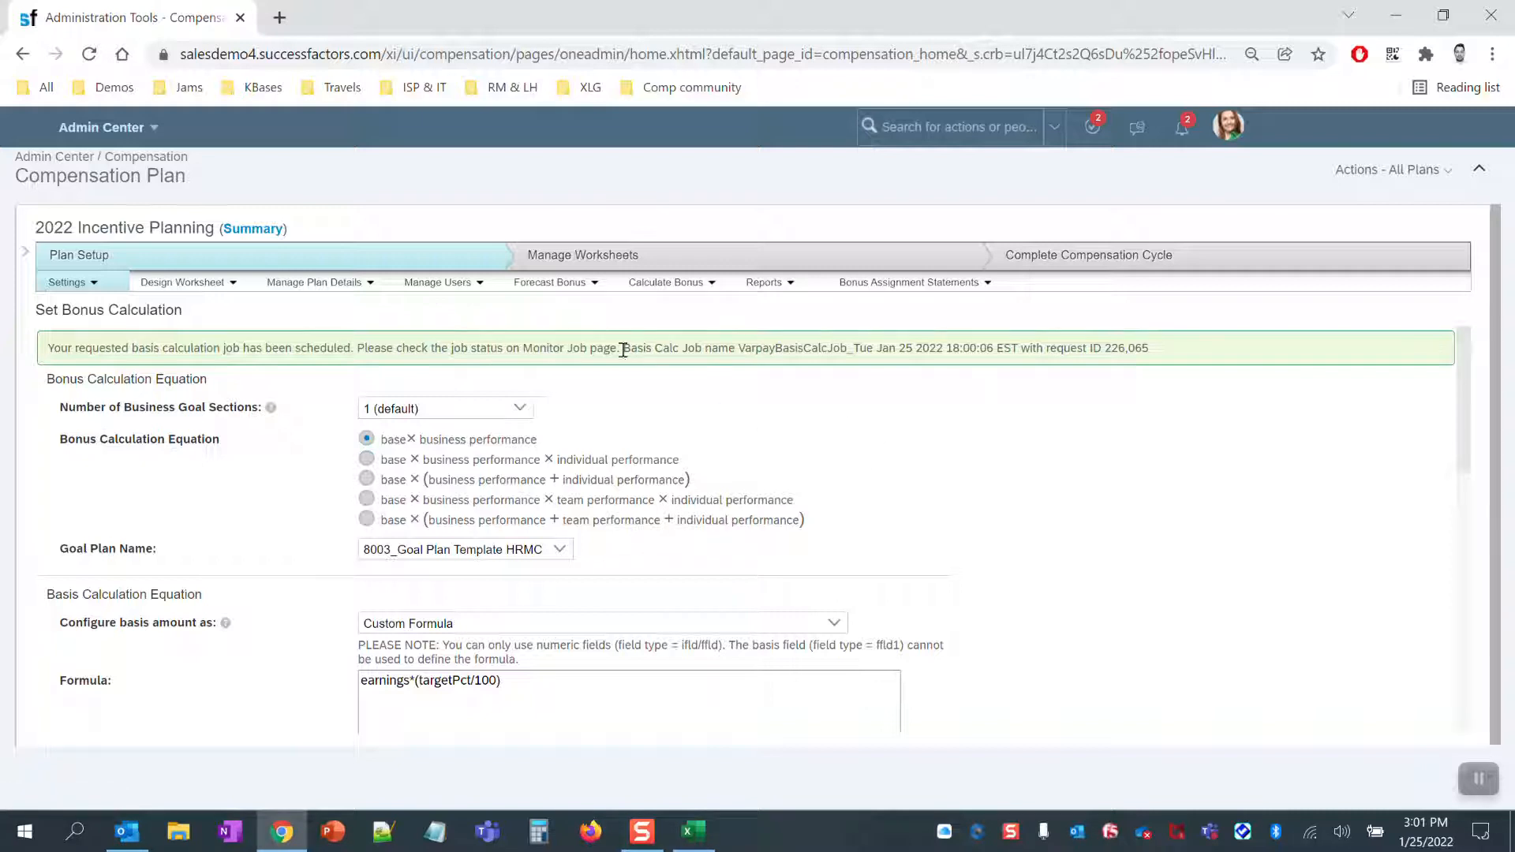
- Run the Employee Central history import for all records, including completed forms, with bonus calculation and launched form updates enabled
left_click(472, 285)
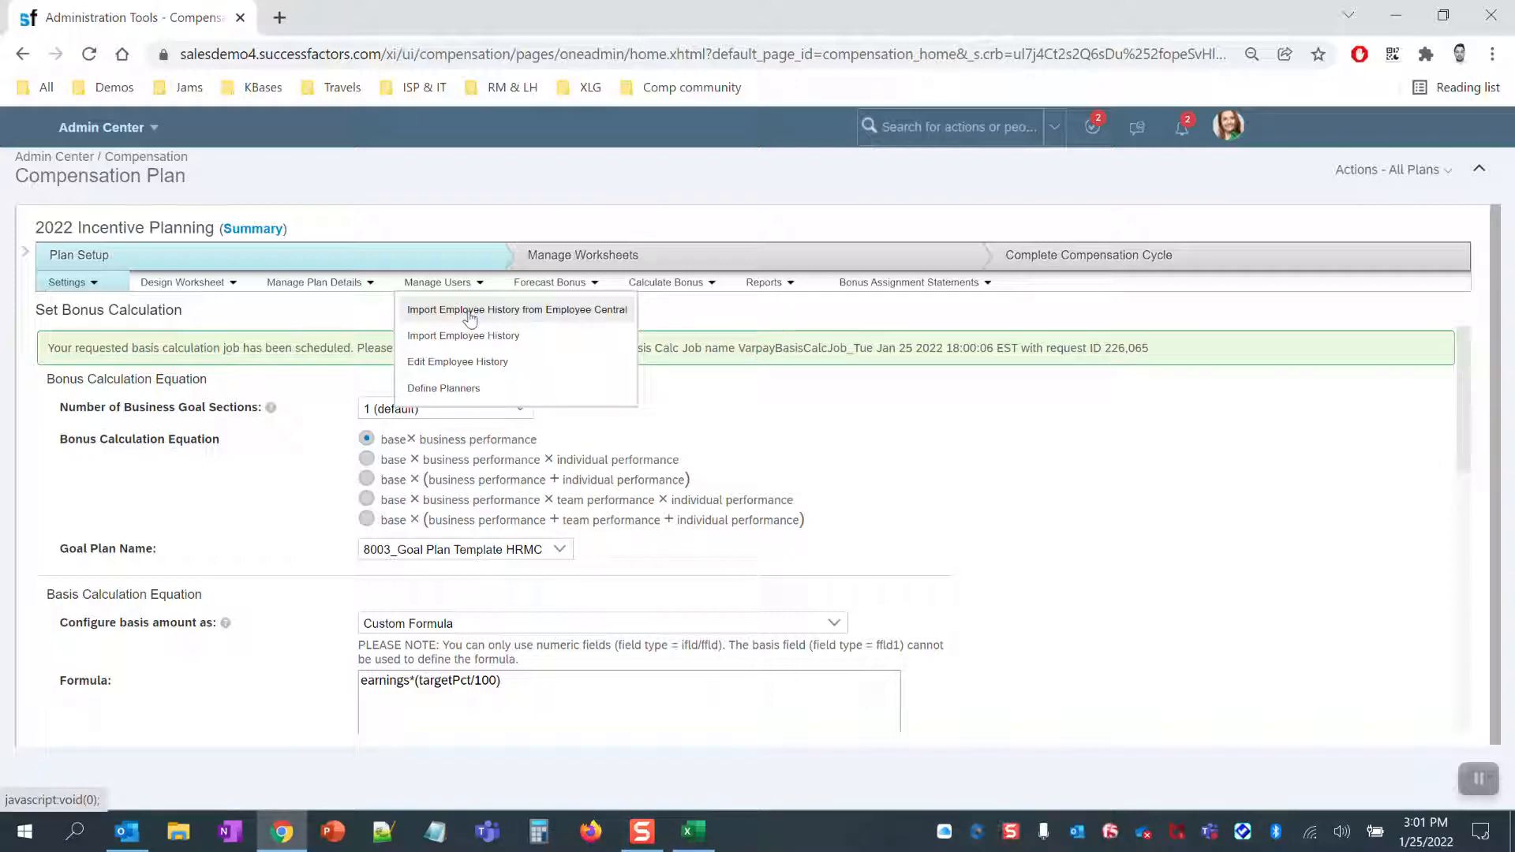
left_click(473, 313)
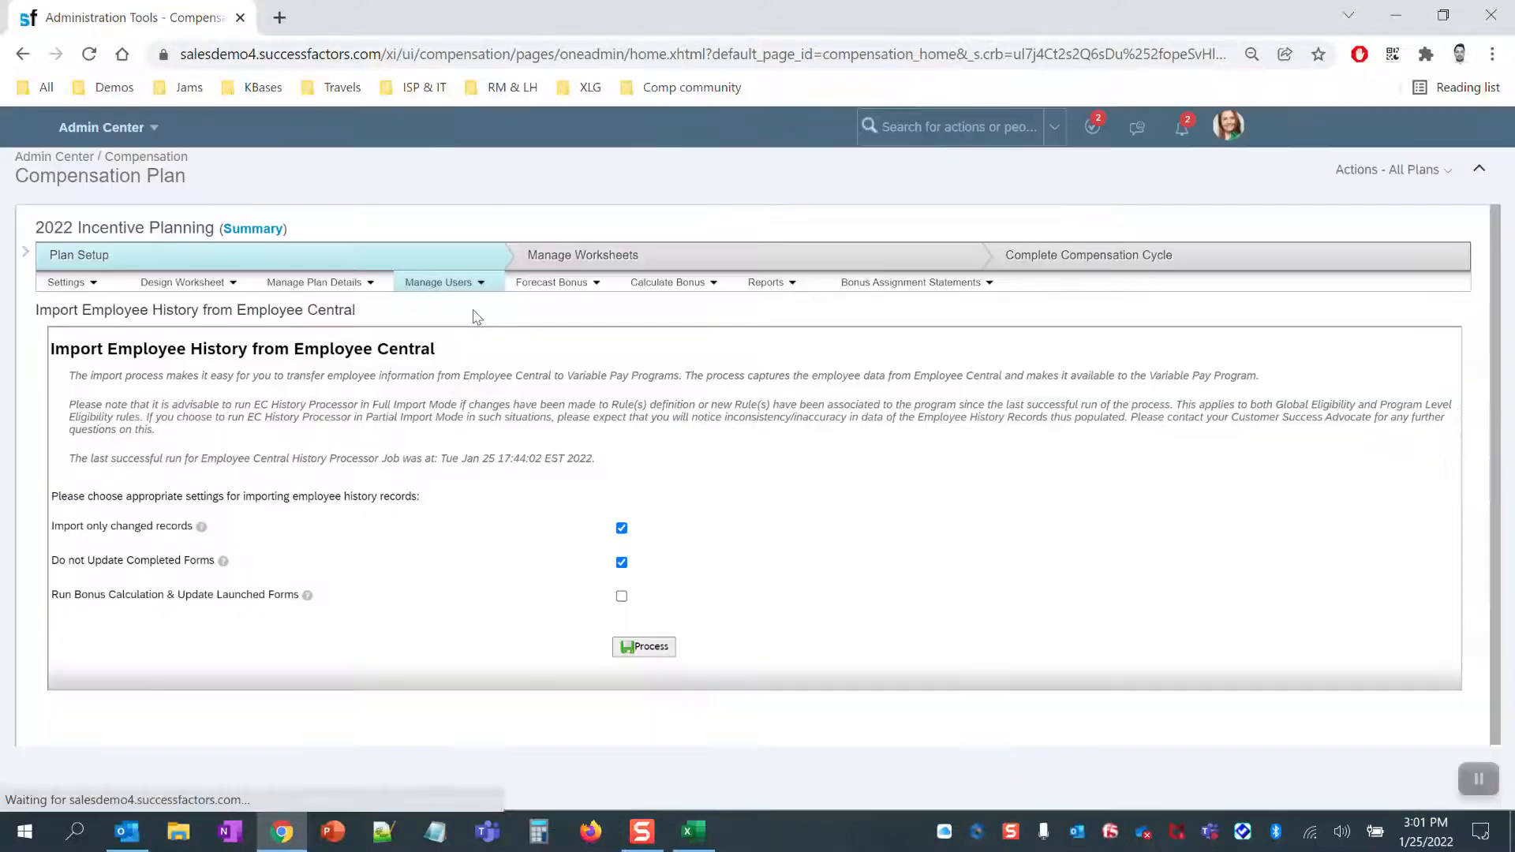
left_click(621, 530)
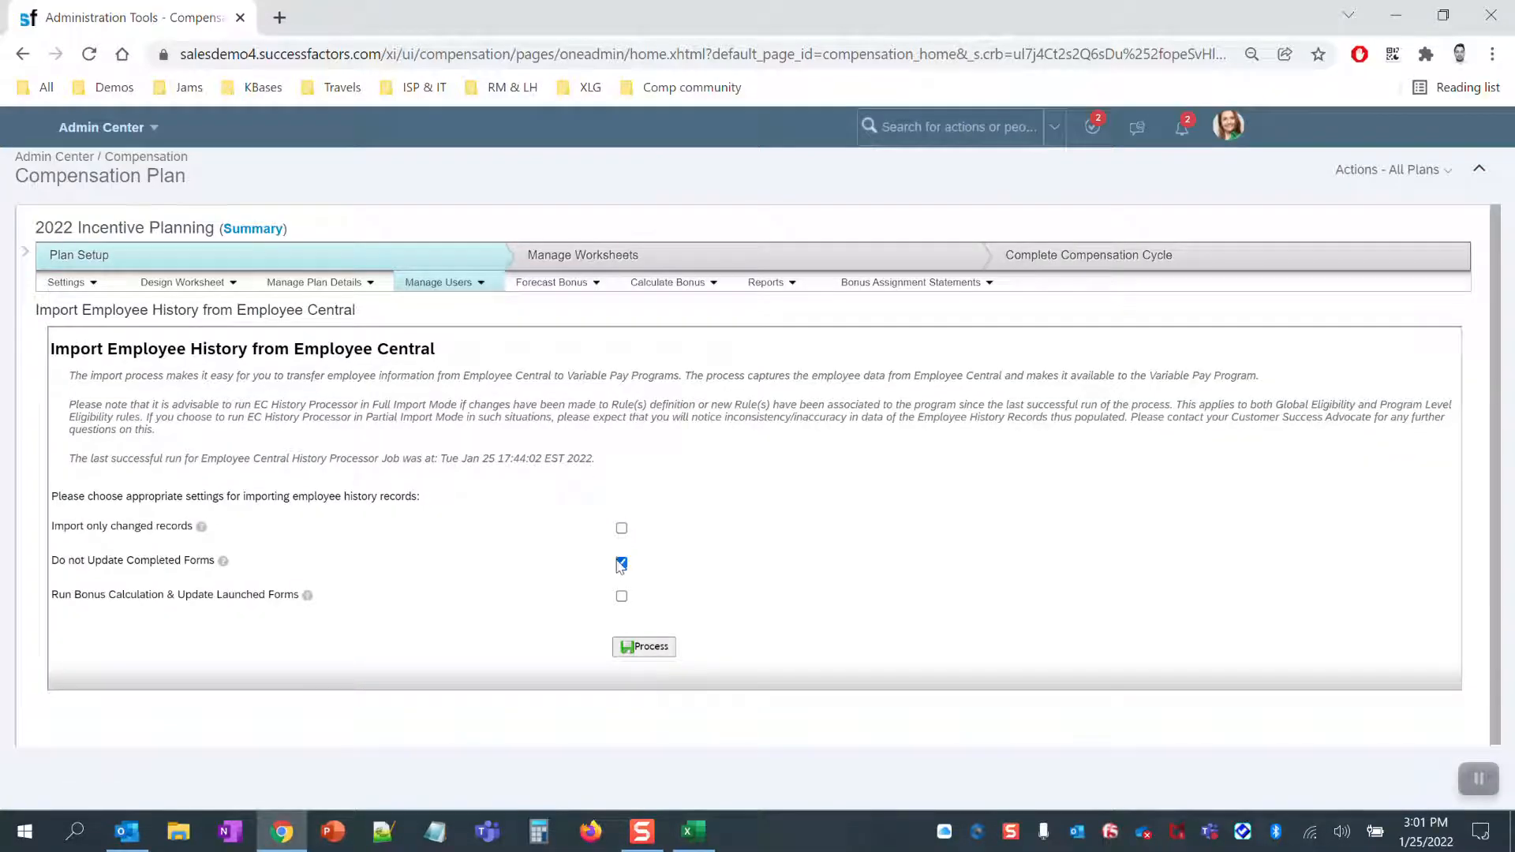
left_click(622, 596)
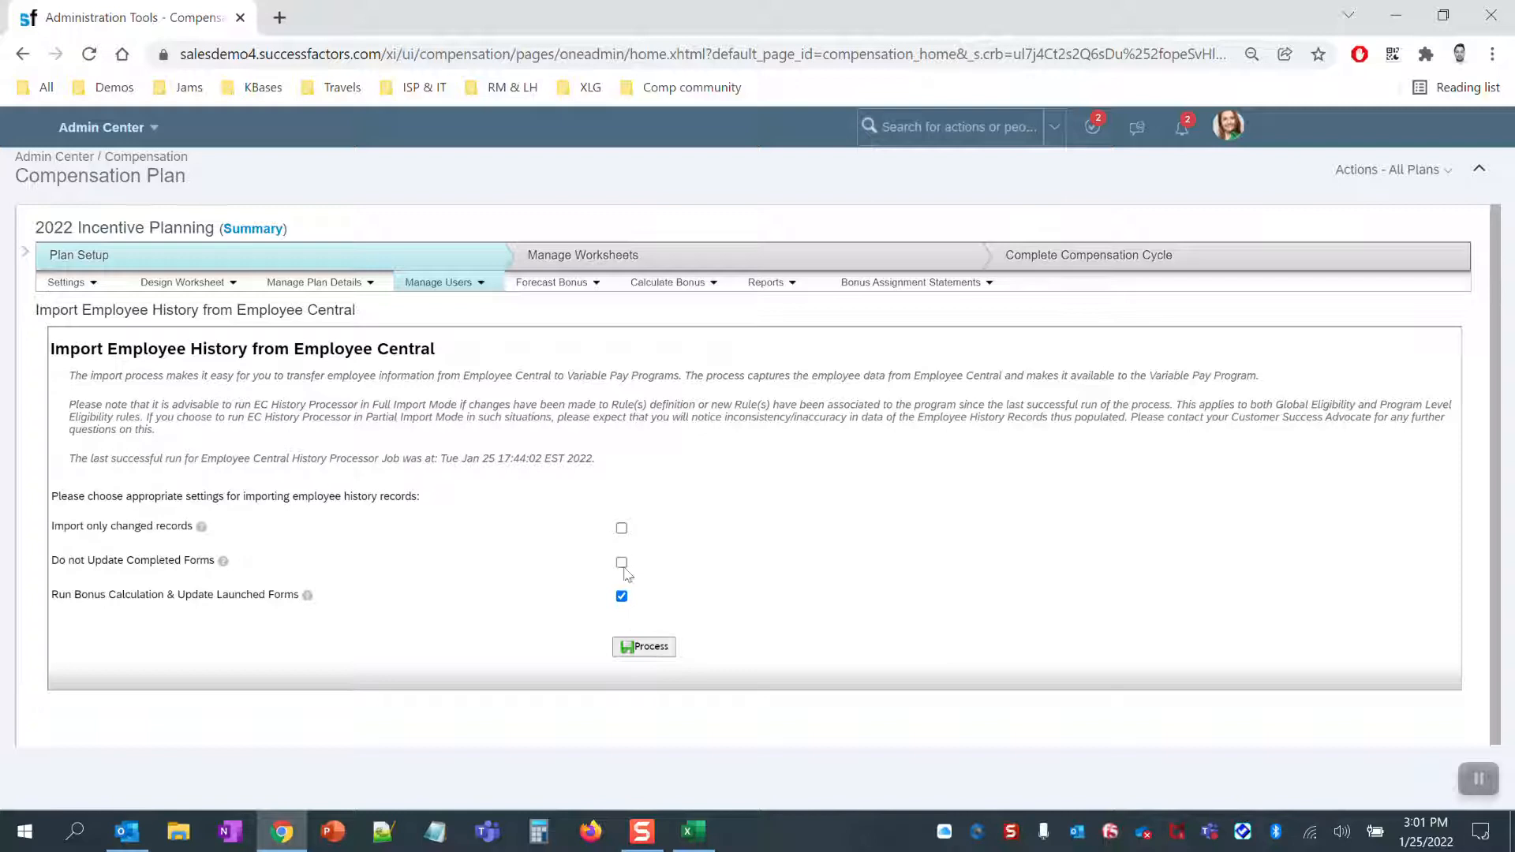
double_click(124, 529)
left_click_drag(256, 530, 87, 539)
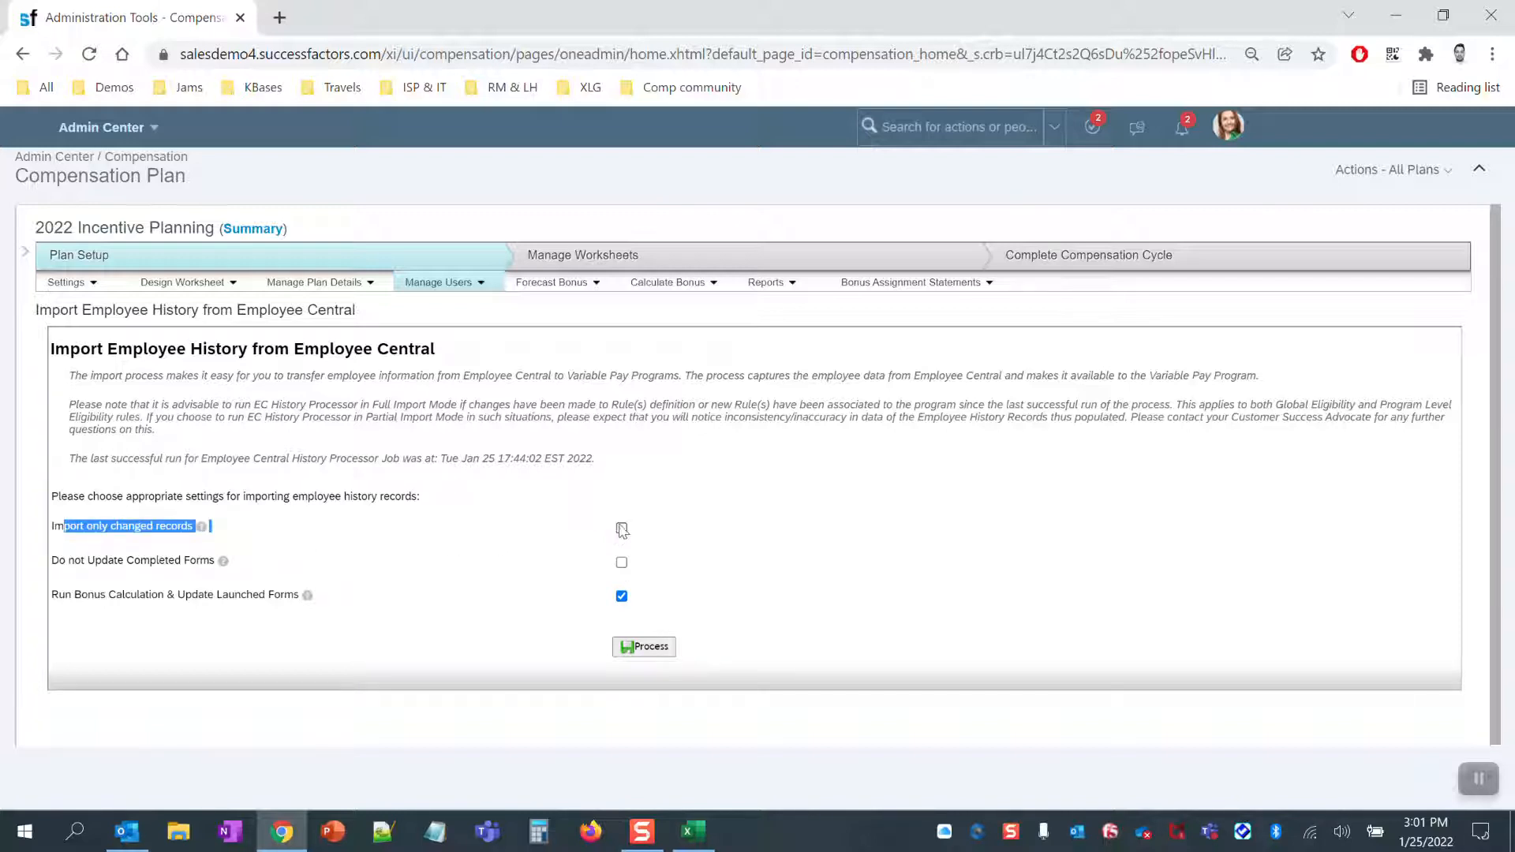
left_click(701, 554)
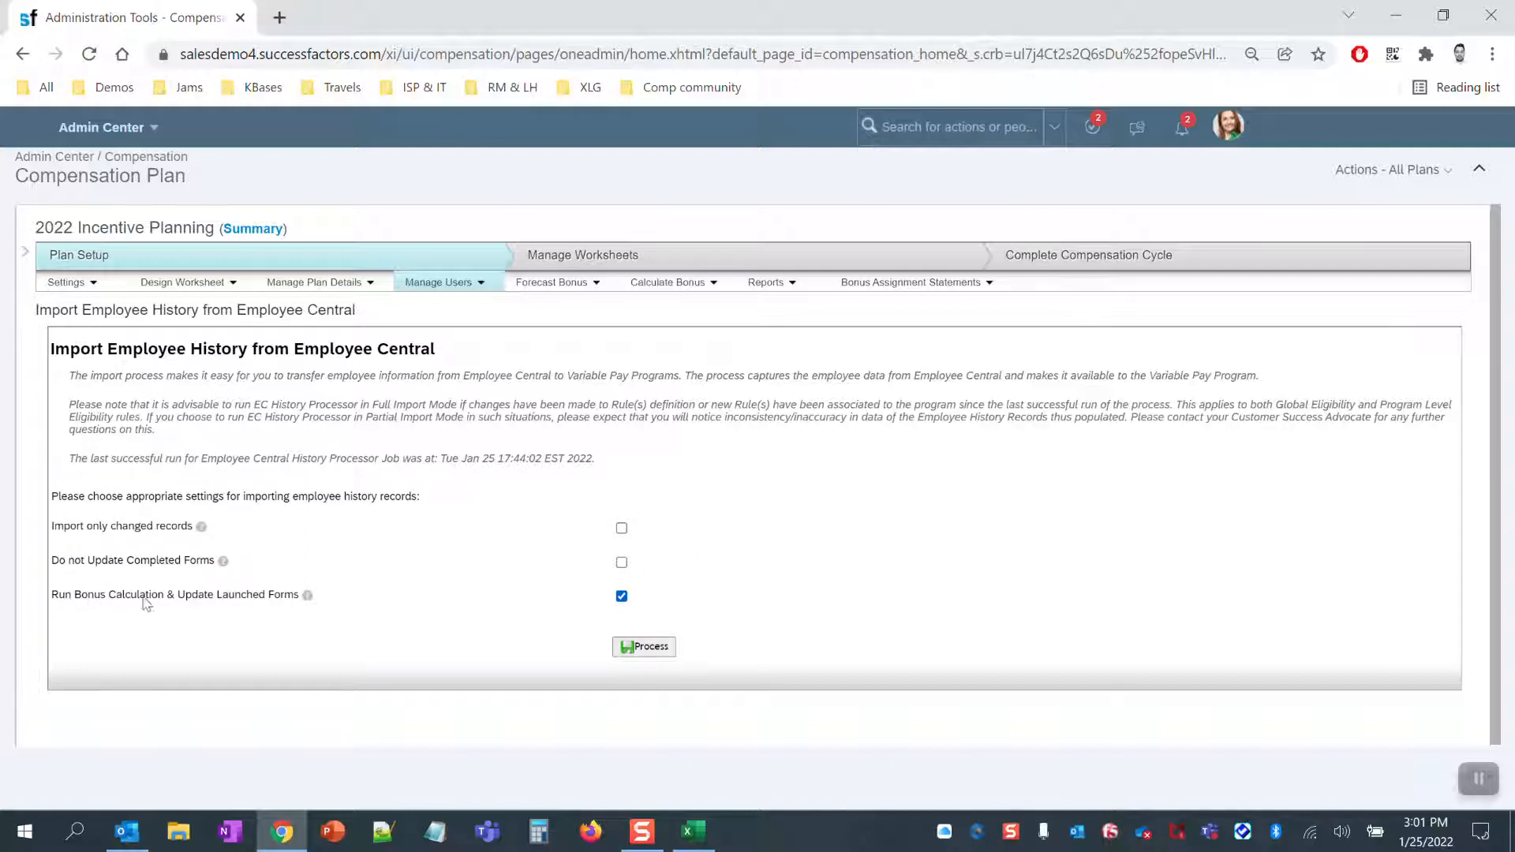
left_click(663, 647)
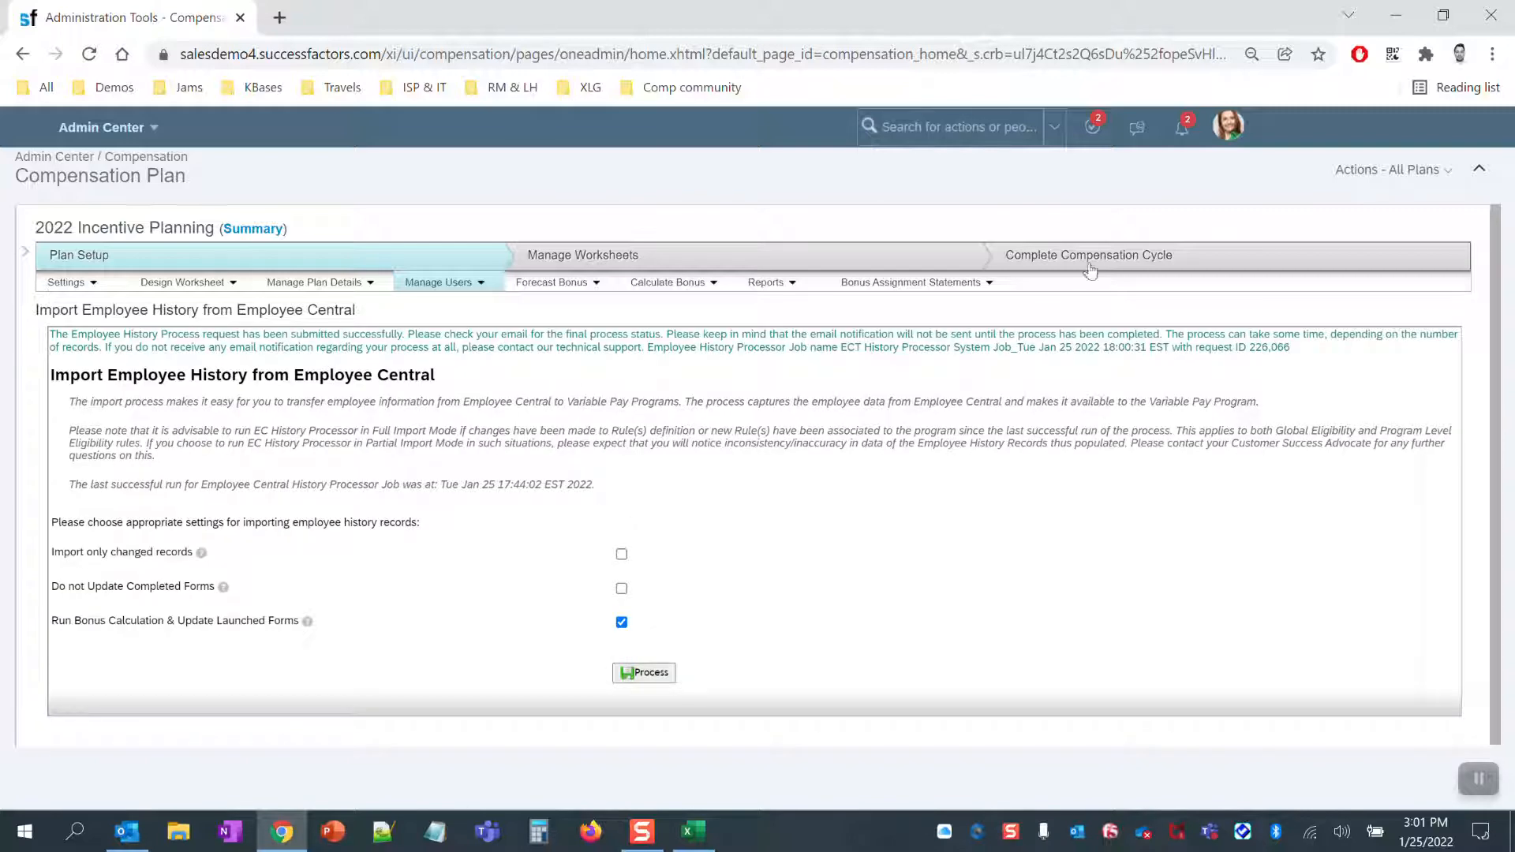
- Monitor the compensation jobs, refreshing the list to check the history import and Variable Pay Mass Update statuses, and close the list
left_click(1387, 169)
left_click(1341, 336)
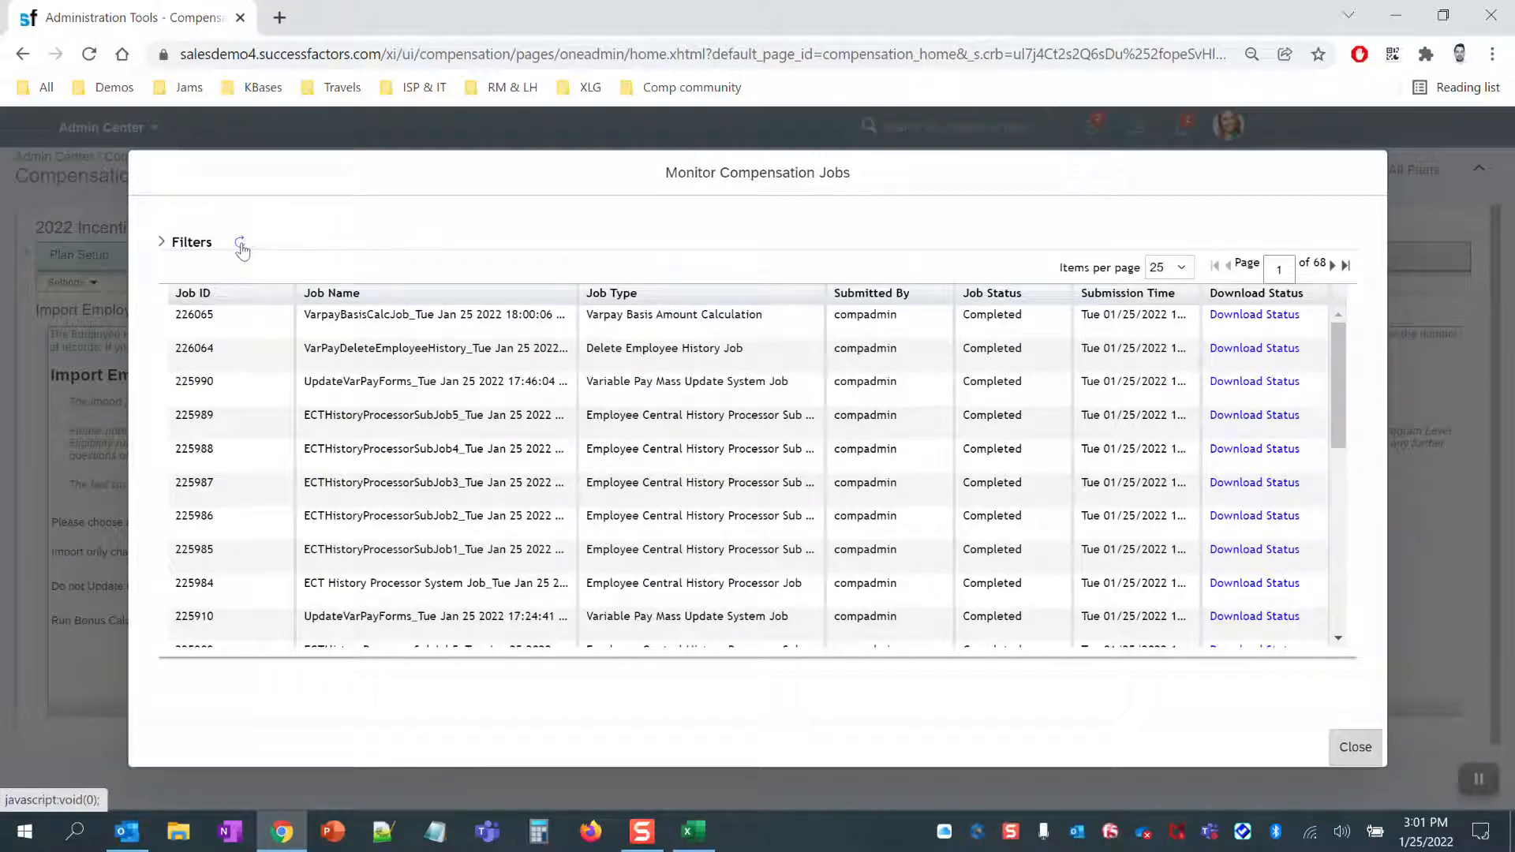
left_click(240, 243)
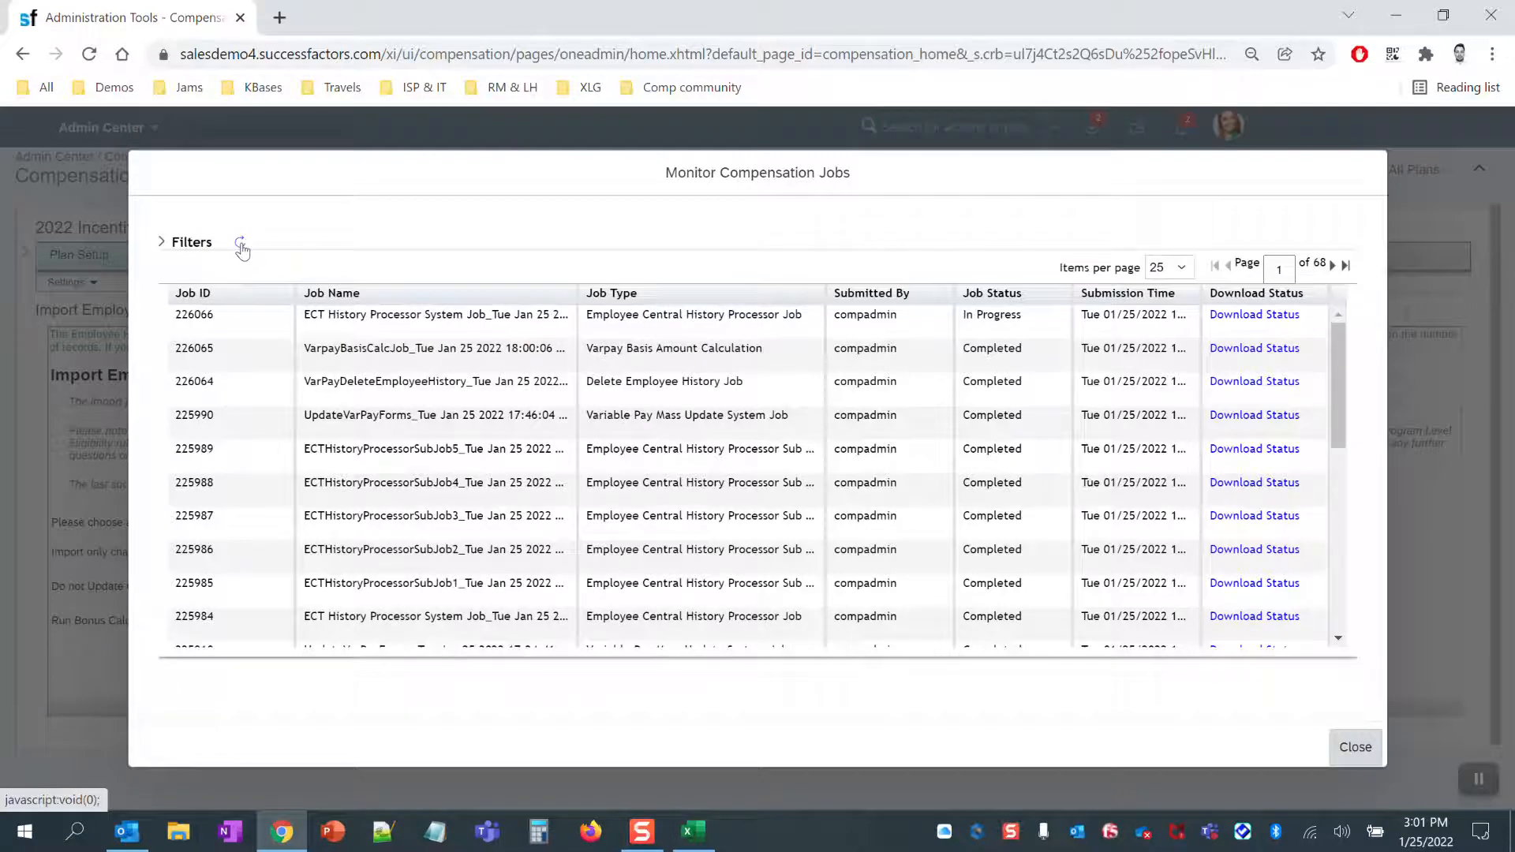
double_click(997, 316)
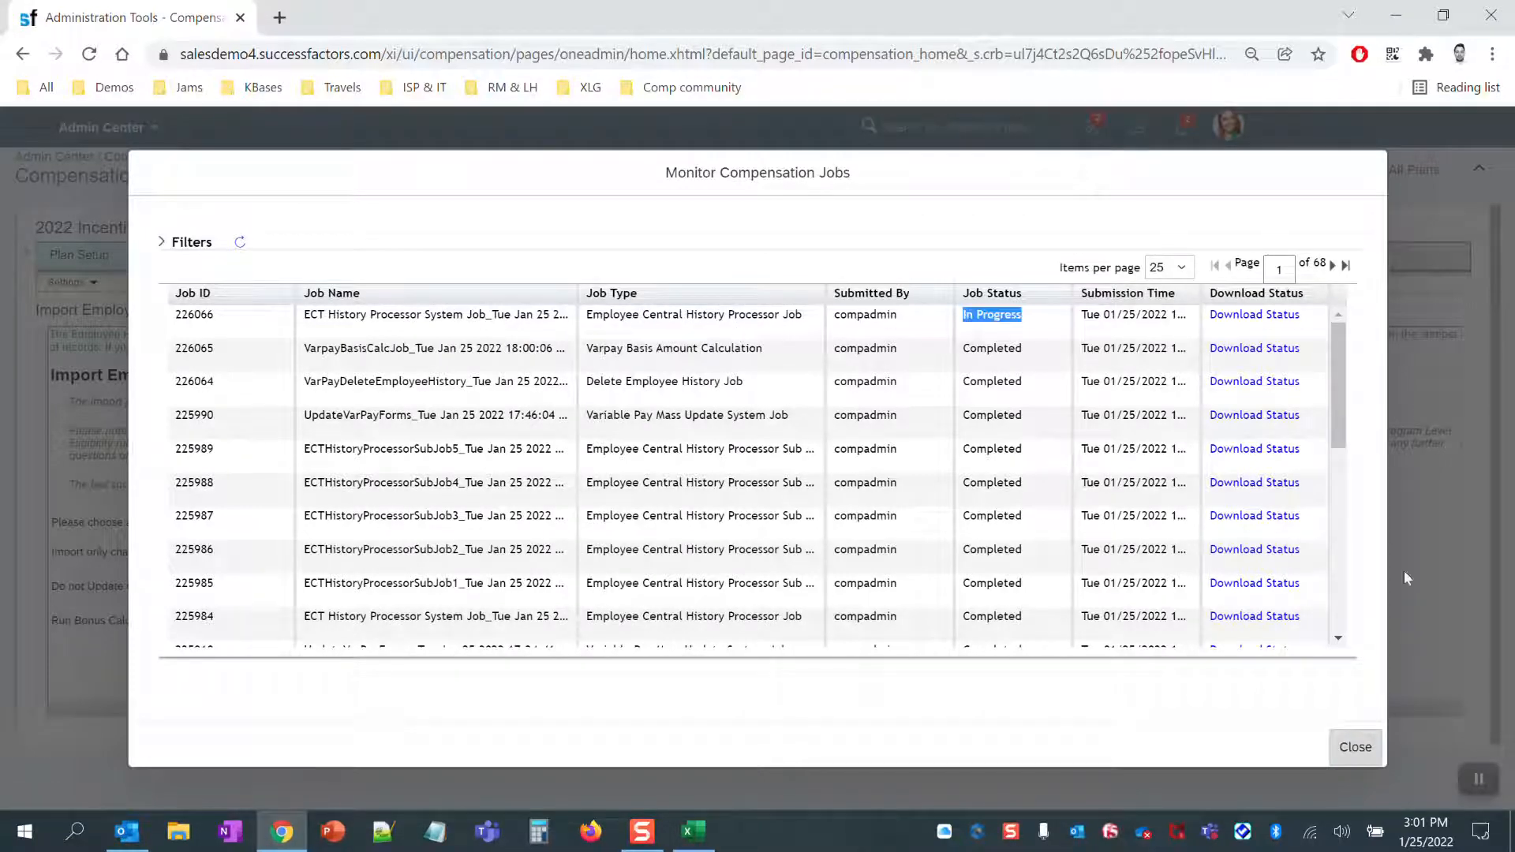
left_click(1479, 781)
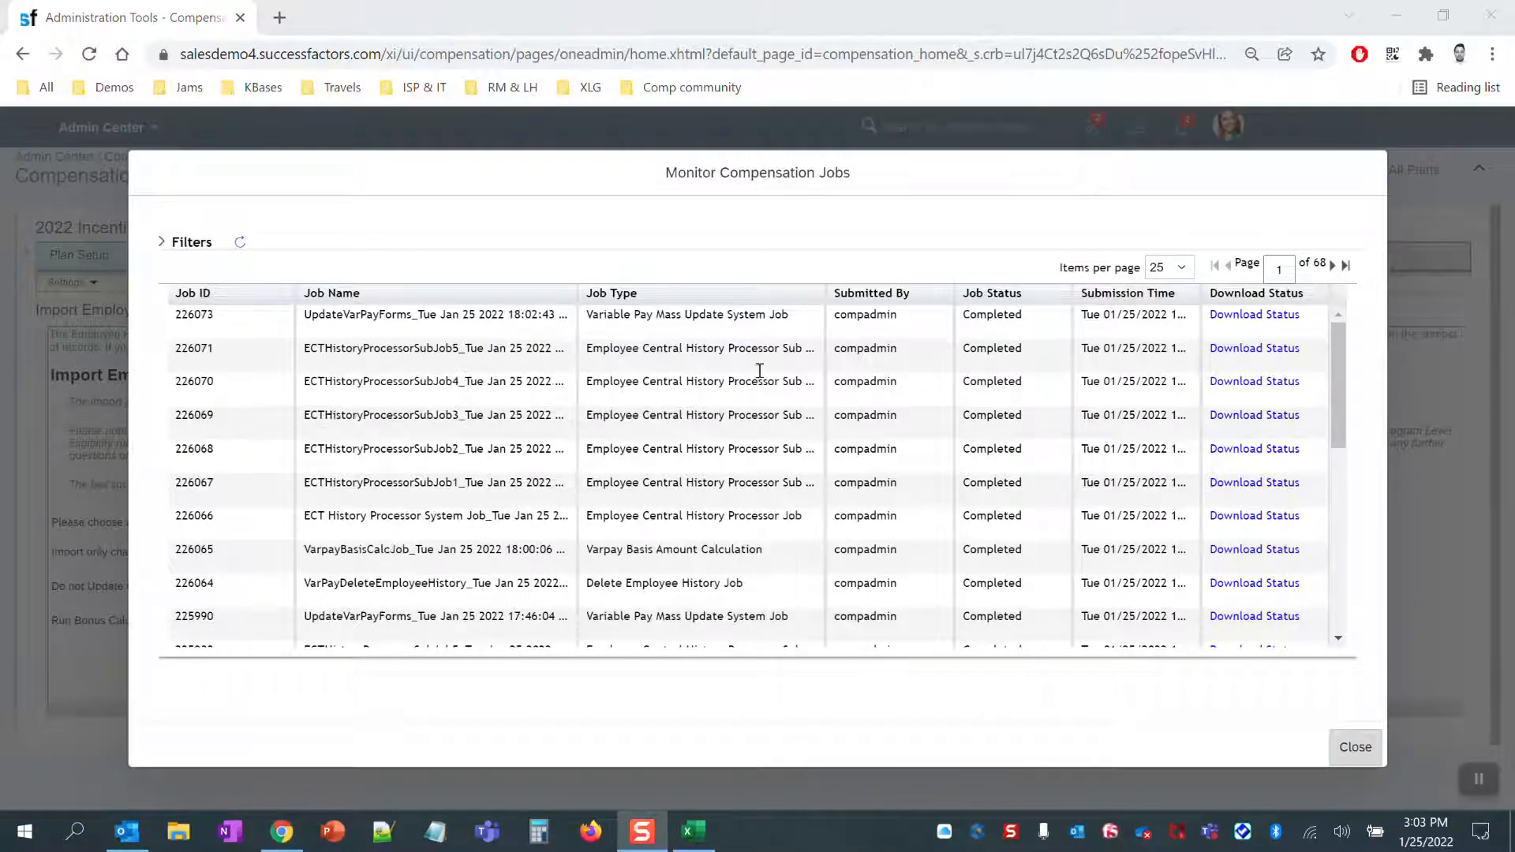
triple_click(697, 314)
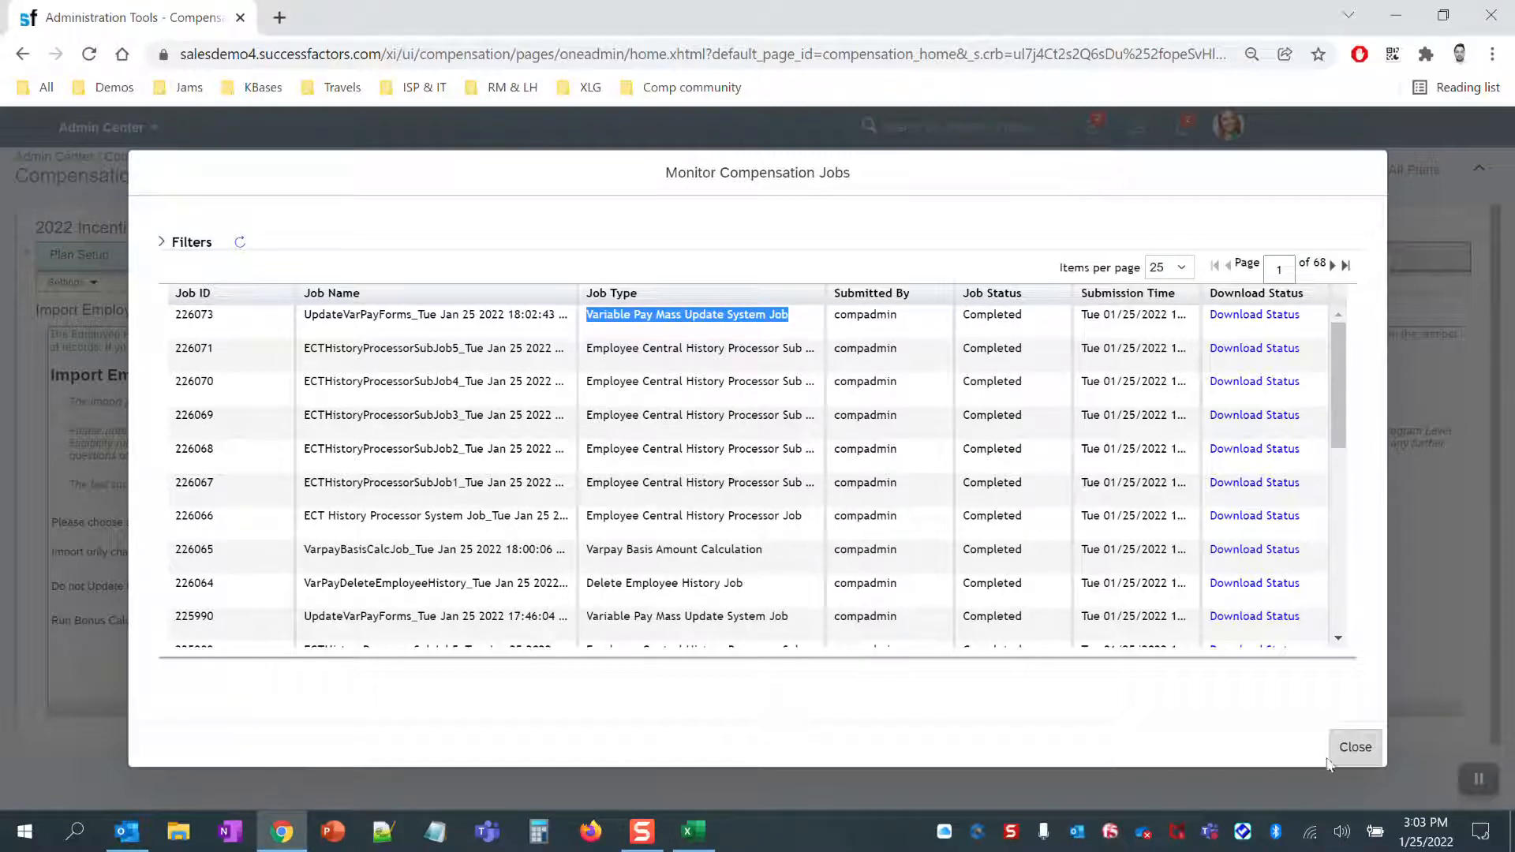
left_click(1356, 751)
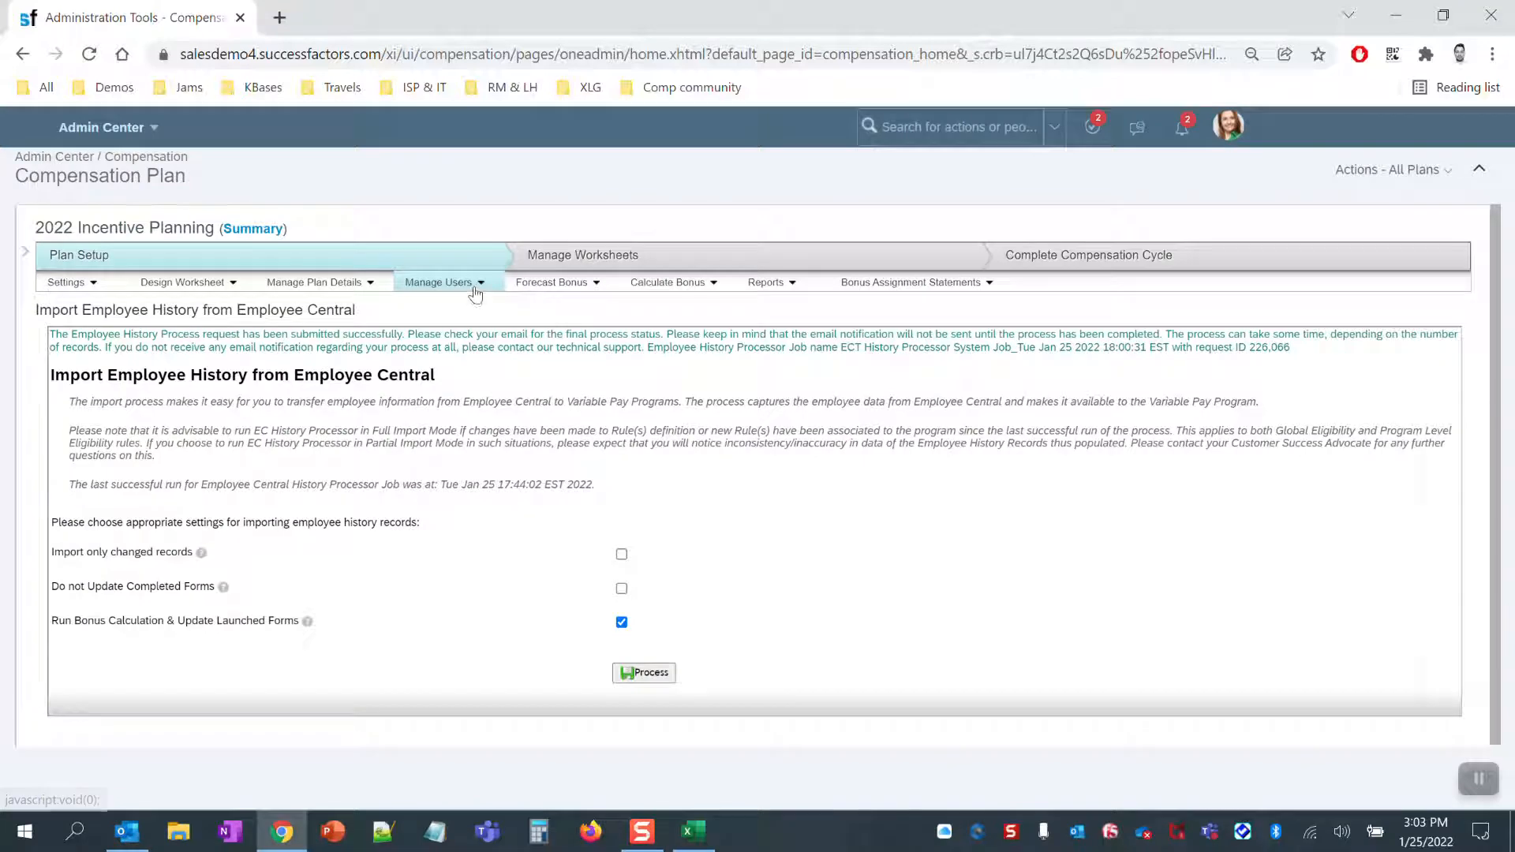
- Search the plan's employee history for all employees, including inactive users, and review the date, earnings and target columns
left_click(474, 286)
left_click(458, 362)
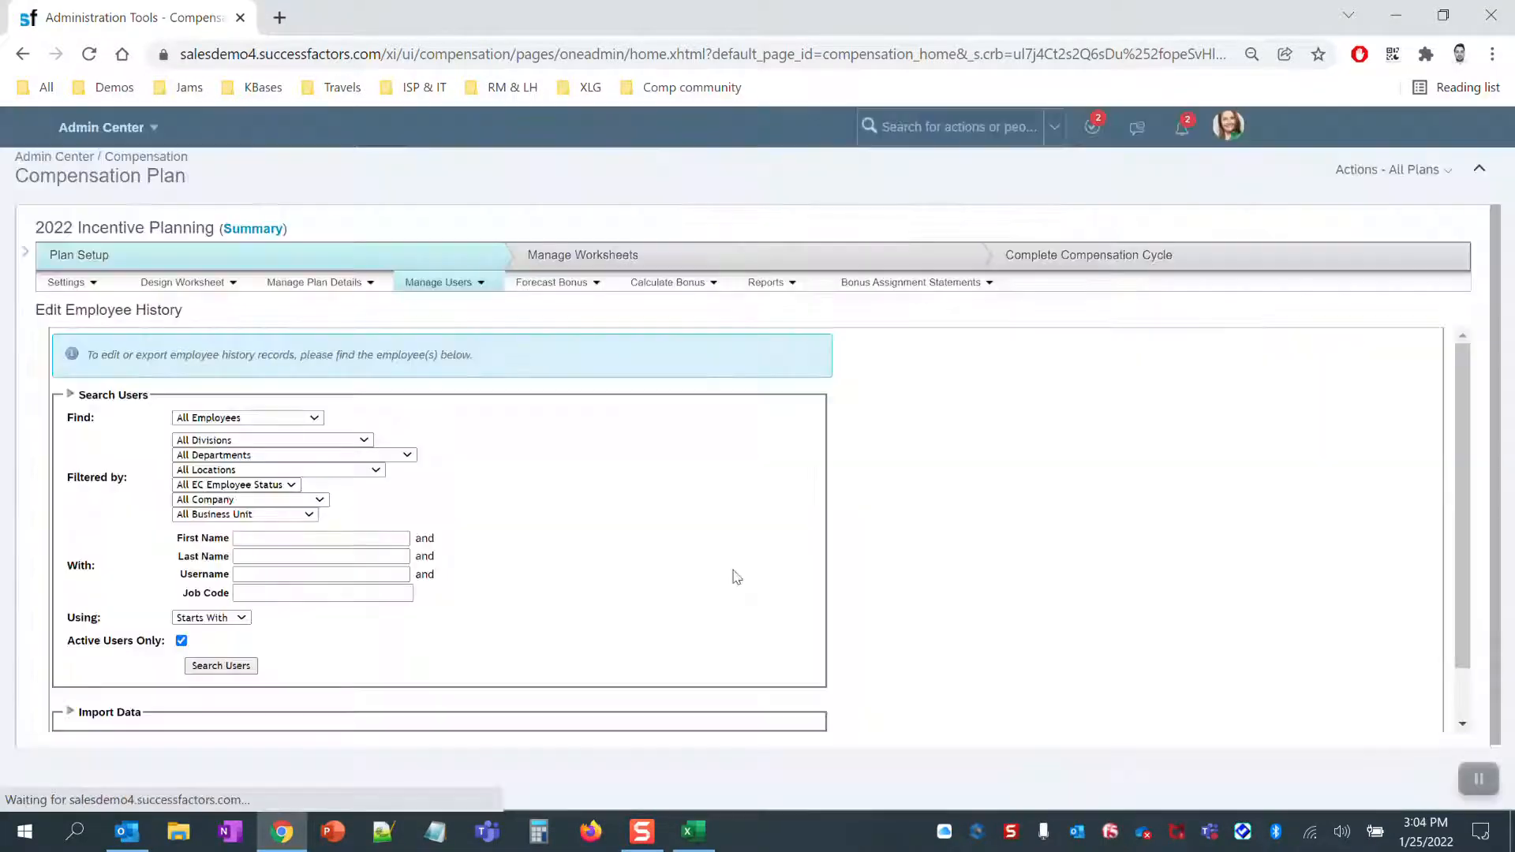
left_click(182, 641)
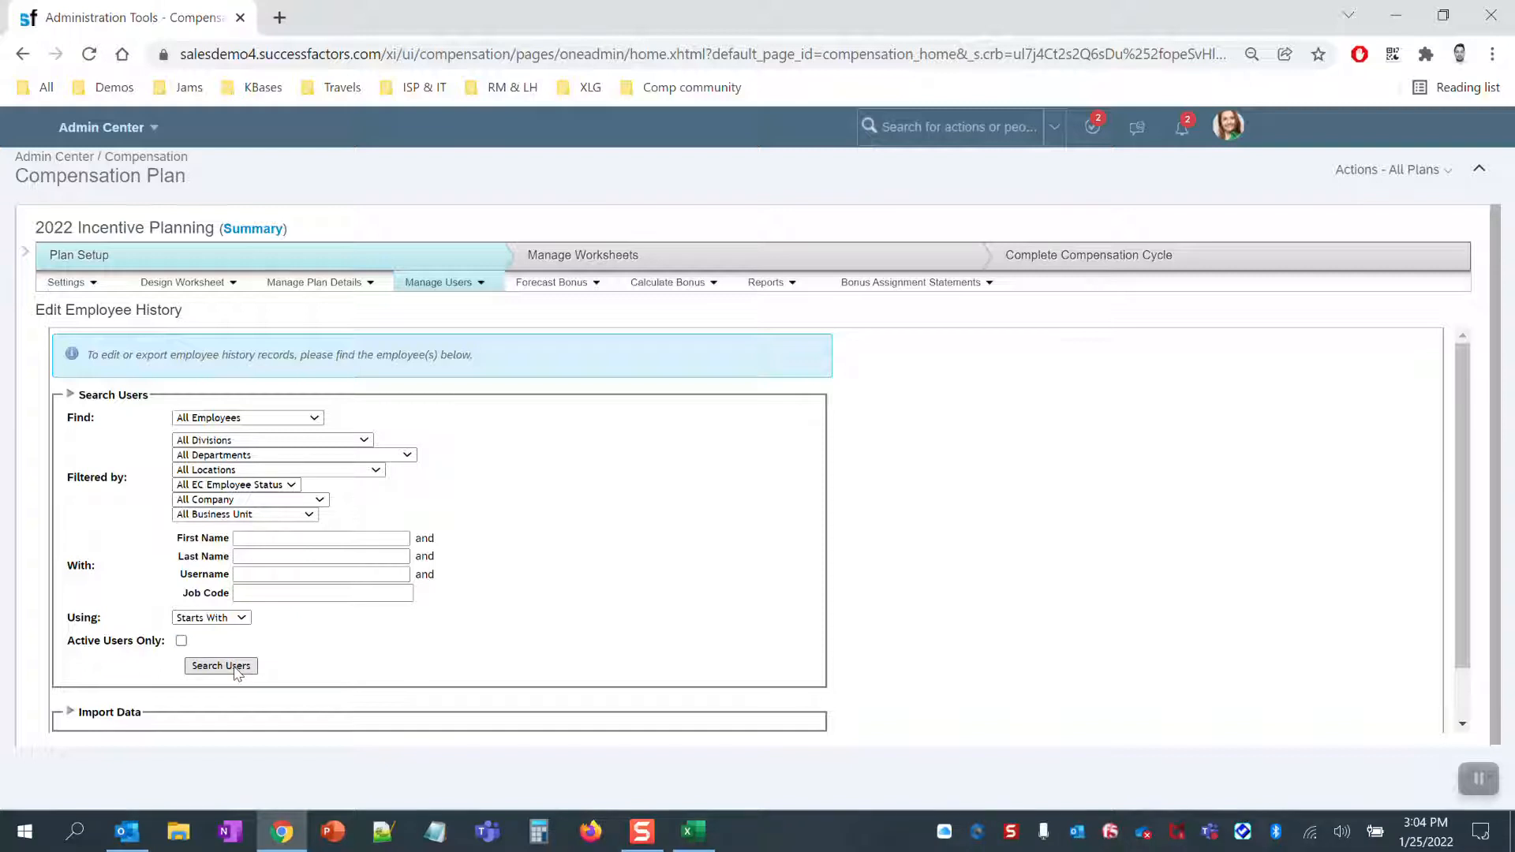
left_click(229, 667)
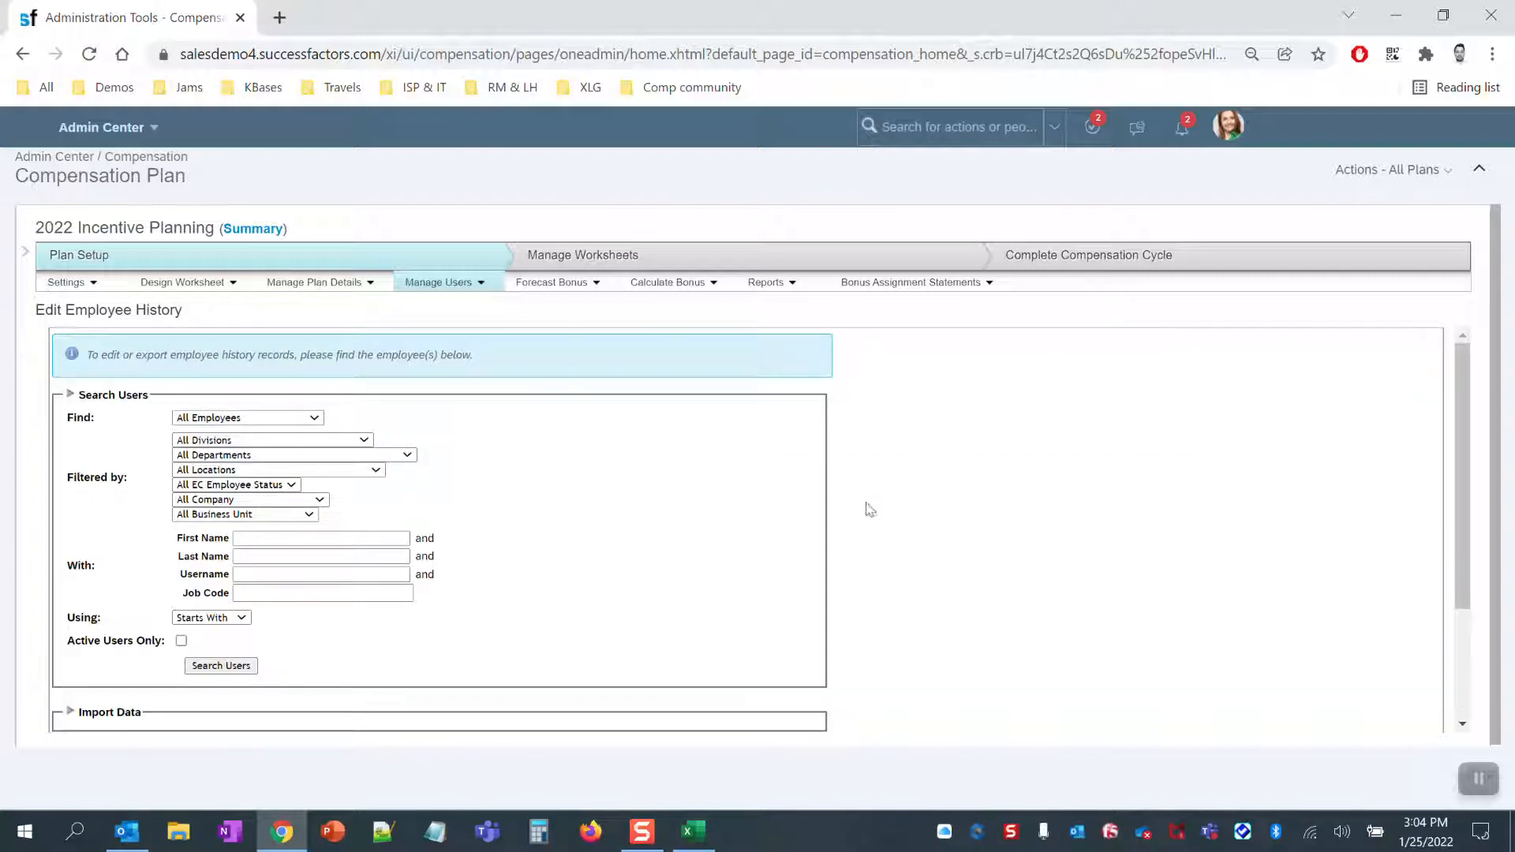
left_click_drag(1465, 366, 1478, 529)
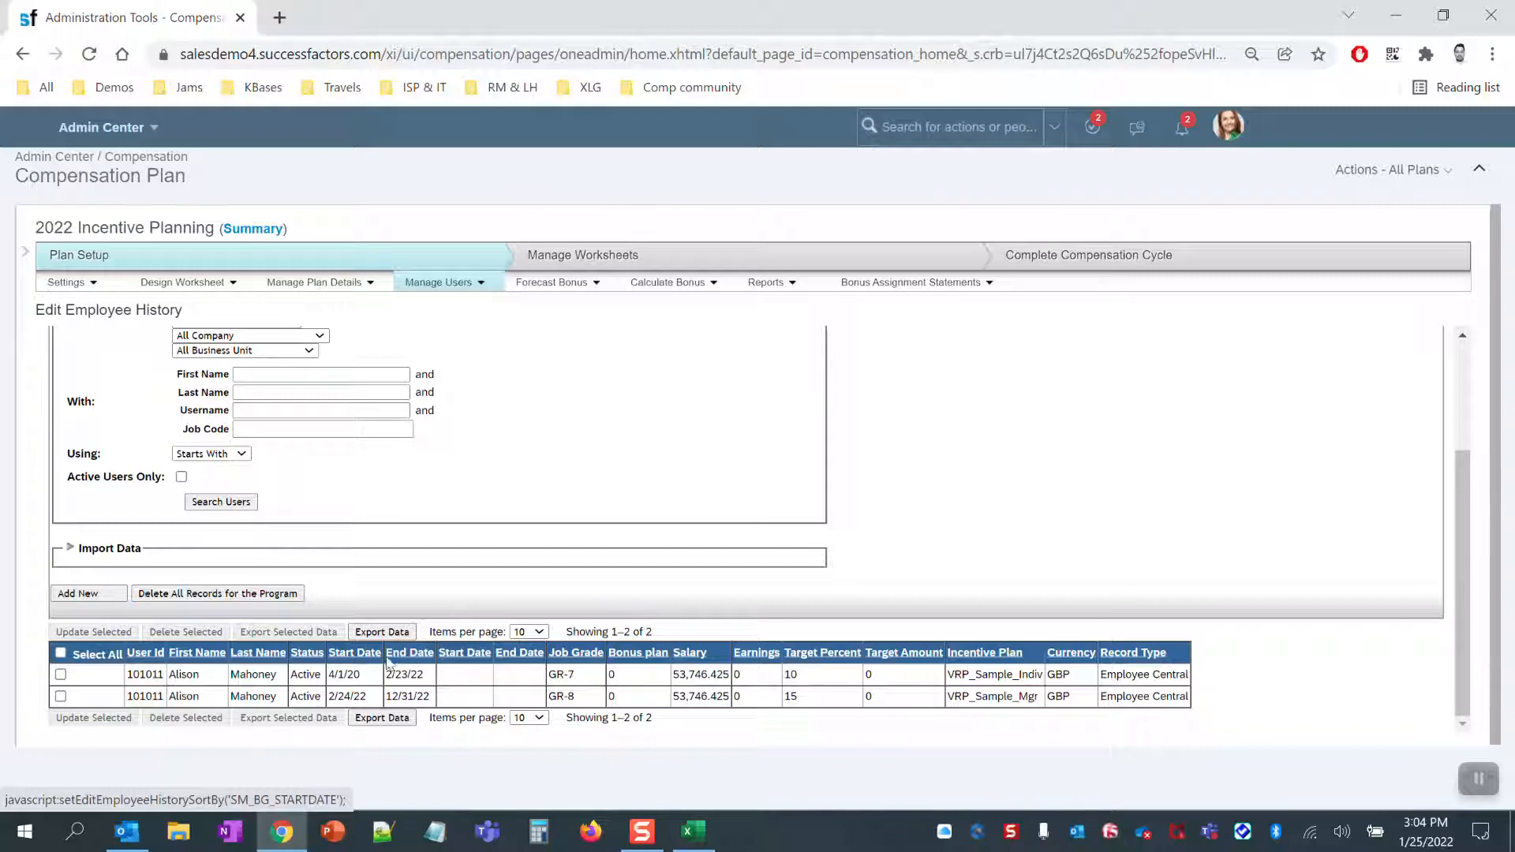
- Search the available actions for "manage business" and open Manage Business Configuration
left_click(947, 126)
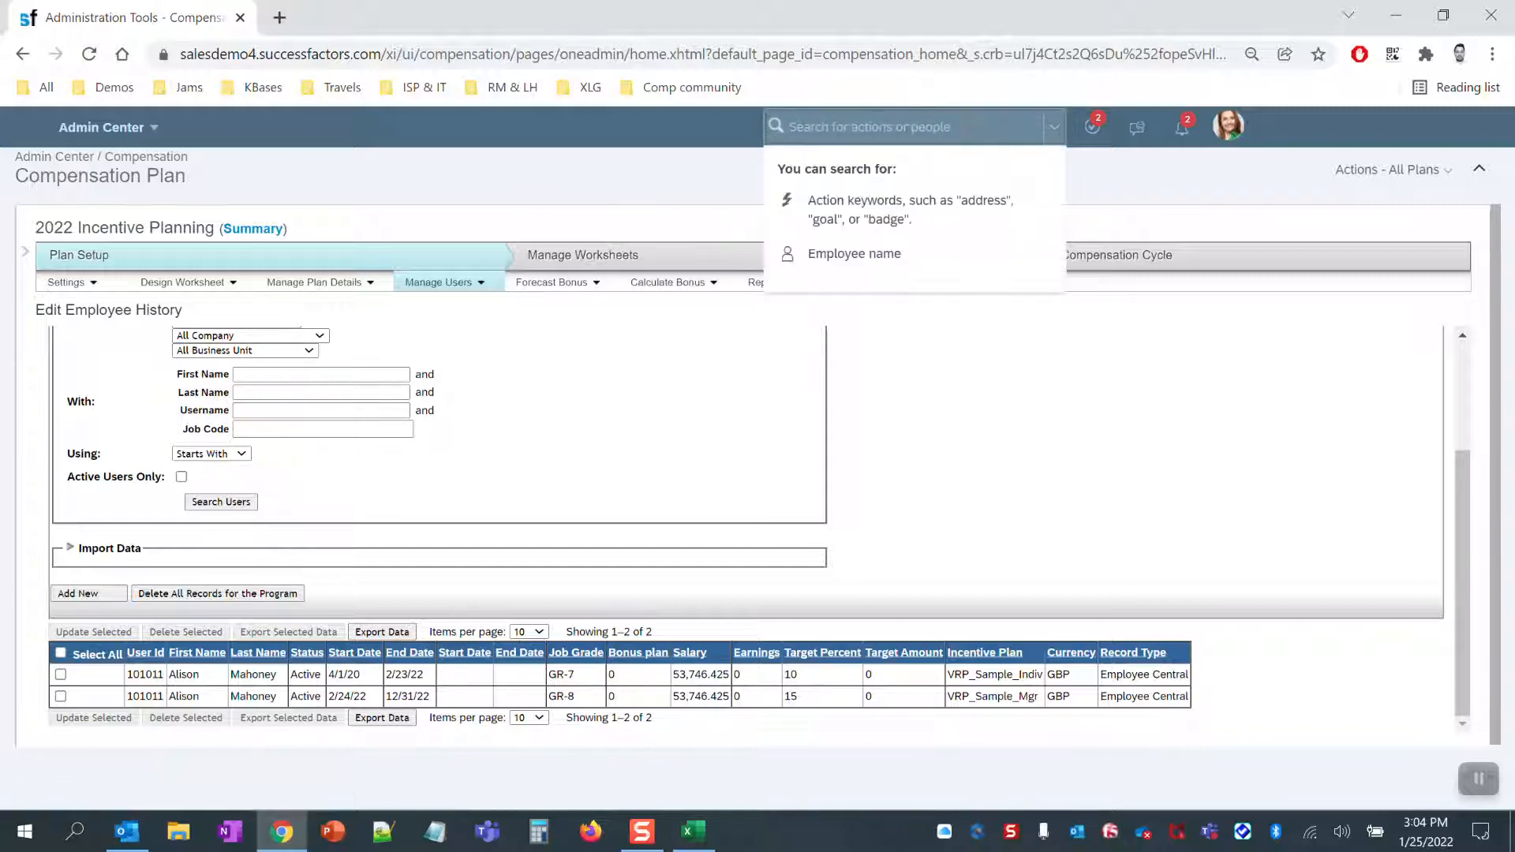
type("manage busines")
key("BackSpace")
key("BackSpace")
type("siness")
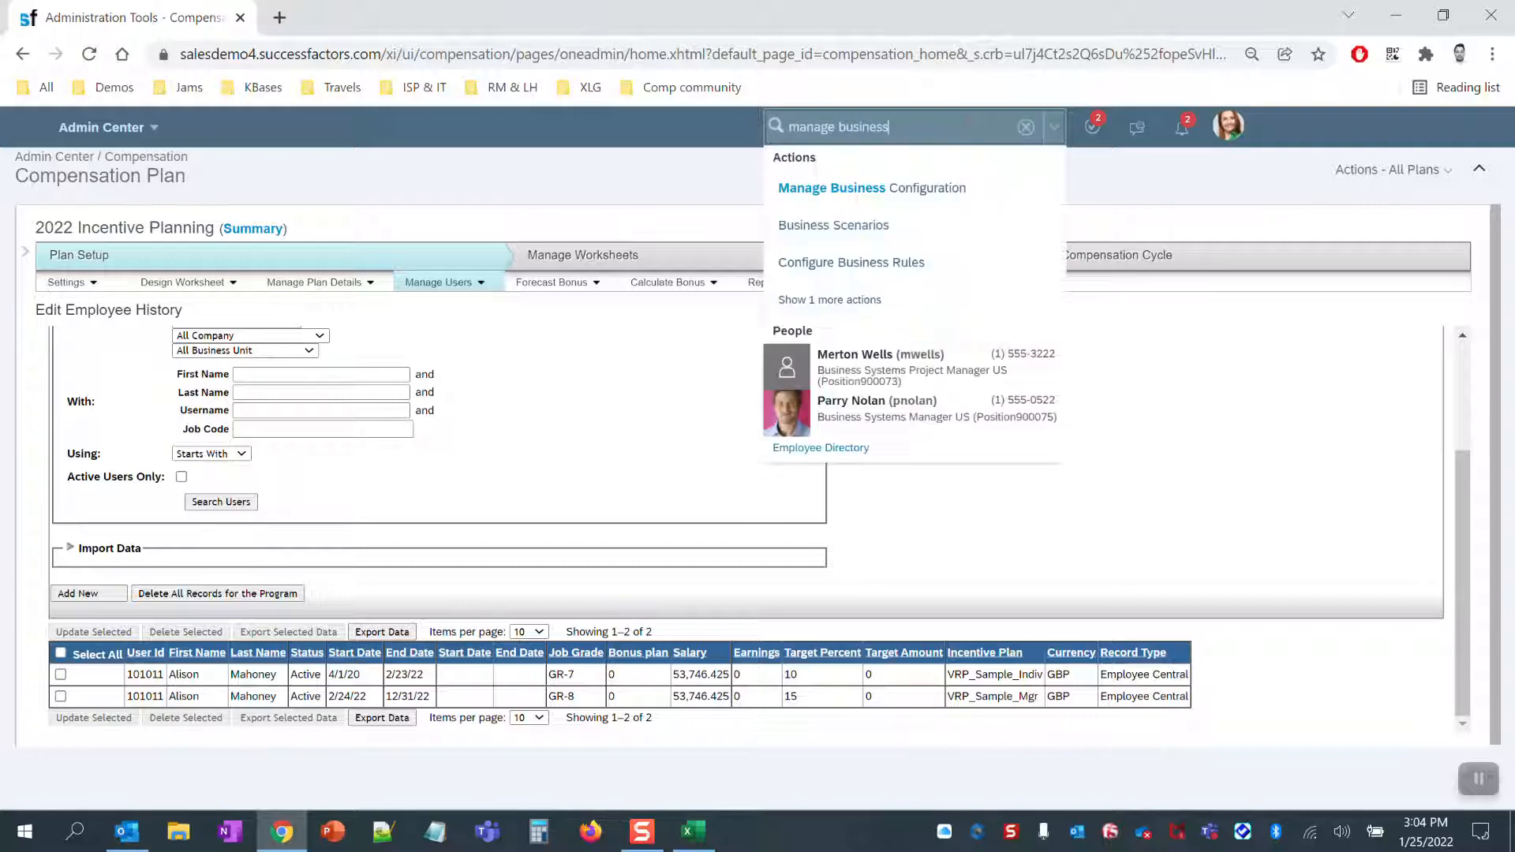
left_click(955, 187)
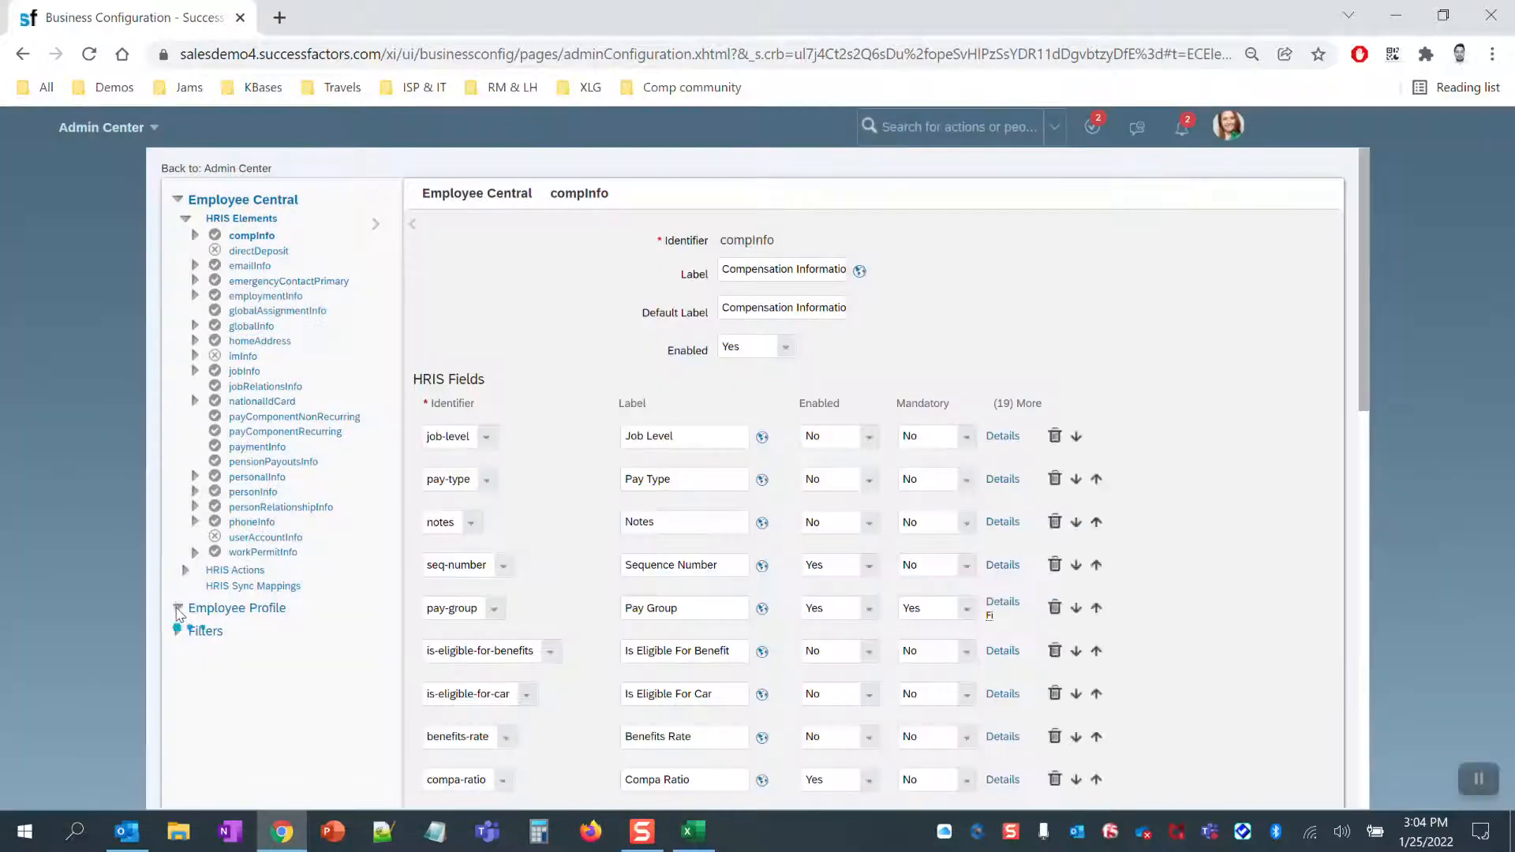
- Open the varPayEmpHistDataInt background element under Employee Profile
left_click(180, 610)
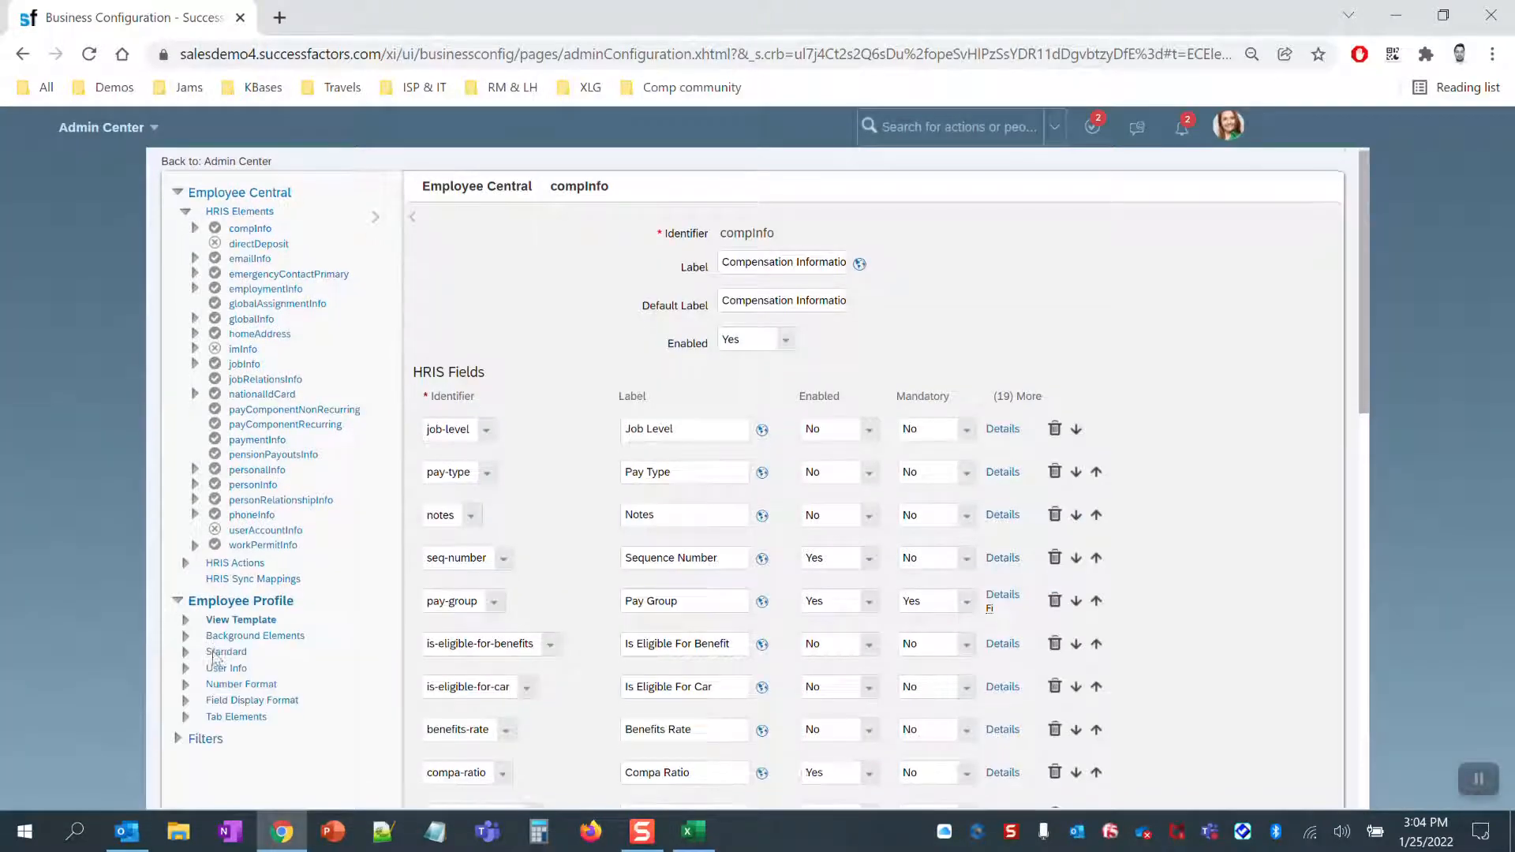
scroll(203, 553, "down", 3)
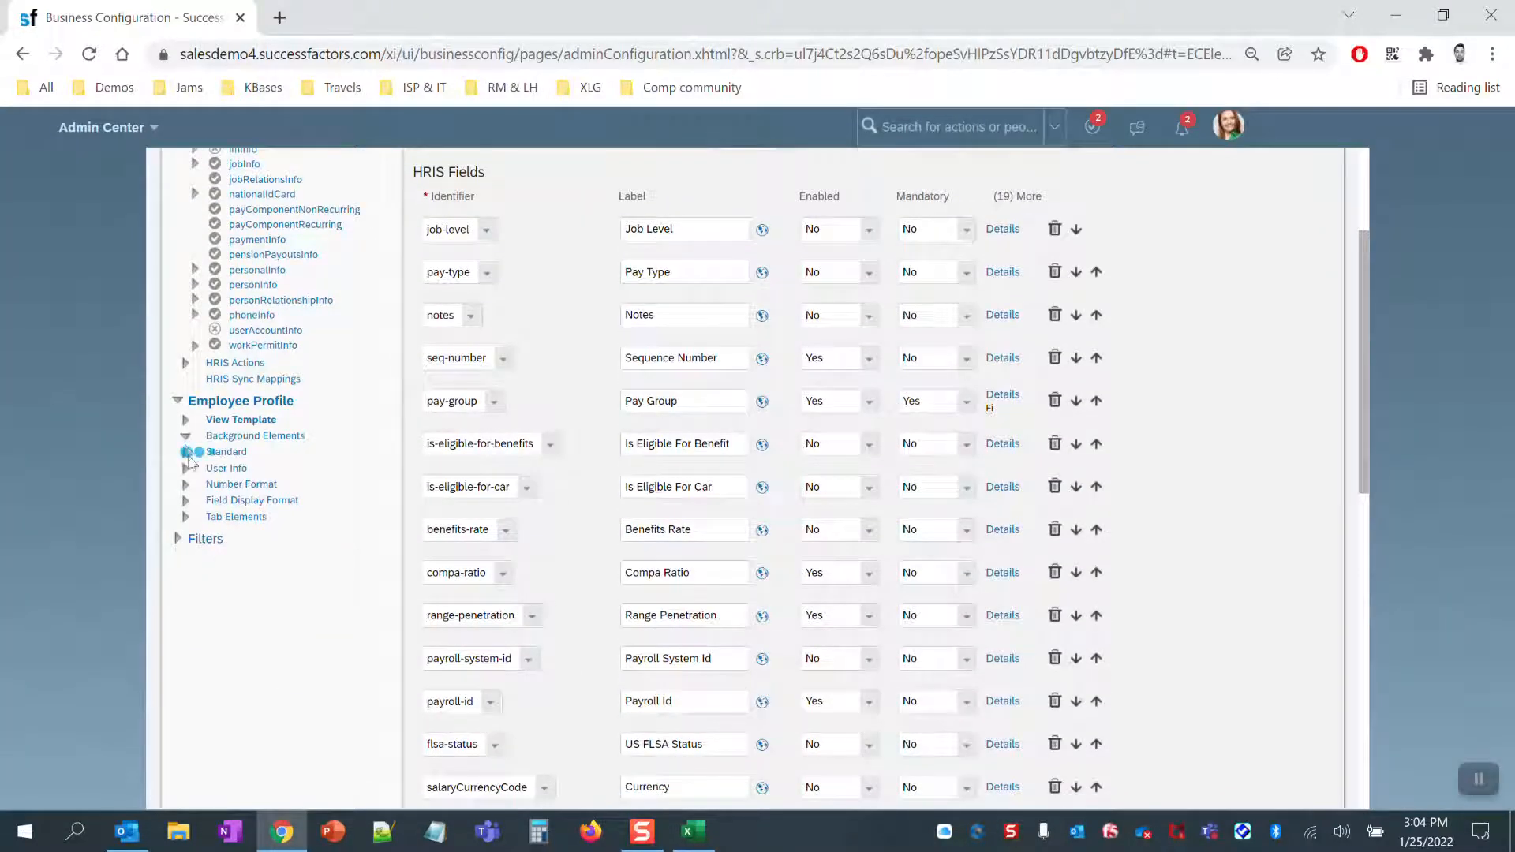
left_click(185, 436)
scroll(241, 750, "down", 4)
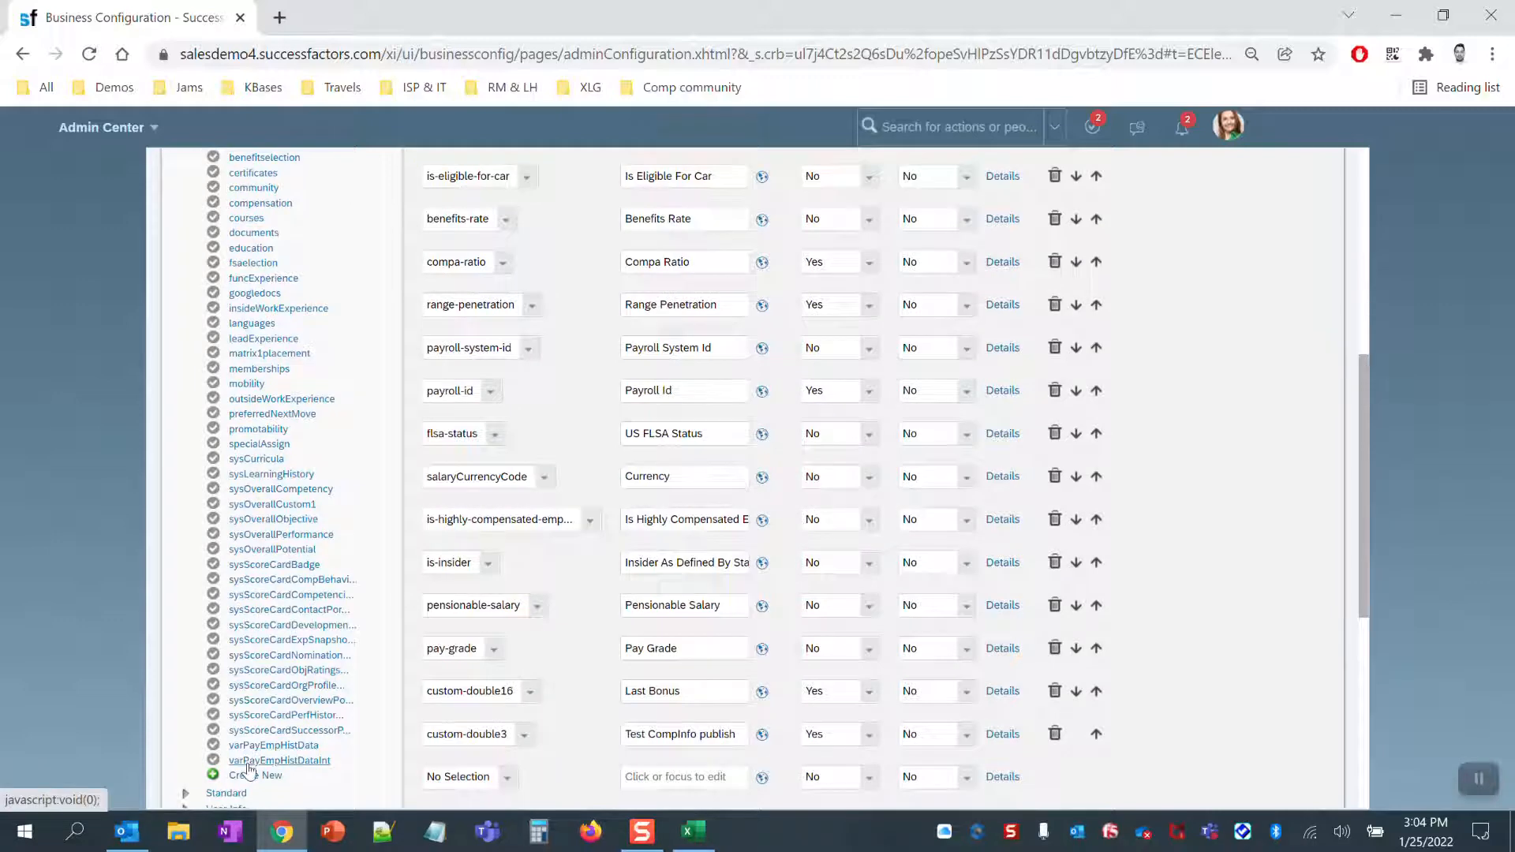
left_click(247, 761)
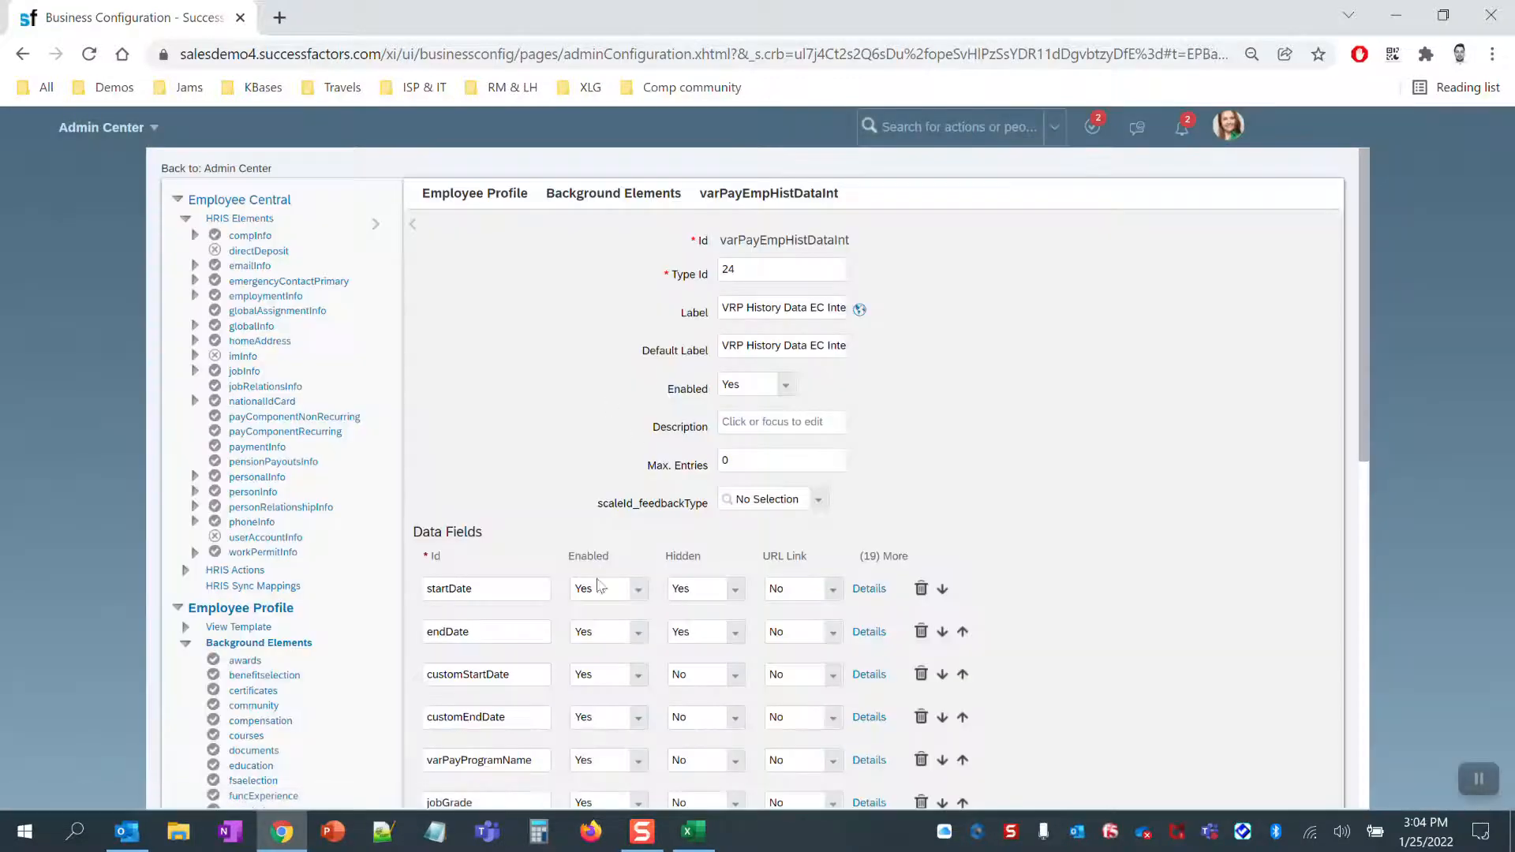
- Open the startDate field's details and set its label to "Start Date (hidden standard)"
left_click(868, 588)
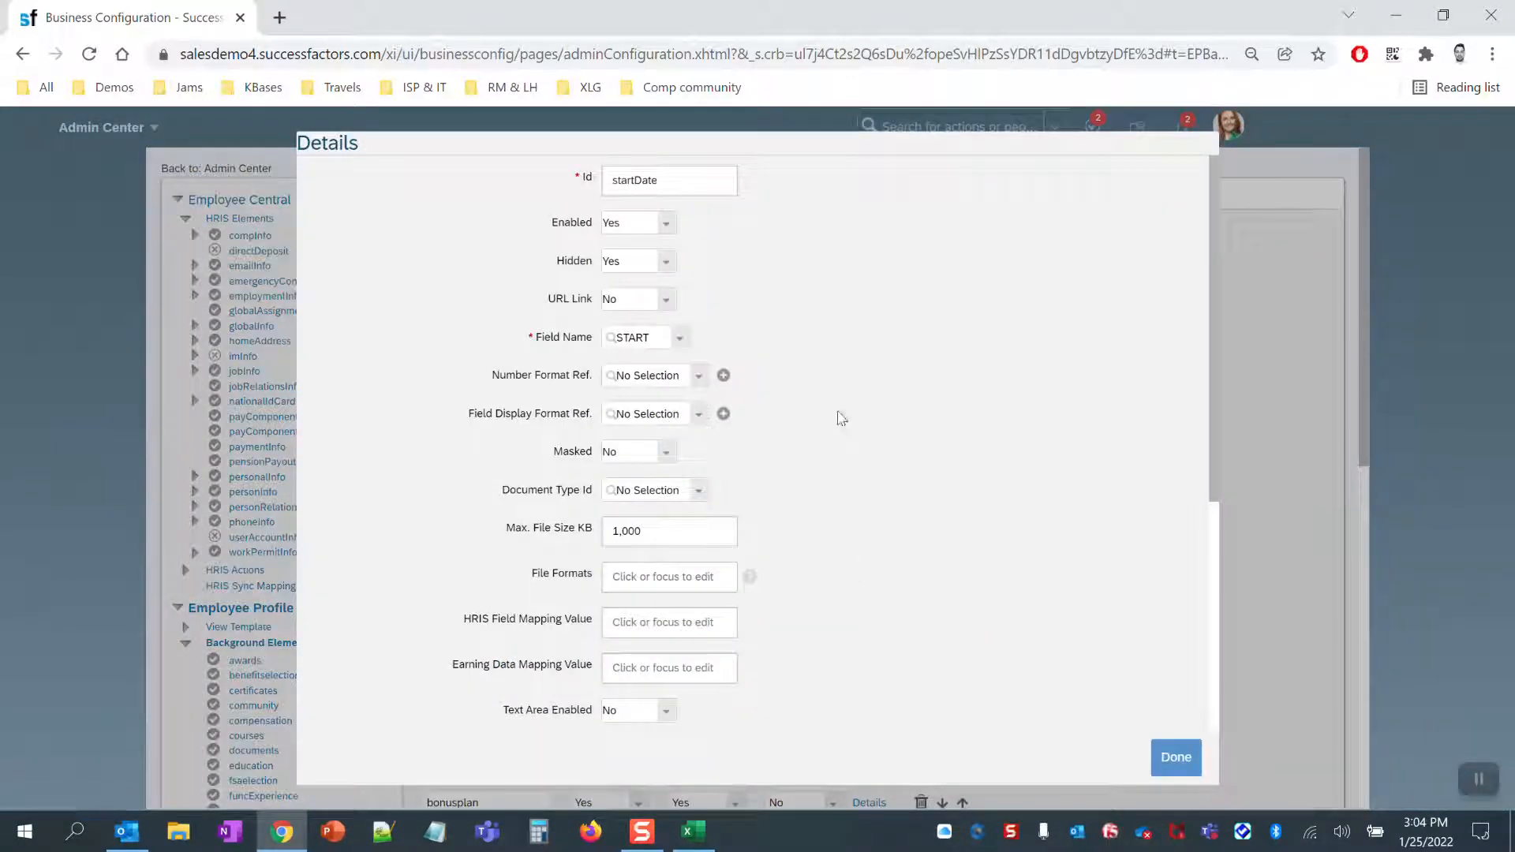
left_click_drag(1214, 360, 1225, 489)
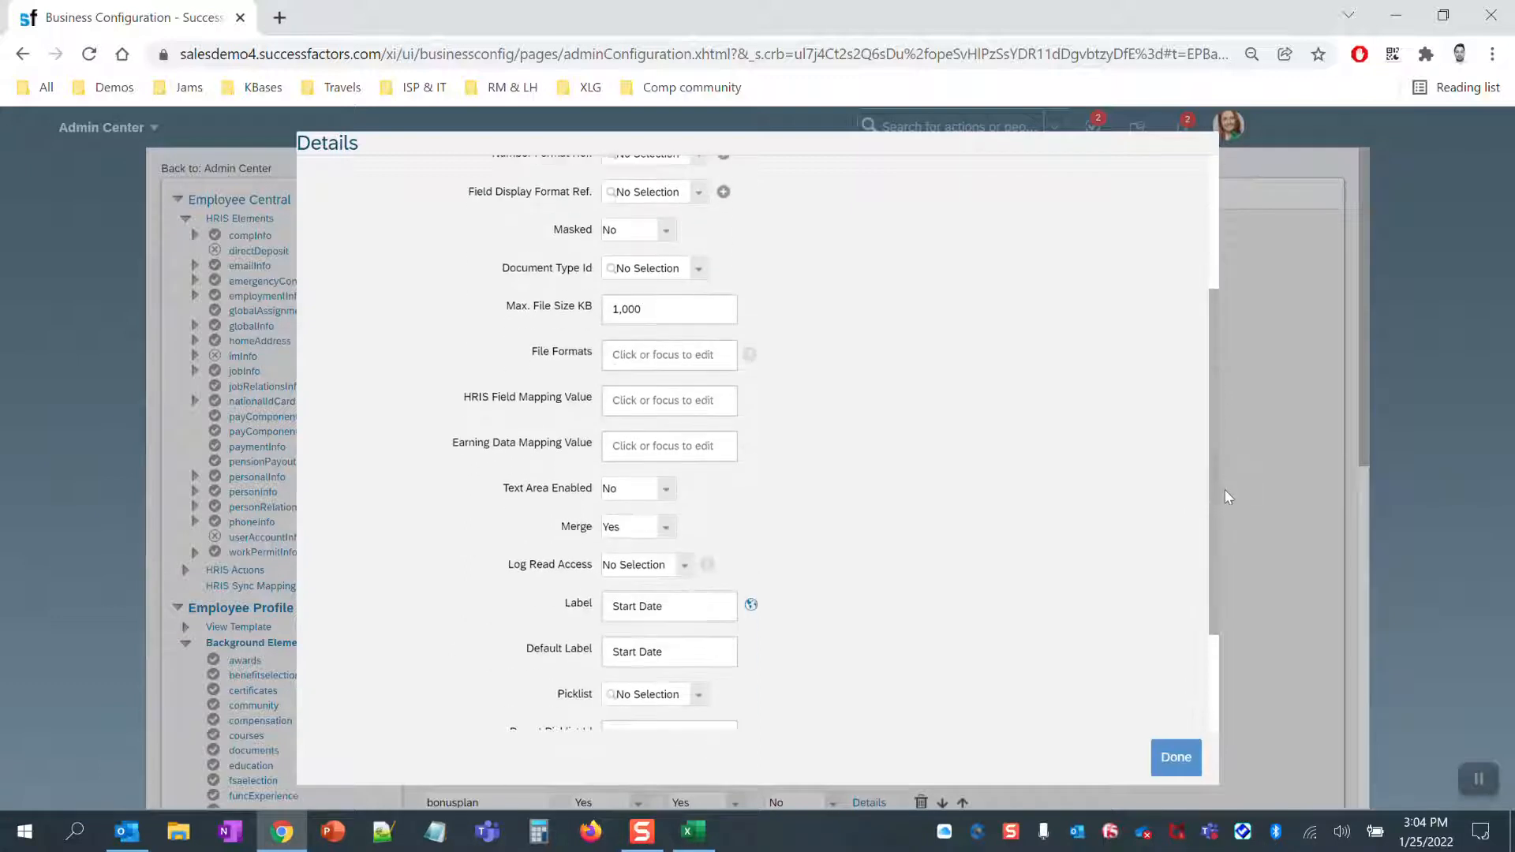
left_click(667, 609)
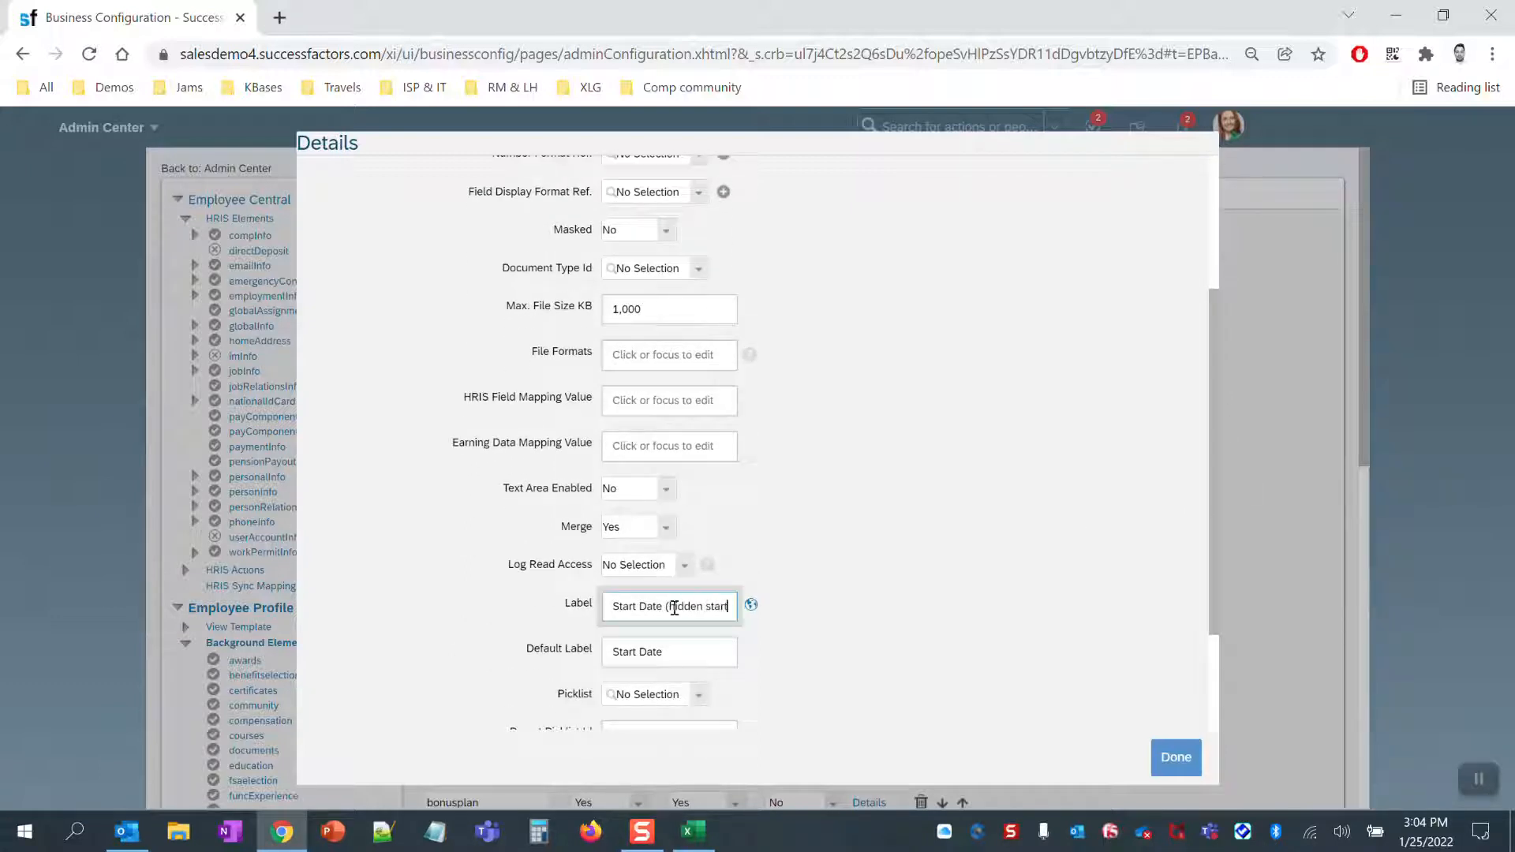
type("(hidden standard")
key("BackSpace")
key("BackSpace")
key("BackSpace")
key("BackSpace")
key("BackSpace")
key("BackSpace")
key("BackSpace")
type("tandard)")
- Copy the "(hidden standard)" suffix into the startDate default label so it reads "Start Date (hidden standard)"
left_click_drag(651, 610, 751, 605)
key("ctrl+c")
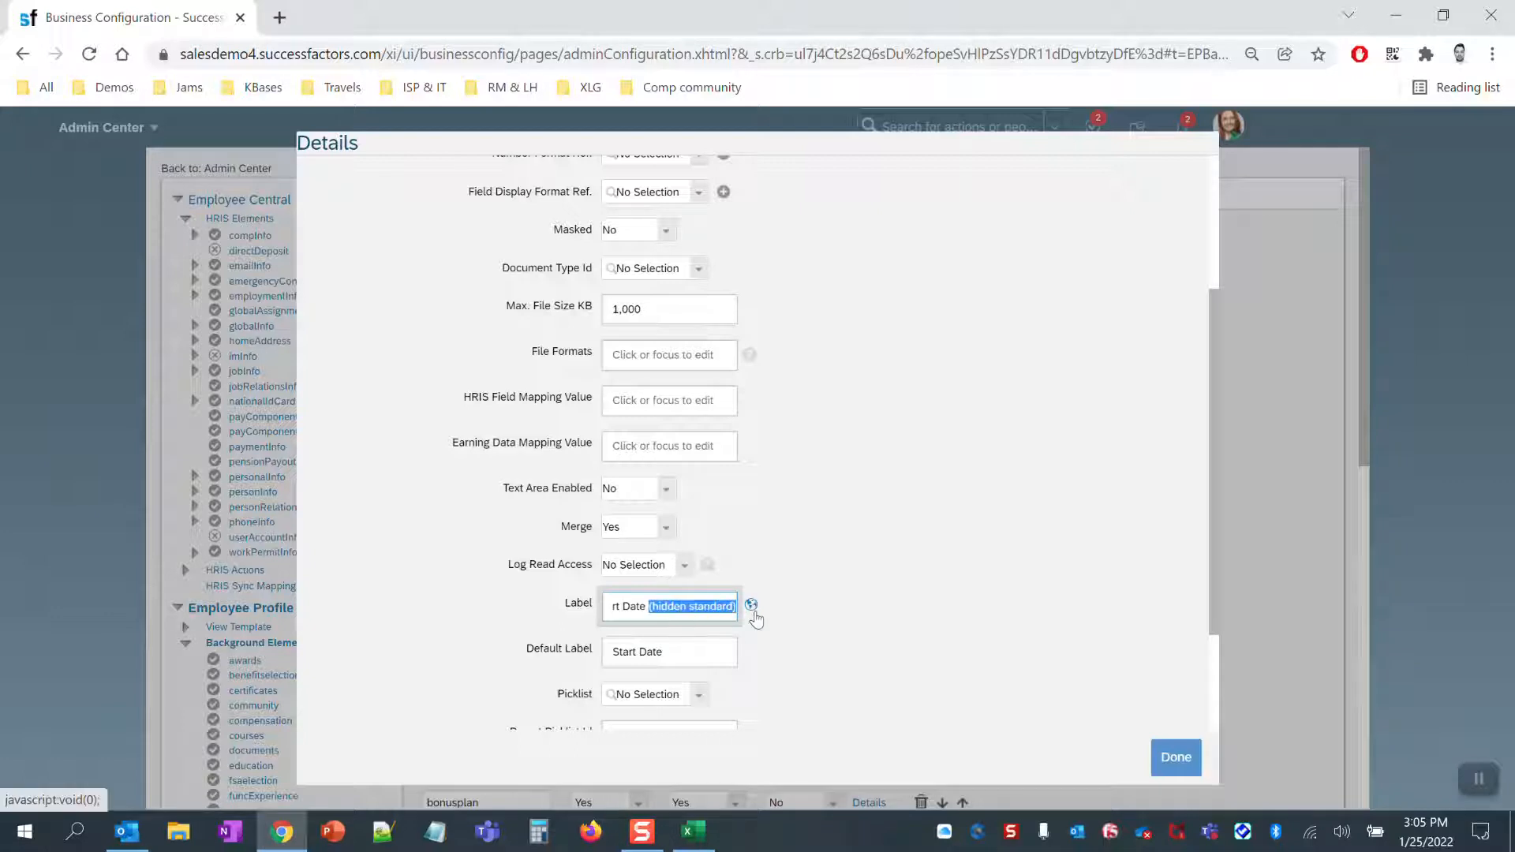
left_click(682, 655)
key("ctrl+v")
- Set the startDate label's default and French (France) translations to "Start Date (hidden standard)" and confirm the field details
triple_click(654, 651)
key("ctrl+c")
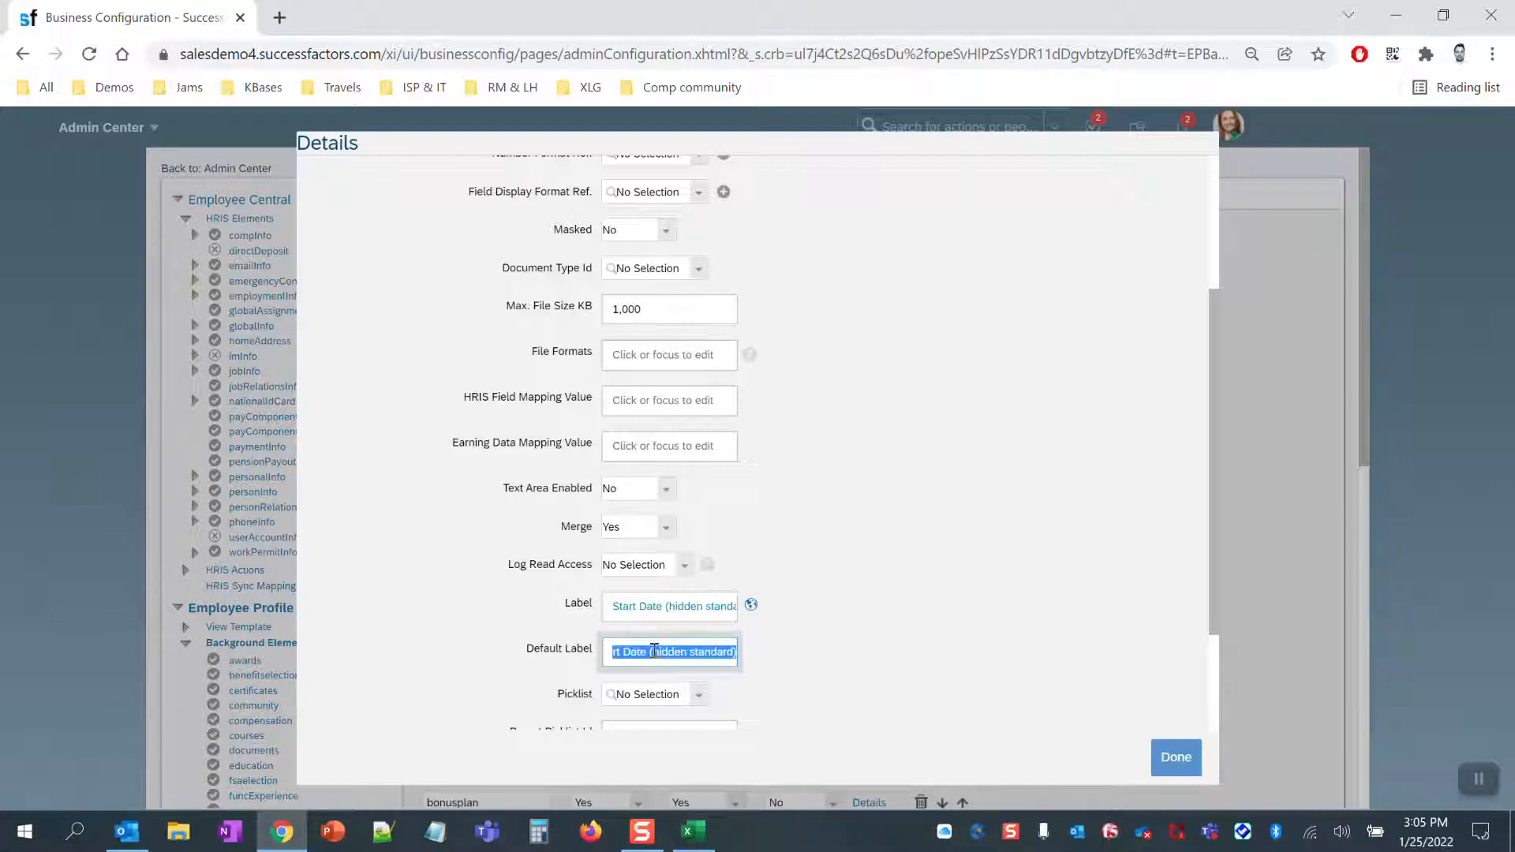
left_click(751, 605)
left_click(721, 393)
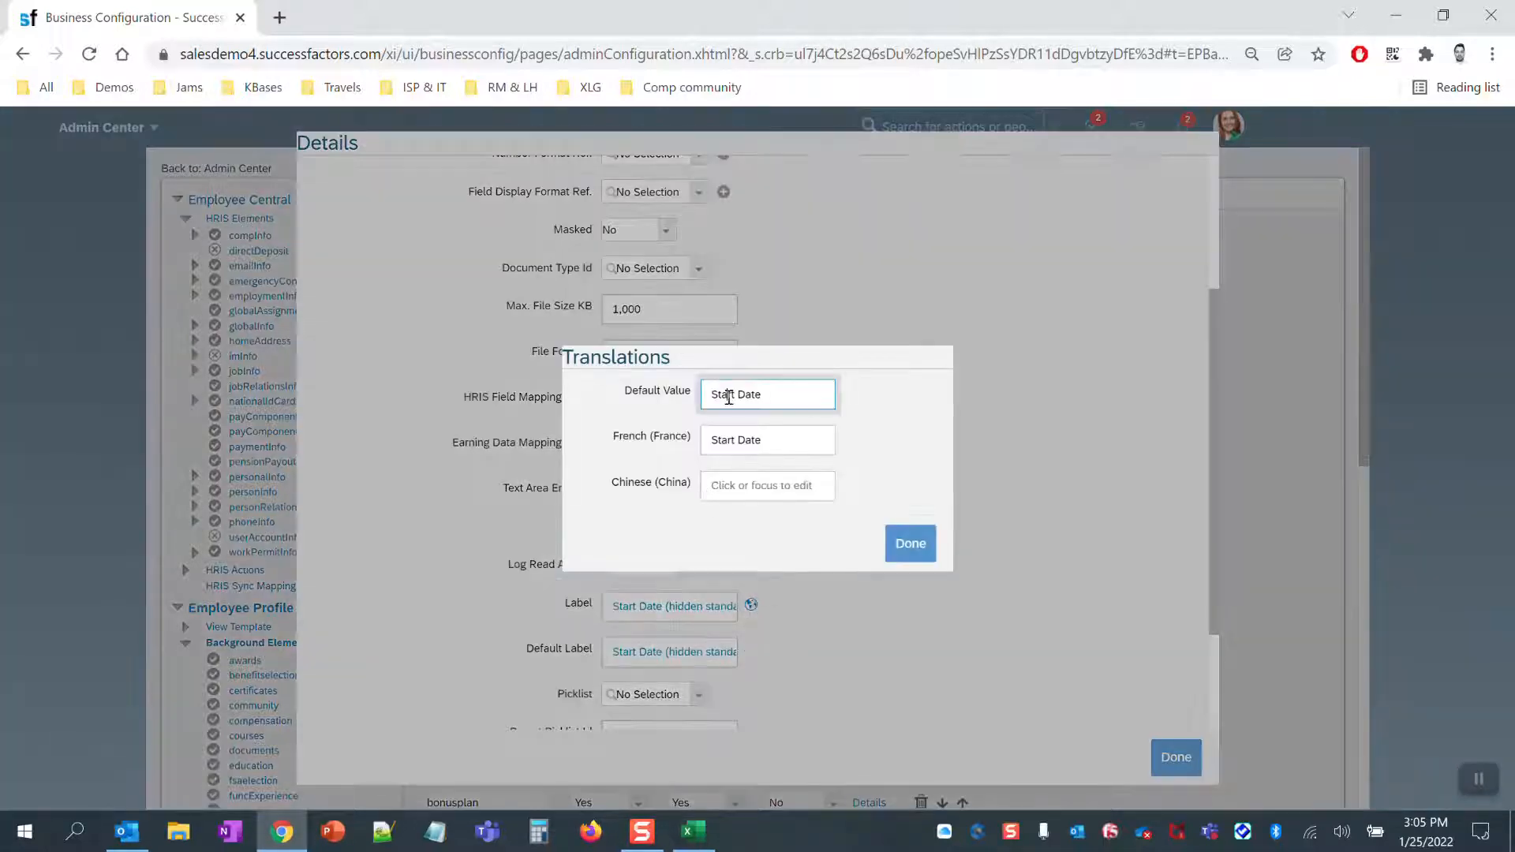
type("(hidden standard)")
left_click(738, 439)
triple_click(738, 440)
key("ctrl+v")
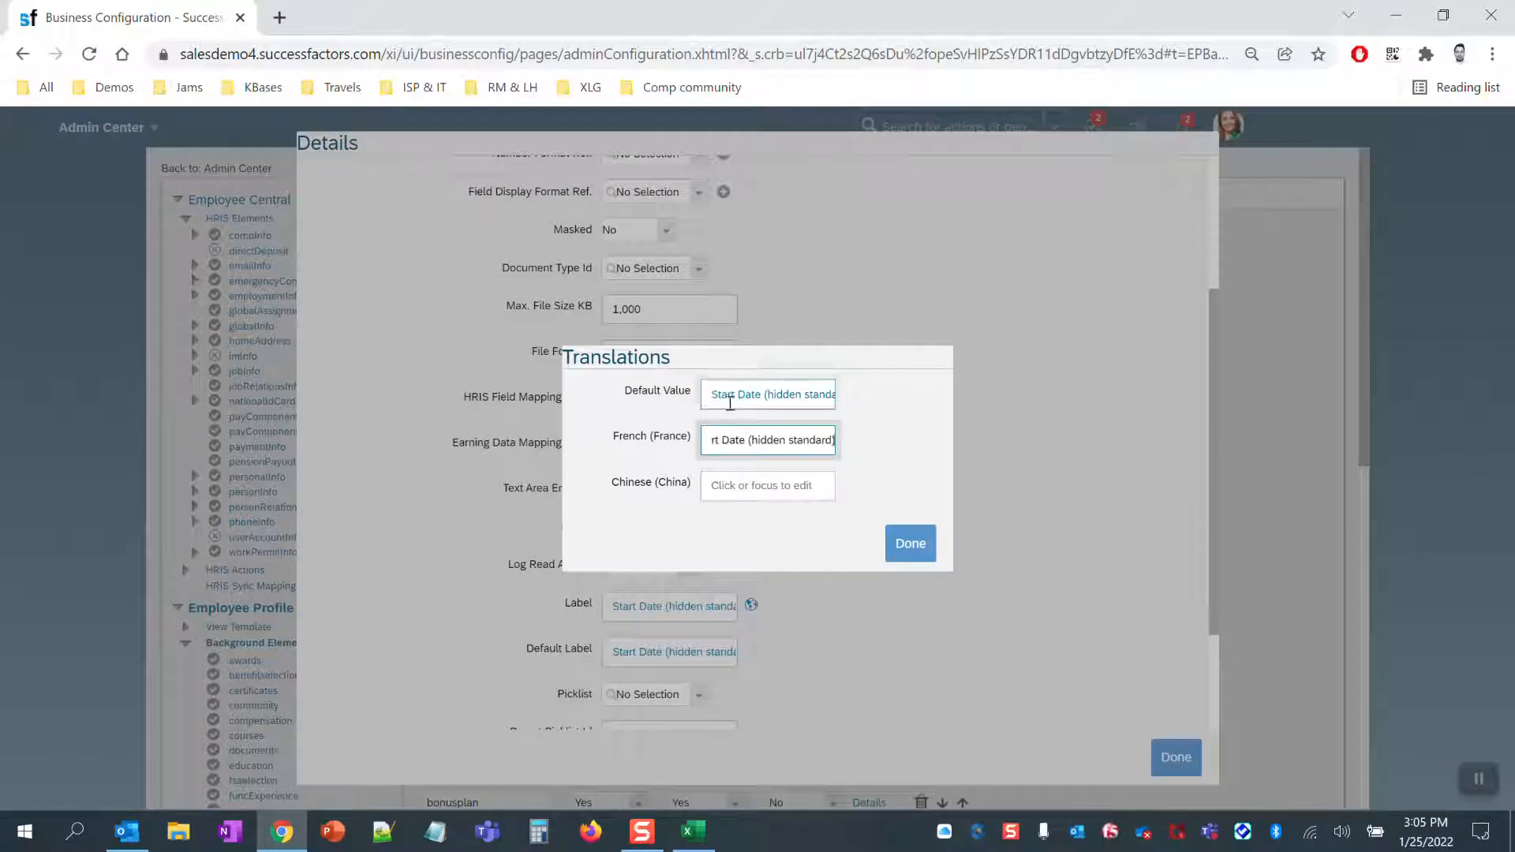
left_click_drag(734, 399, 661, 409)
left_click(909, 543)
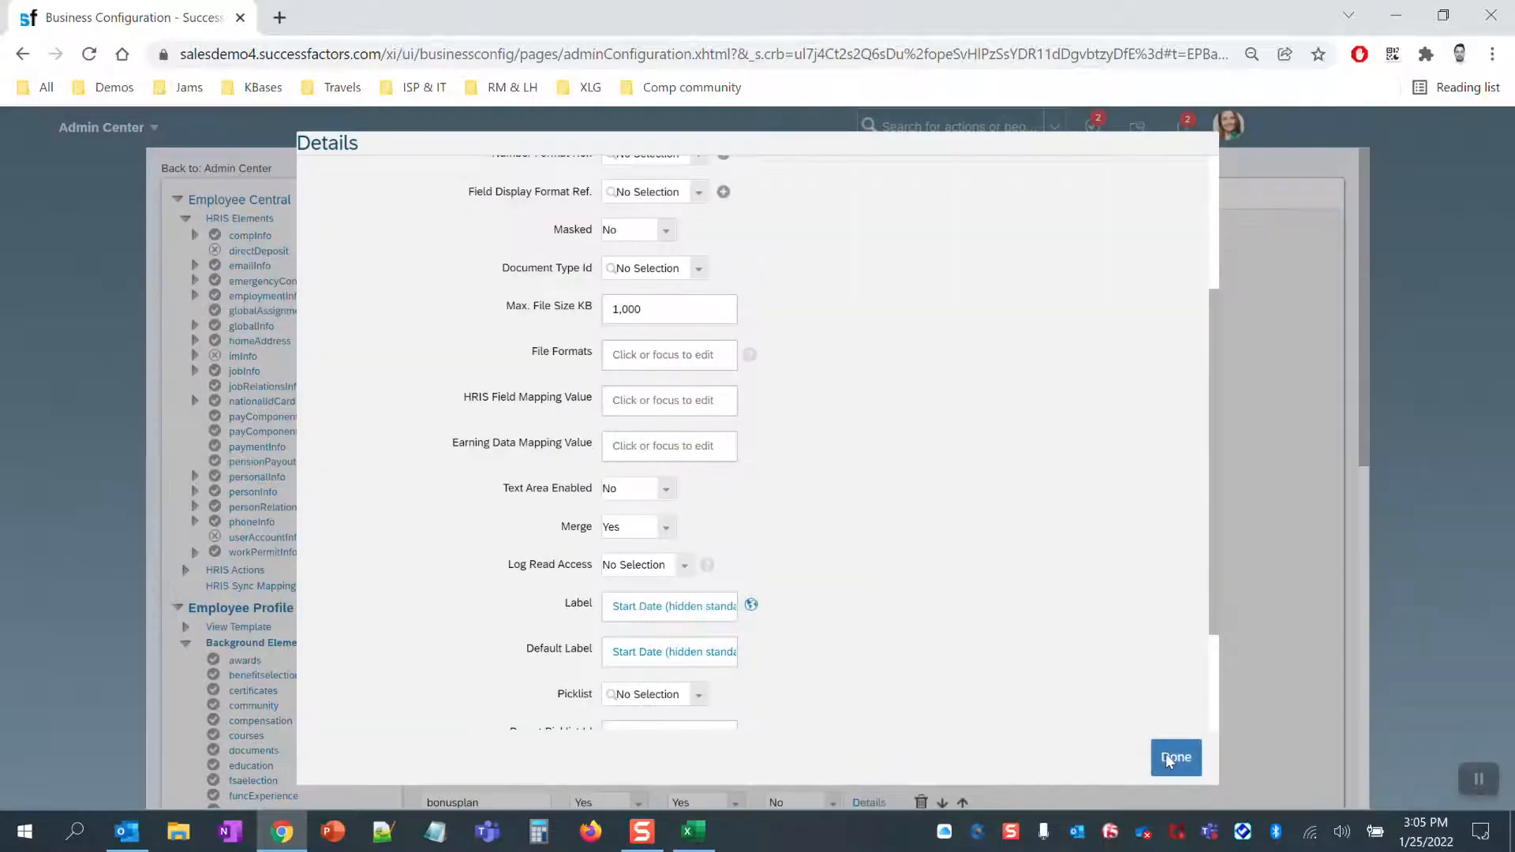
left_click(1175, 757)
- Open the endDate field's details, set its label to "End Date (hidden standard)" and copy that text
left_click(868, 631)
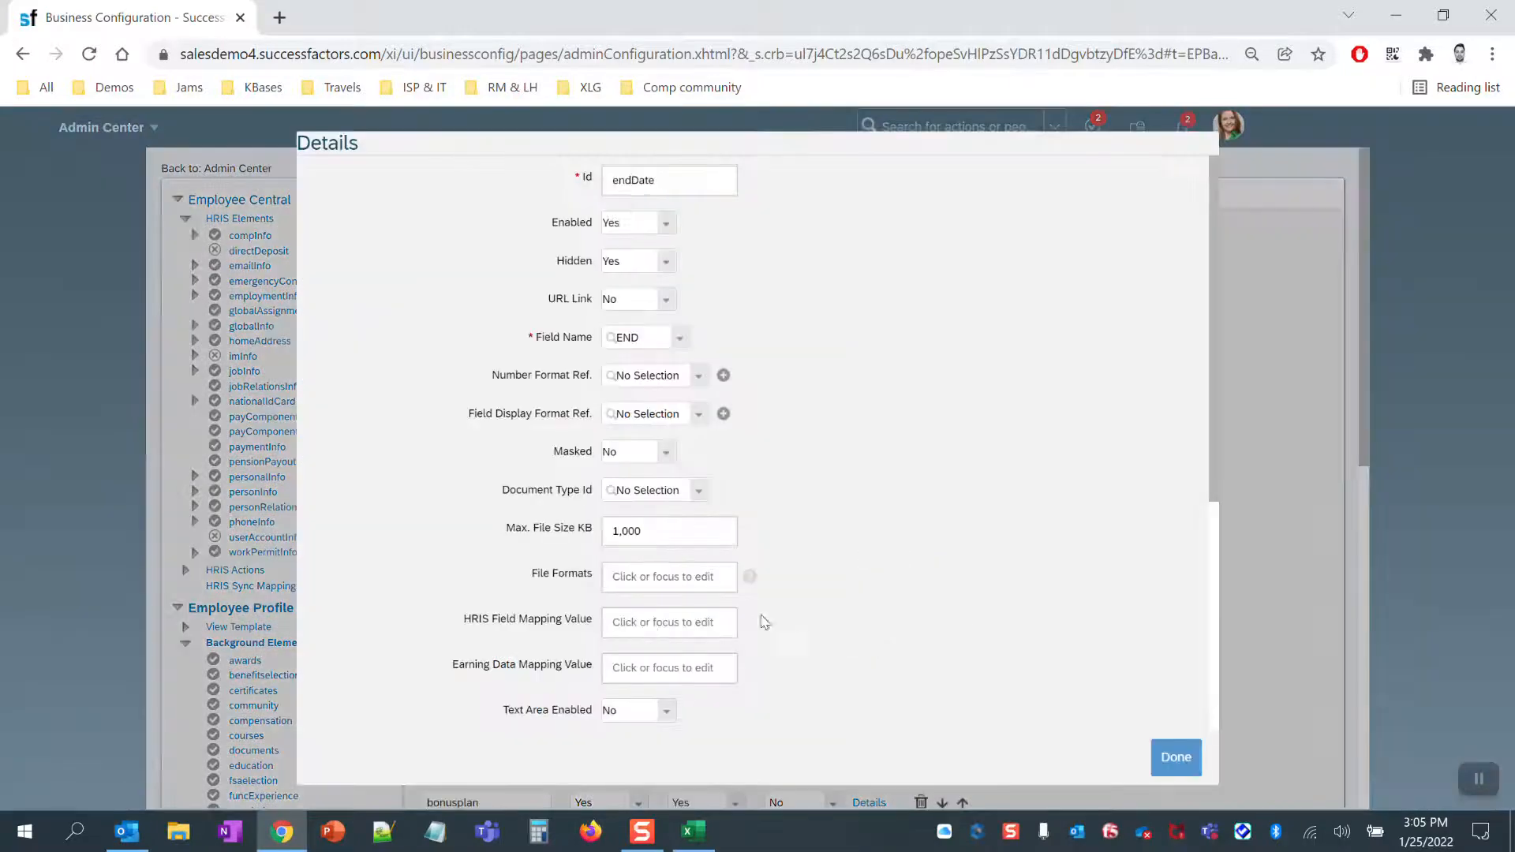
scroll(683, 616, "down", 3)
left_click(677, 621)
triple_click(677, 621)
key("ctrl+v")
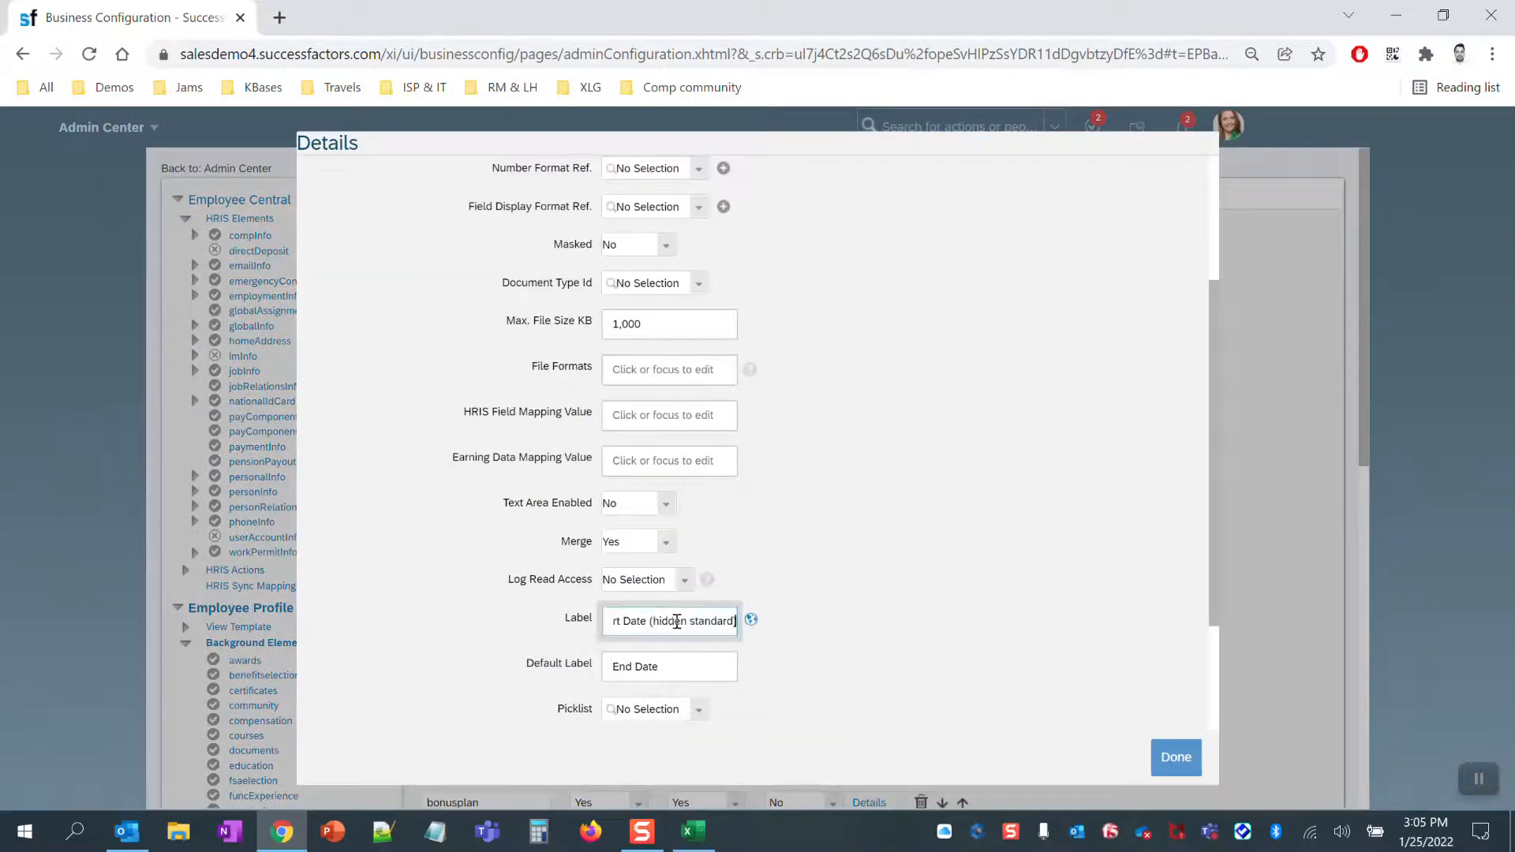
left_click_drag(620, 621, 584, 629)
type("End")
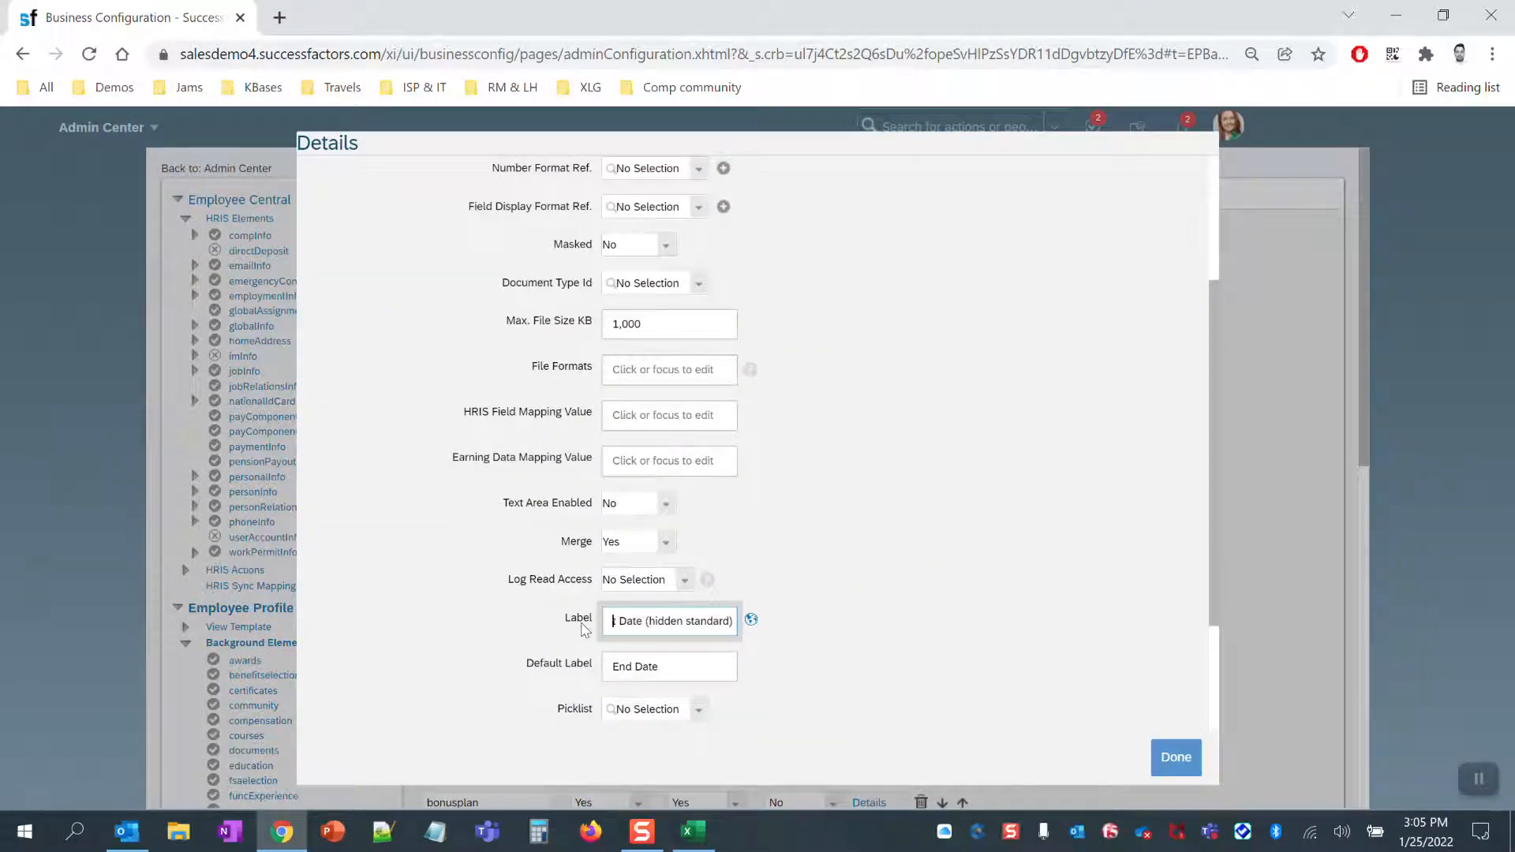
key("Delete")
triple_click(632, 624)
key("ctrl+c")
- Set the endDate label's default and French (France) translations to "End Date (hidden standard)"
left_click(751, 621)
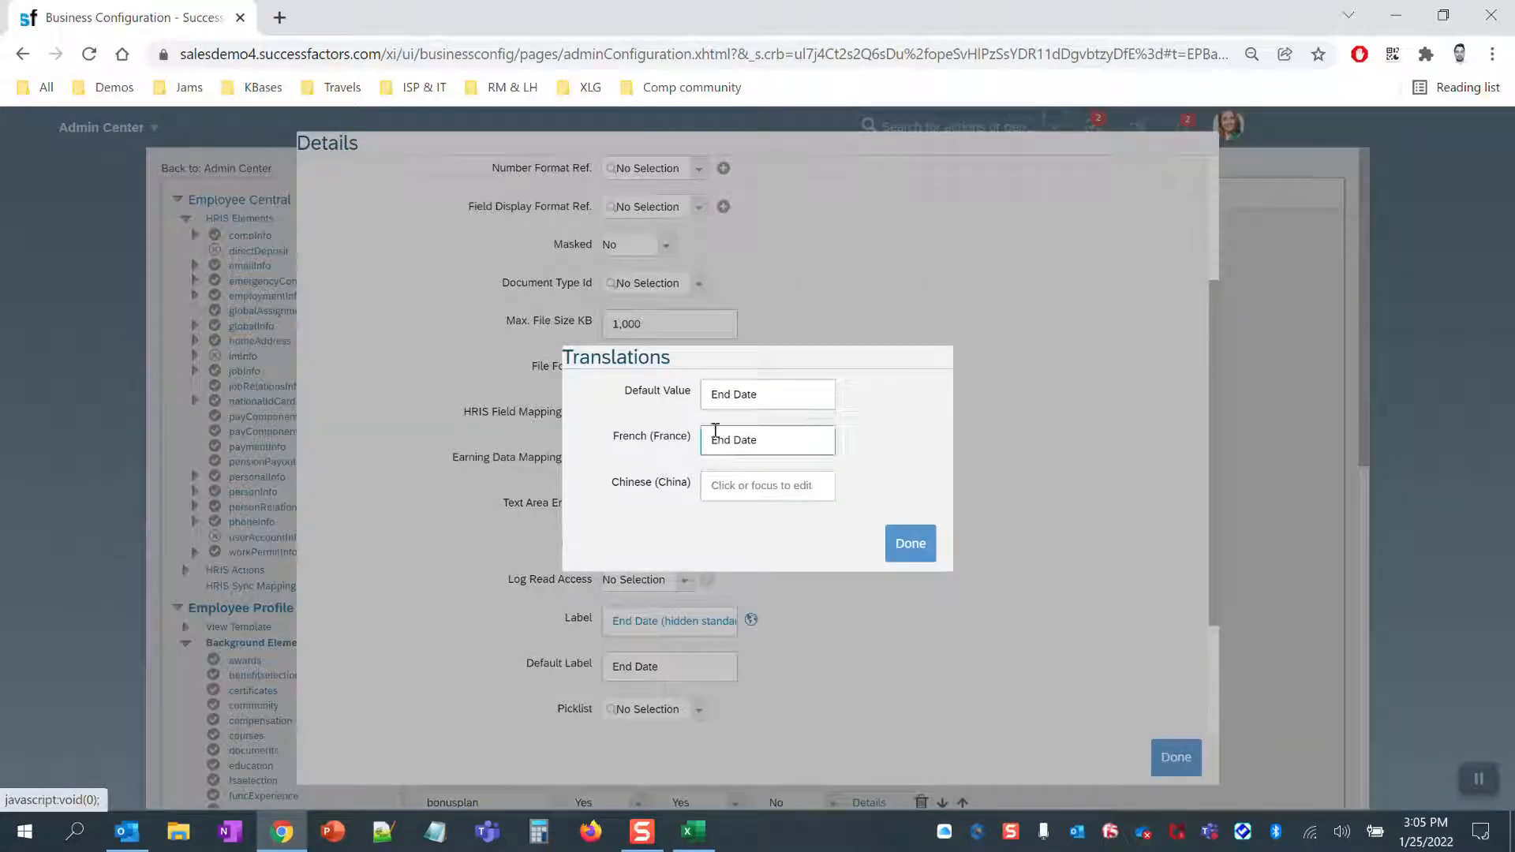
triple_click(721, 395)
key("ctrl+v")
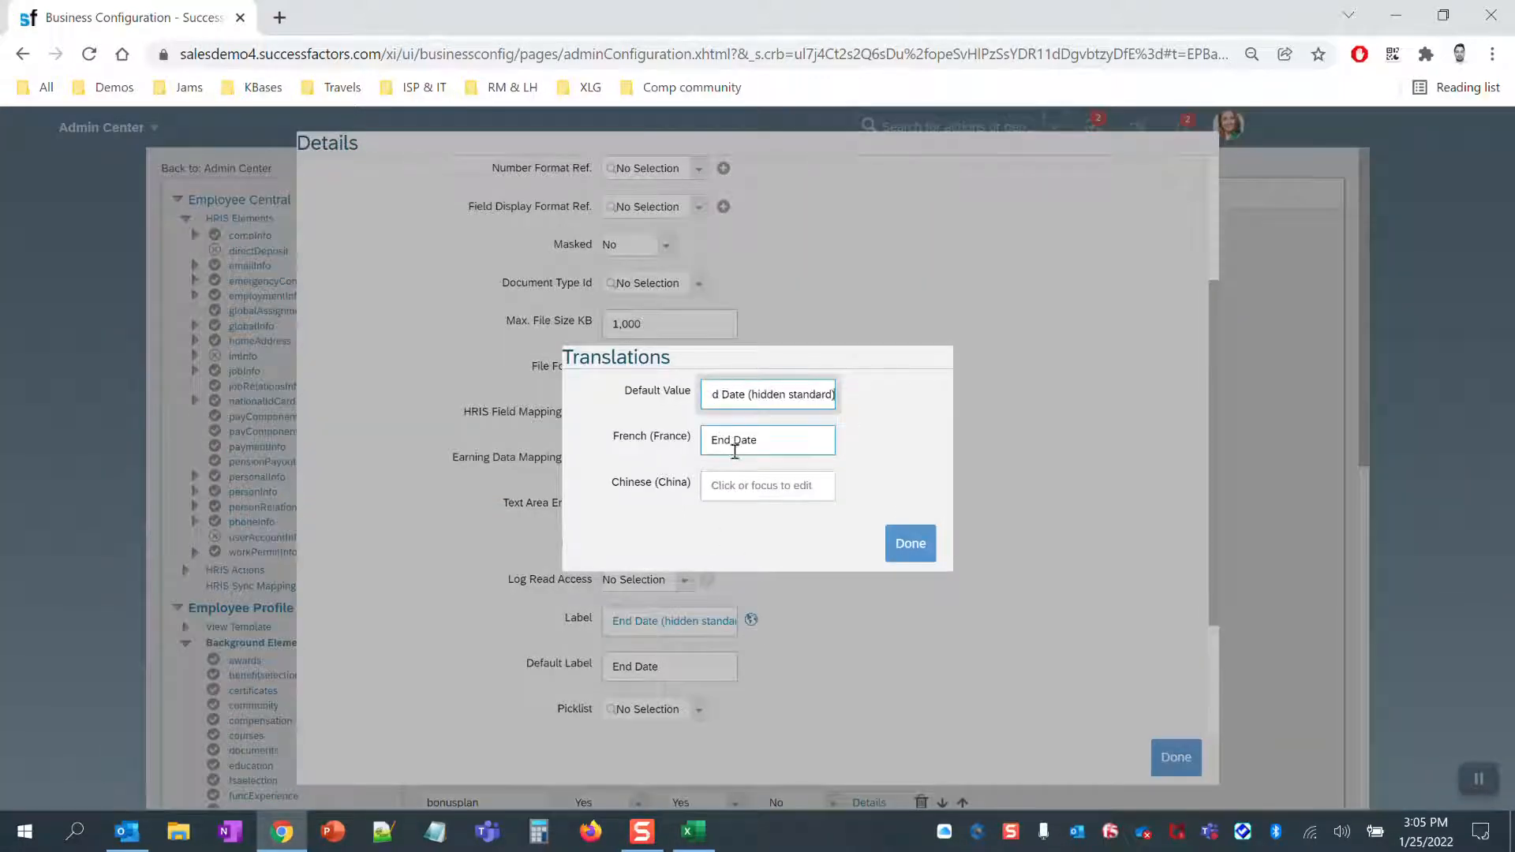
triple_click(734, 440)
key("ctrl+v")
left_click(907, 545)
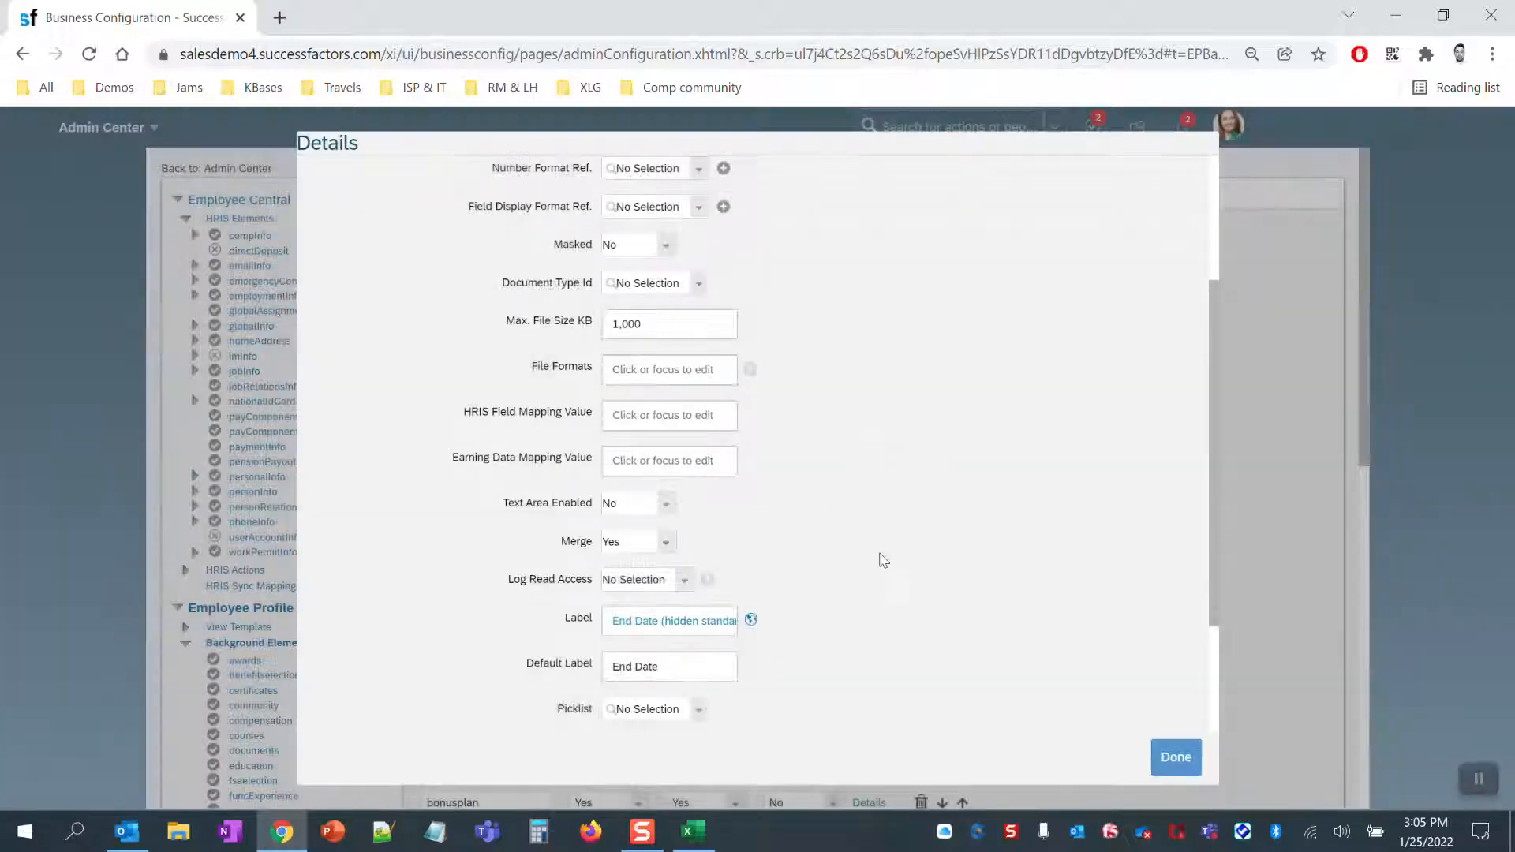
- Set the endDate default label to "End Date (hidden standard)", confirm the field details and save the varPayEmpHistDataInt element
triple_click(673, 666)
key("ctrl+v")
left_click(1176, 757)
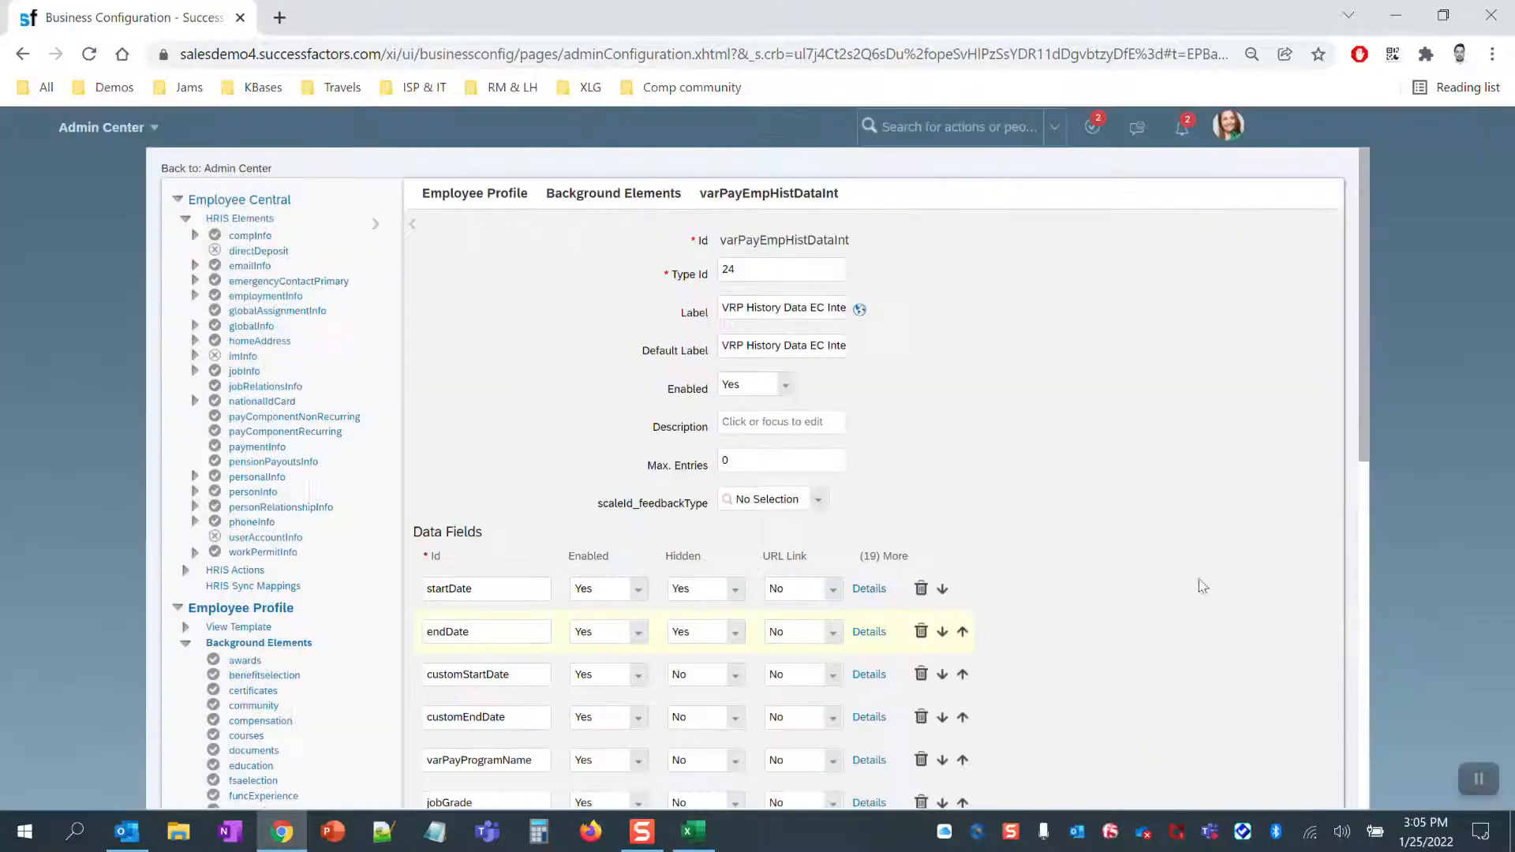
left_click_drag(1361, 371, 1374, 788)
left_click(1307, 767)
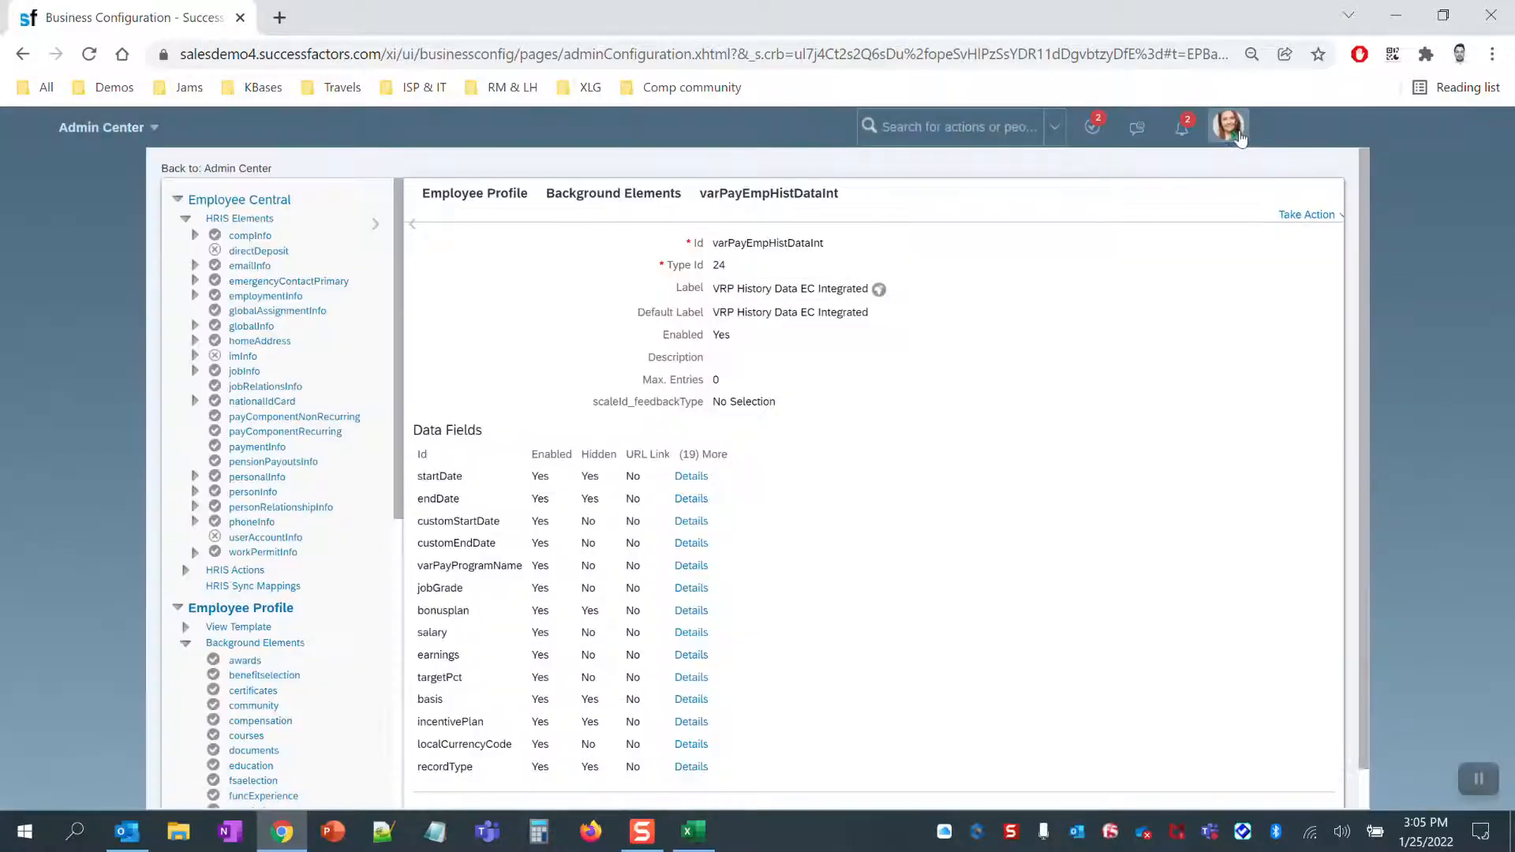
- Return to the Admin Center and open the 2022 Incentive Planning variable pay plan from Compensation Home
left_click(1240, 138)
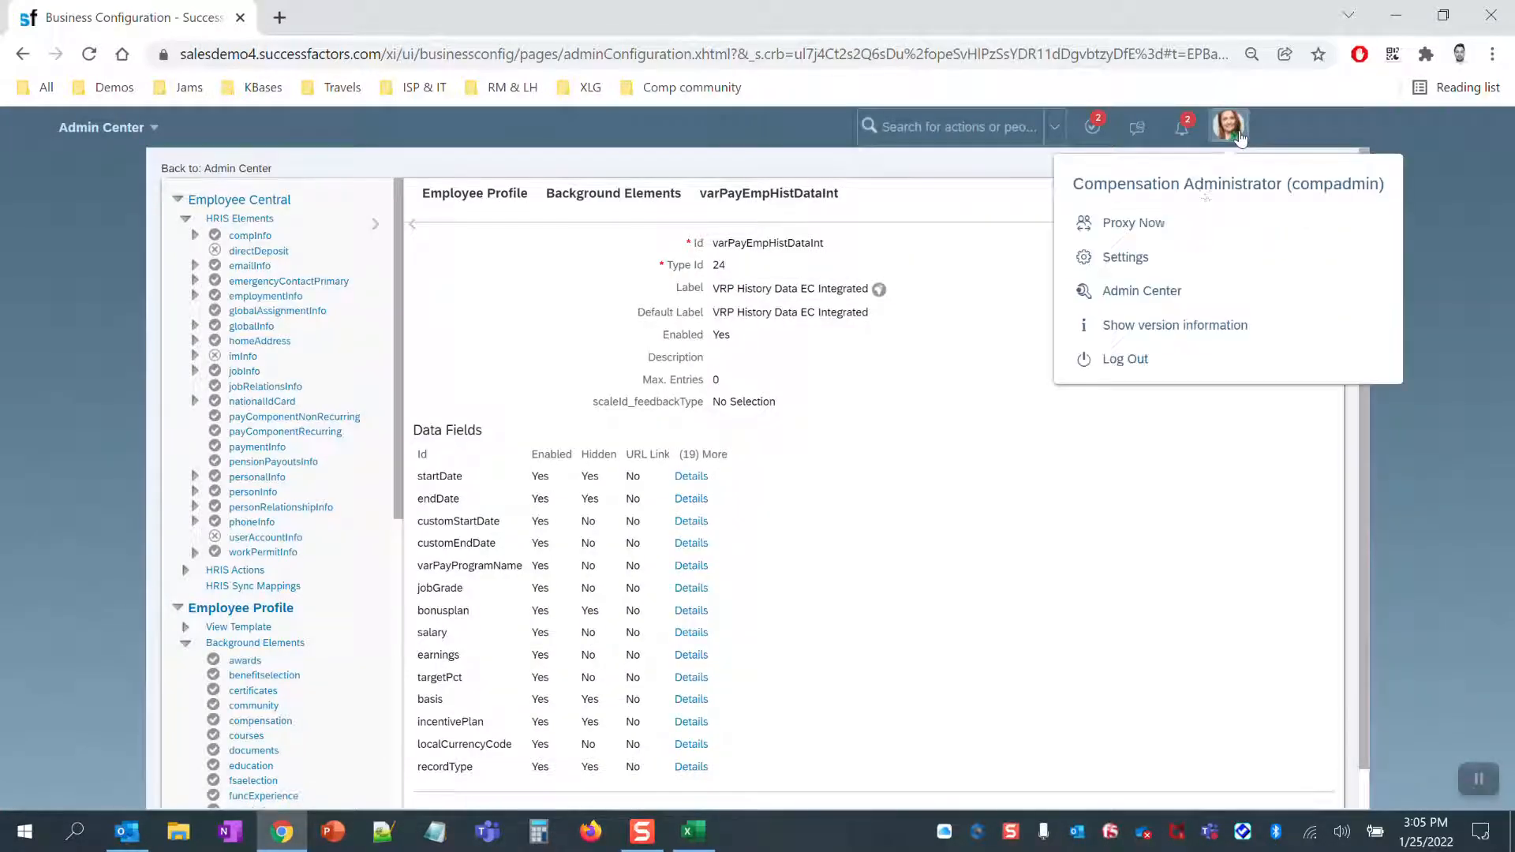
left_click(1184, 297)
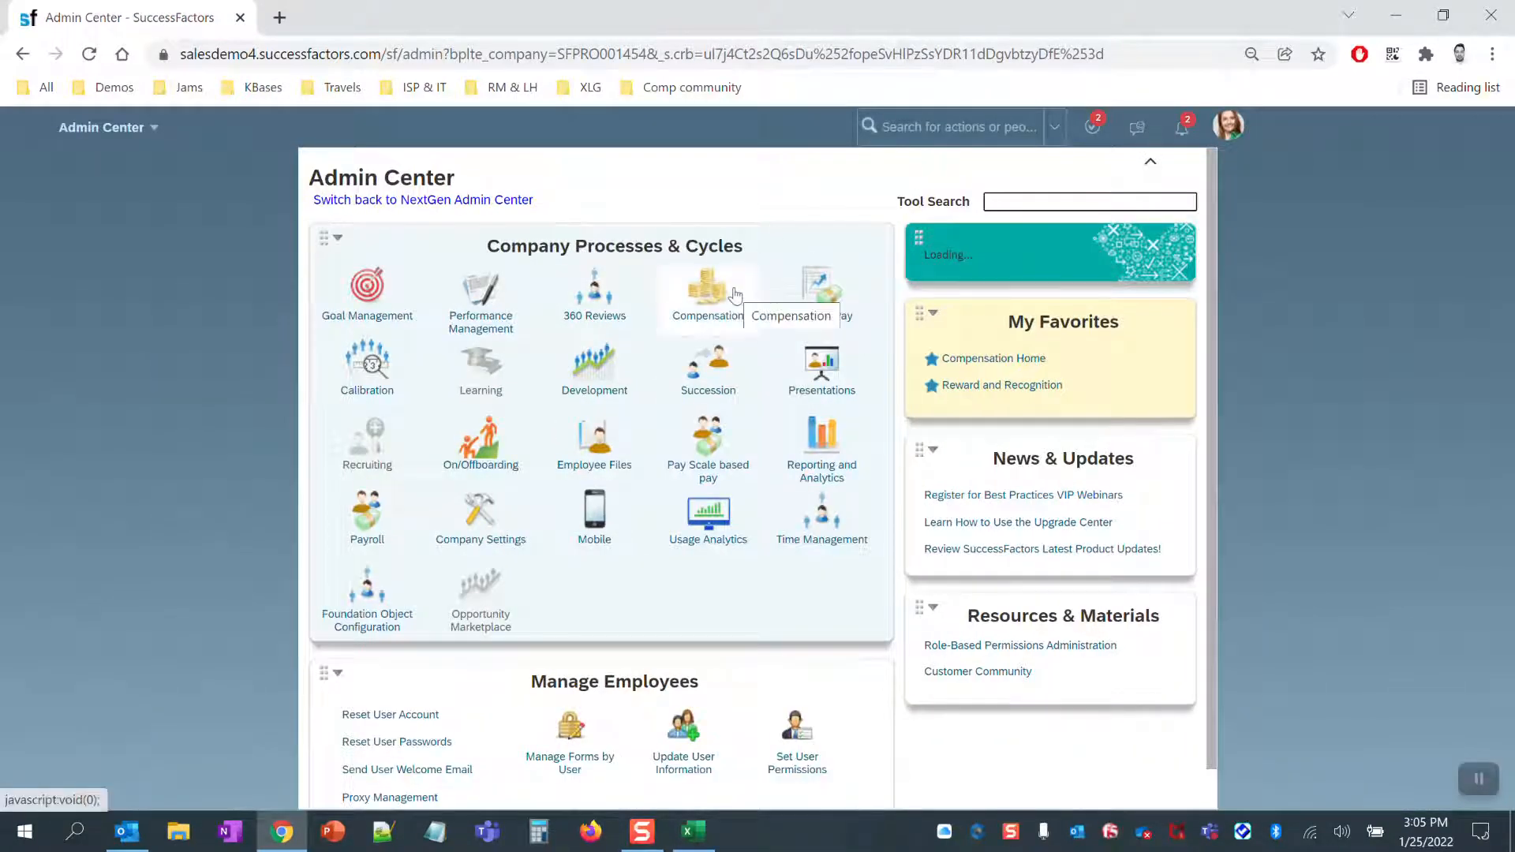
left_click(735, 295)
left_click(742, 430)
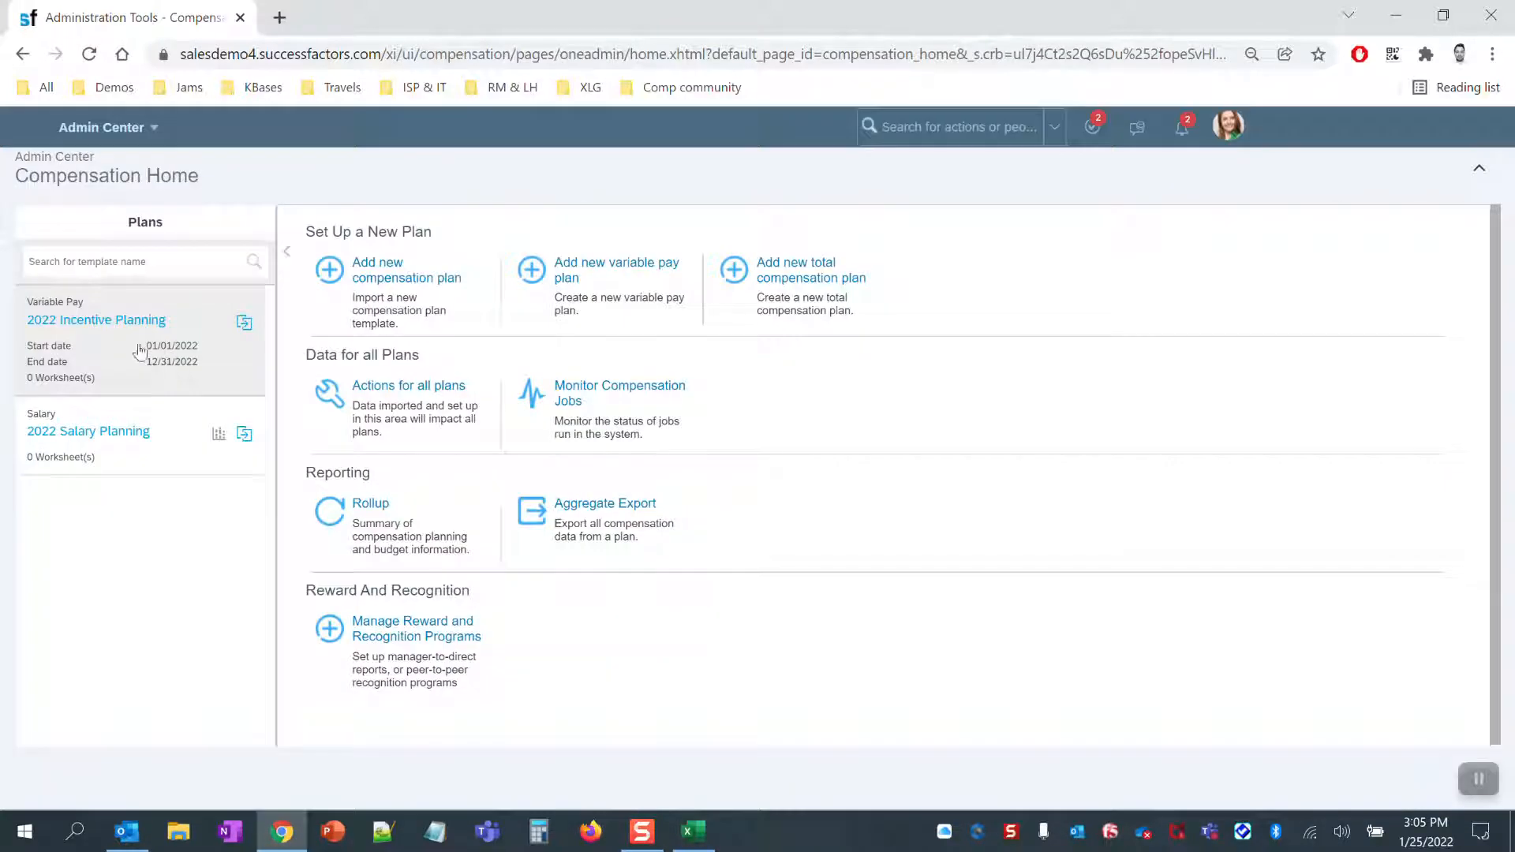
left_click(110, 345)
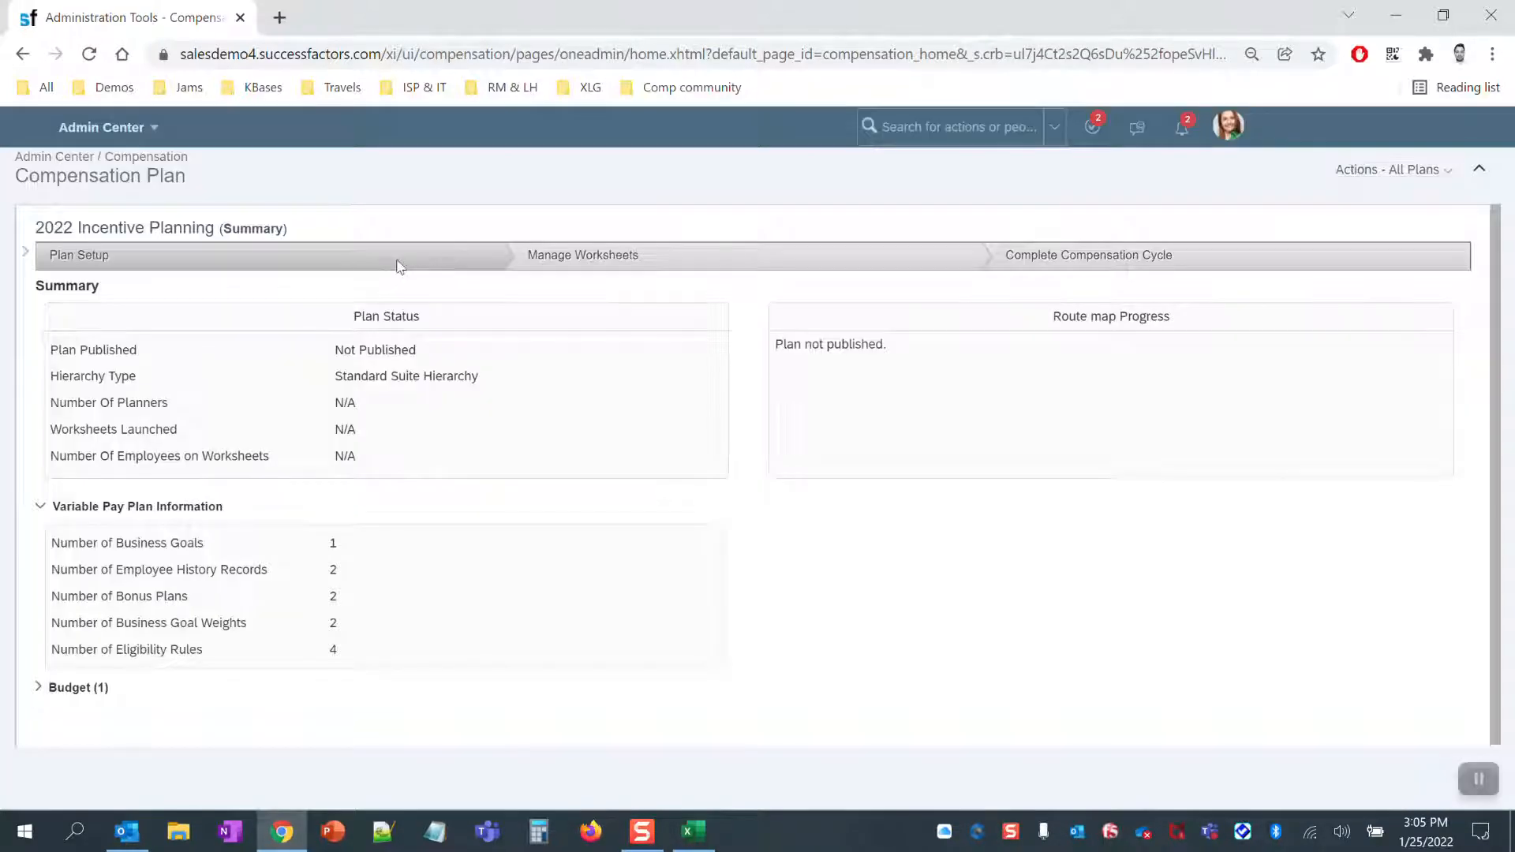
- Open Edit Employee History in the plan setup and search all users with the active-only restriction turned off
left_click(404, 261)
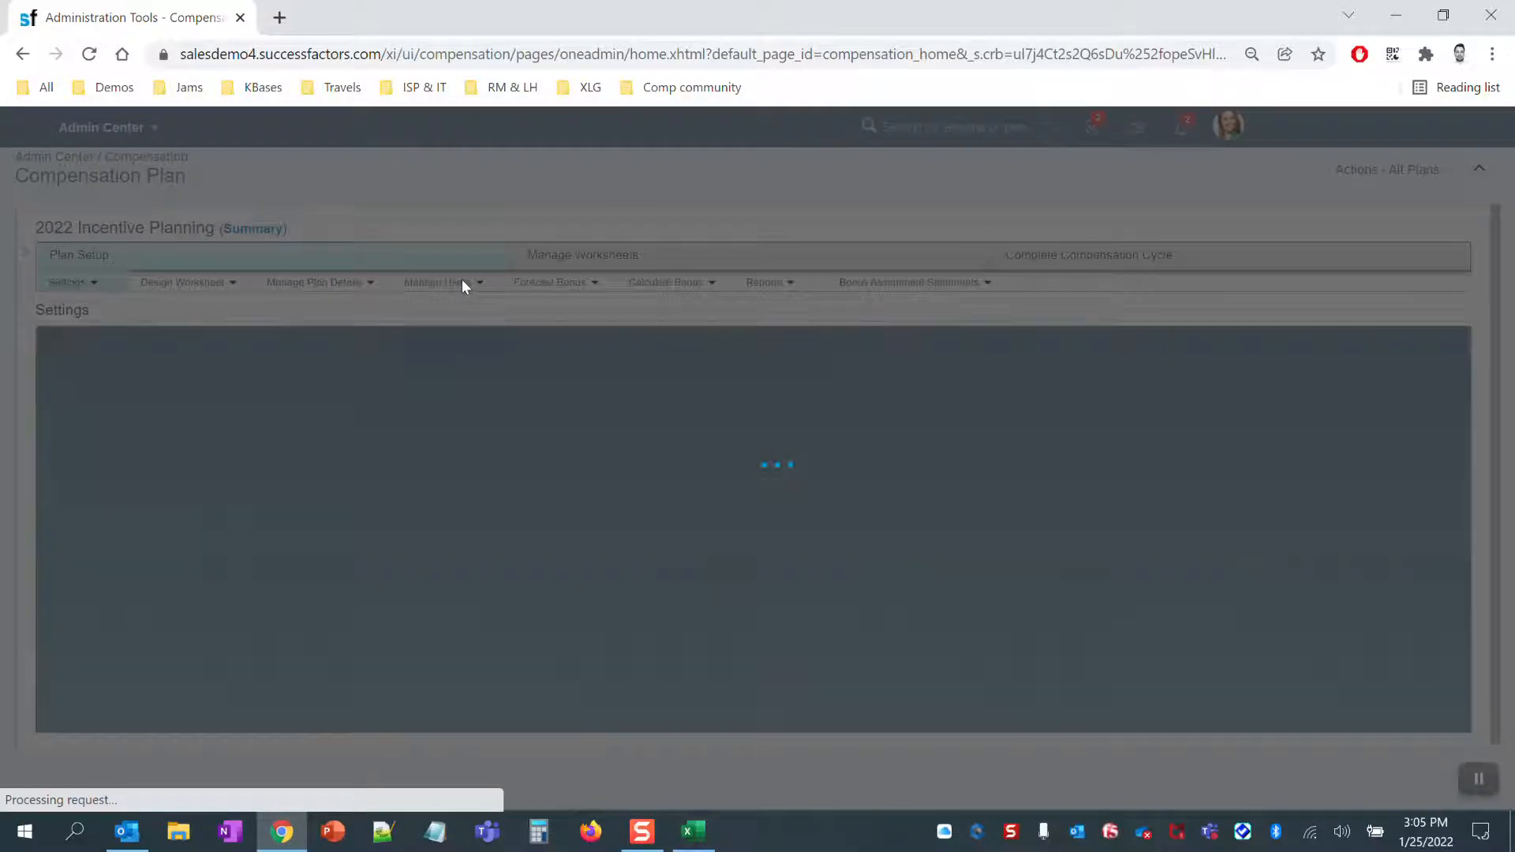
mouse_move(462, 280)
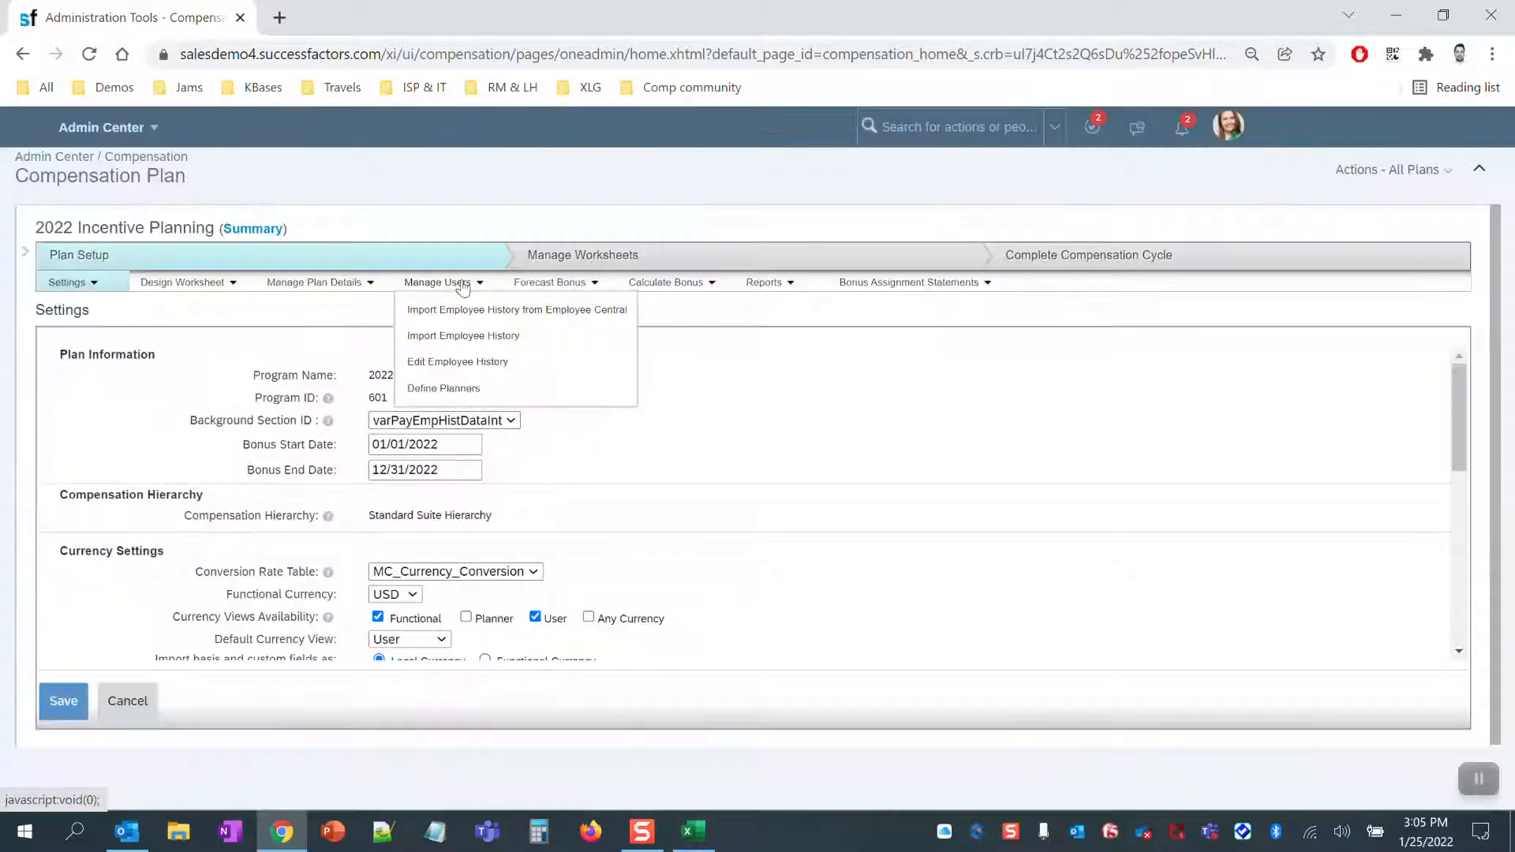
left_click(456, 357)
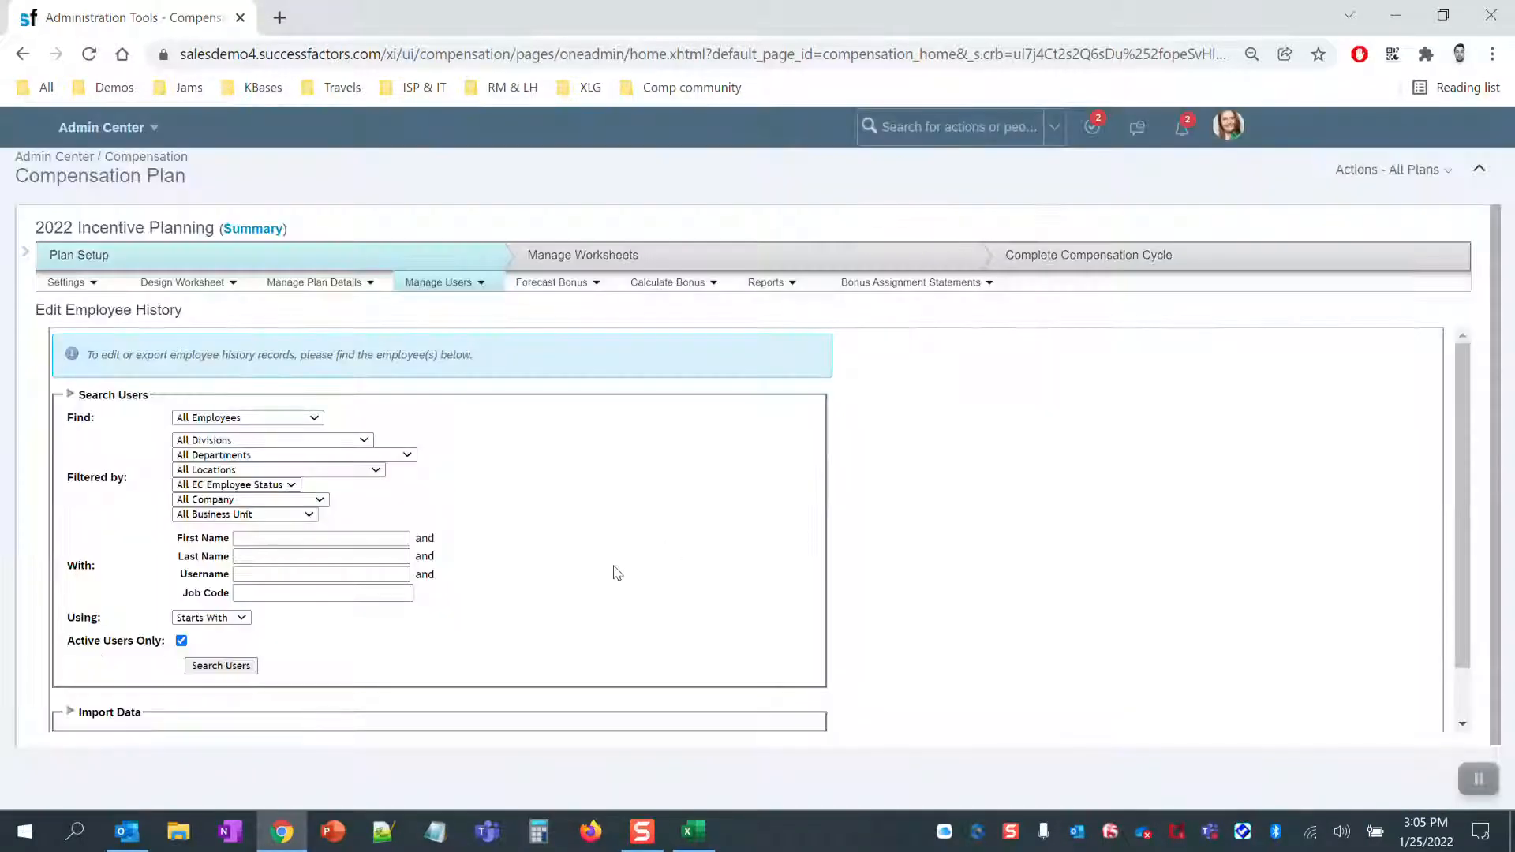
left_click(181, 641)
left_click(220, 666)
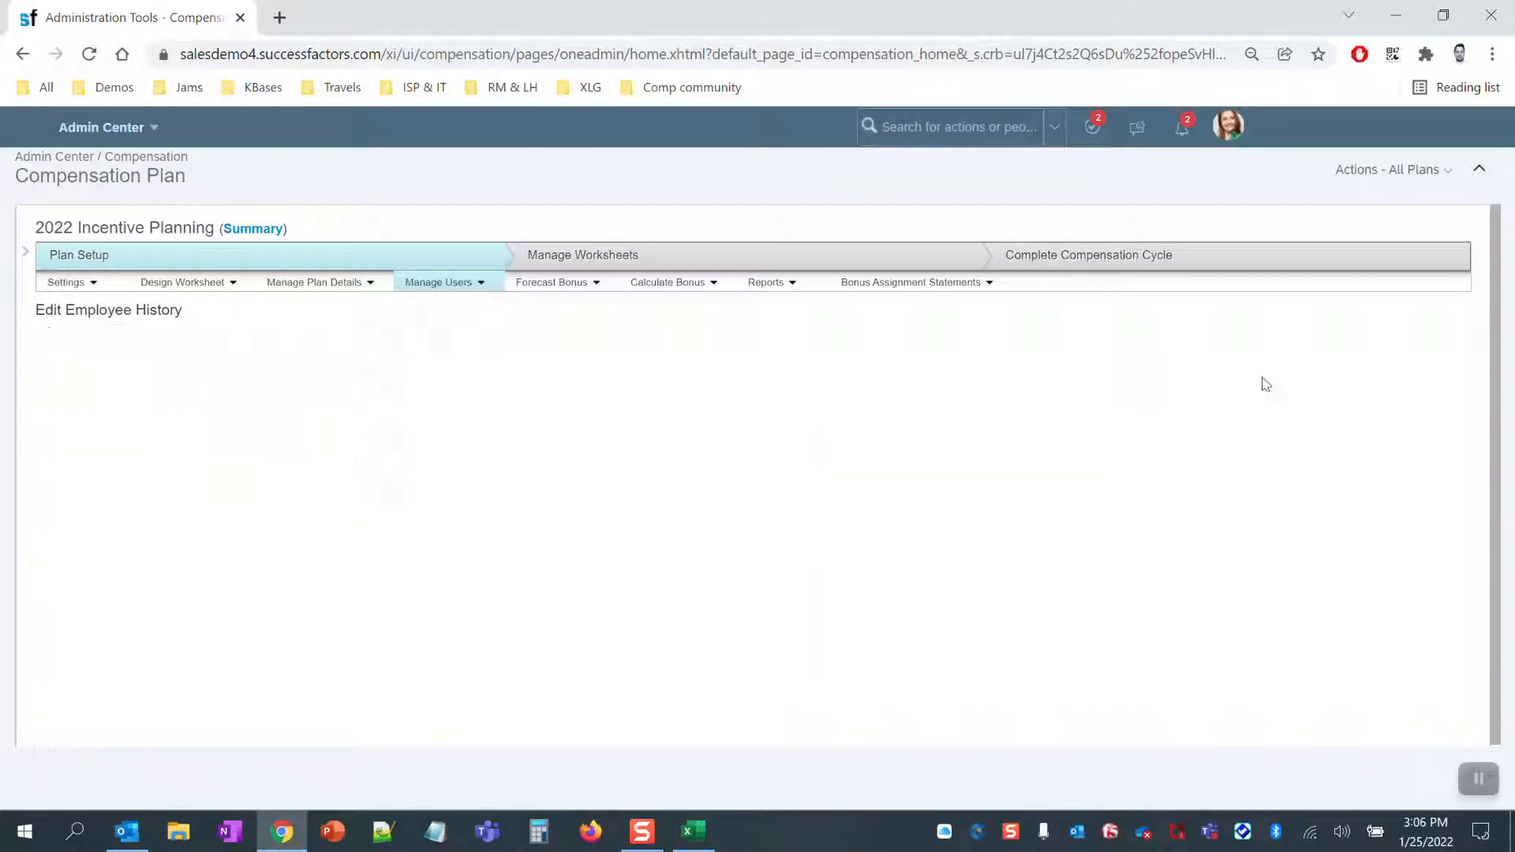
scroll(1462, 367, "down", 3)
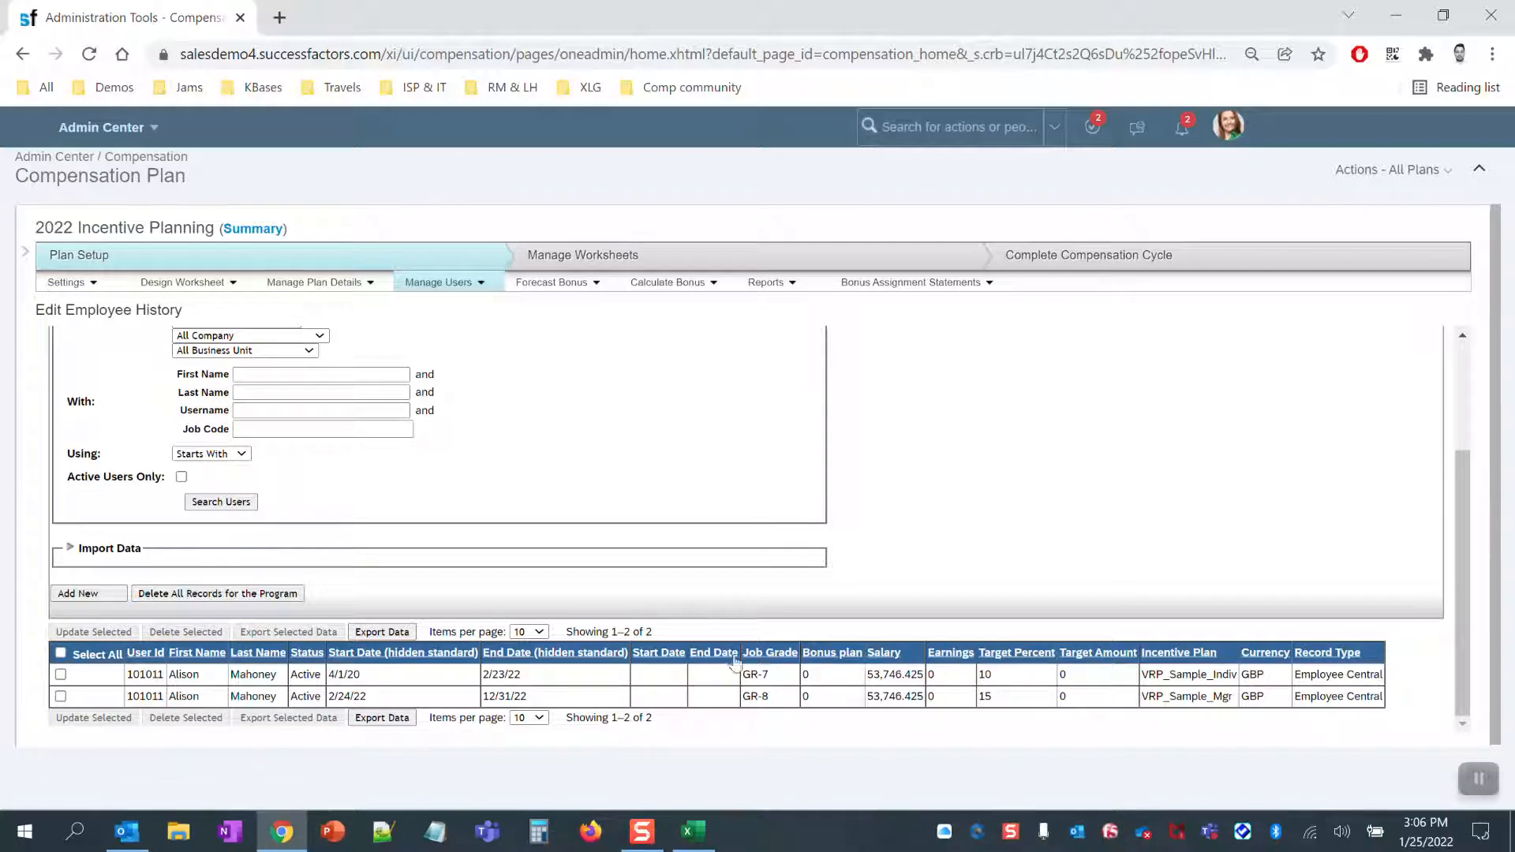
- Examine the hidden standard end date and the salary on the first employee history record
left_click(525, 679)
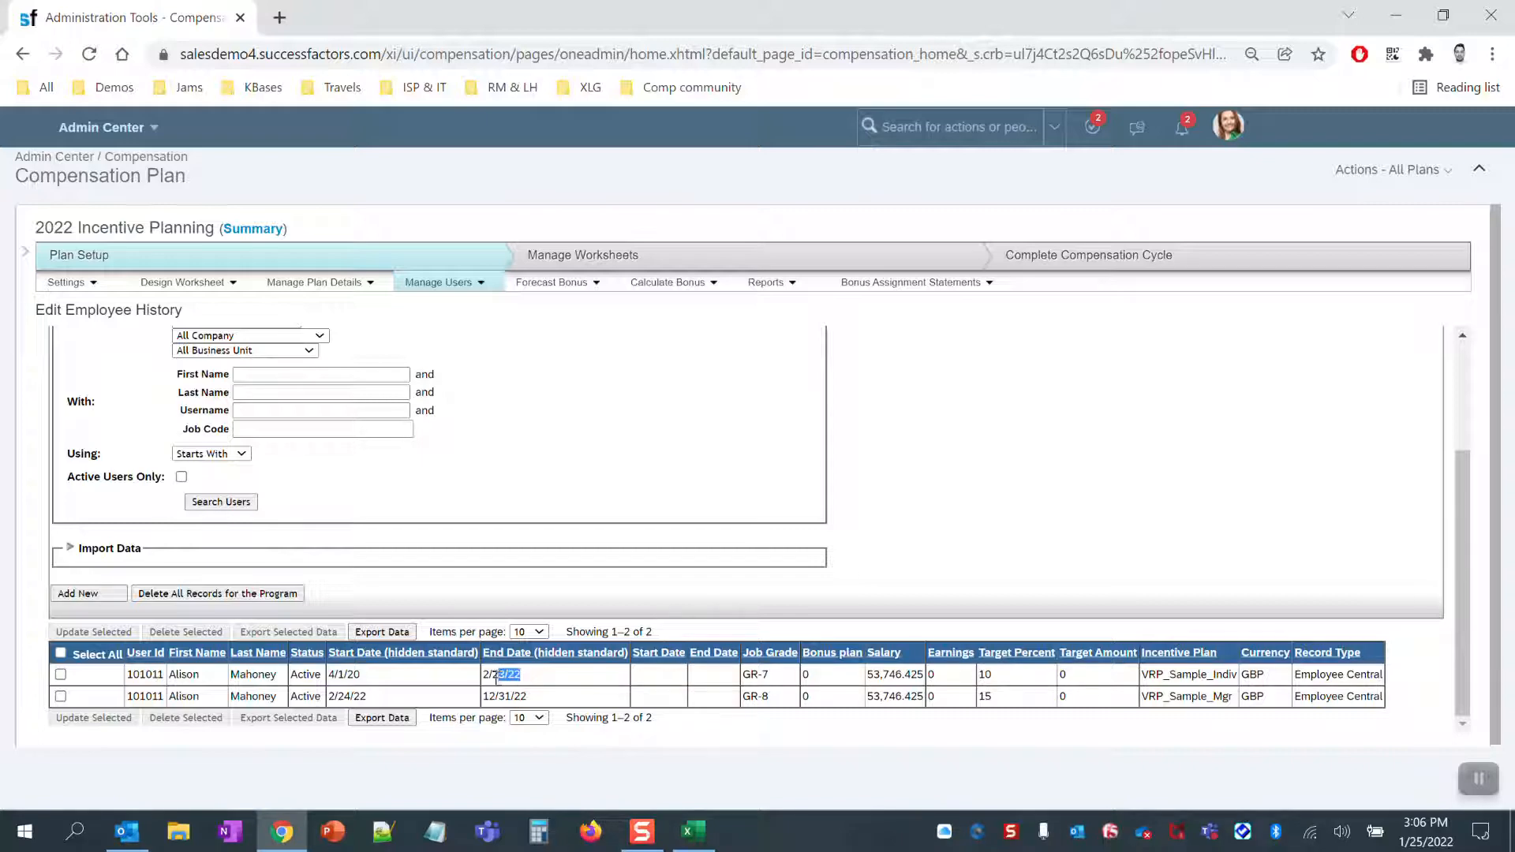
left_click(543, 679)
left_click_drag(867, 675, 922, 676)
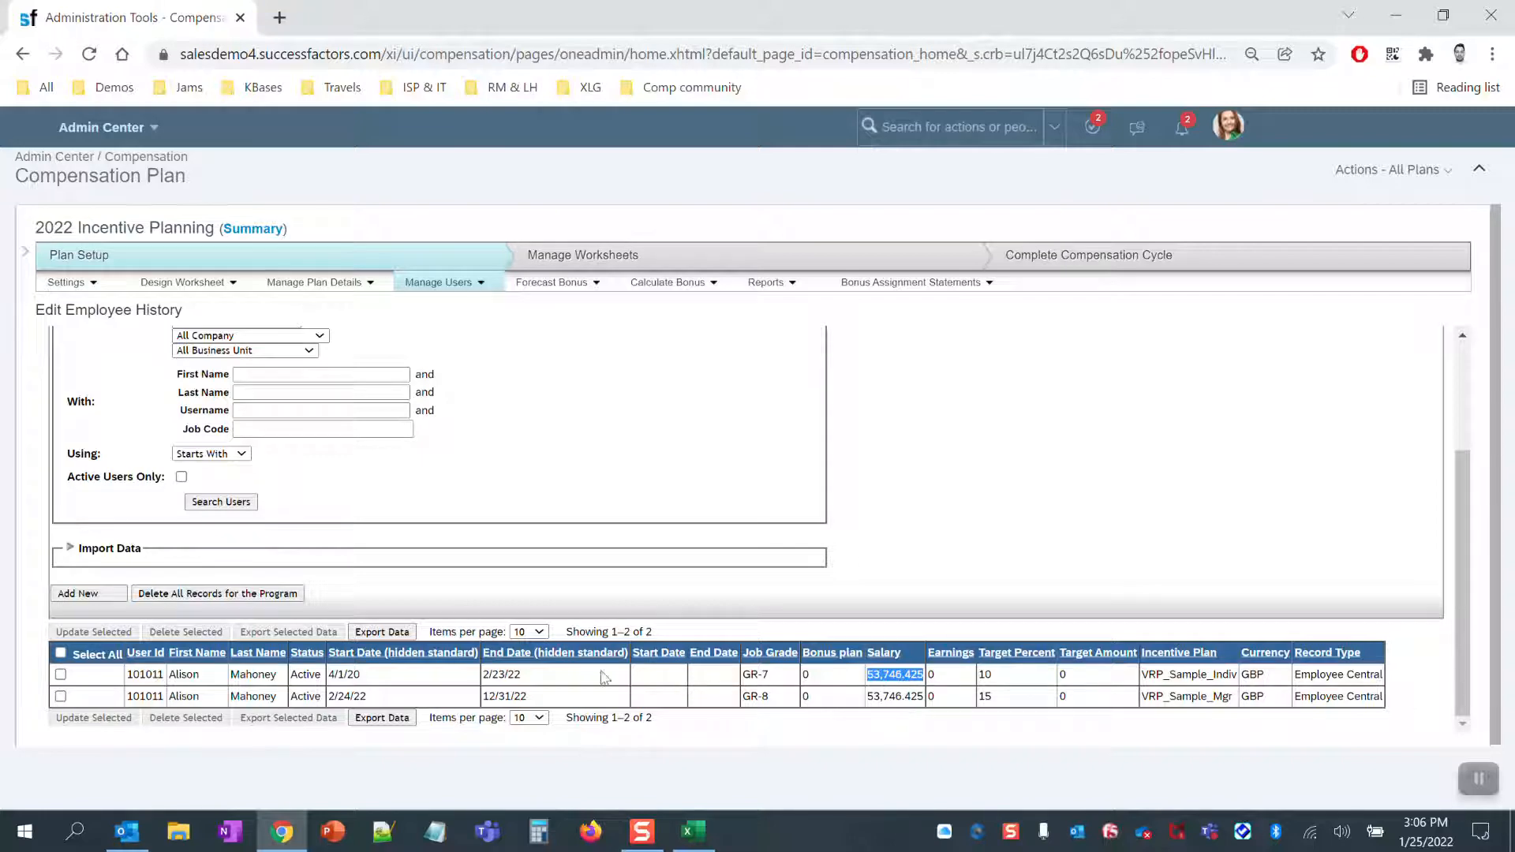
- Select all employee history records and export the data without including employee names
left_click(61, 655)
scroll(582, 549, "down", 1)
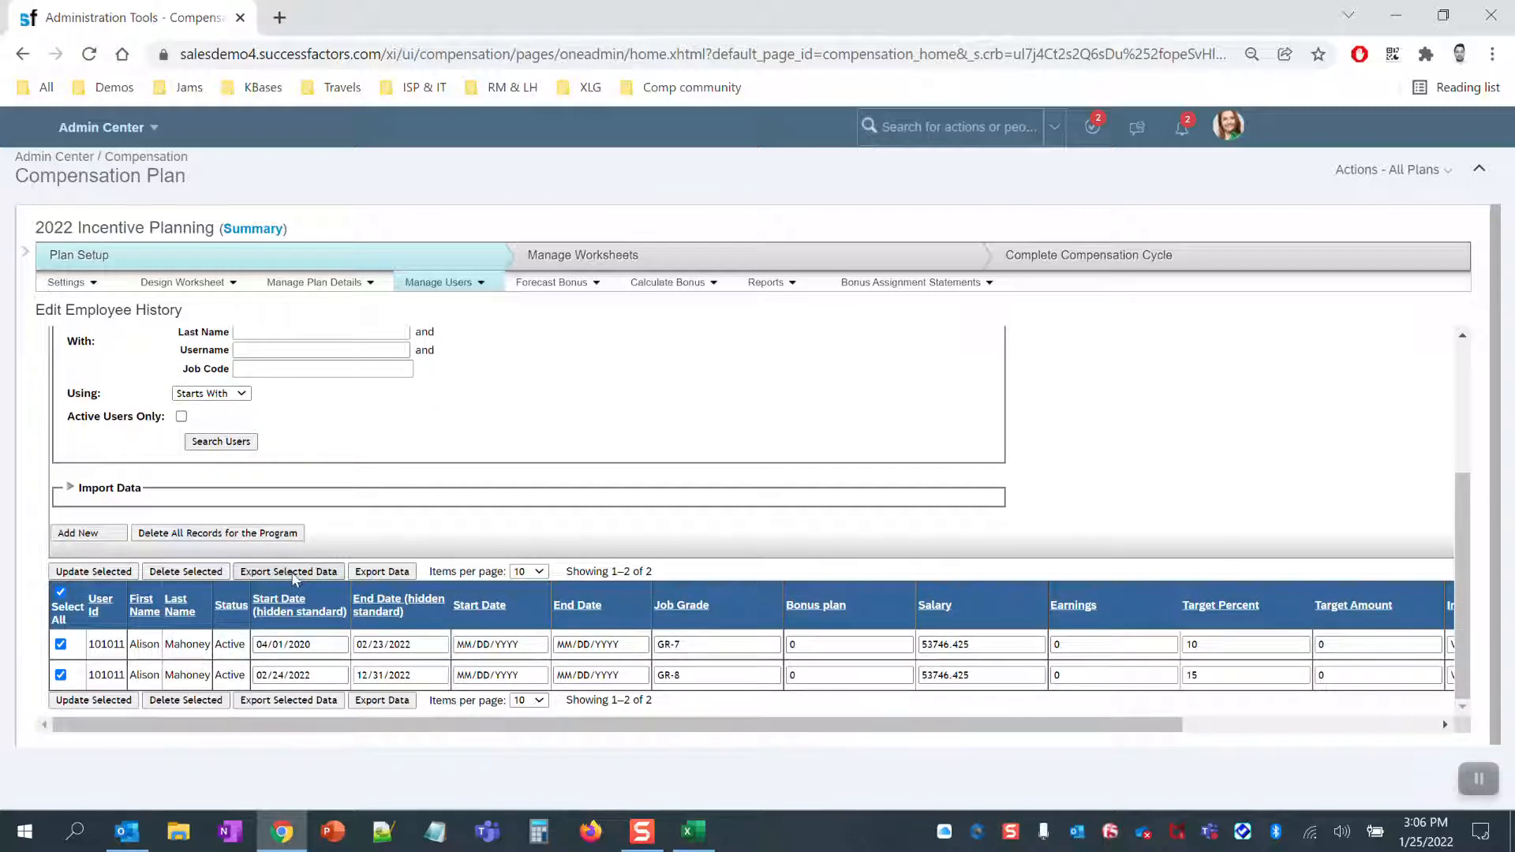
left_click(386, 572)
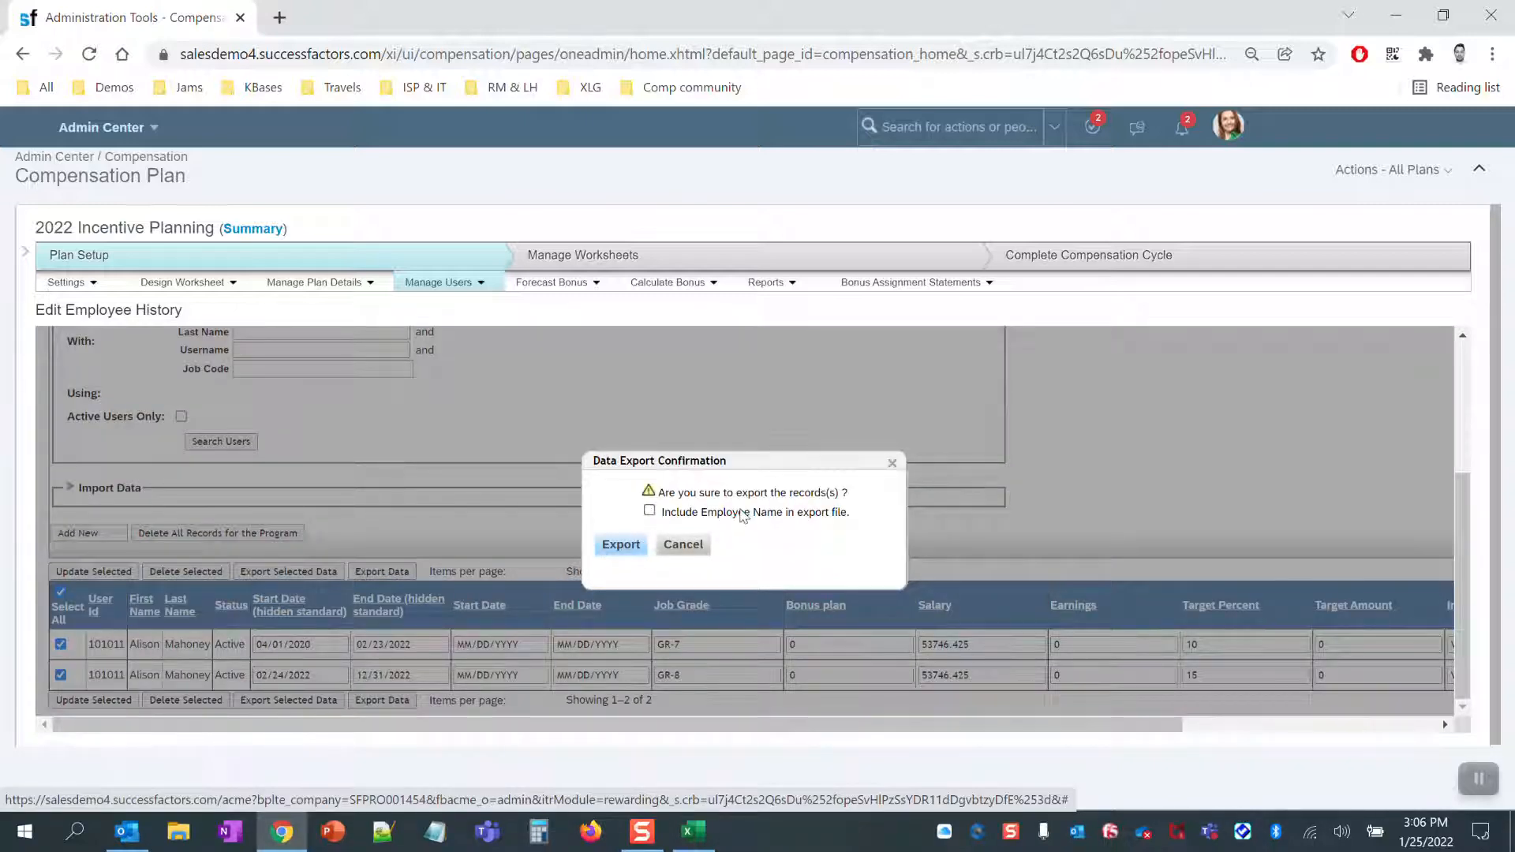
left_click(631, 546)
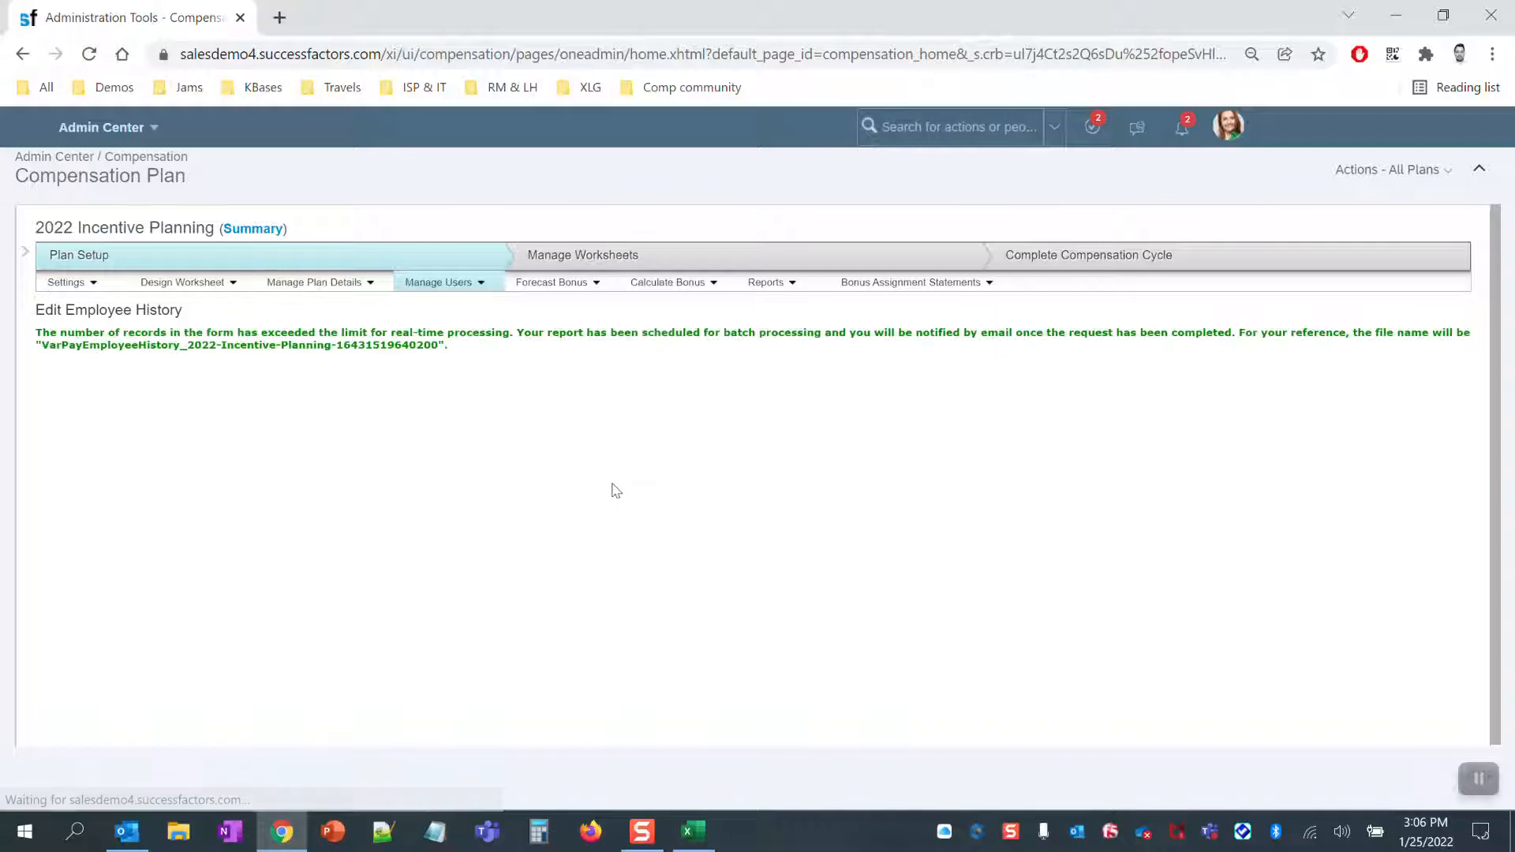
triple_click(158, 337)
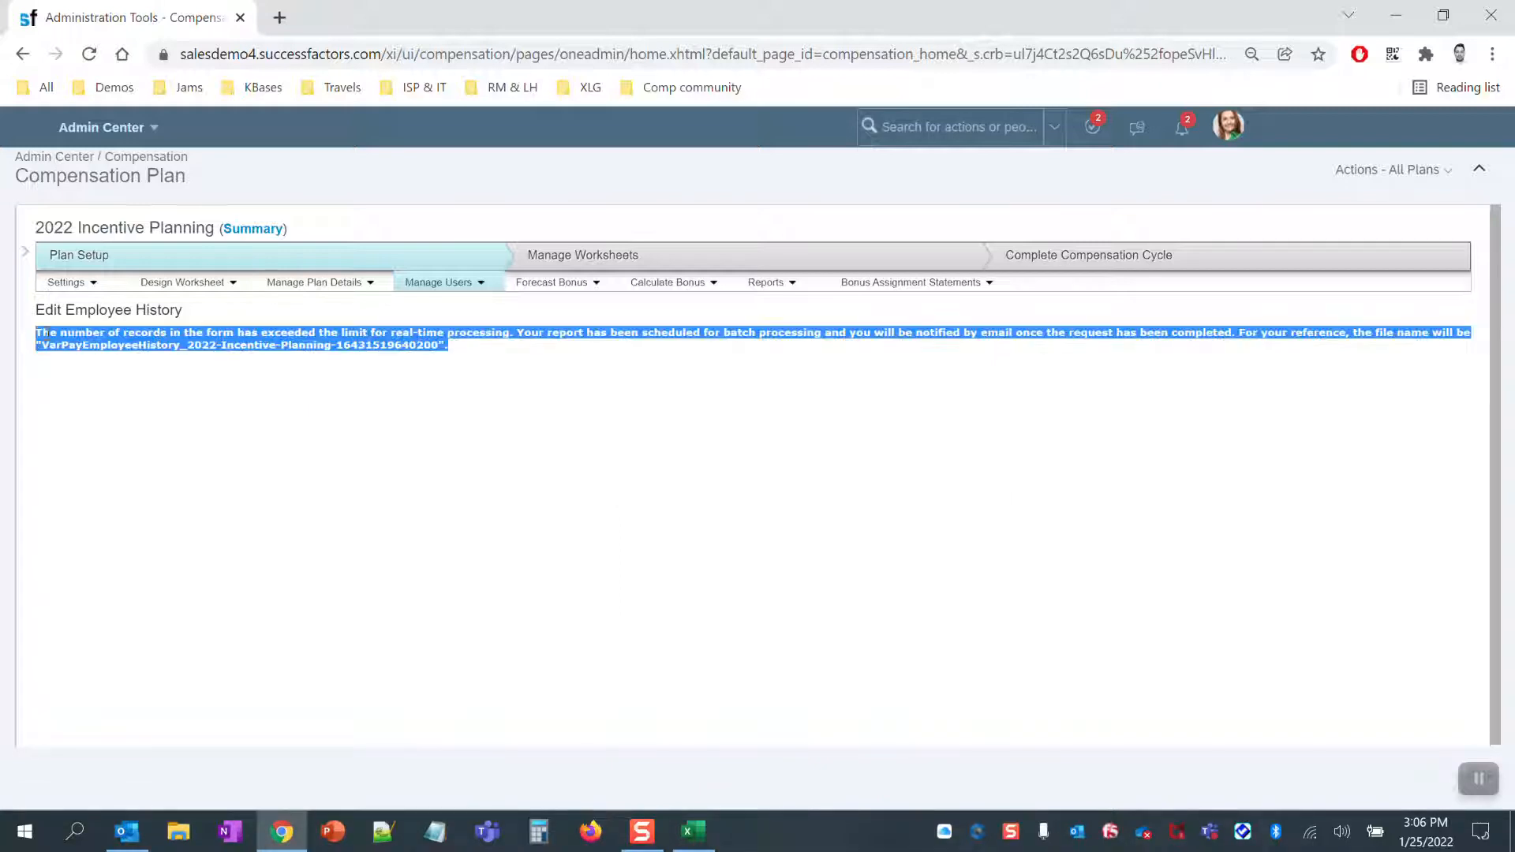
left_click(345, 349)
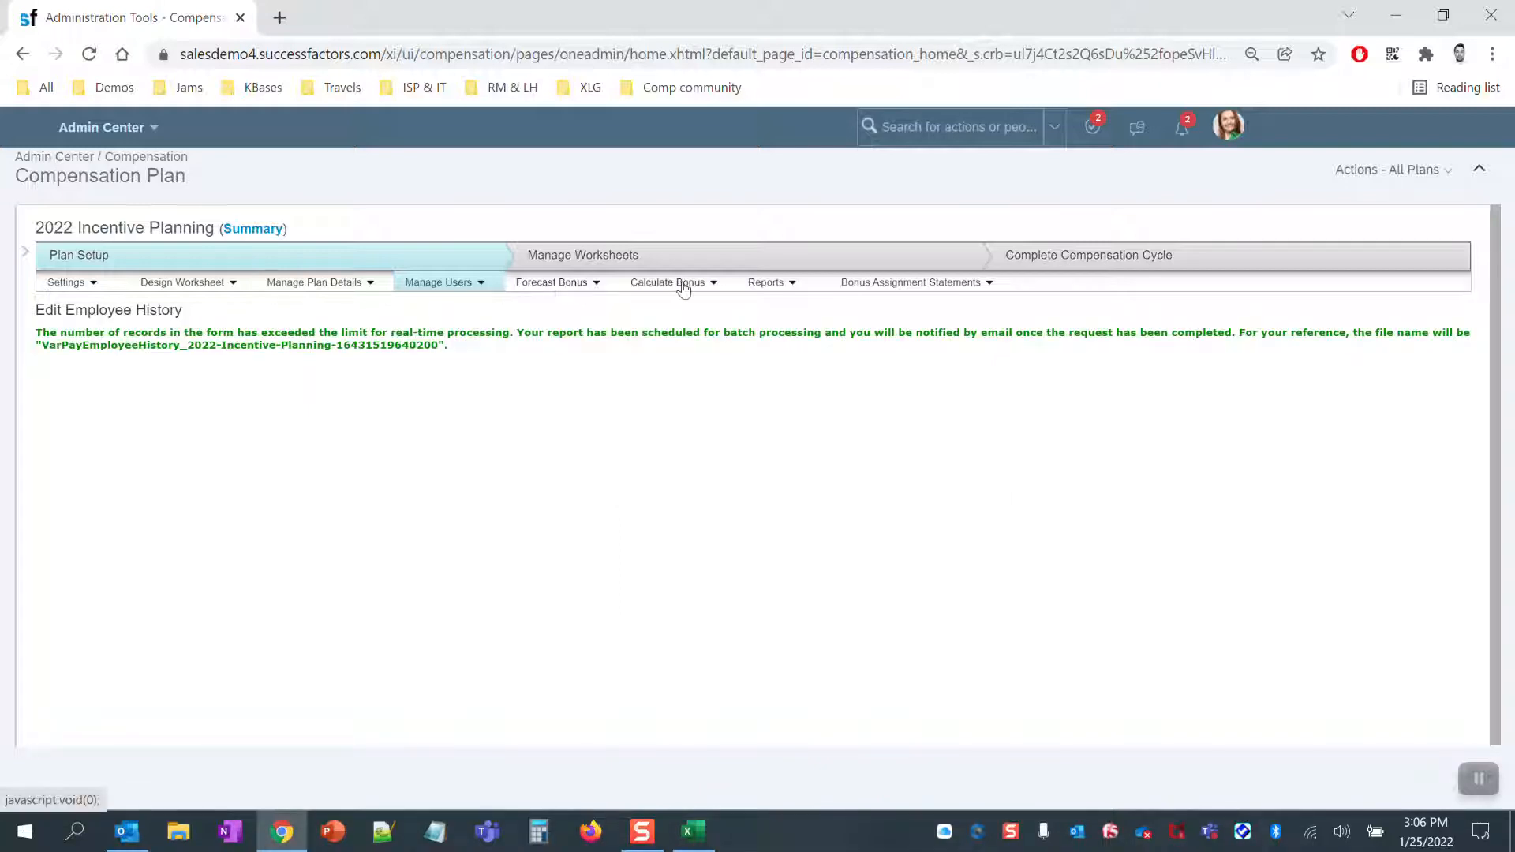
- Open the scheduled reports list from the plan's Eligibility and Proration report page
left_click(767, 283)
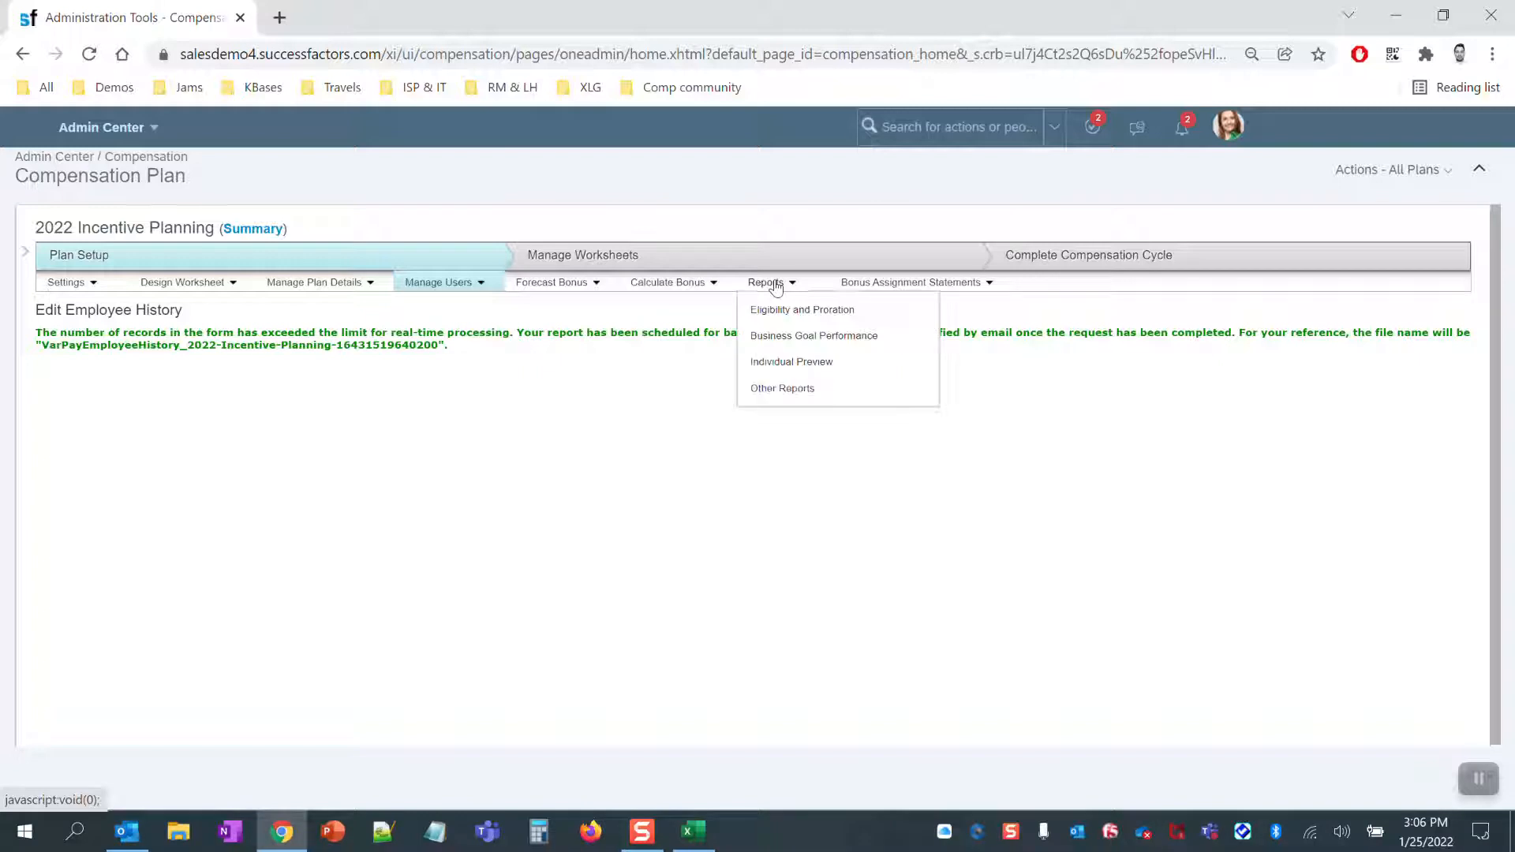
left_click(810, 312)
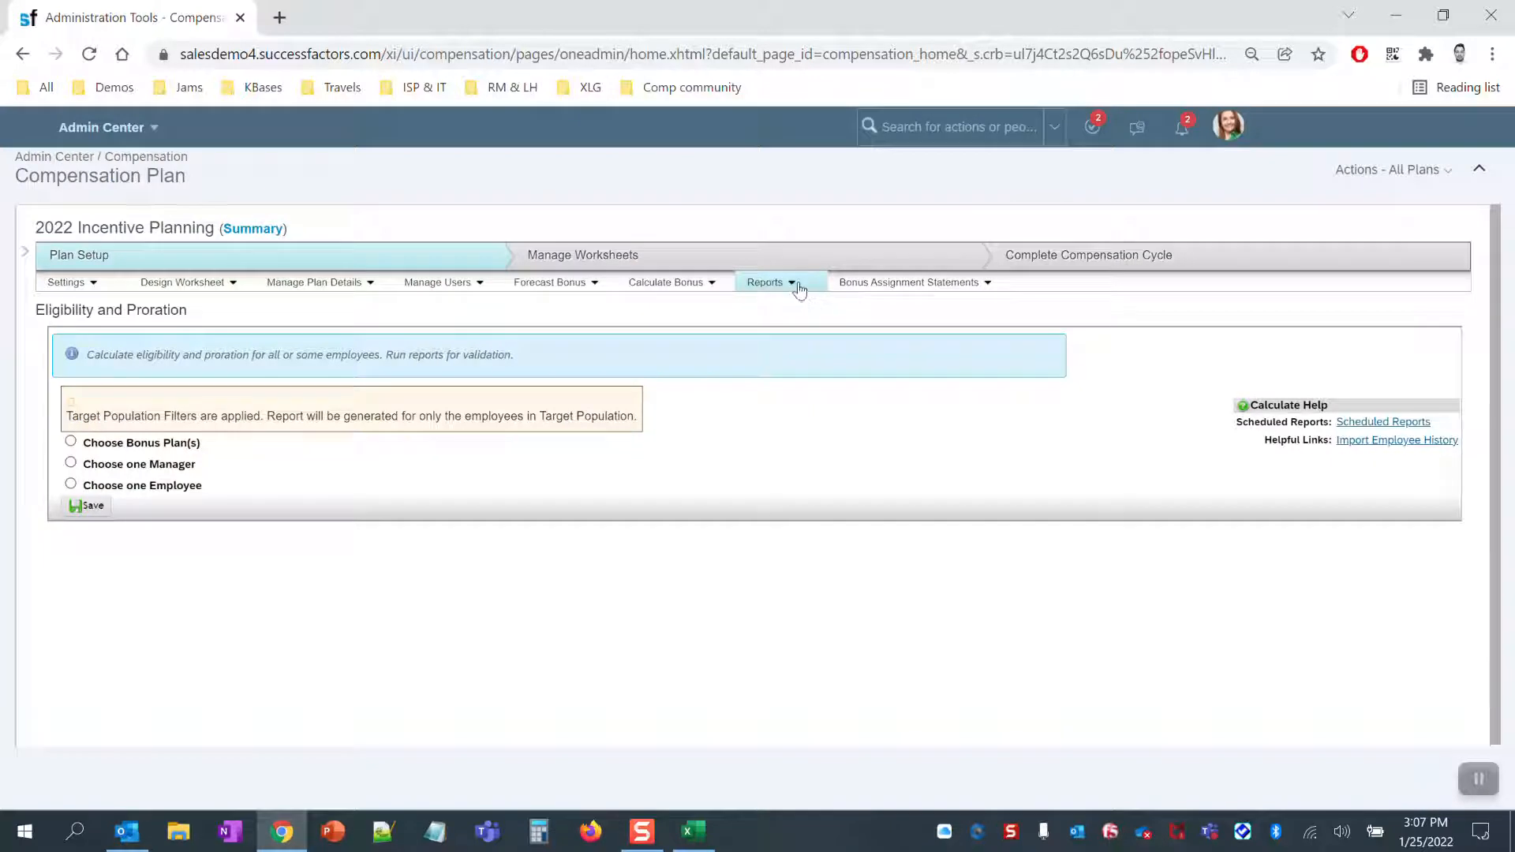
double_click(1266, 423)
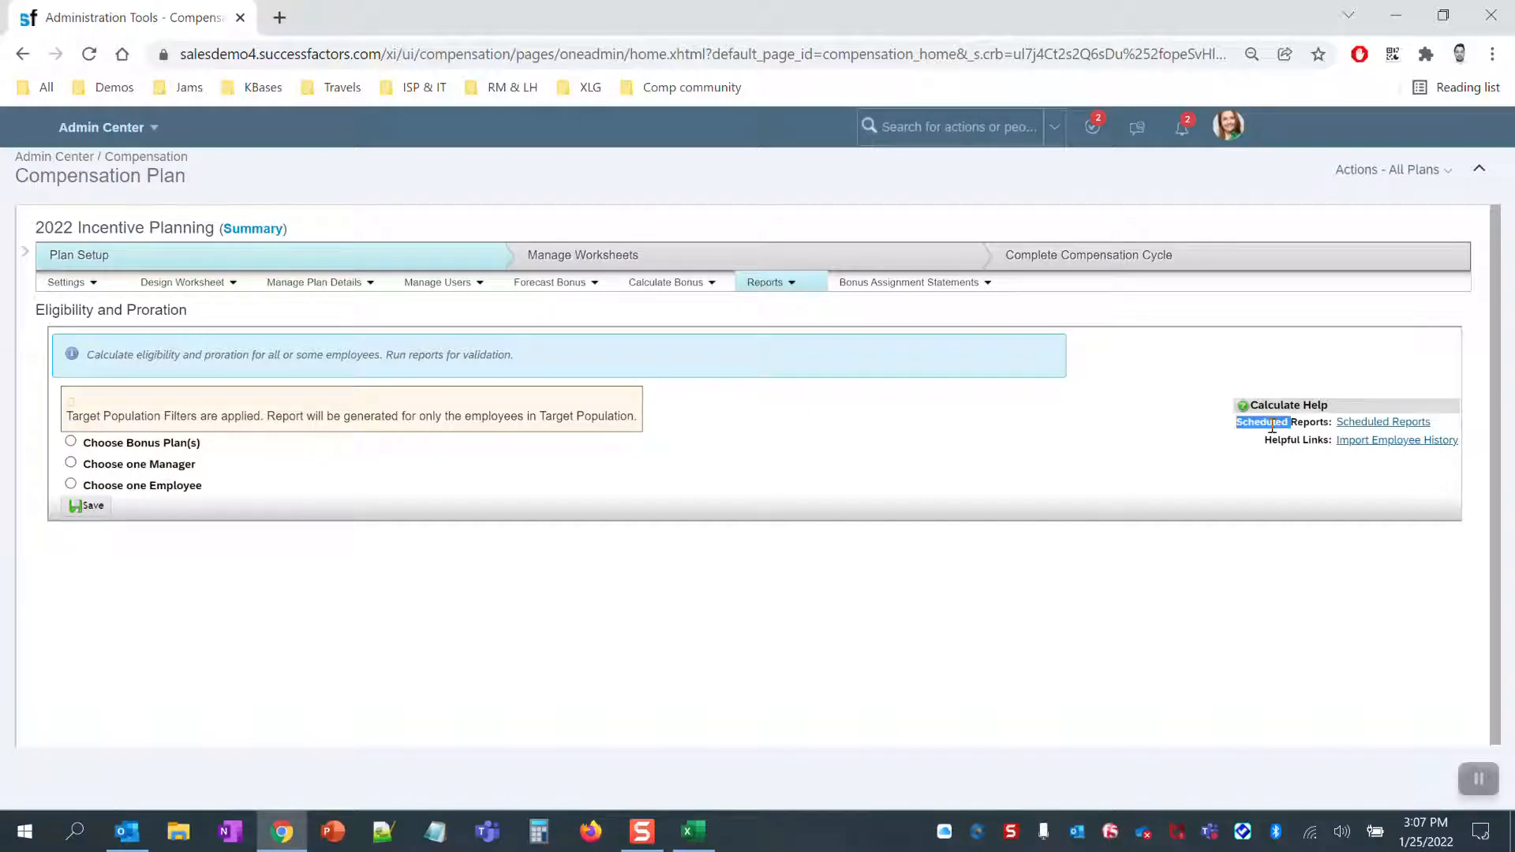
left_click(1387, 423)
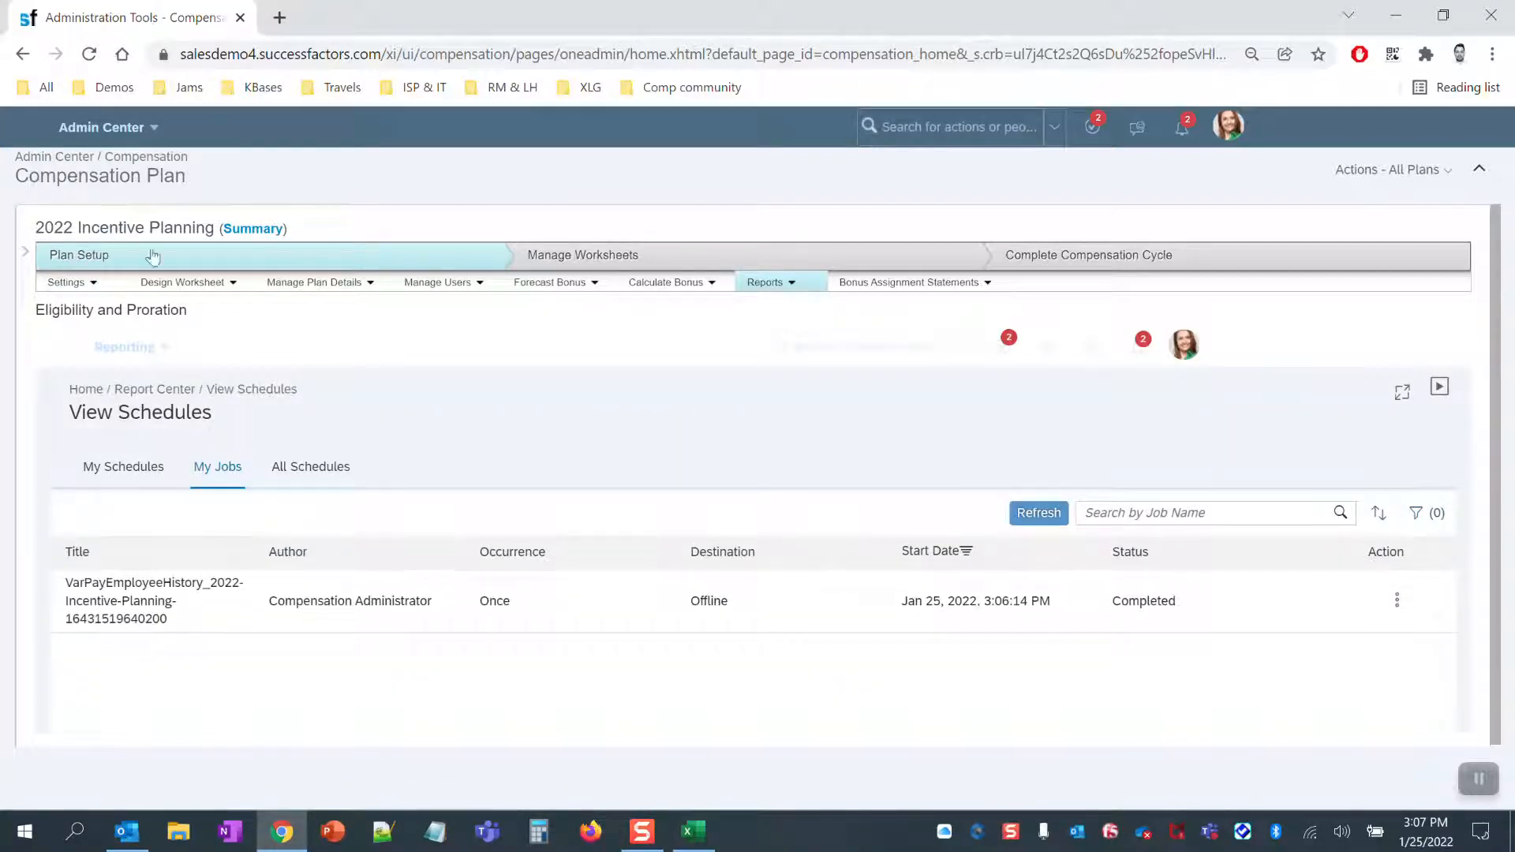
- Download the output of the completed VarPayEmployeeHistory_2022-Incentive-Planning job and open the CSV file in Excel
left_click_drag(1496, 377, 1496, 424)
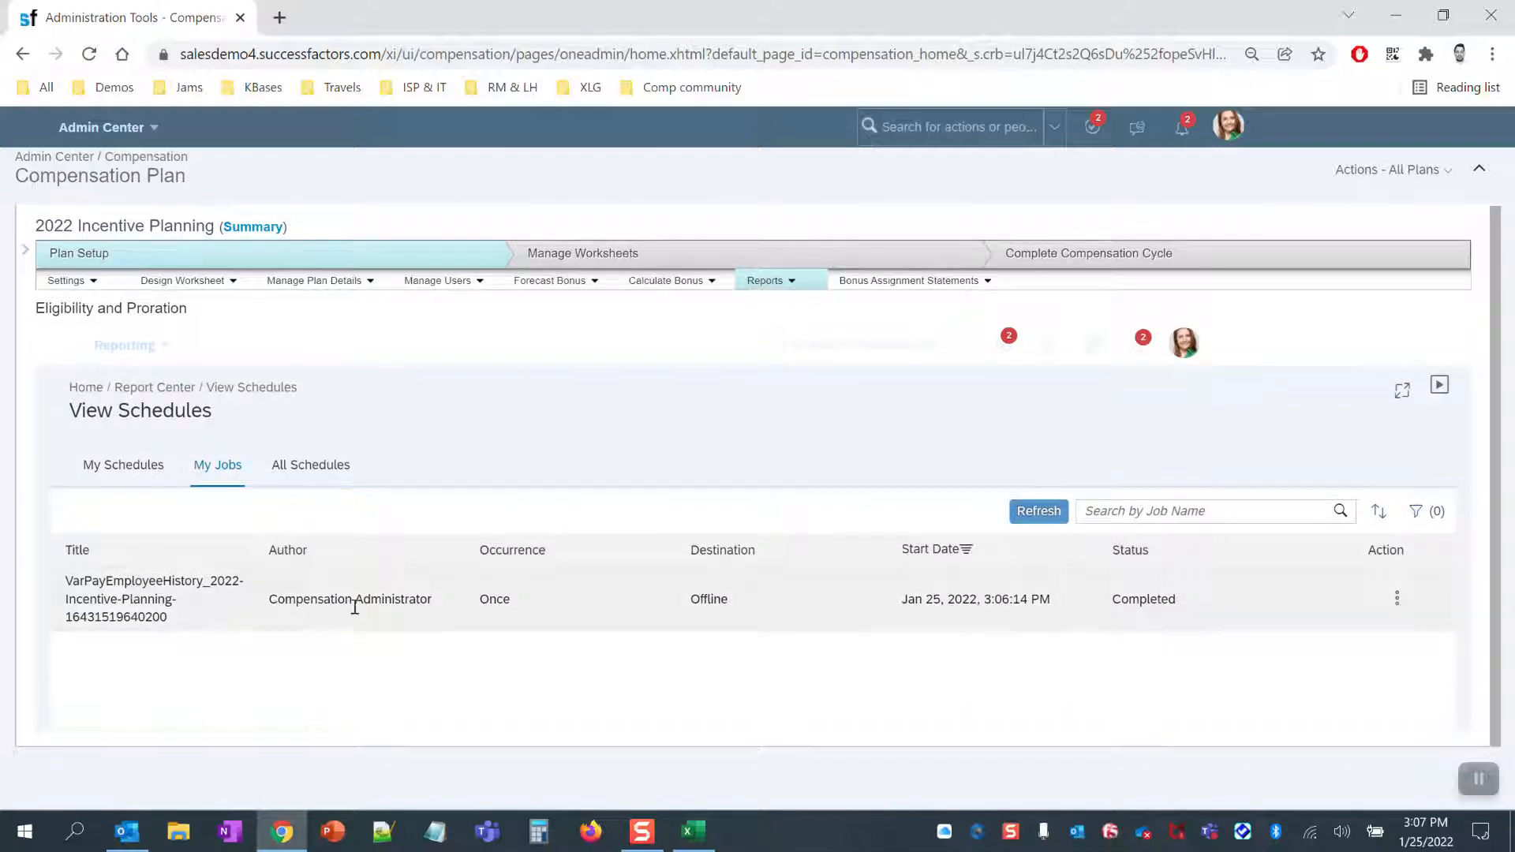
double_click(930, 601)
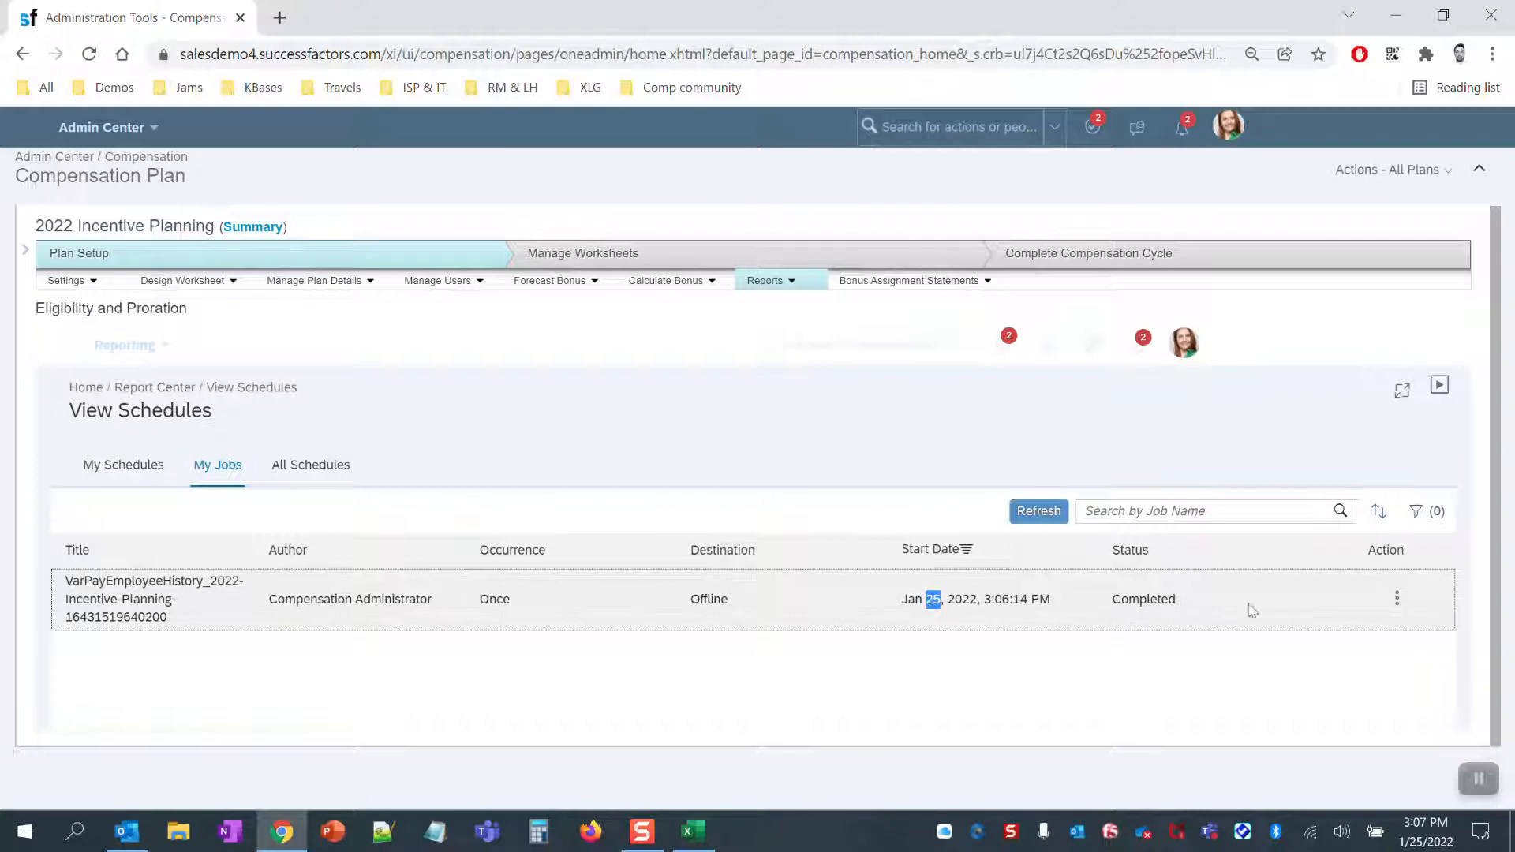
left_click(1398, 600)
left_click(1363, 621)
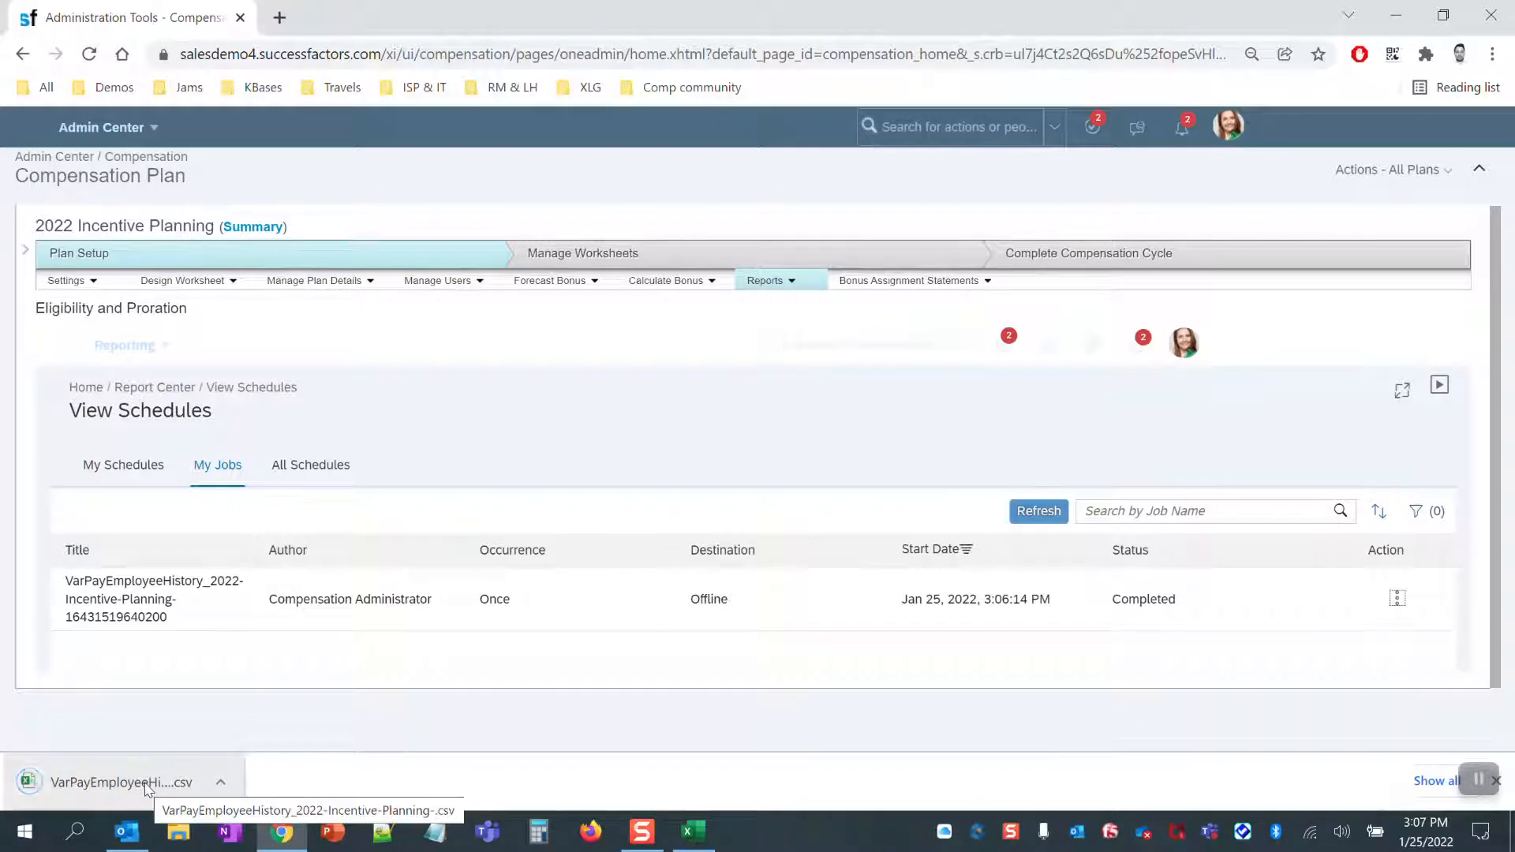
left_click(146, 785)
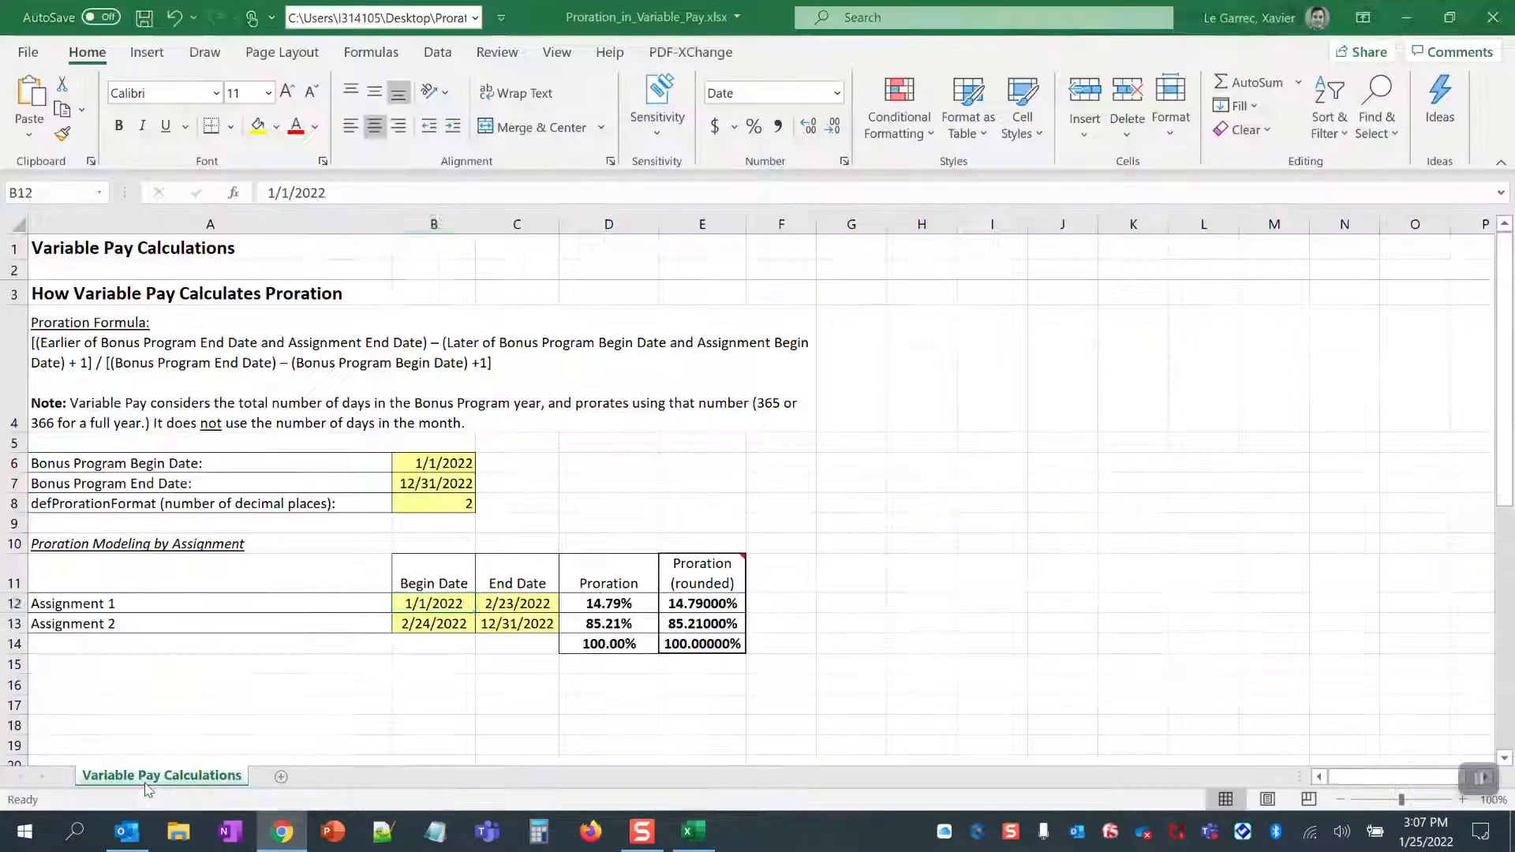
- Fit the width of the End Date (hidden standard) column to its contents in the exported employee history CSV
left_click(197, 478)
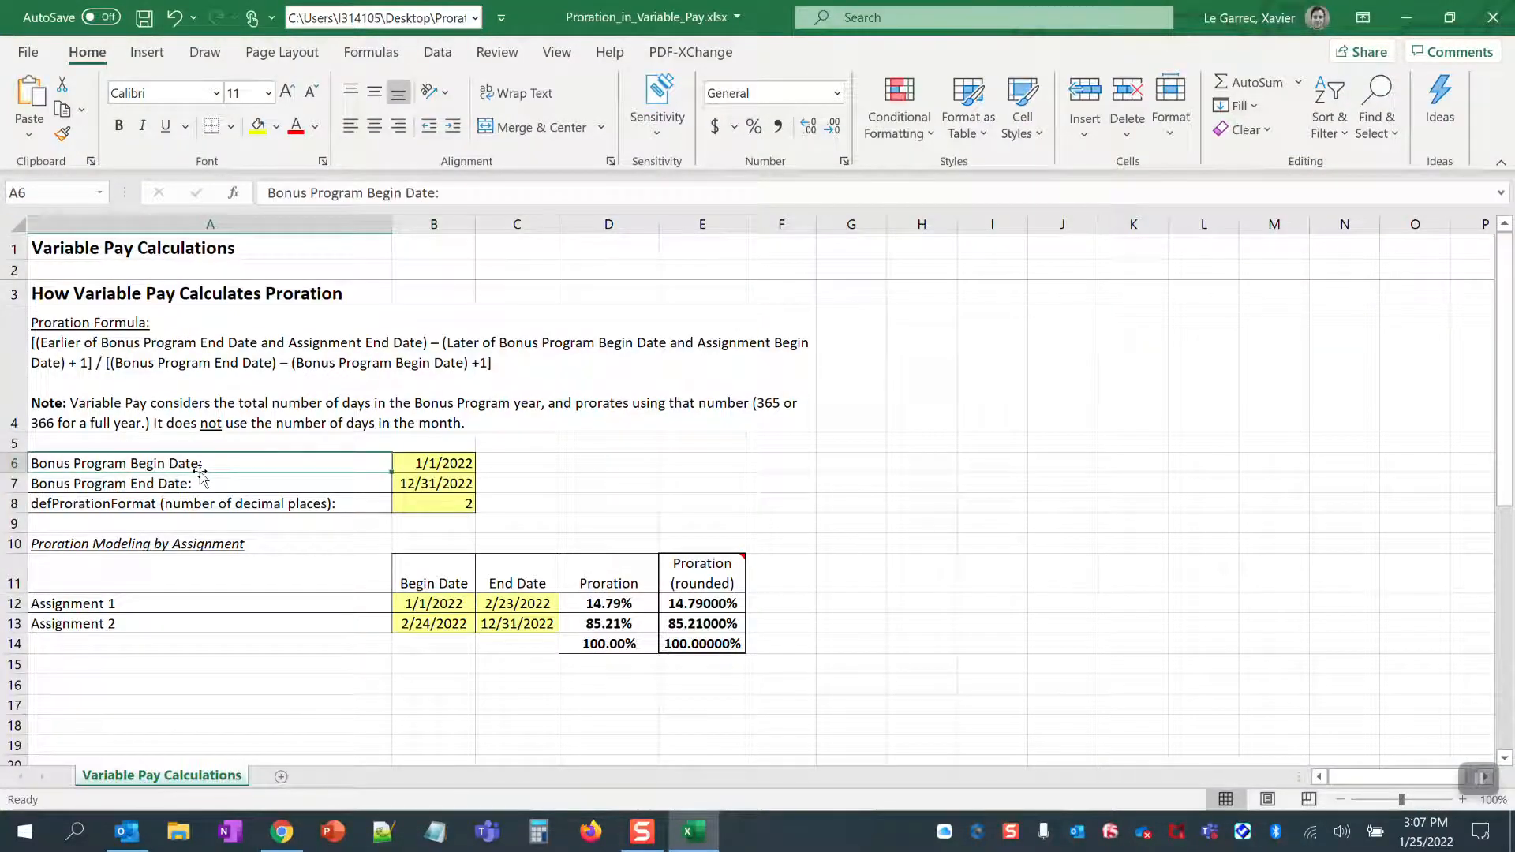
left_click(620, 471)
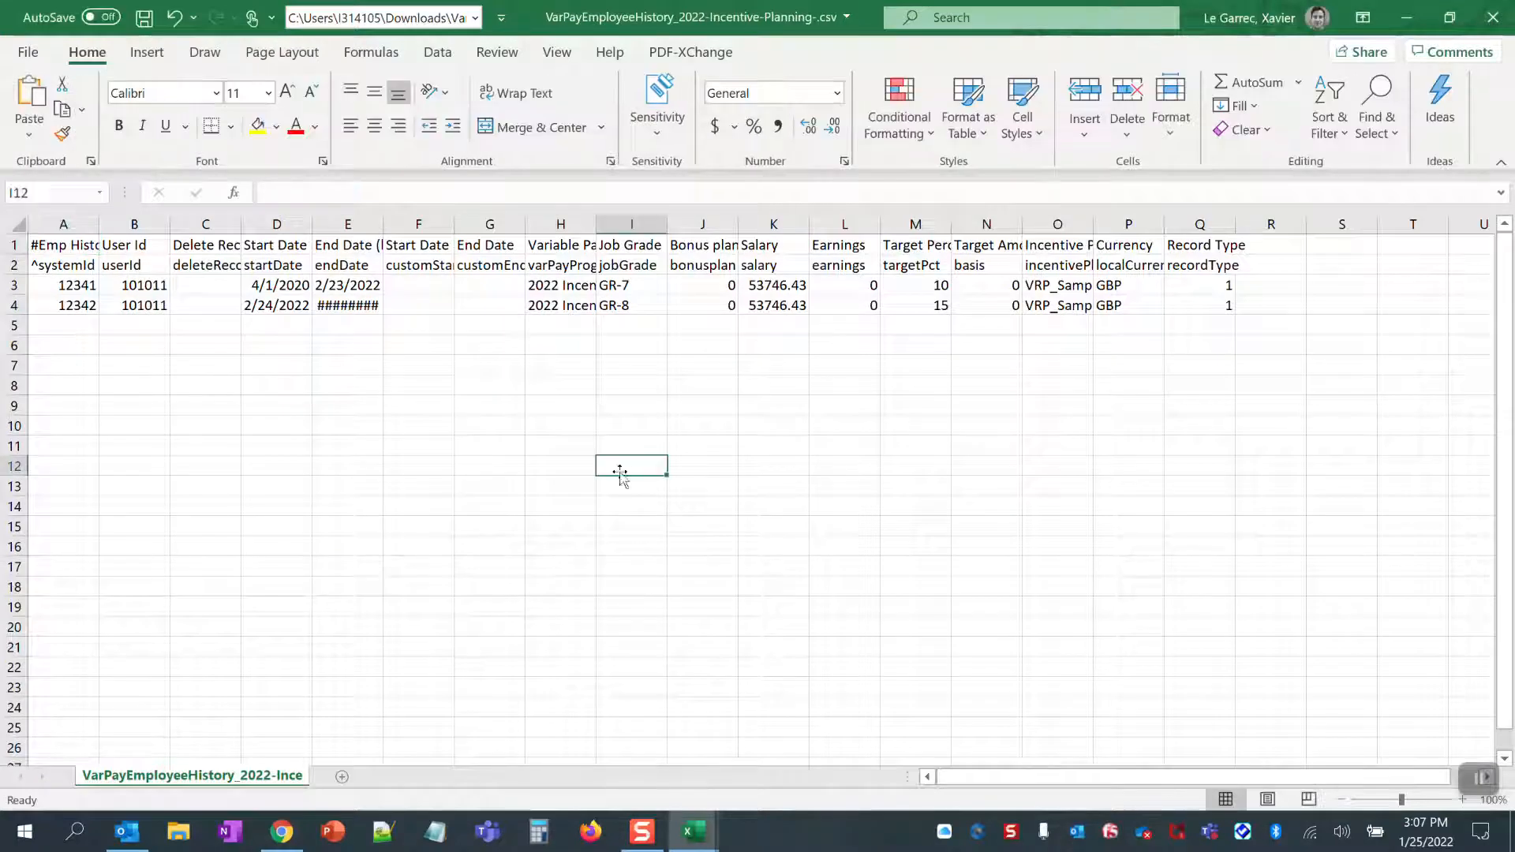
double_click(384, 224)
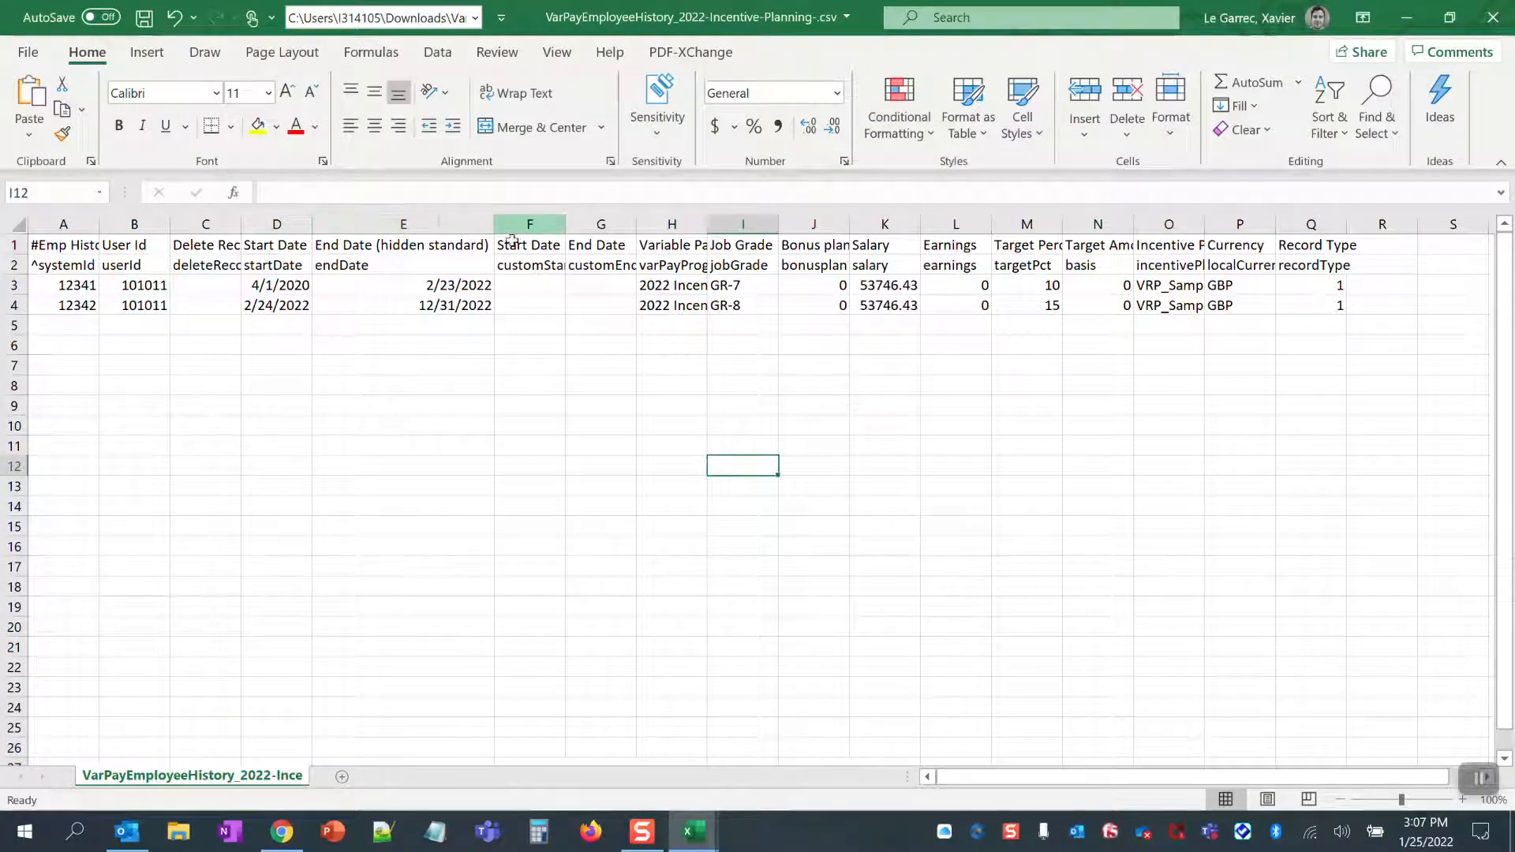
- Copy both records' hidden standard start and end dates into the custom Start Date and End Date columns and fit those columns' widths
left_click_drag(272, 283, 403, 299)
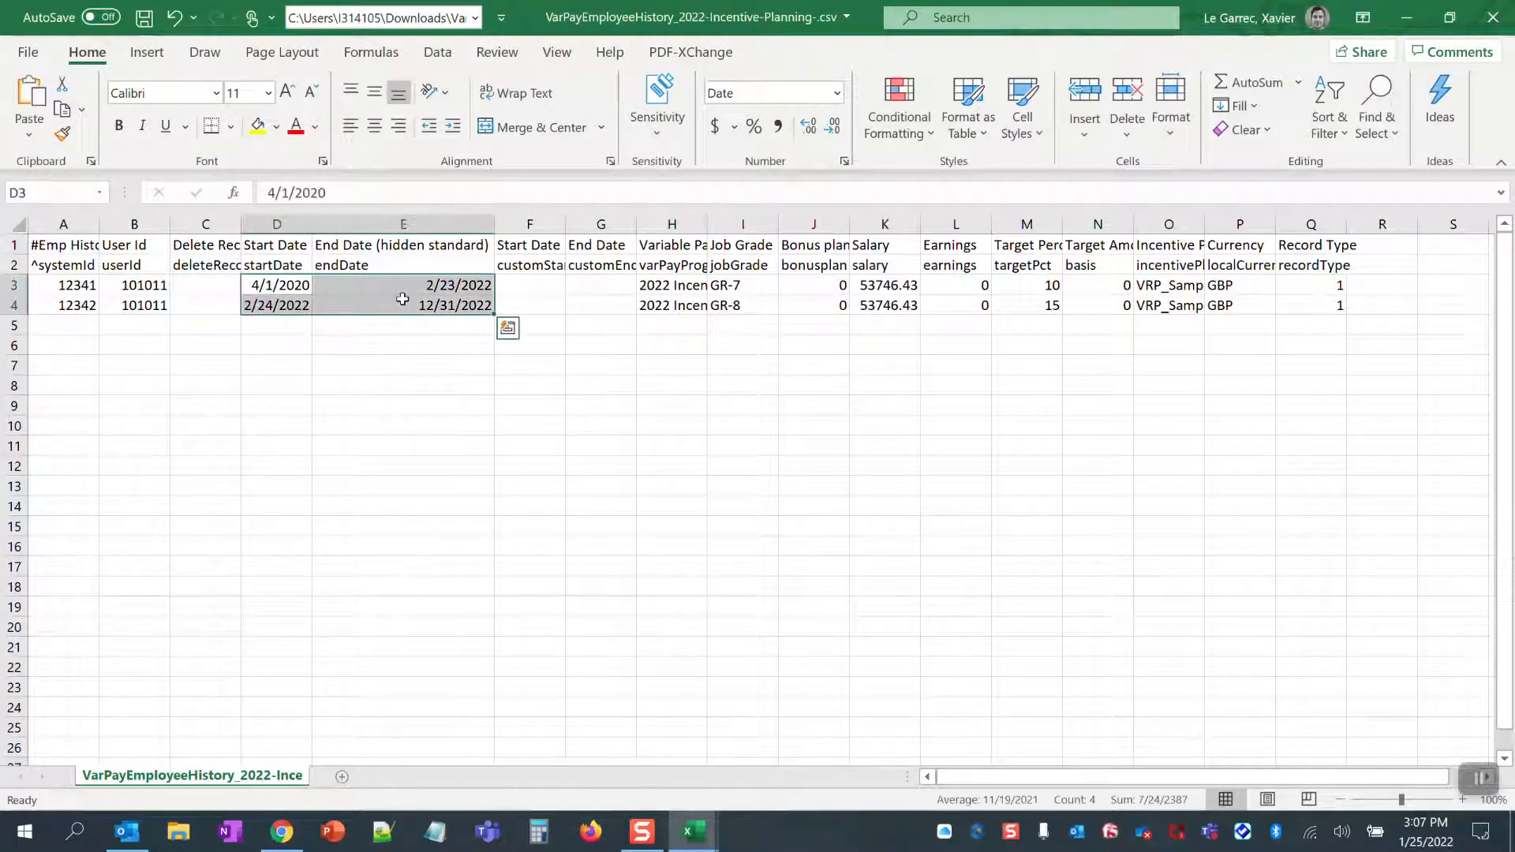
key("ctrl+c")
left_click(557, 290)
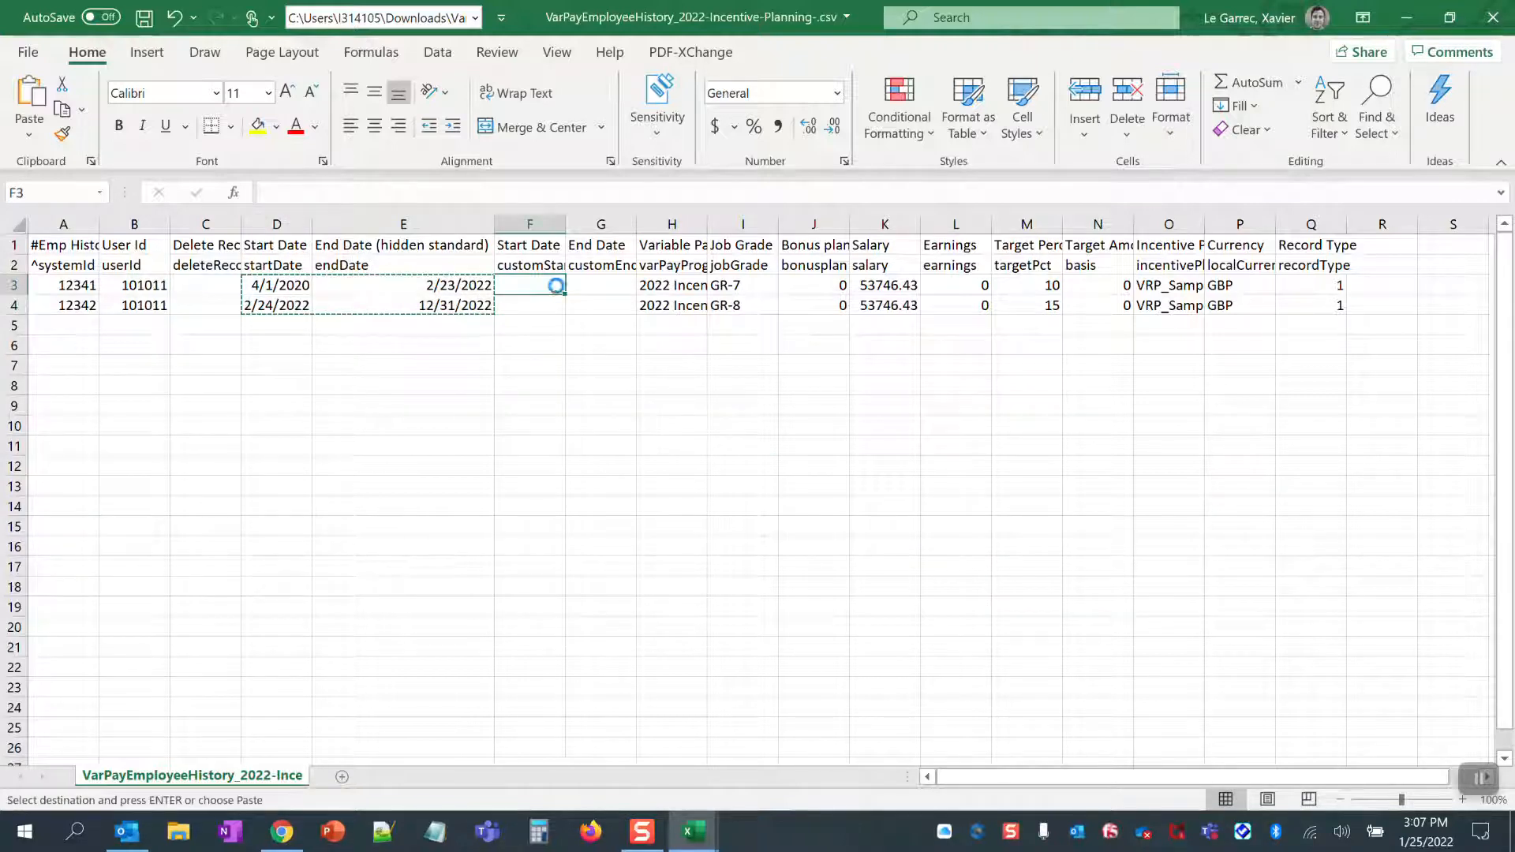
key("ctrl+v")
double_click(636, 224)
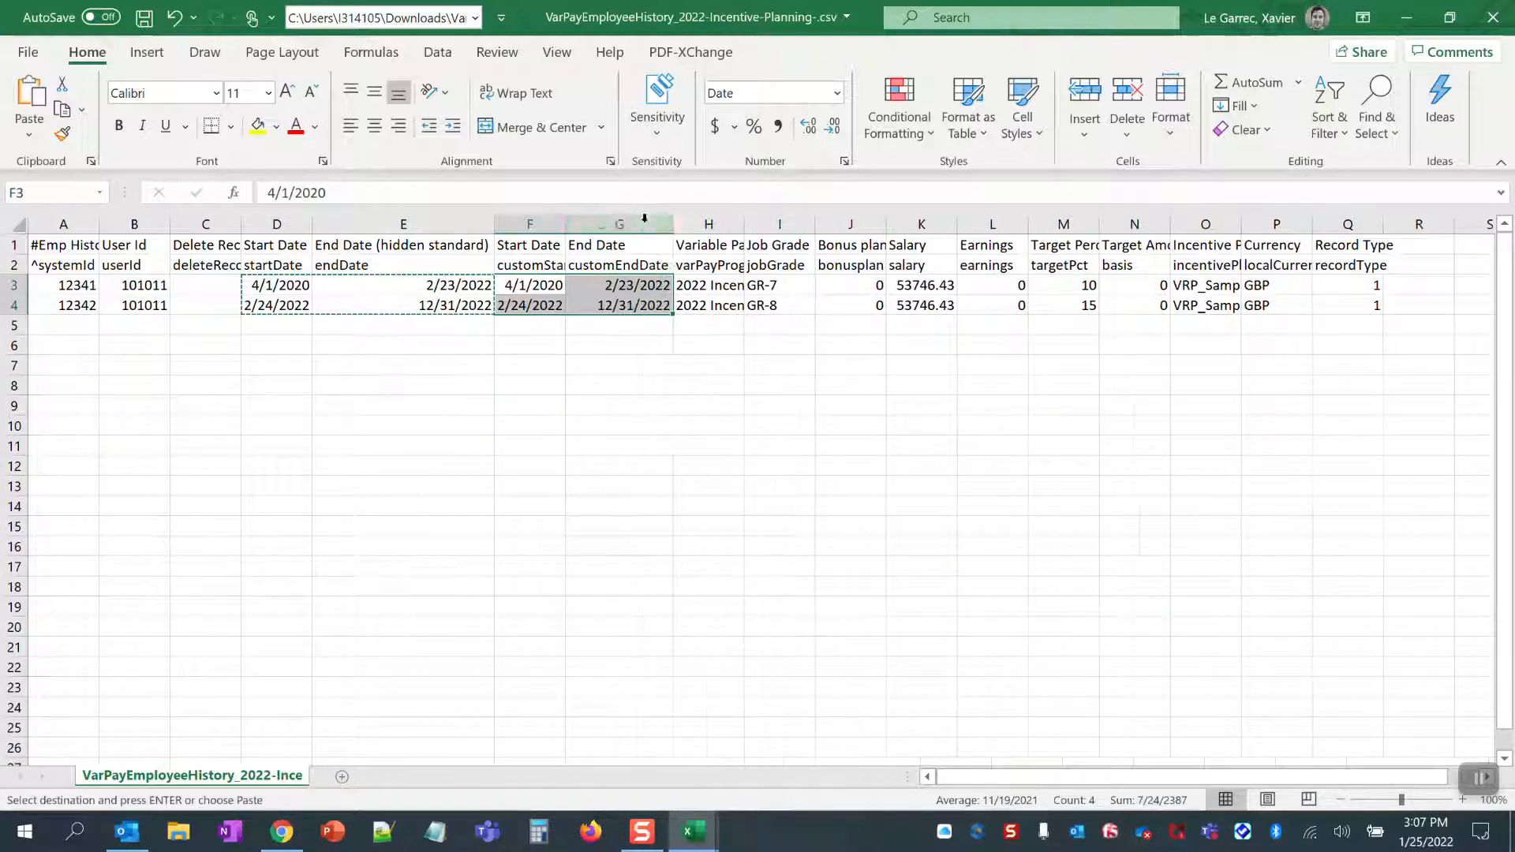
double_click(565, 224)
left_click(592, 401)
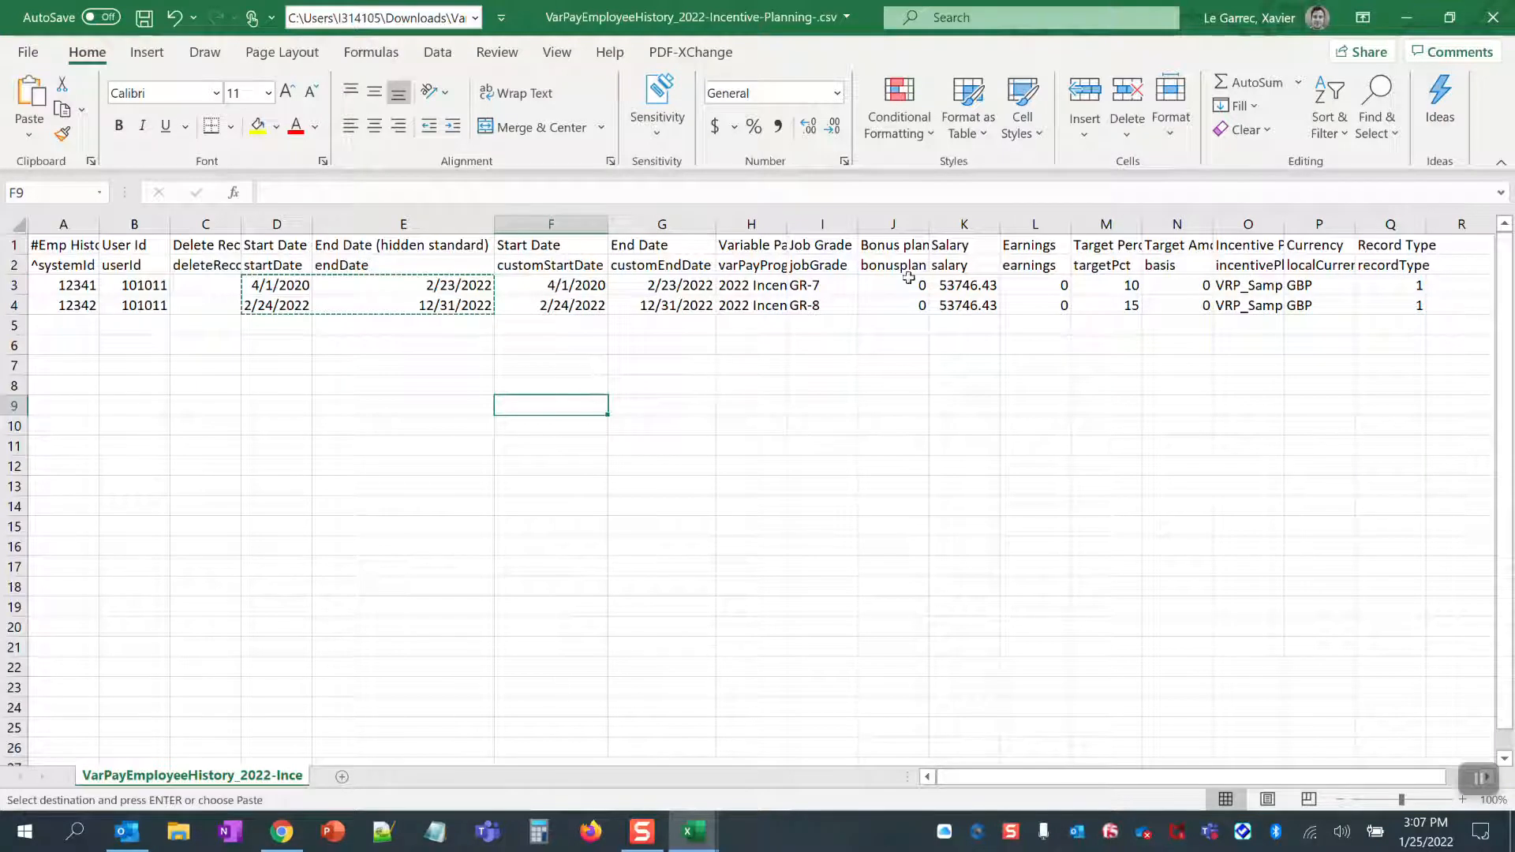
- Set the Earnings value of both employee history records to 35000
left_click(1030, 285)
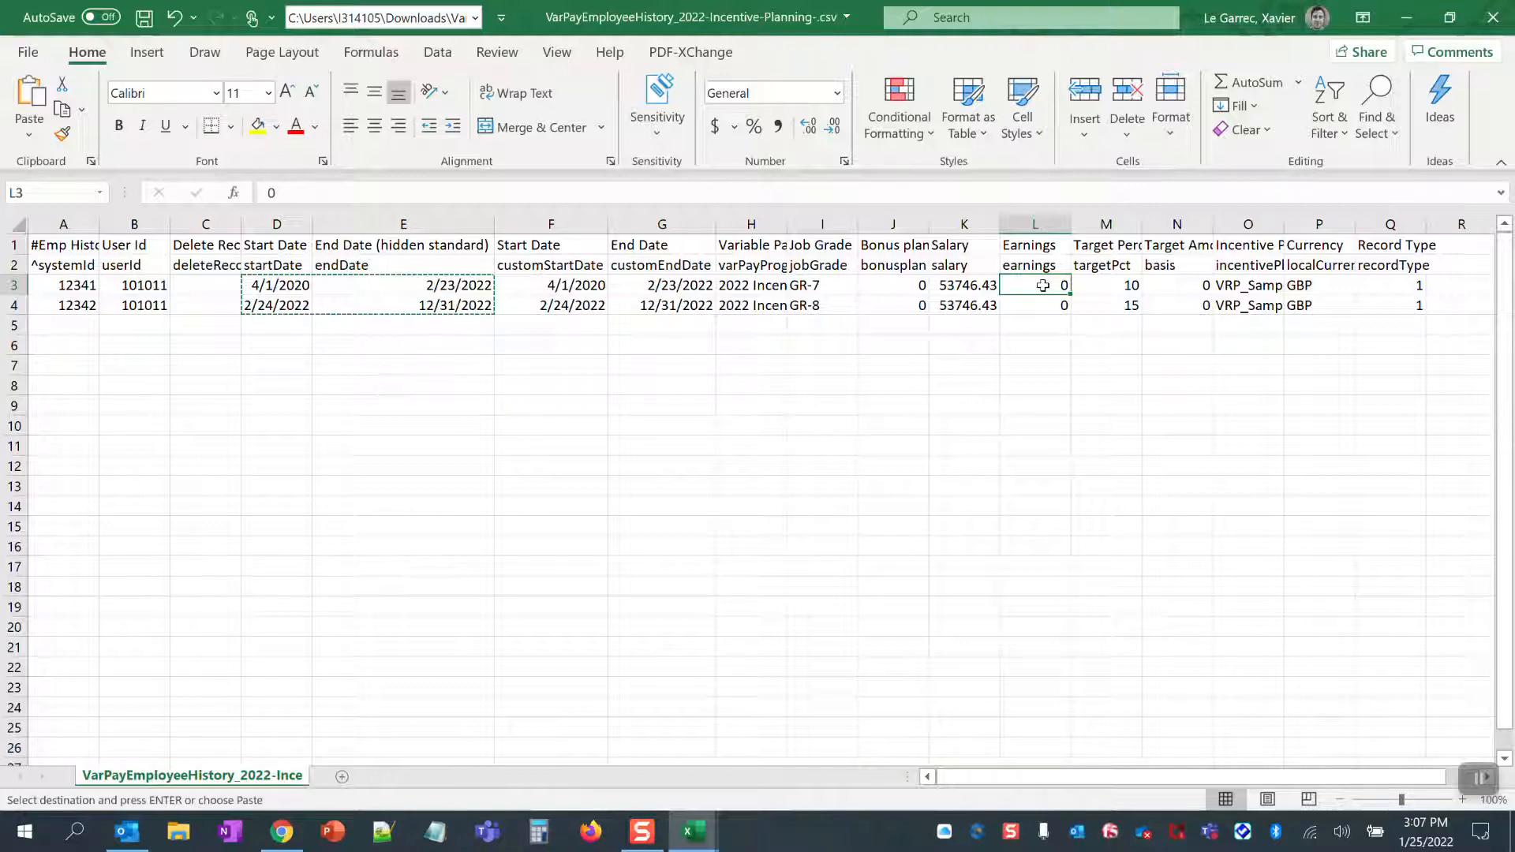
left_click(955, 285)
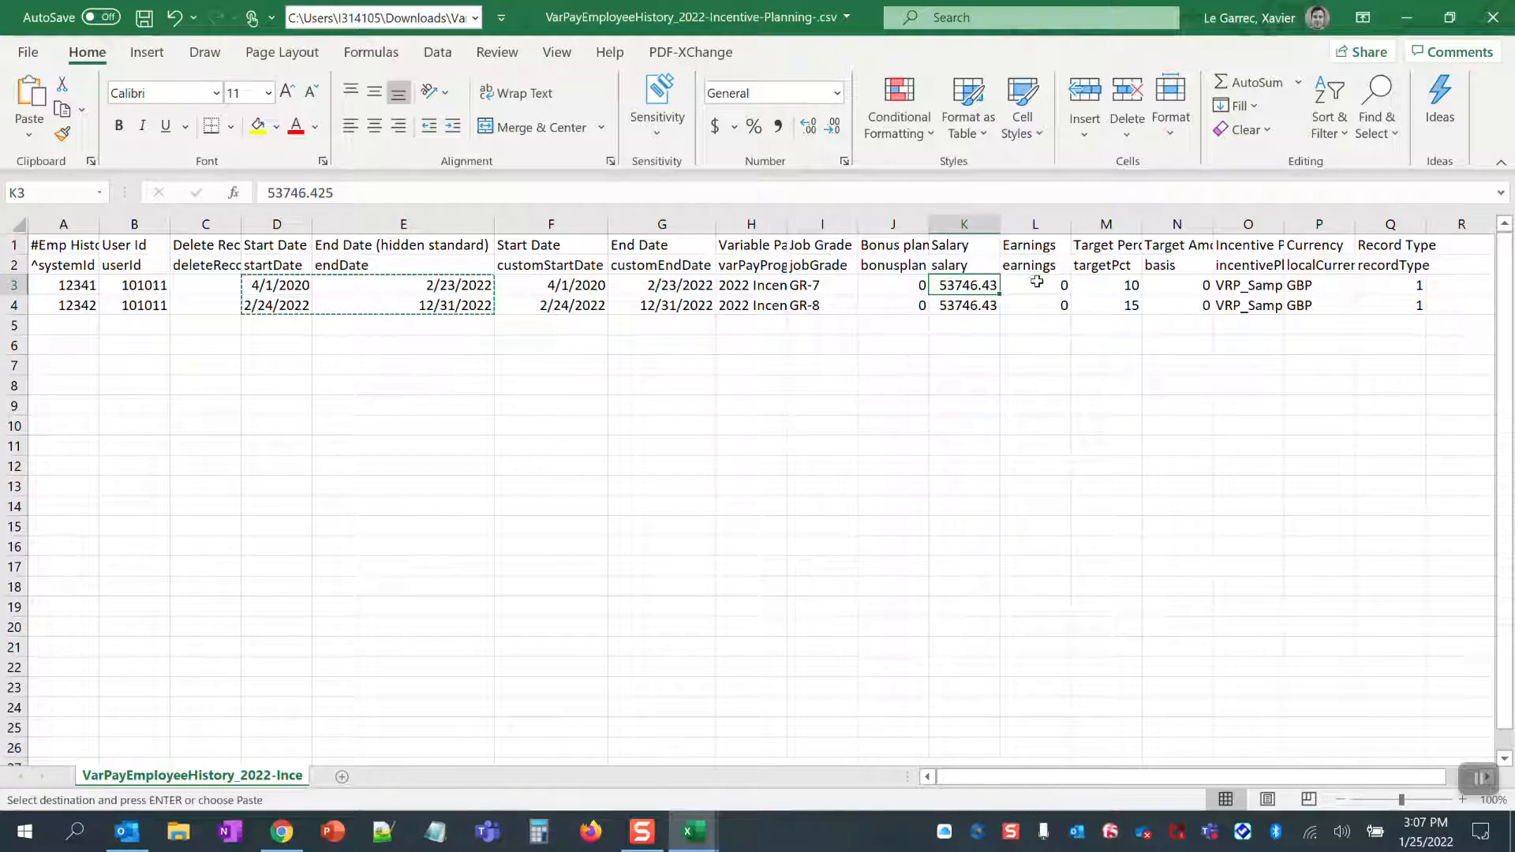
left_click(1036, 284)
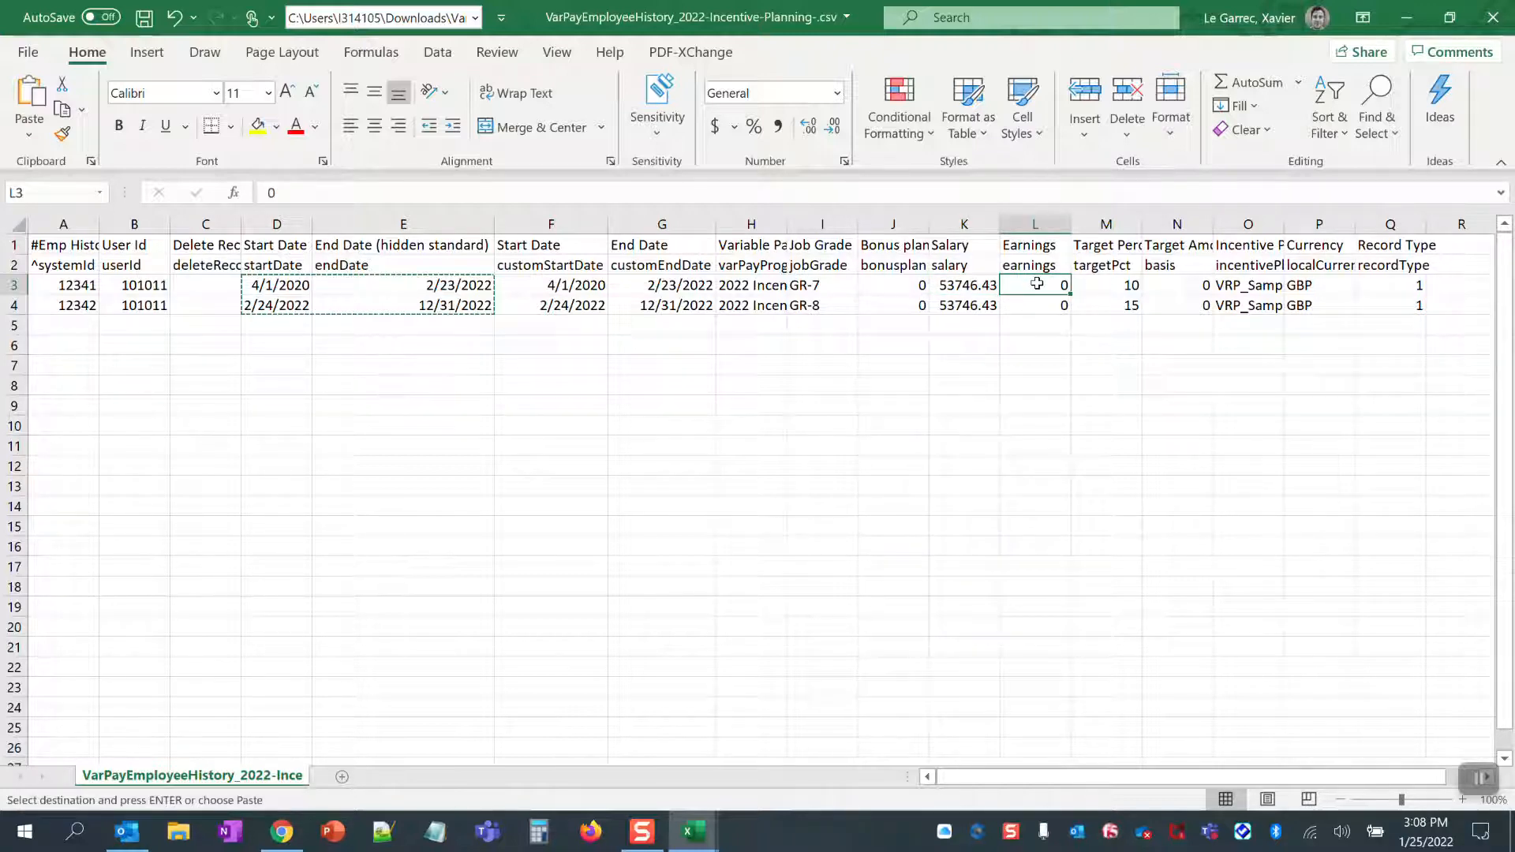
type("3500")
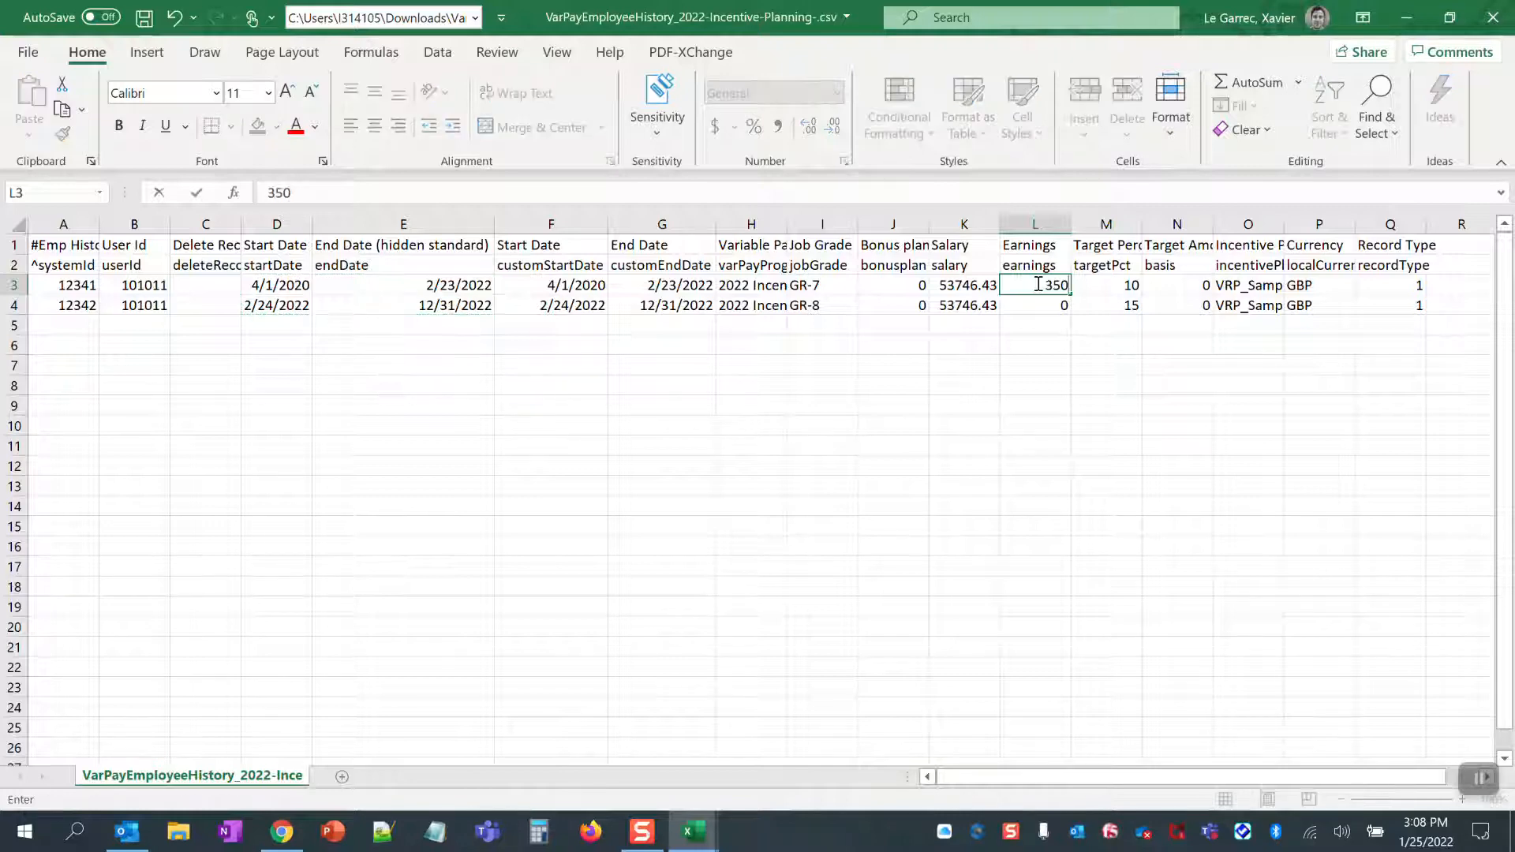
type("0")
left_click(1020, 344)
left_click(1040, 280)
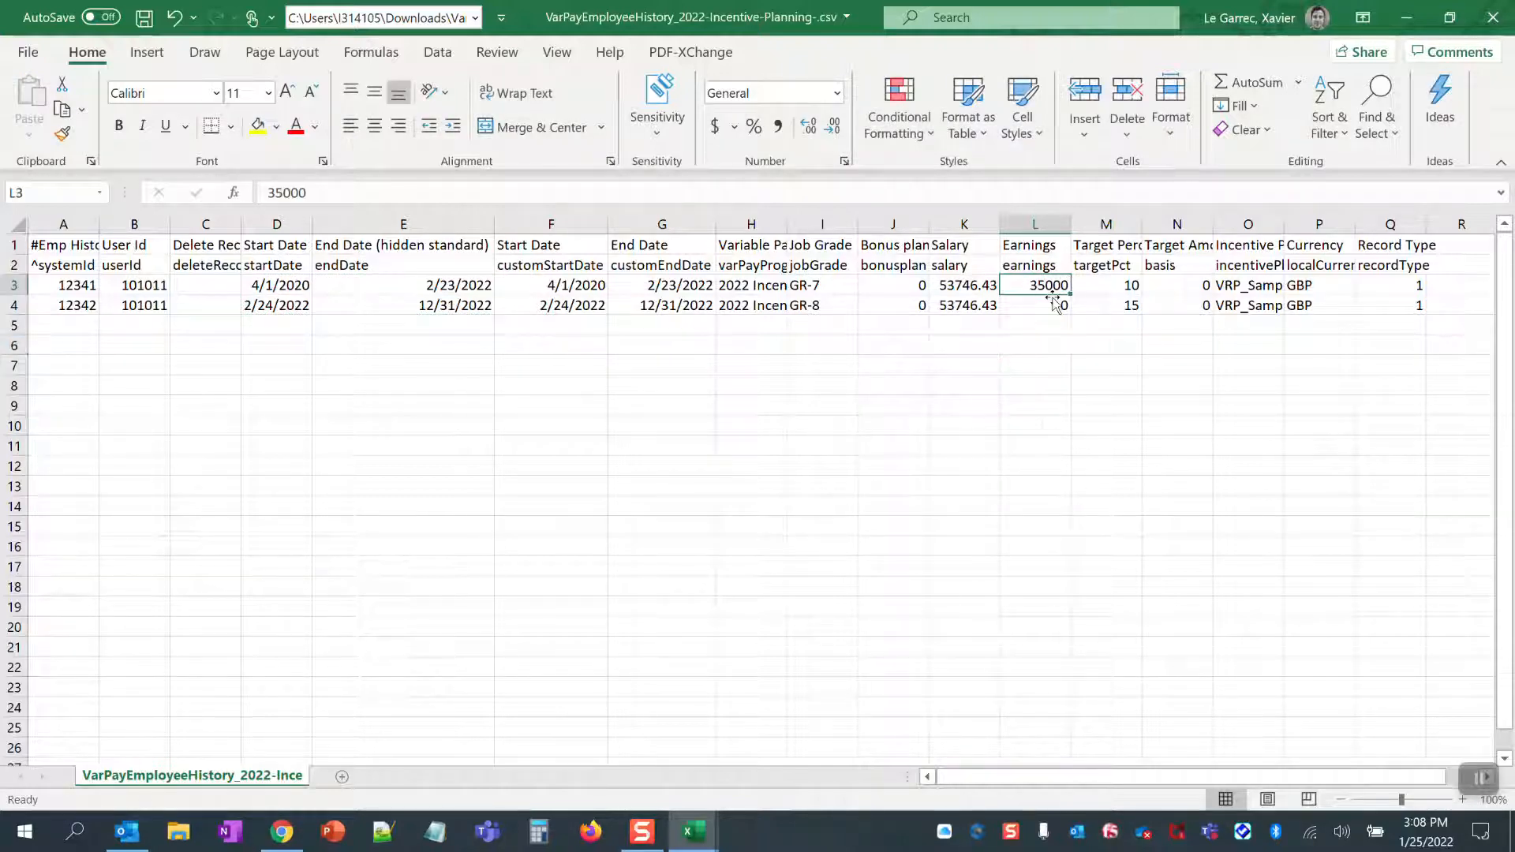
key("ctrl+c")
left_click(1054, 304)
key("ctrl+v")
left_click(1089, 365)
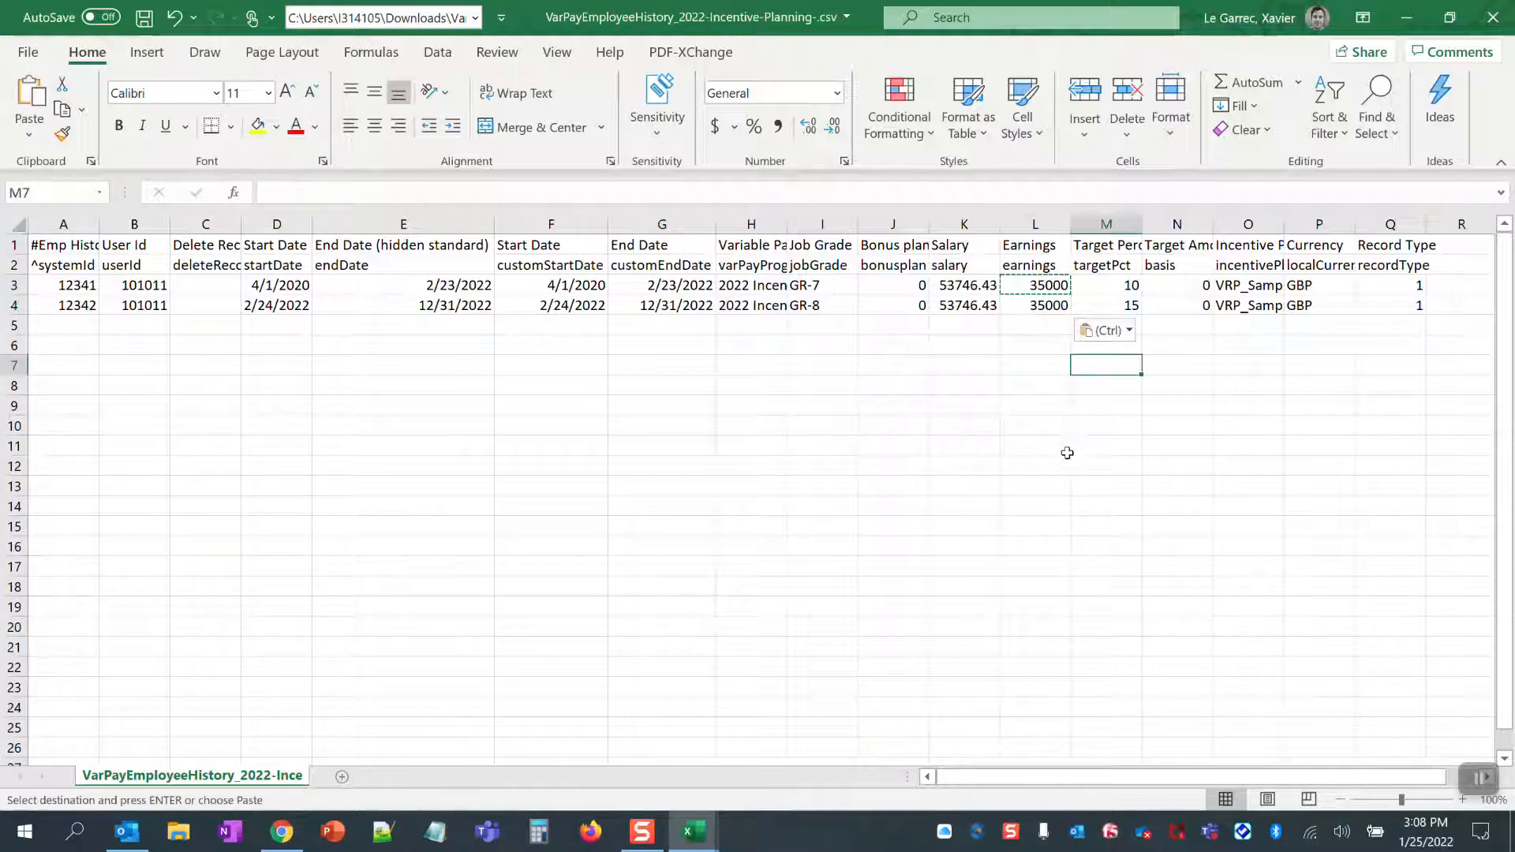
left_click(1177, 357)
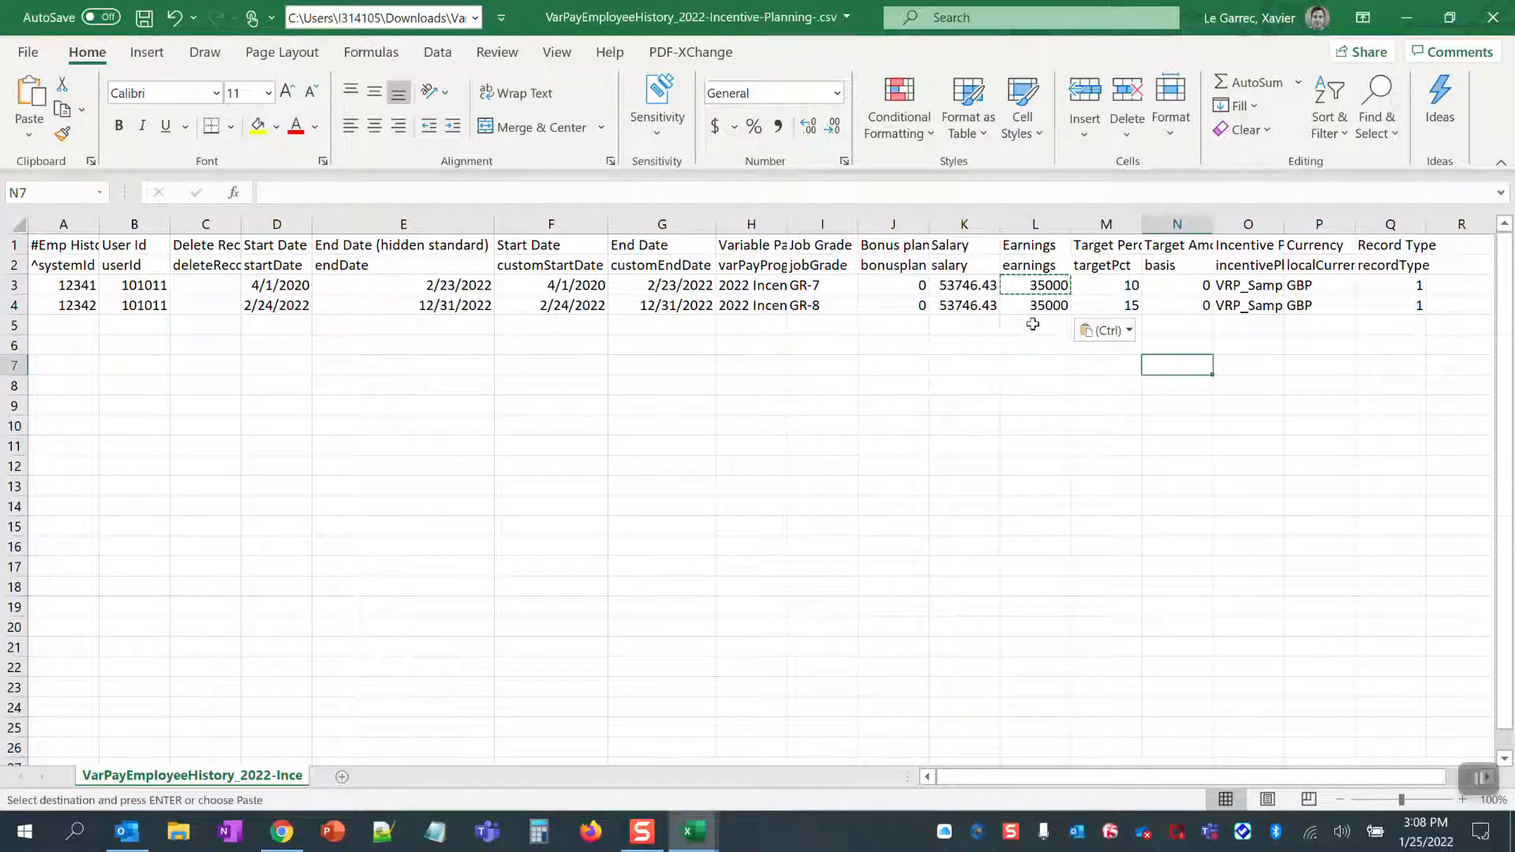
left_click(1008, 407)
left_click(941, 310)
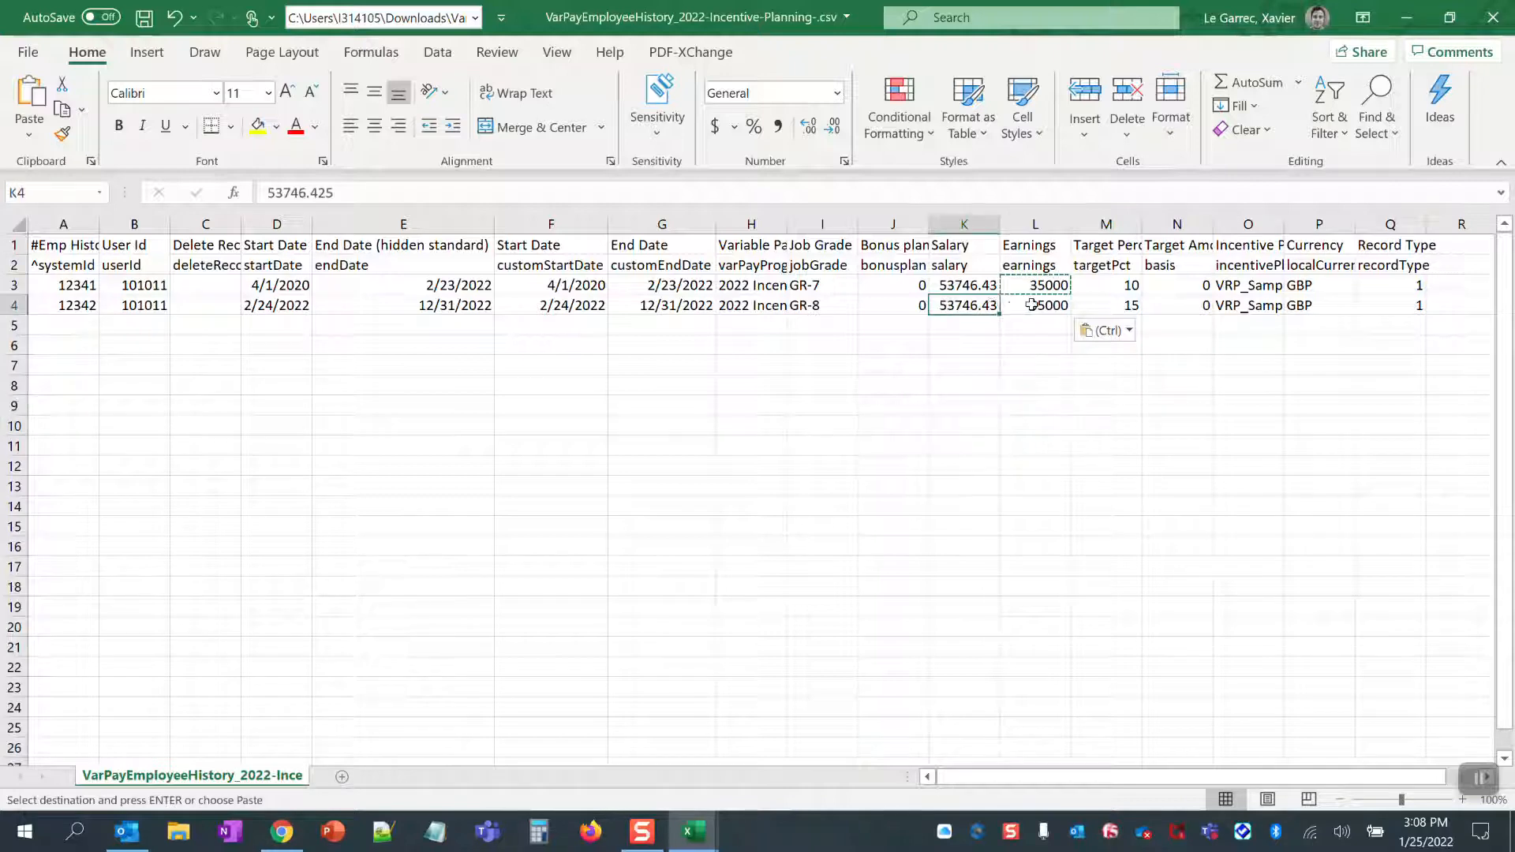
left_click(1032, 304)
left_click(1042, 284)
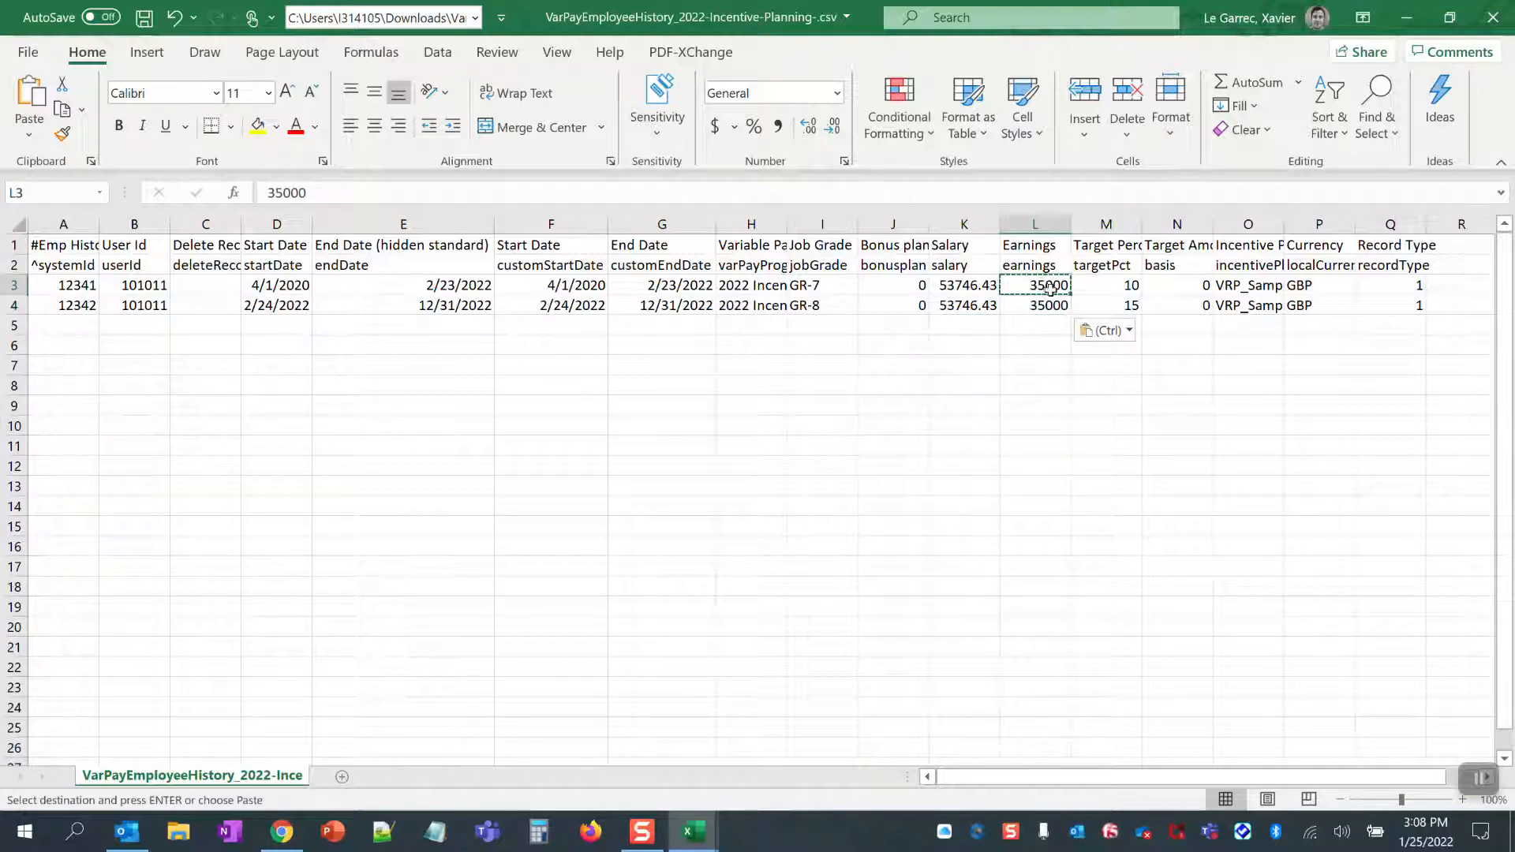
double_click(1062, 291)
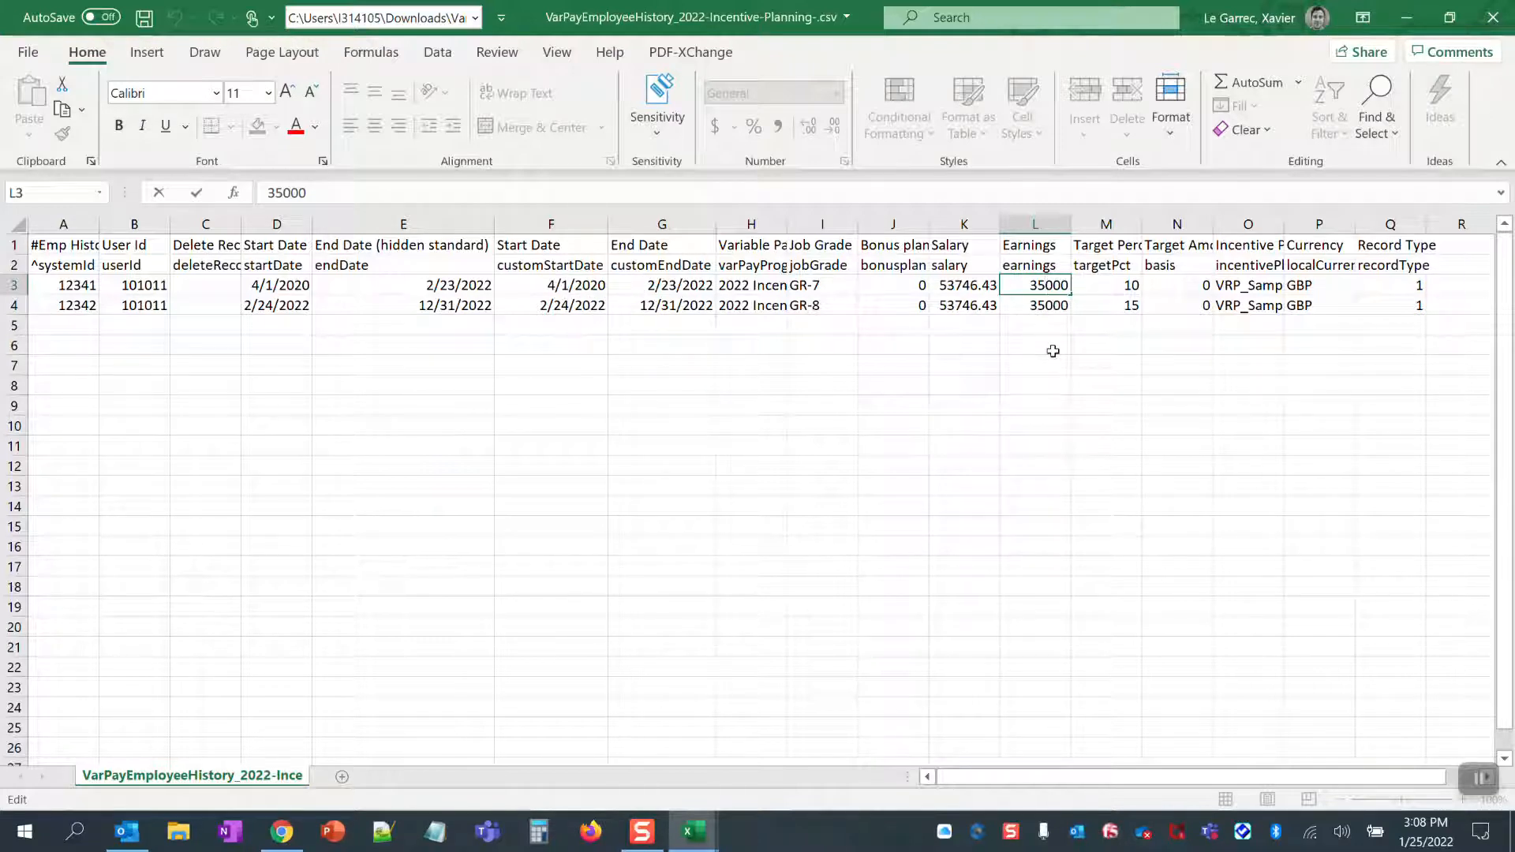
left_click(1048, 303)
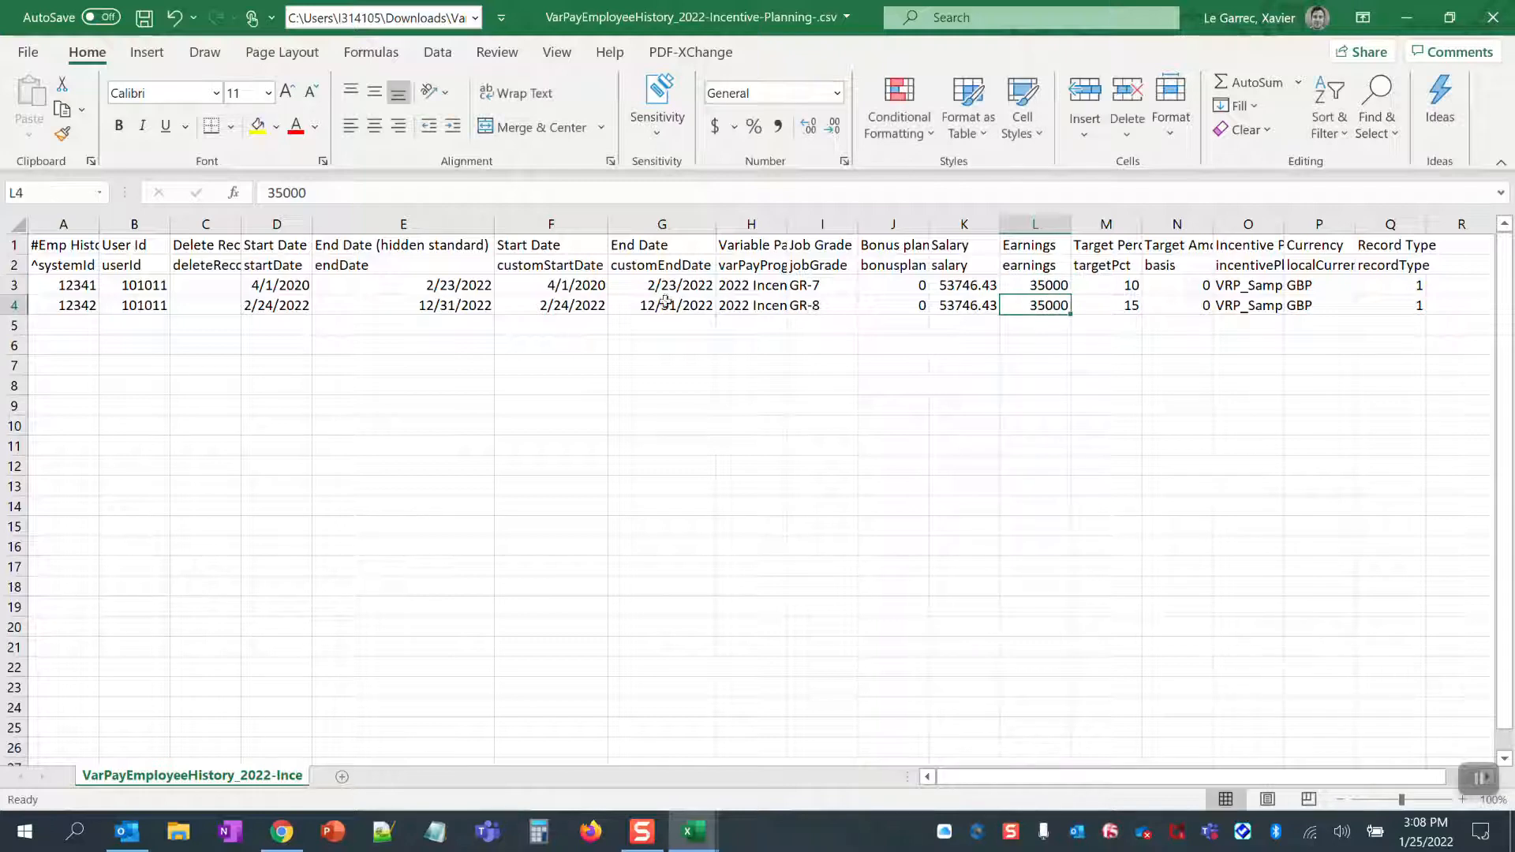
- Set the custom Start Date of the first employee history record to 1/1/2022
left_click(574, 287)
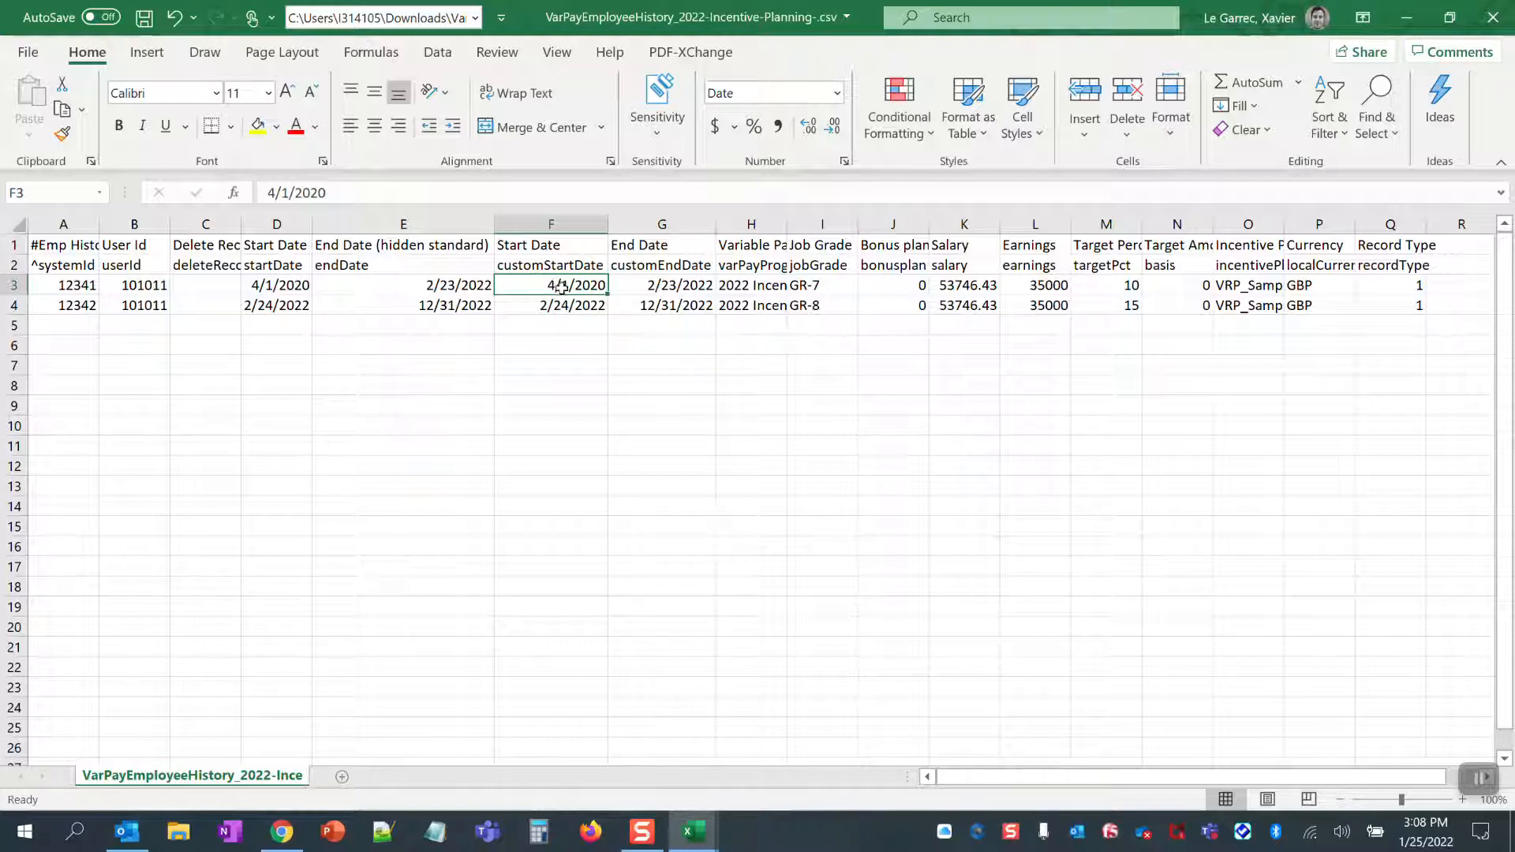
double_click(608, 284)
left_click(606, 285)
double_click(606, 285)
type("2")
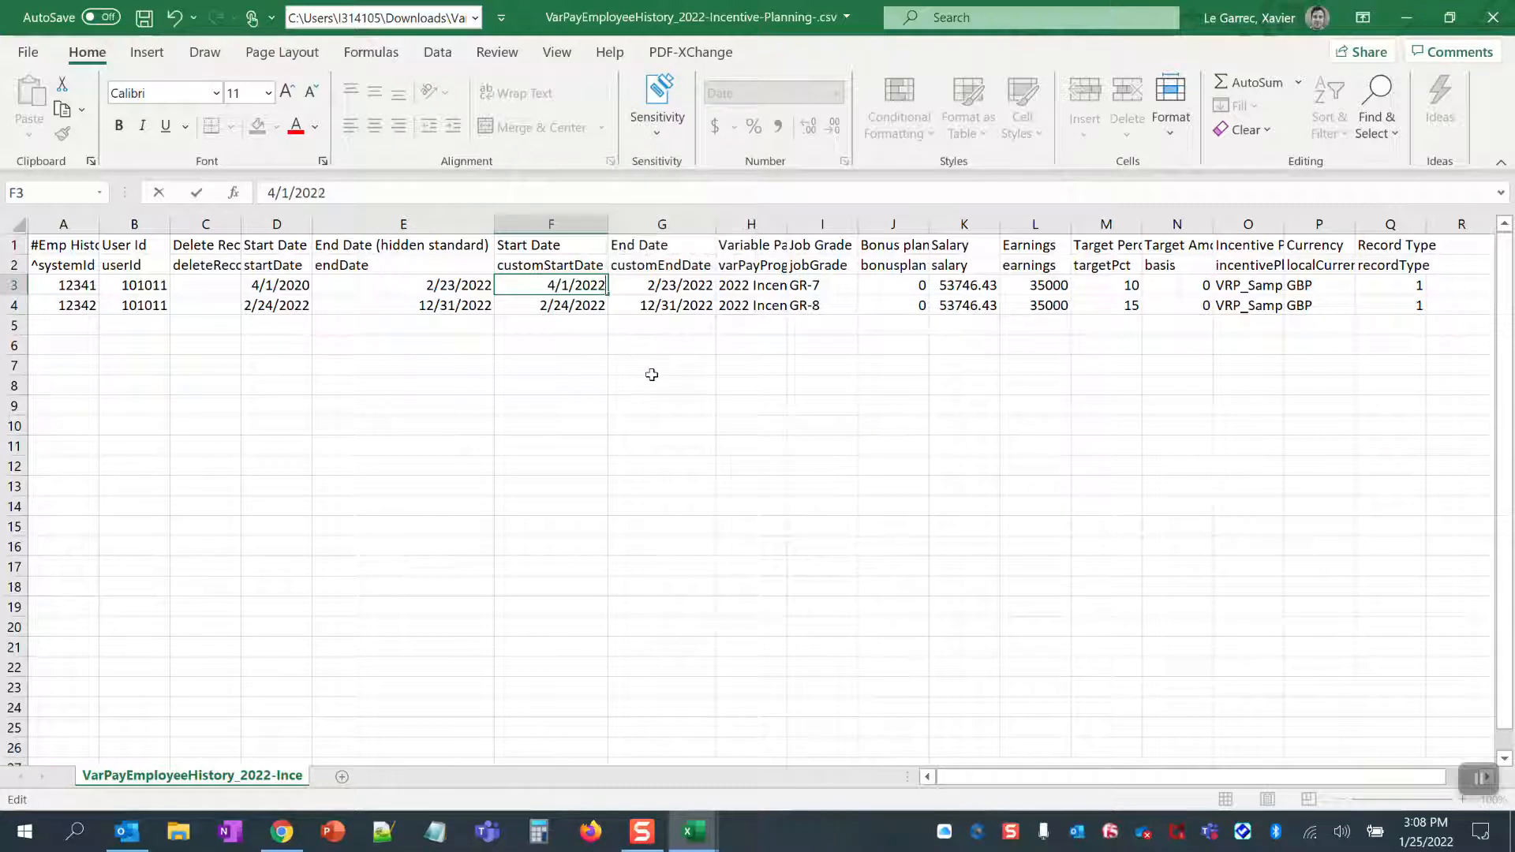
left_click(652, 371)
double_click(557, 285)
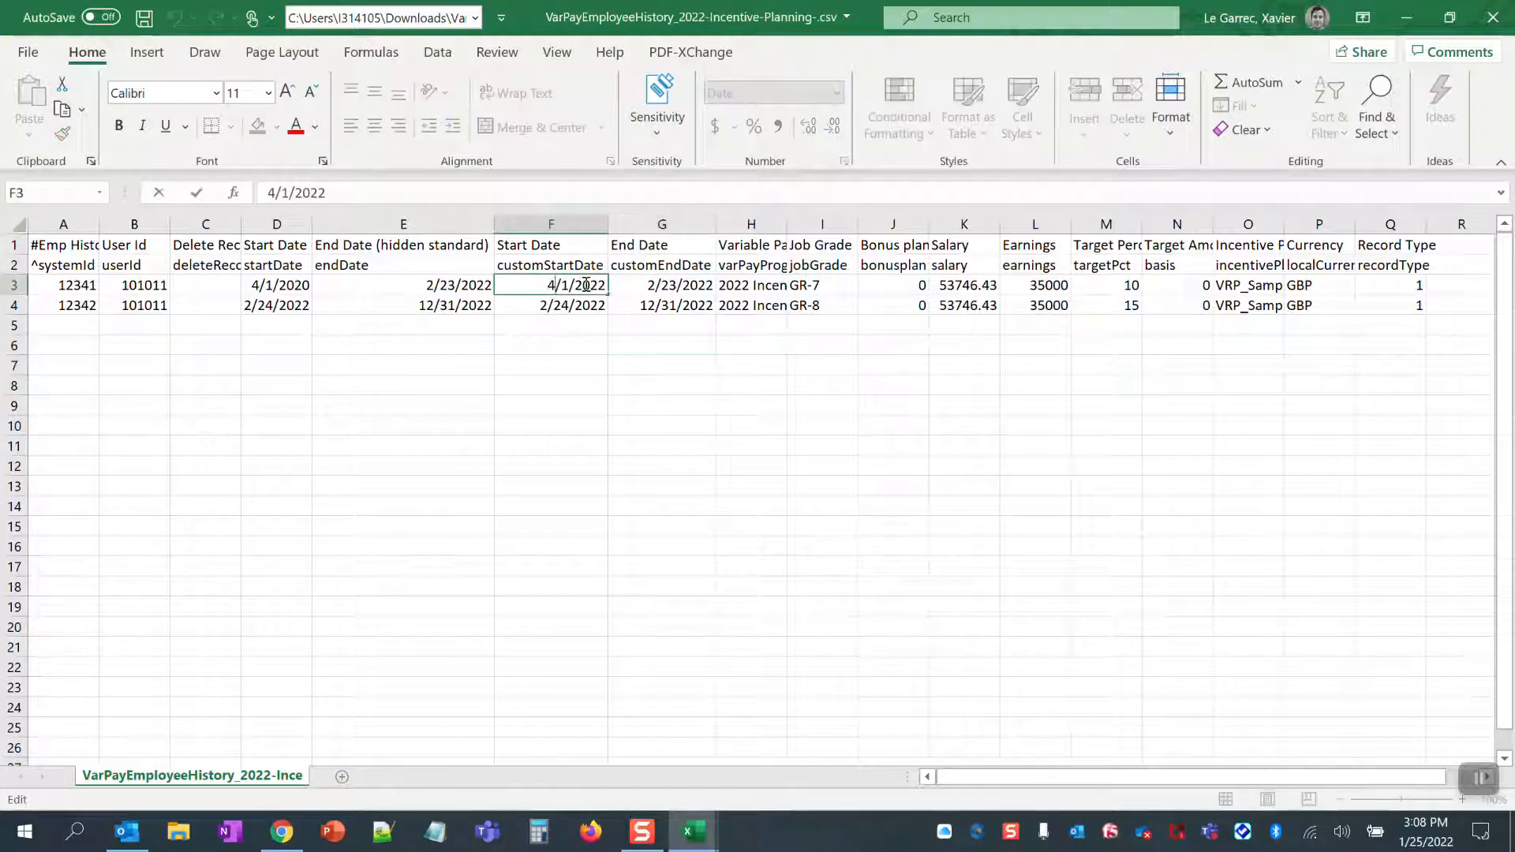
key("BackSpace")
type("1")
left_click(598, 343)
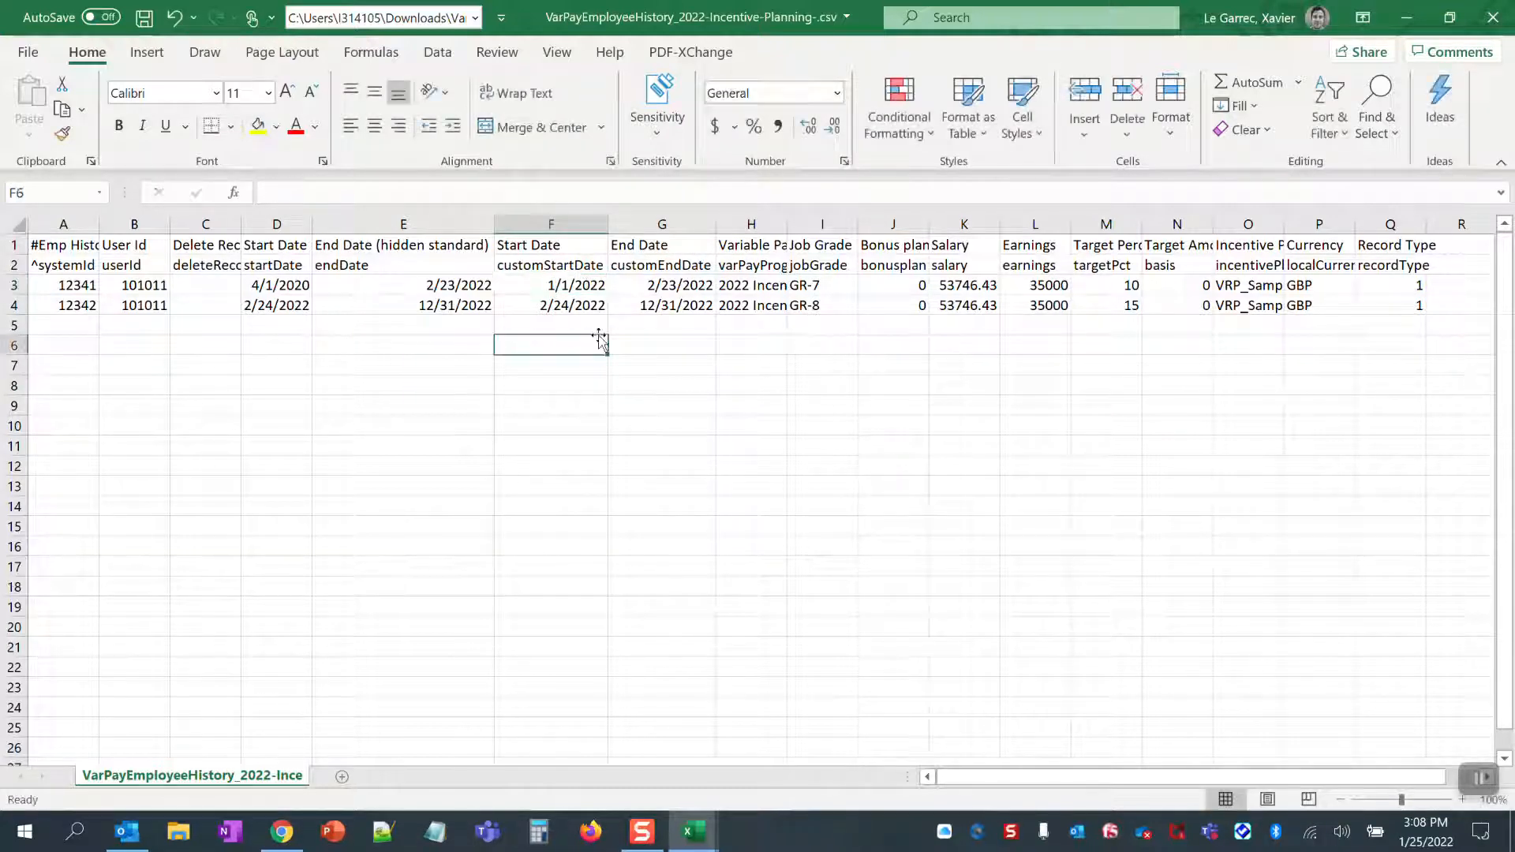
- Set the Earnings to 9000 for the first employee history record and 29000 for the second
left_click(578, 288)
left_click(637, 284)
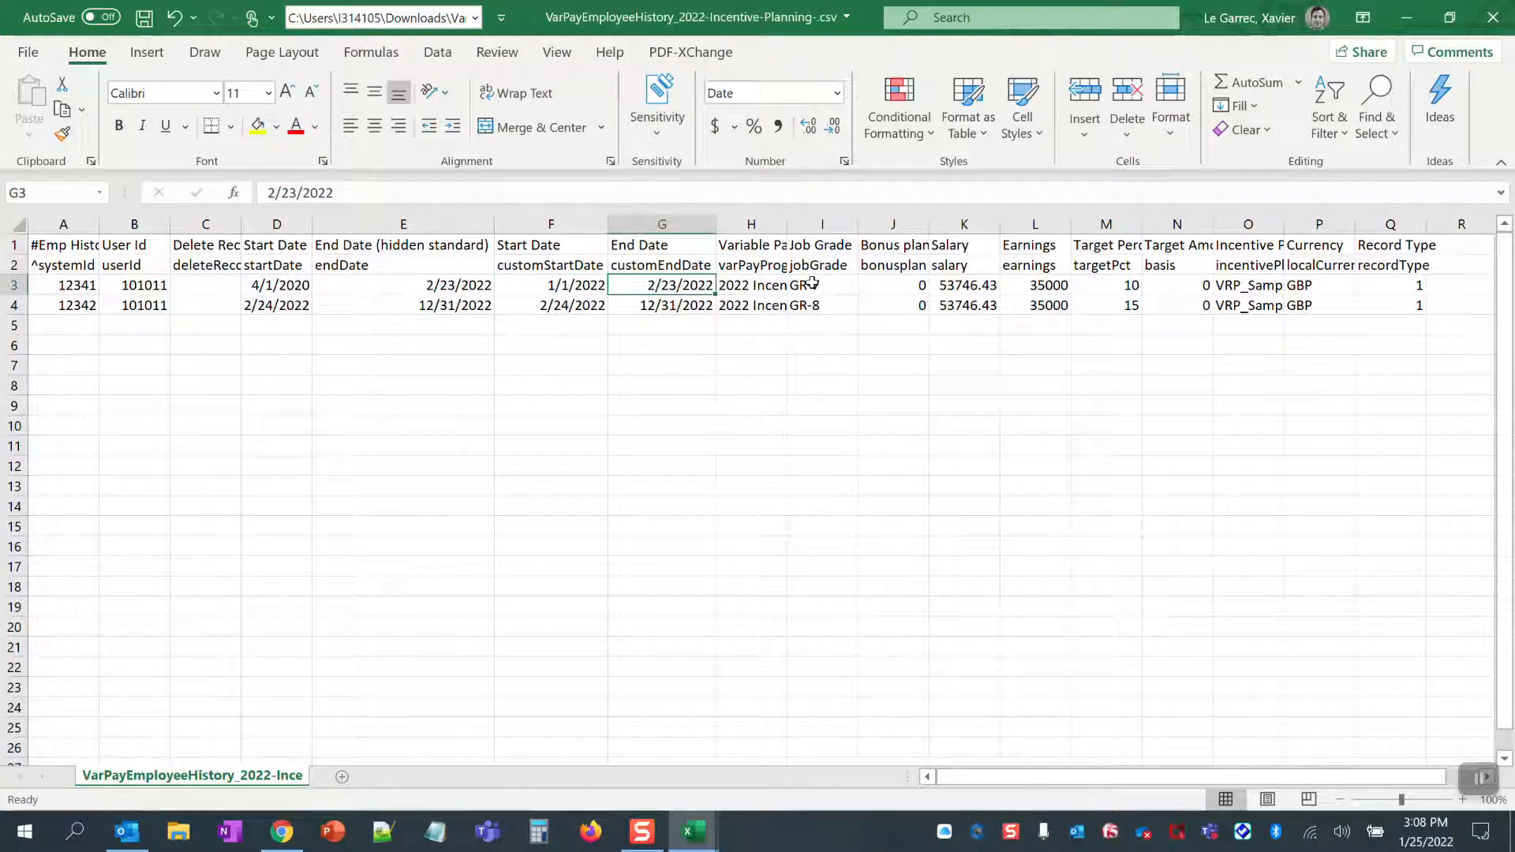
left_click(1061, 289)
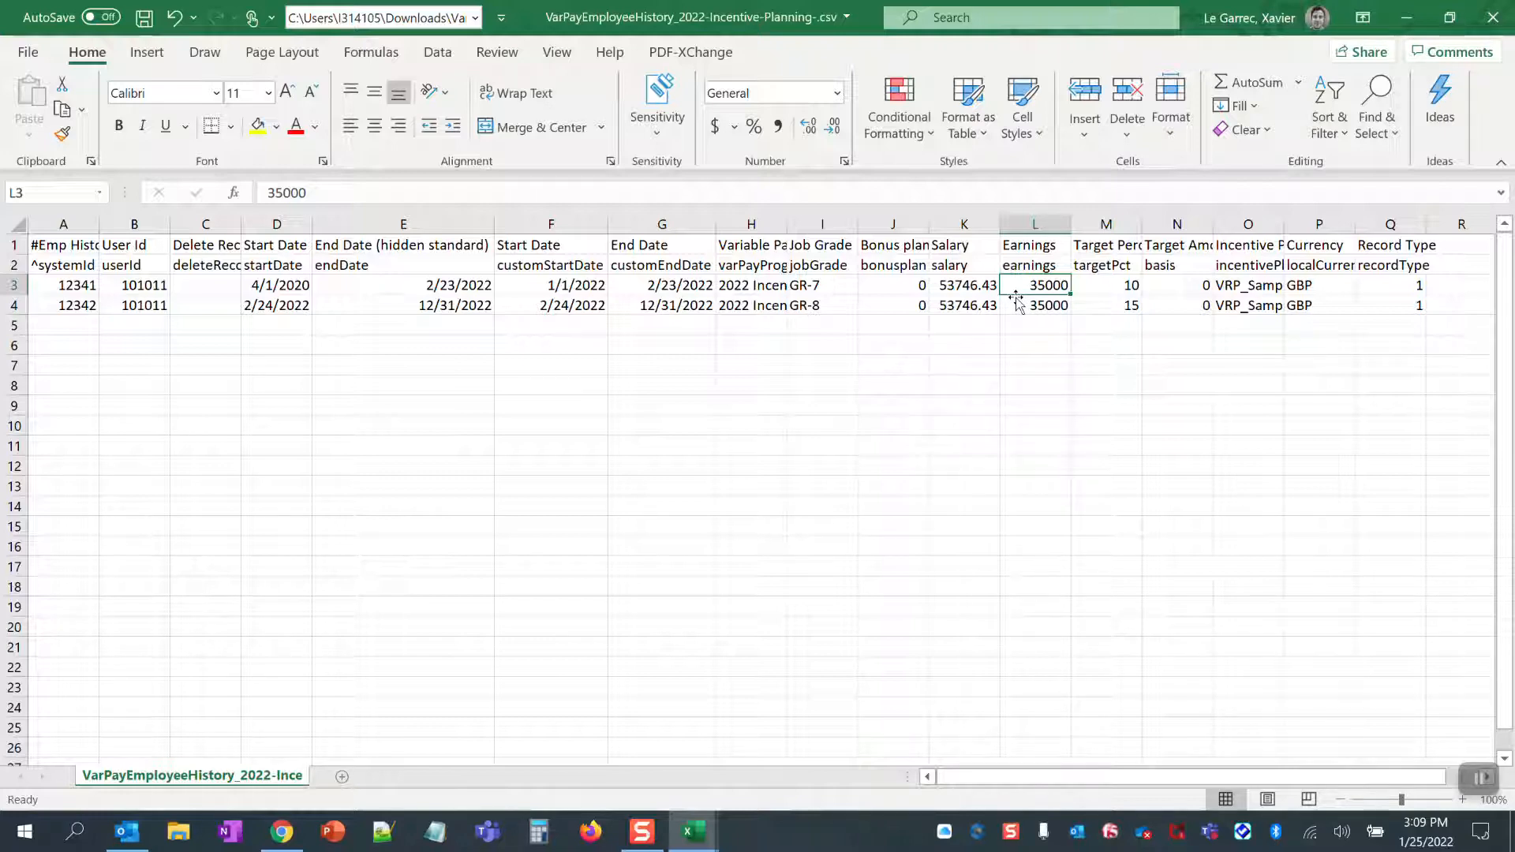
type("900")
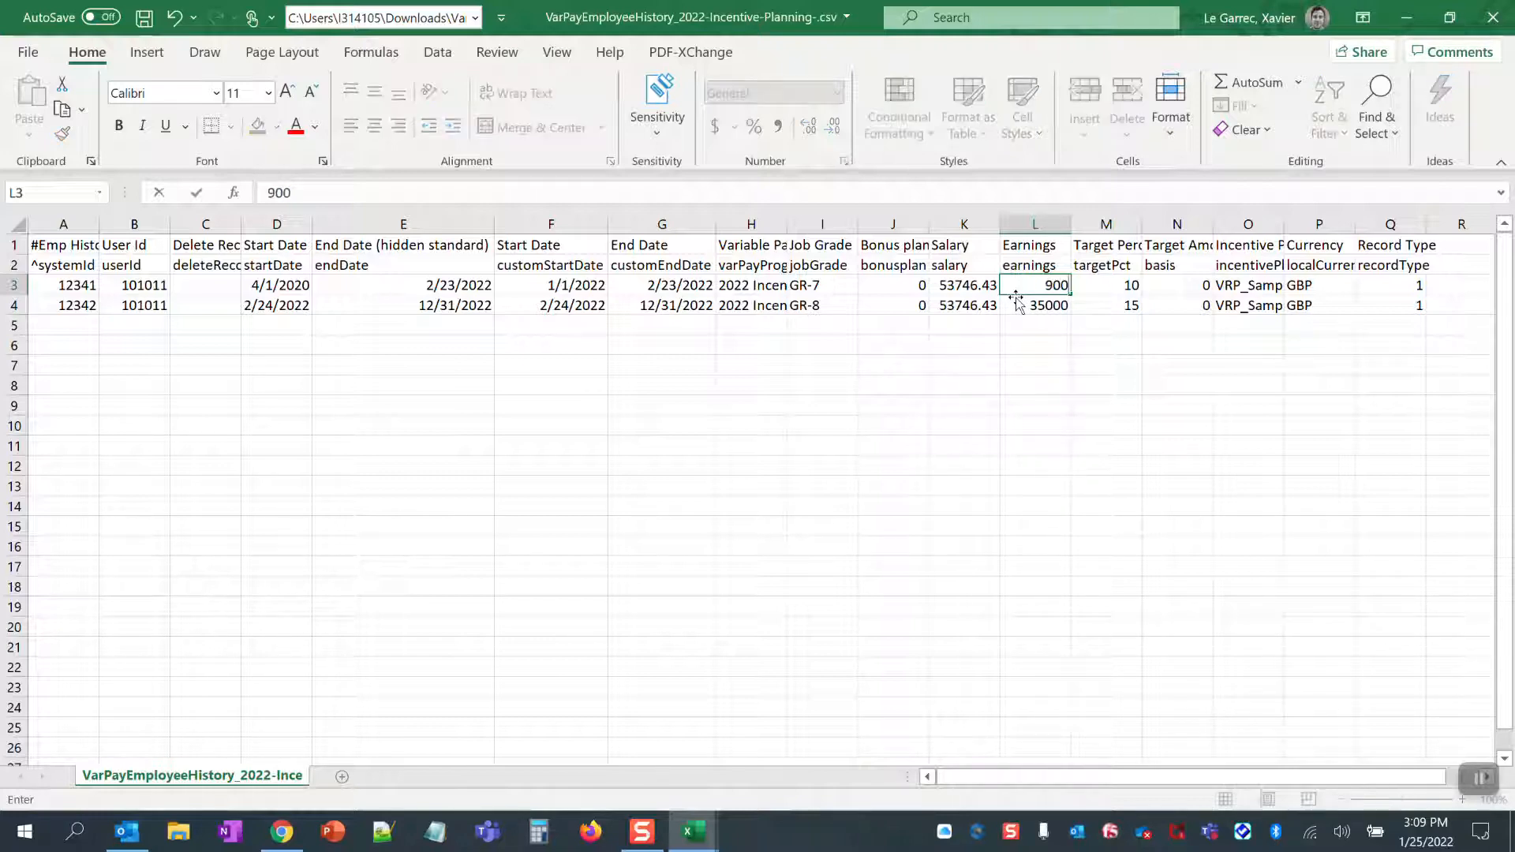
left_click(1025, 302)
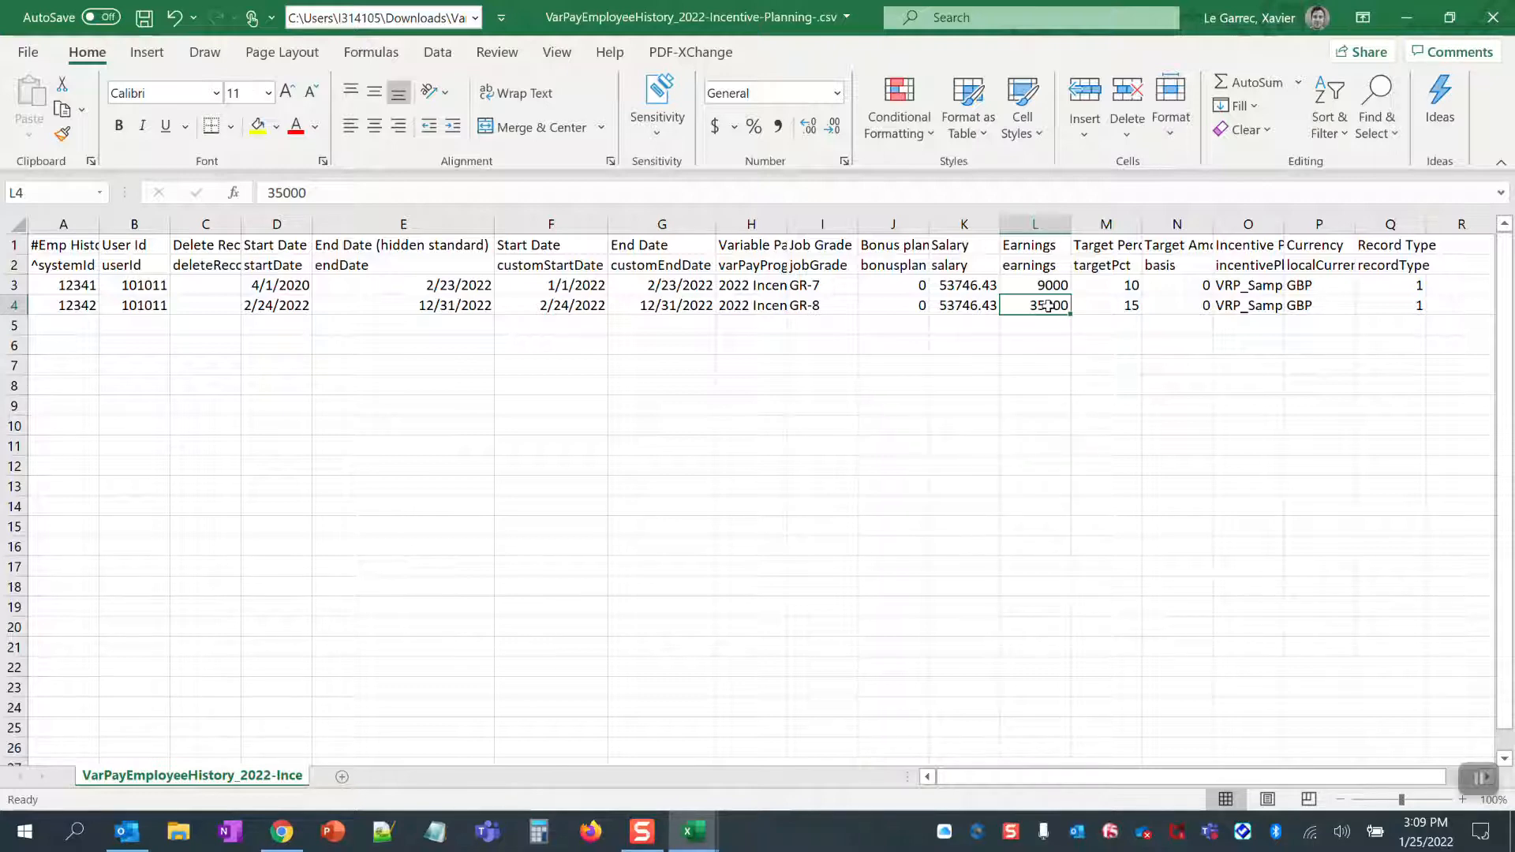
type("2900")
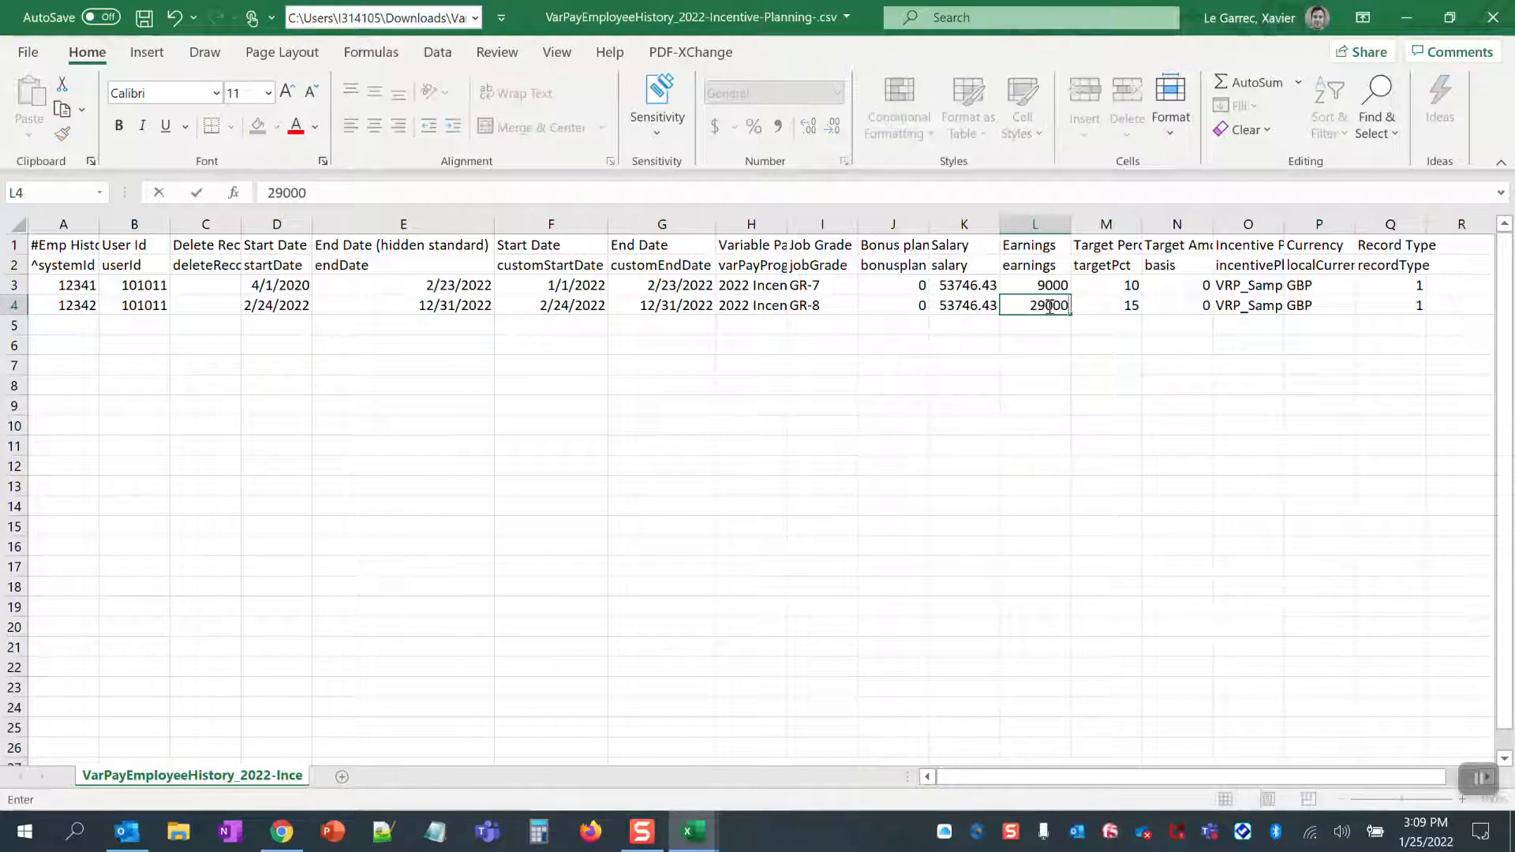
left_click(1056, 361)
- Fit the width of the Target Amount column to its contents
left_click_drag(1045, 304, 1042, 295)
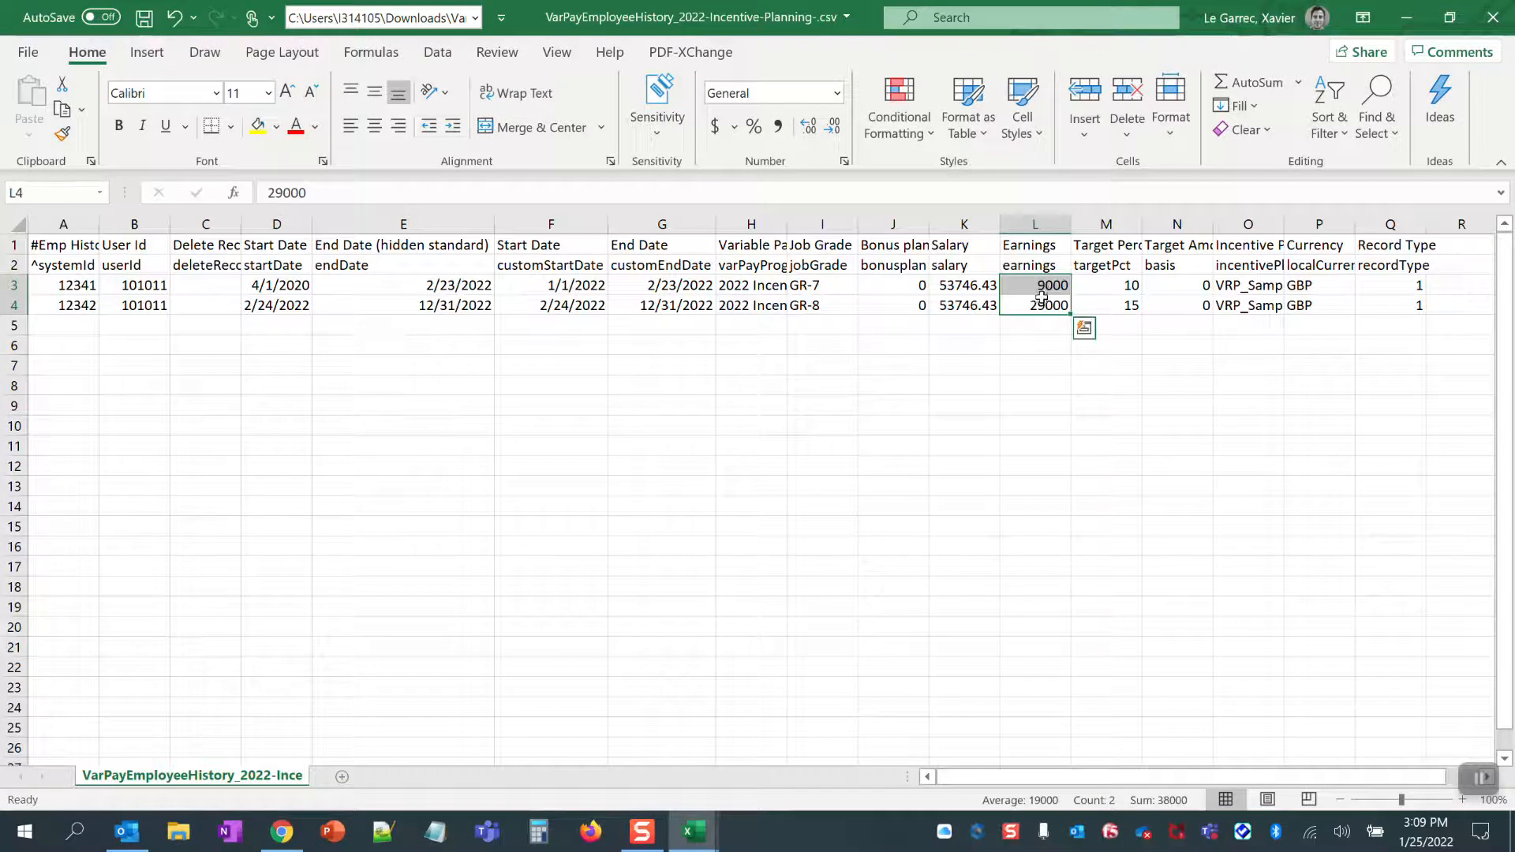
left_click(1045, 344)
left_click_drag(1054, 292, 1050, 308)
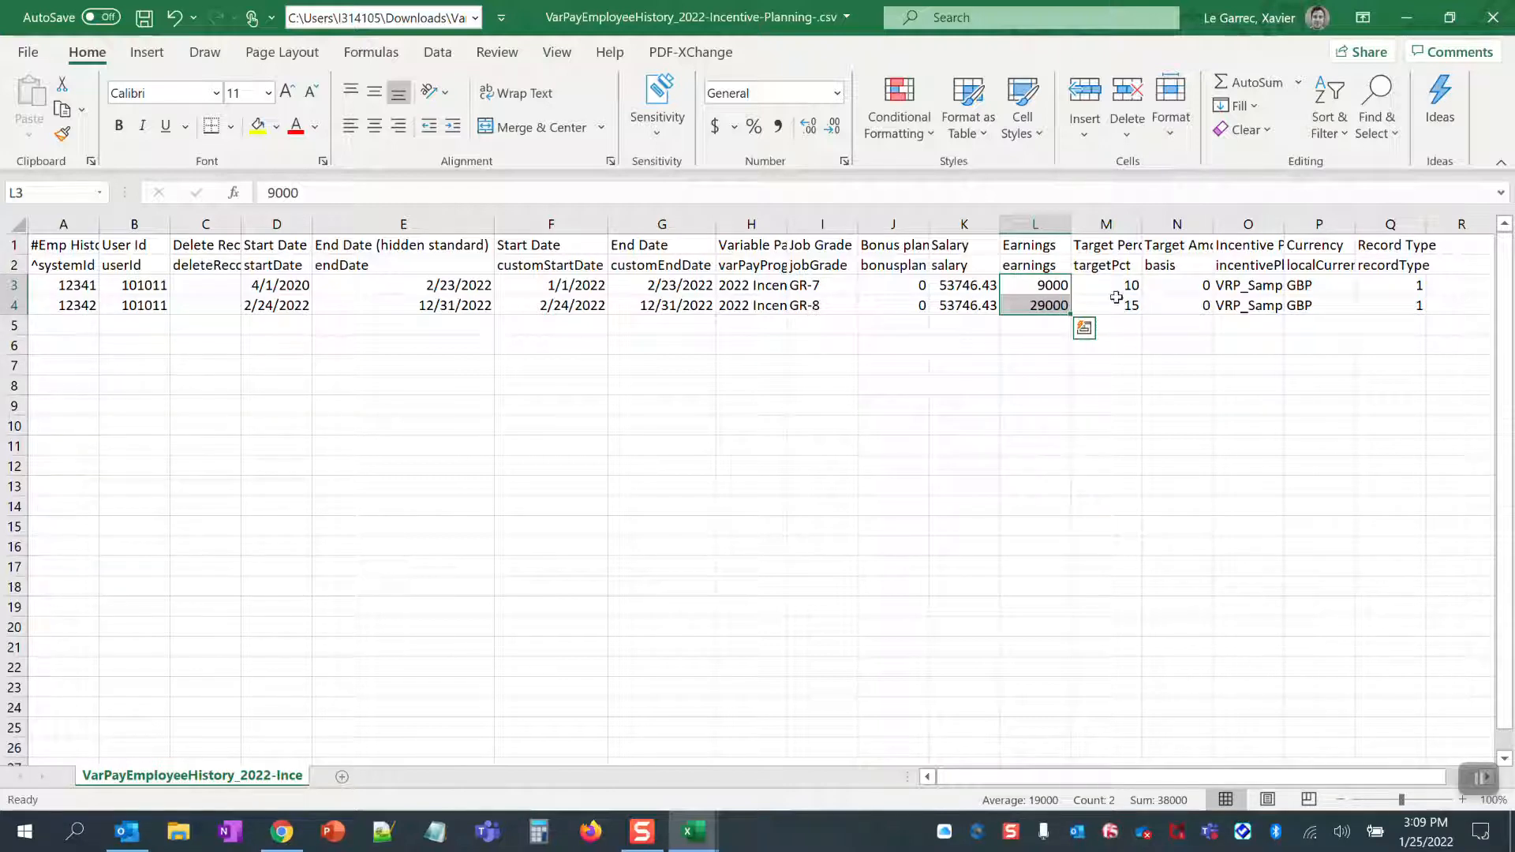
left_click(1127, 345)
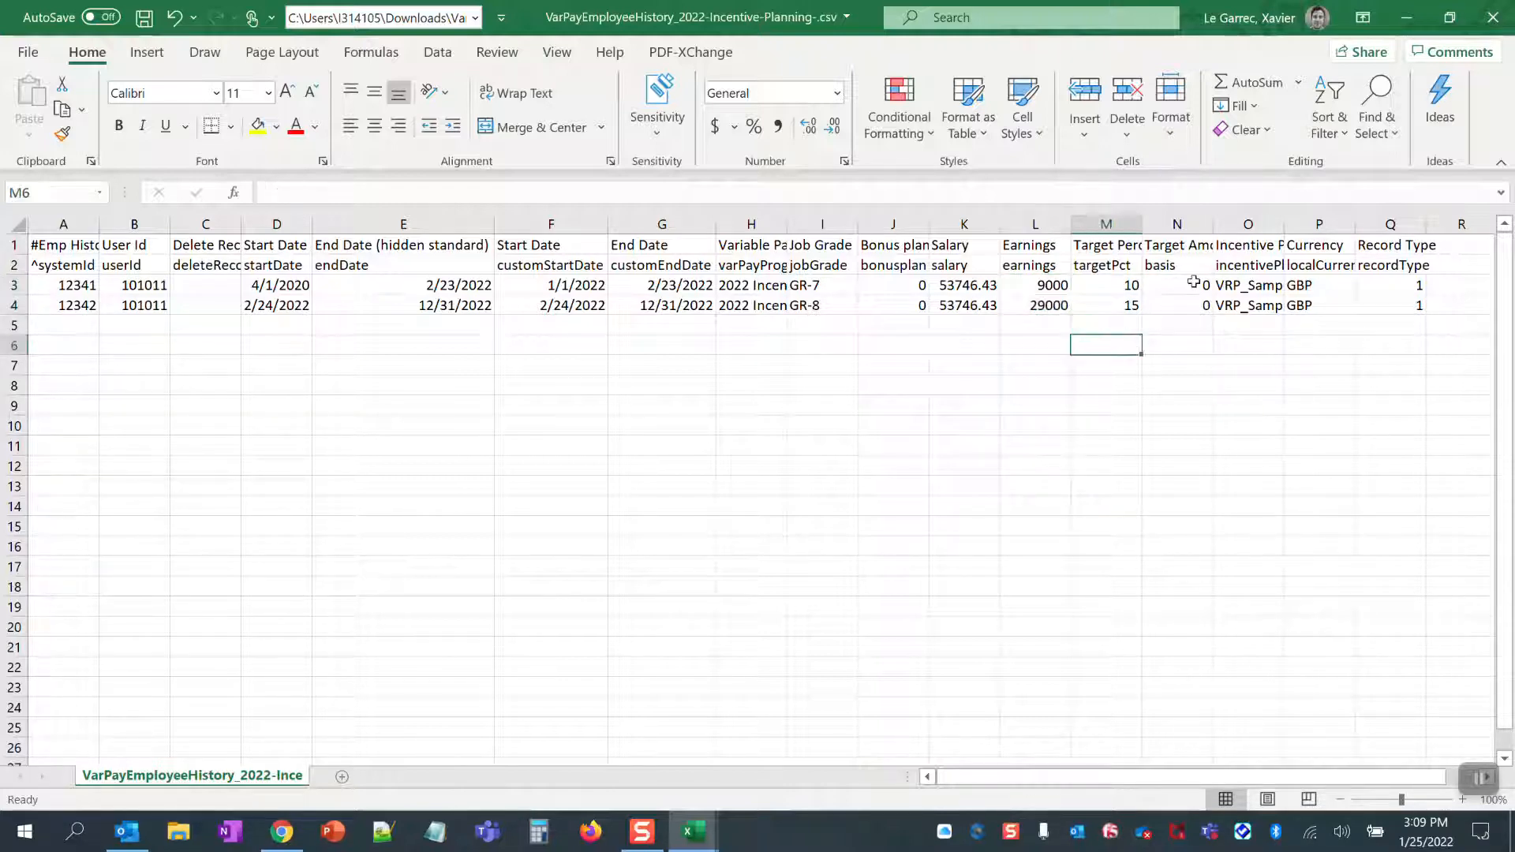
left_click_drag(1188, 284, 1191, 302)
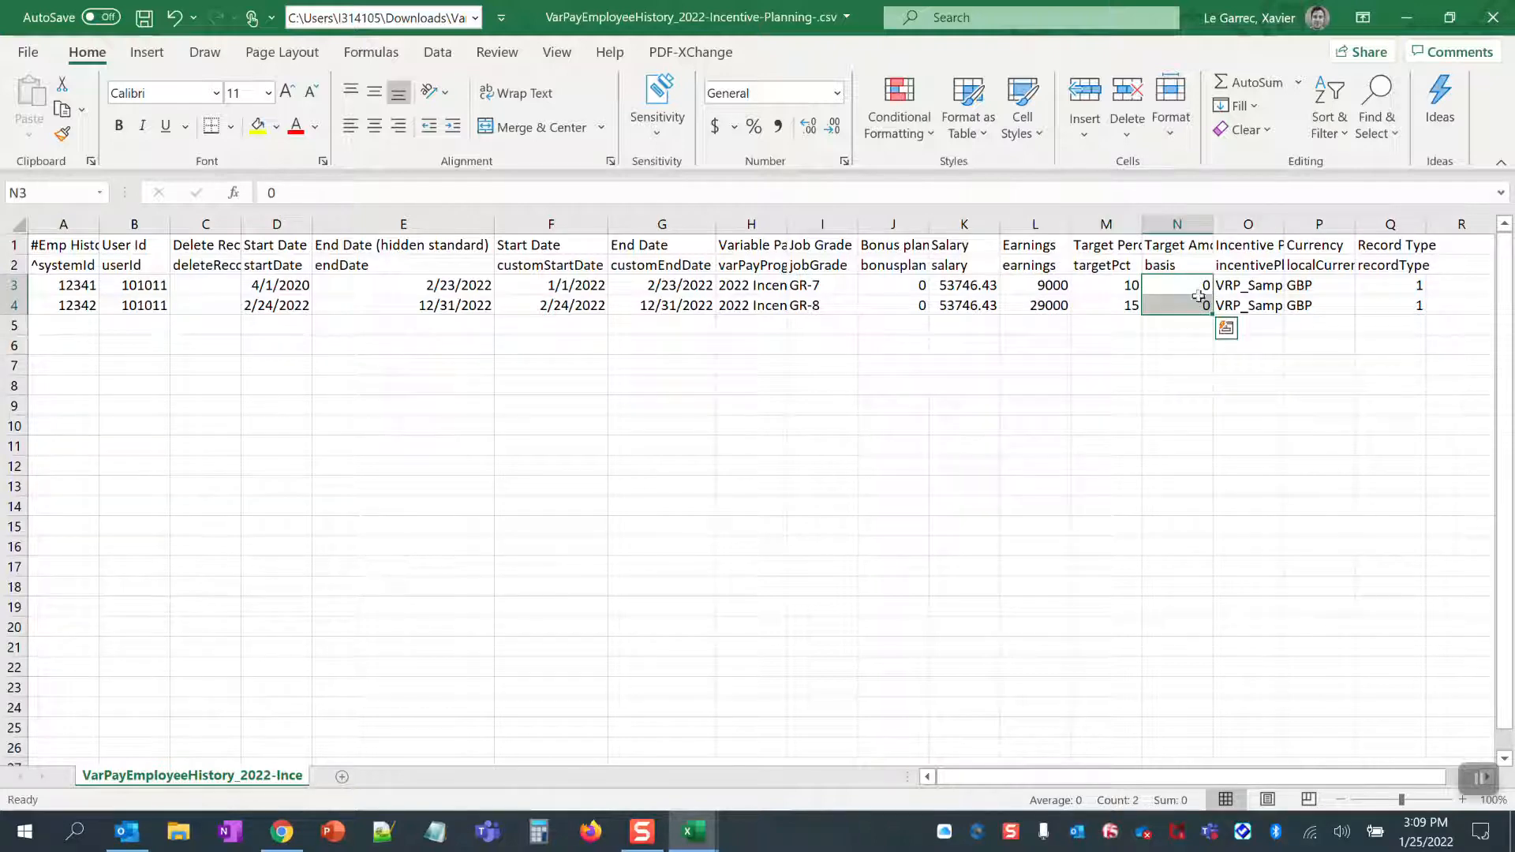
double_click(1205, 229)
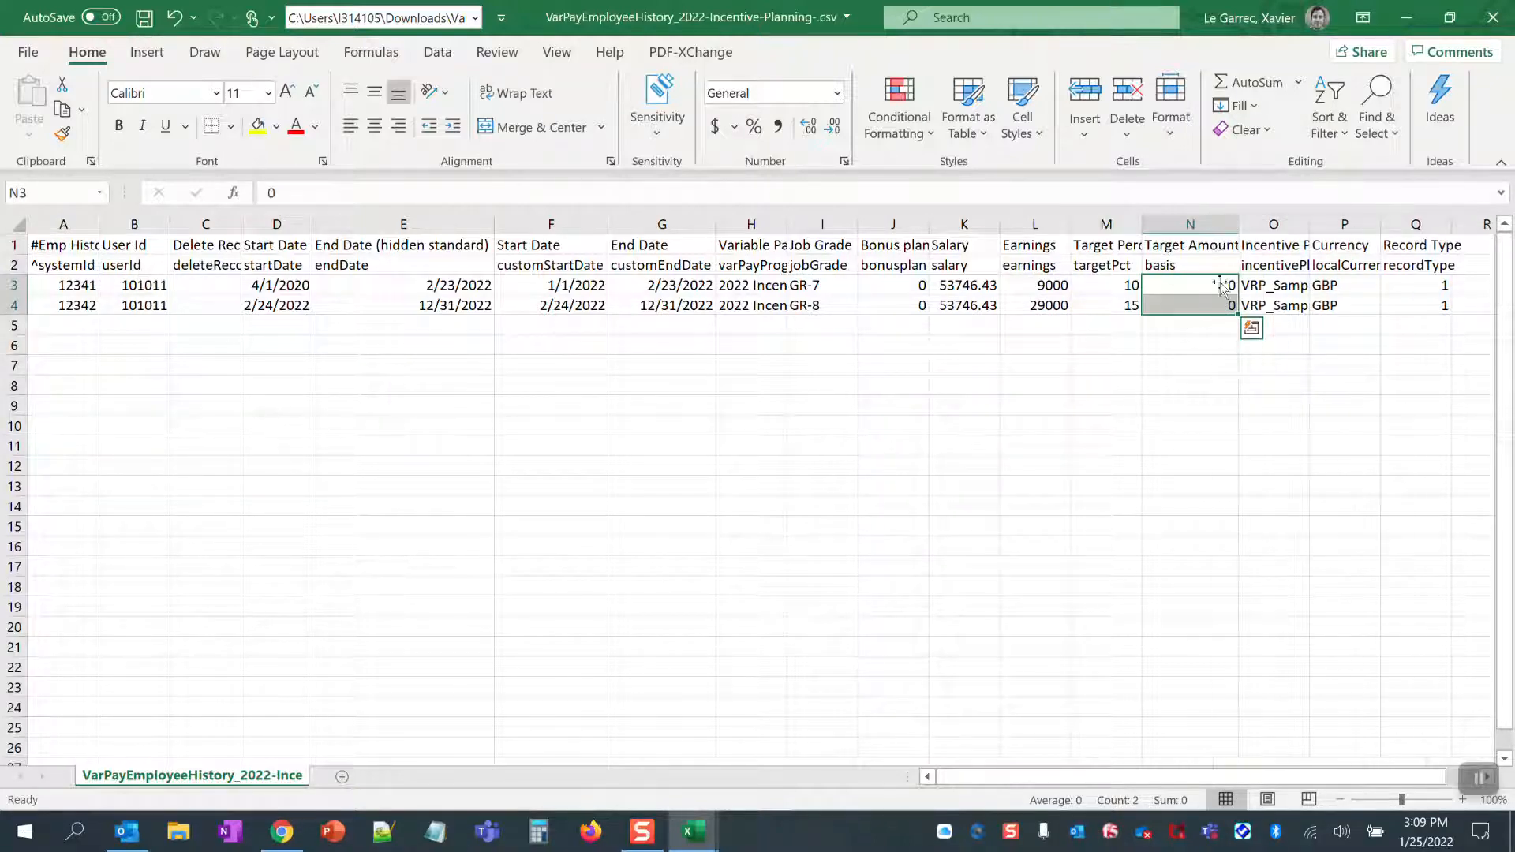
left_click(1190, 425)
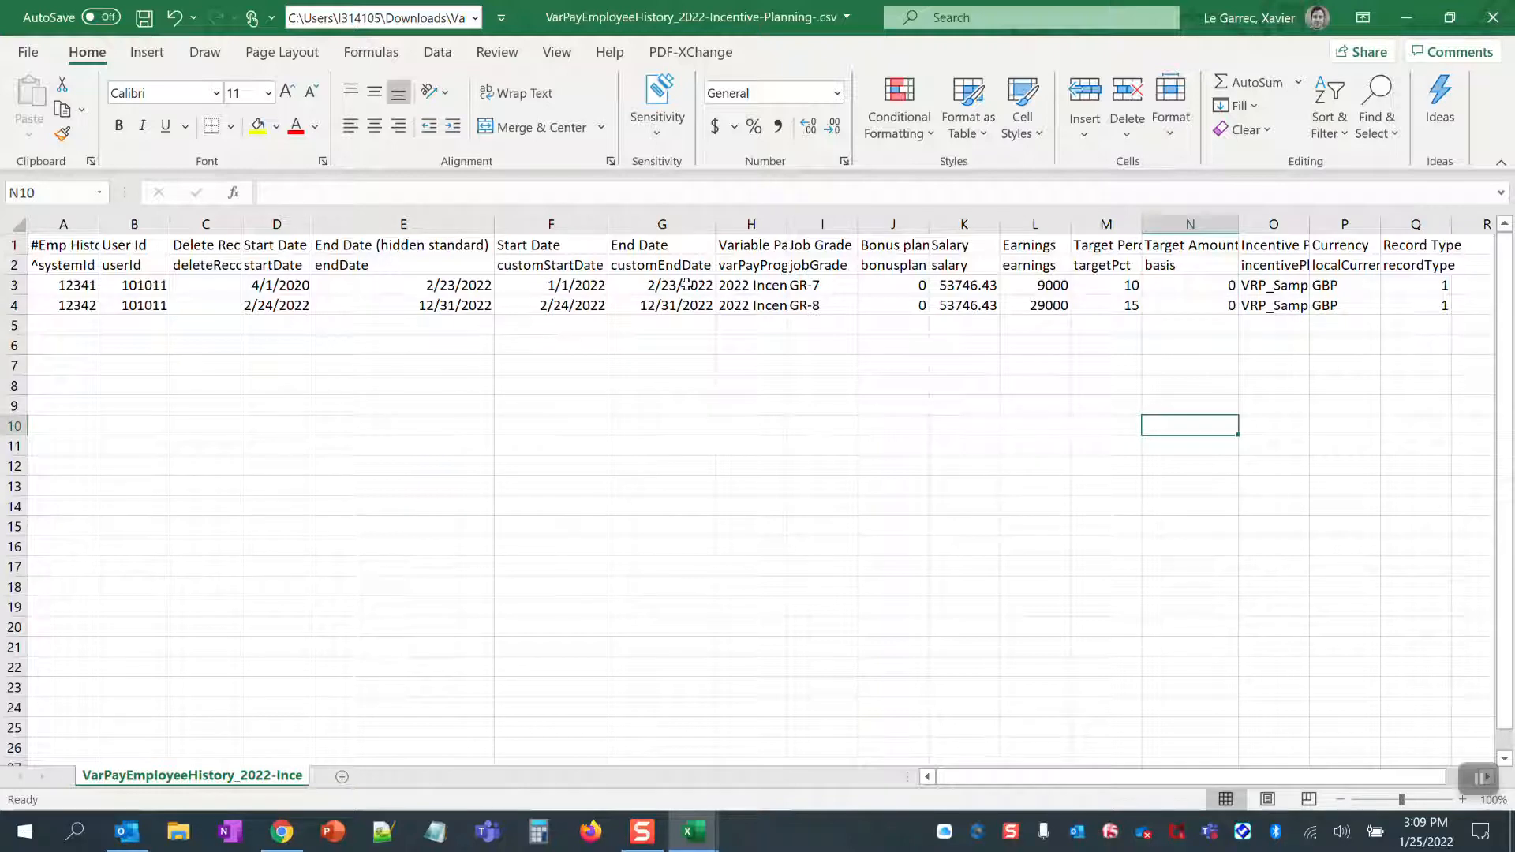
- Widen the hidden standard and custom start and end date columns so their headers are easier to read
left_click_drag(663, 285, 750, 285)
left_click(669, 309)
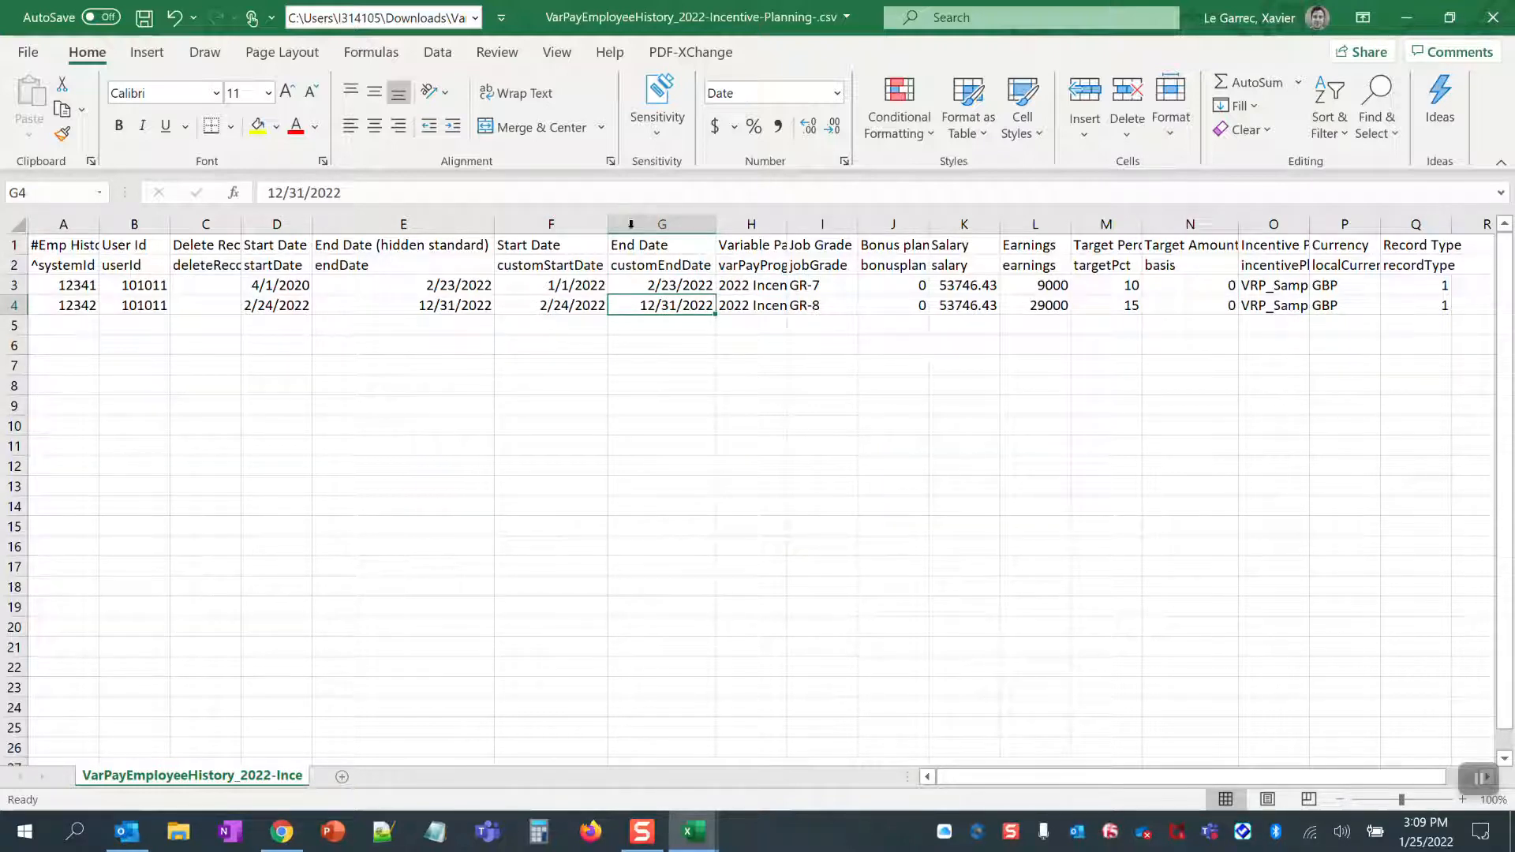
left_click_drag(716, 225, 798, 226)
left_click_drag(608, 227, 651, 227)
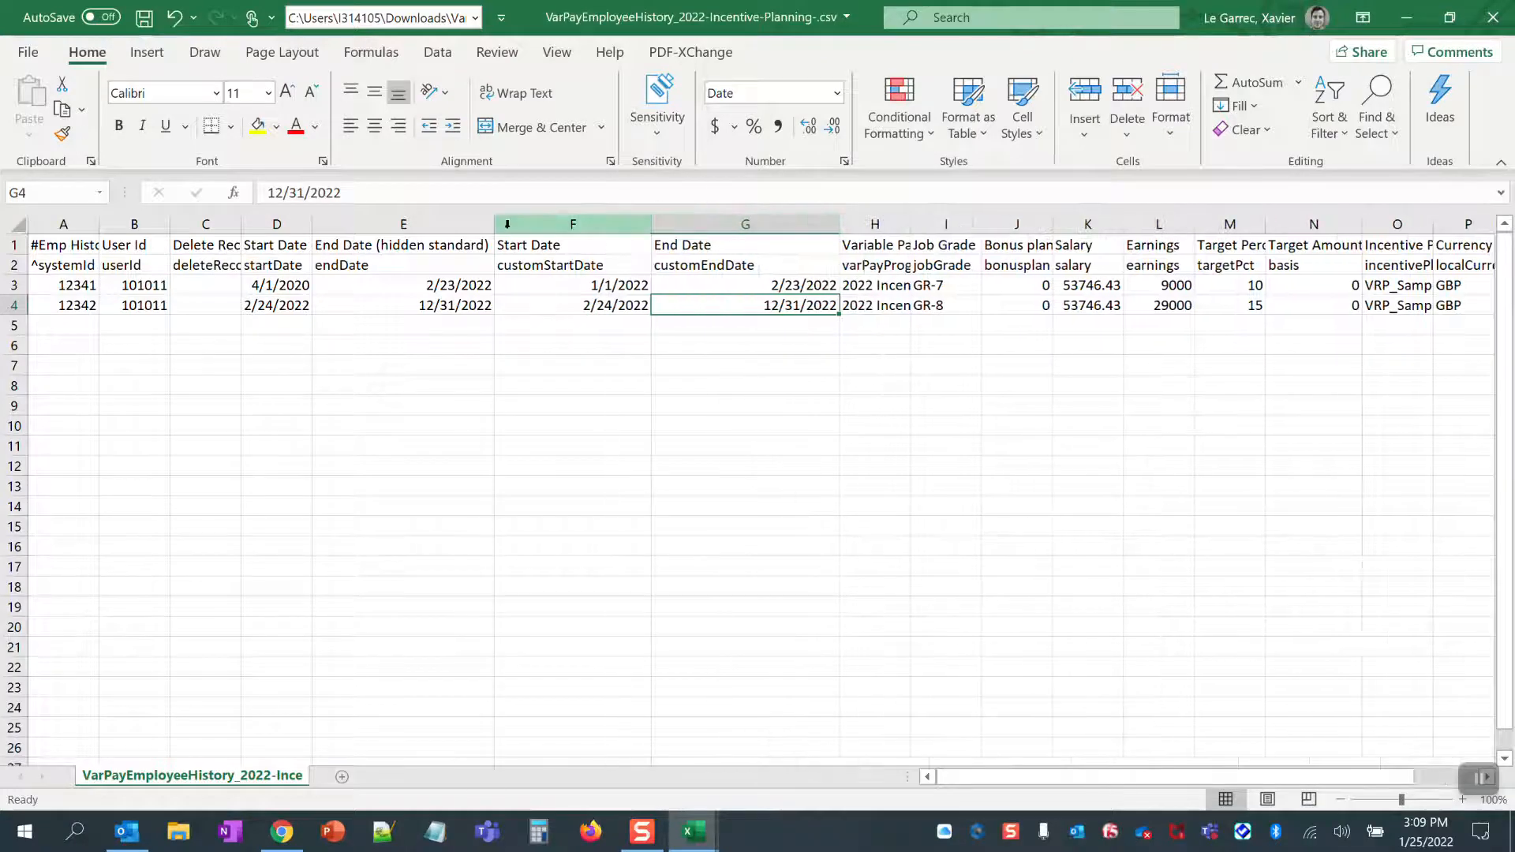
left_click_drag(495, 226, 584, 226)
left_click_drag(314, 226, 416, 226)
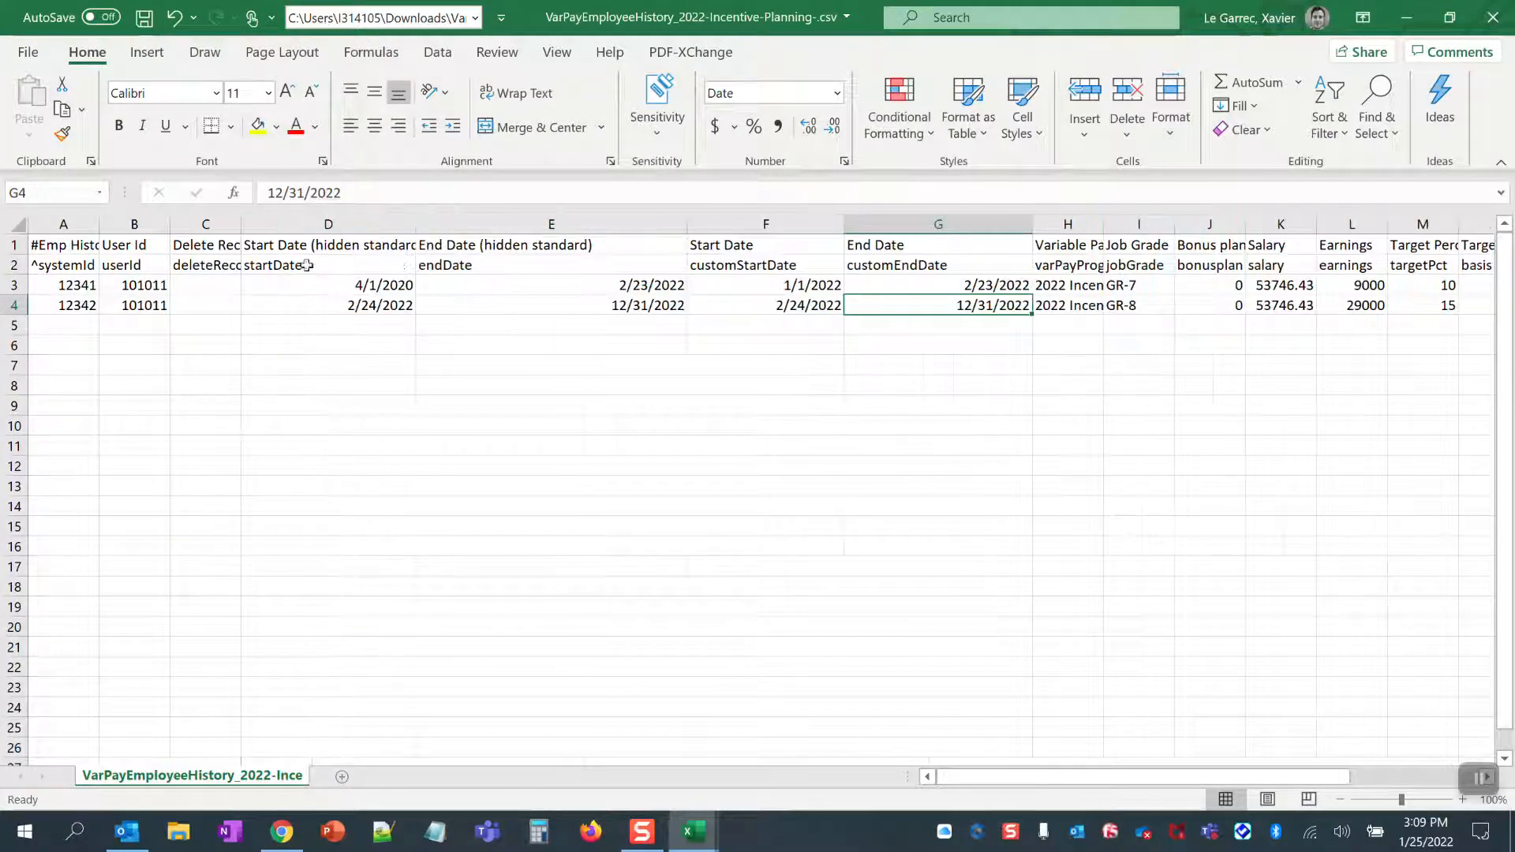
- Set the hidden standard Start Date of the first employee history record to 1/1/2022
left_click(352, 284)
double_click(354, 284)
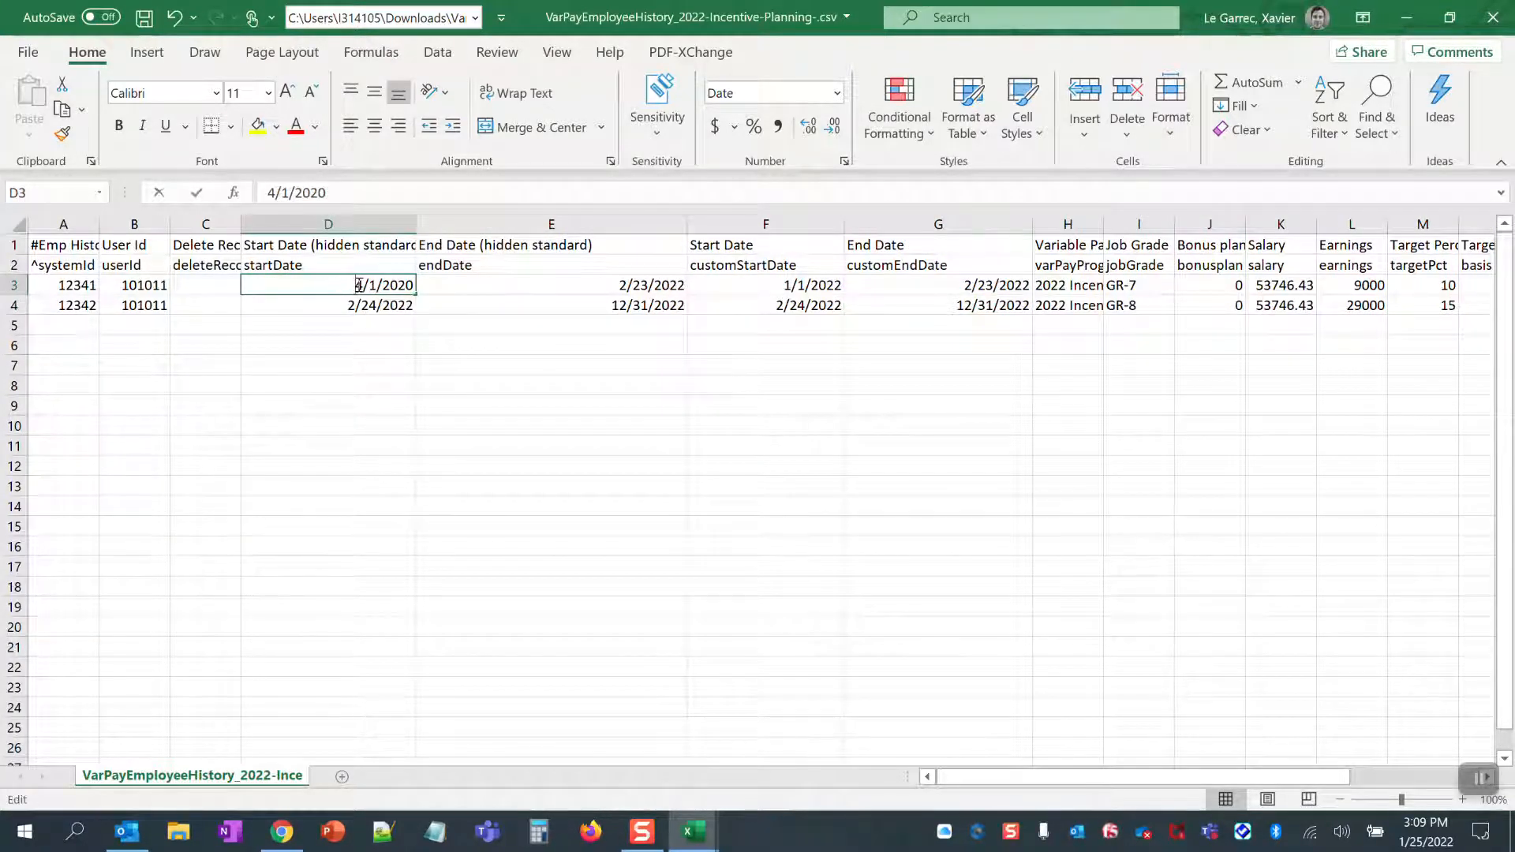
key("Delete")
type("1")
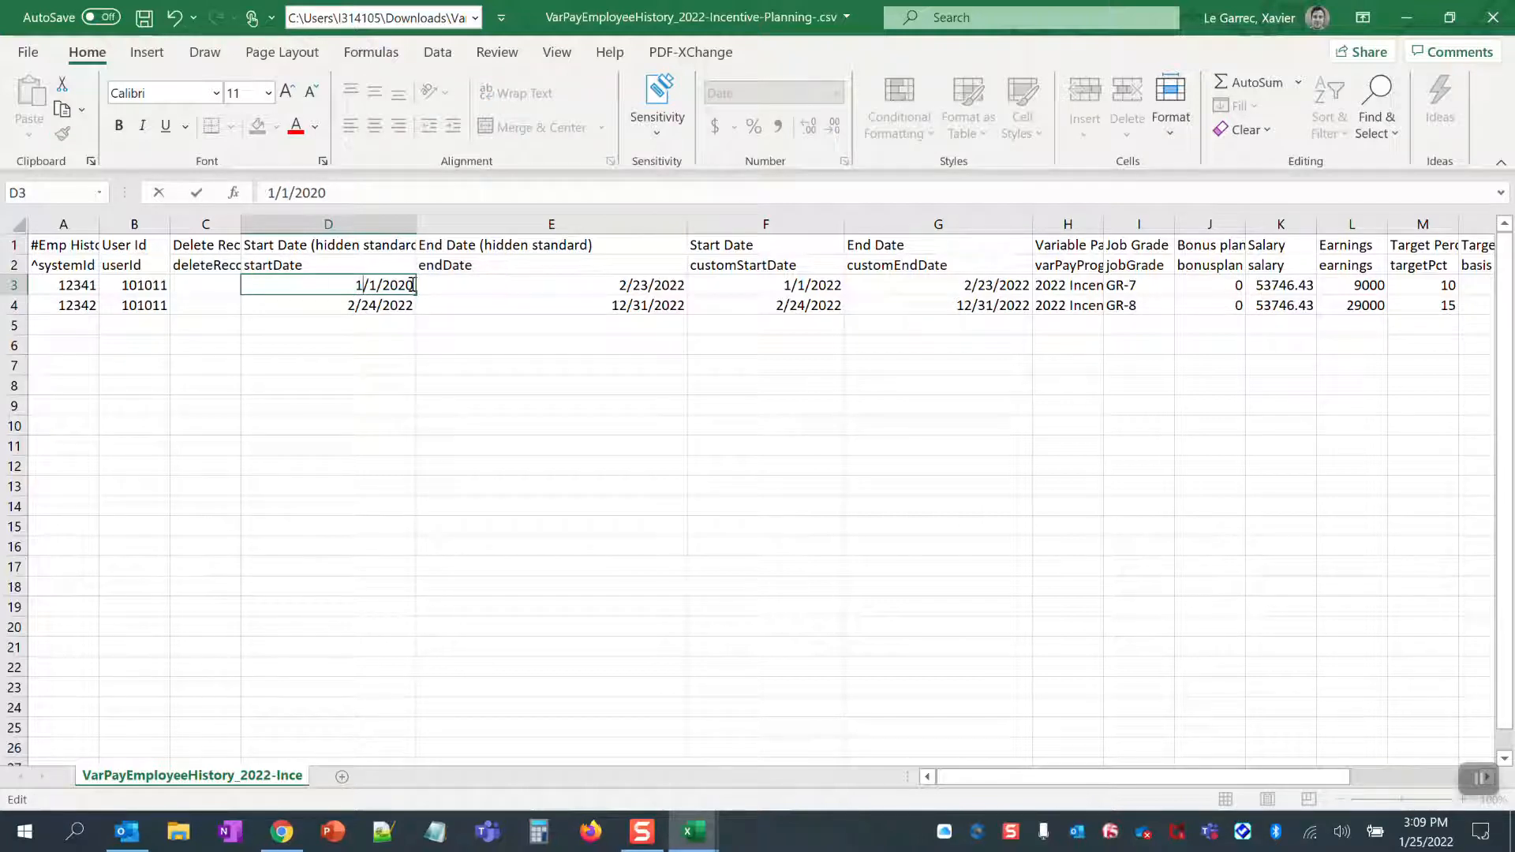
key("BackSpace")
type("2")
left_click(483, 318)
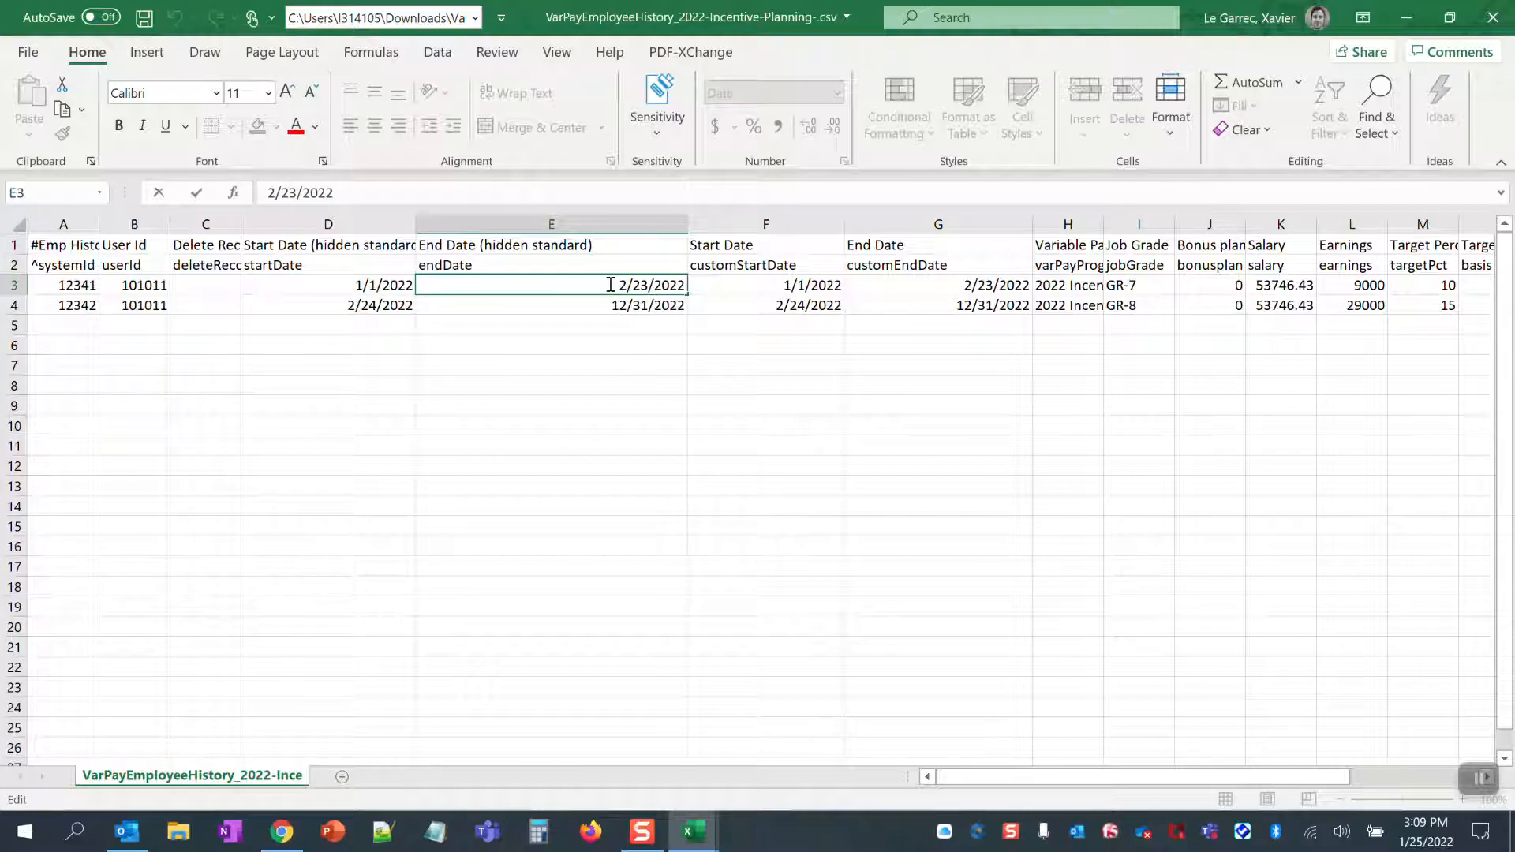
- Set the hidden standard End Date of the first employee history record to 12/31/2022
type("1")
key("BackSpace")
type("1")
key("BackSpace")
type("31")
- Copy the hidden standard start and end dates of the first record into the second record
left_click(367, 291)
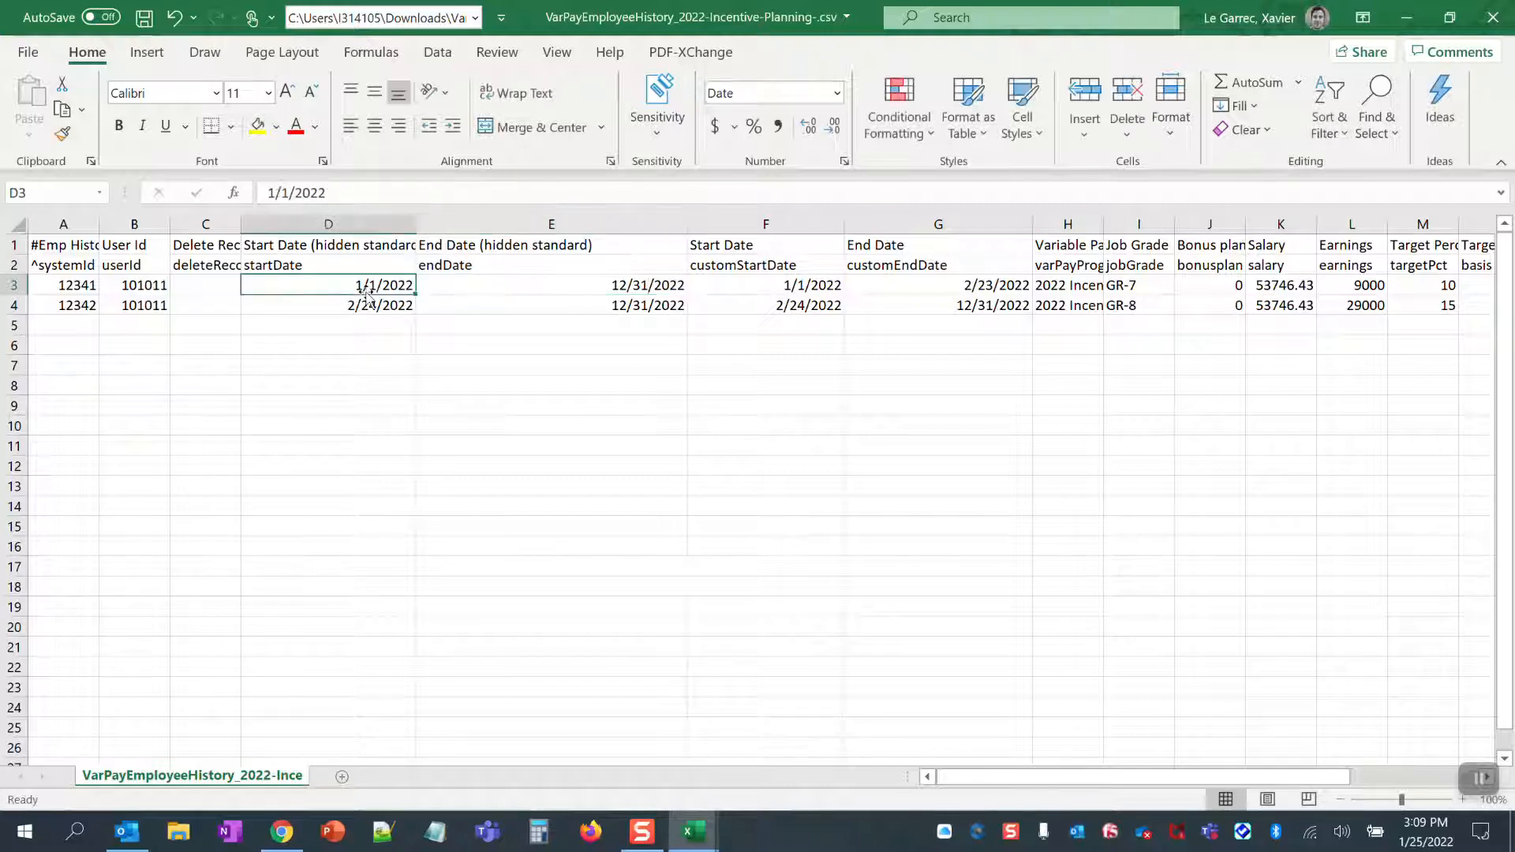
left_click_drag(371, 289, 492, 290)
key("ctrl+c")
left_click(363, 306)
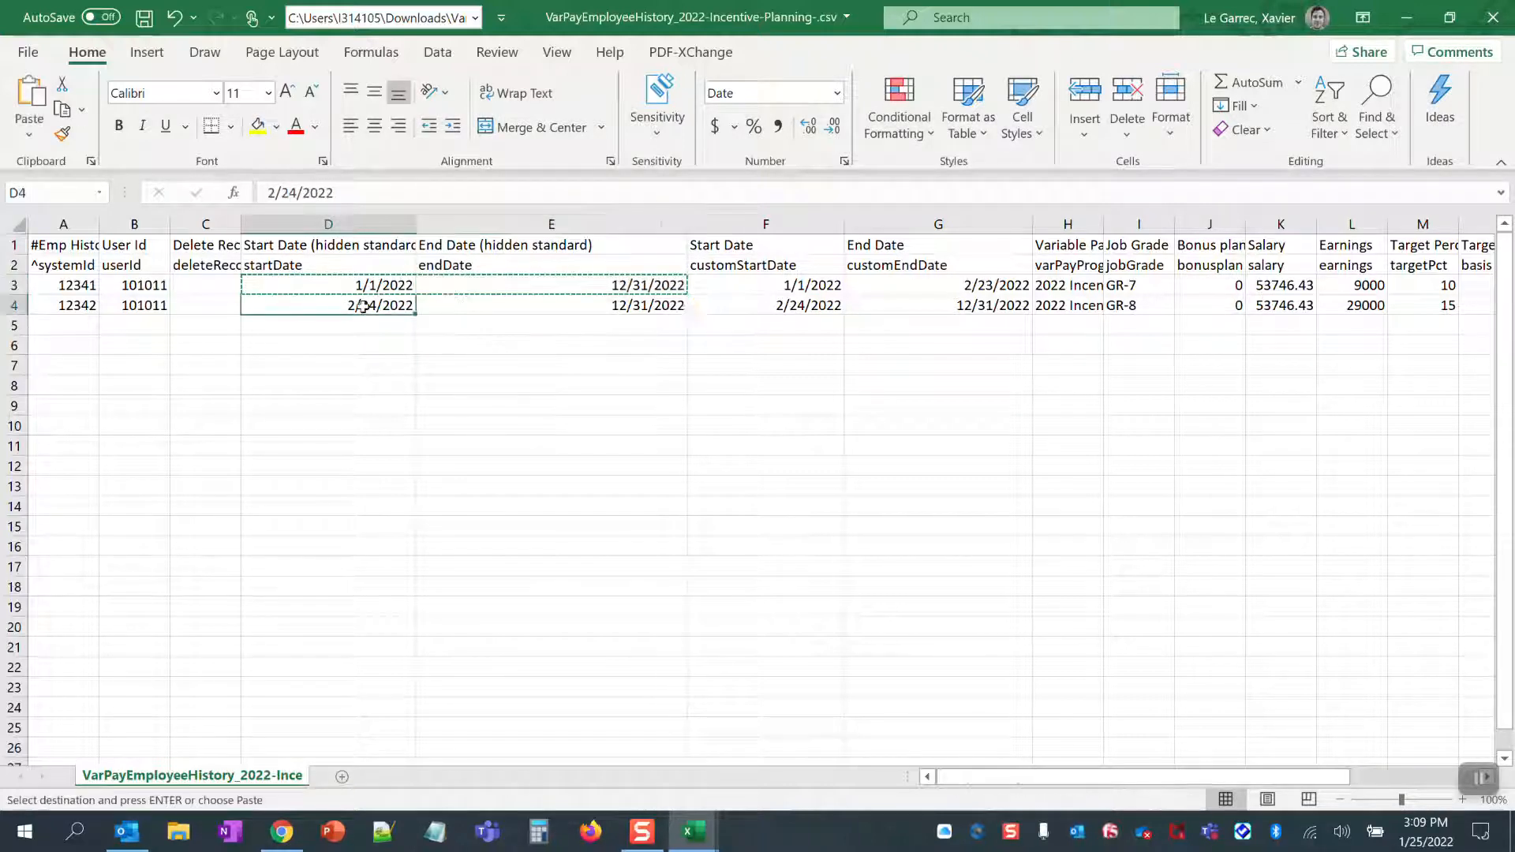
key("ctrl+v")
left_click(558, 342)
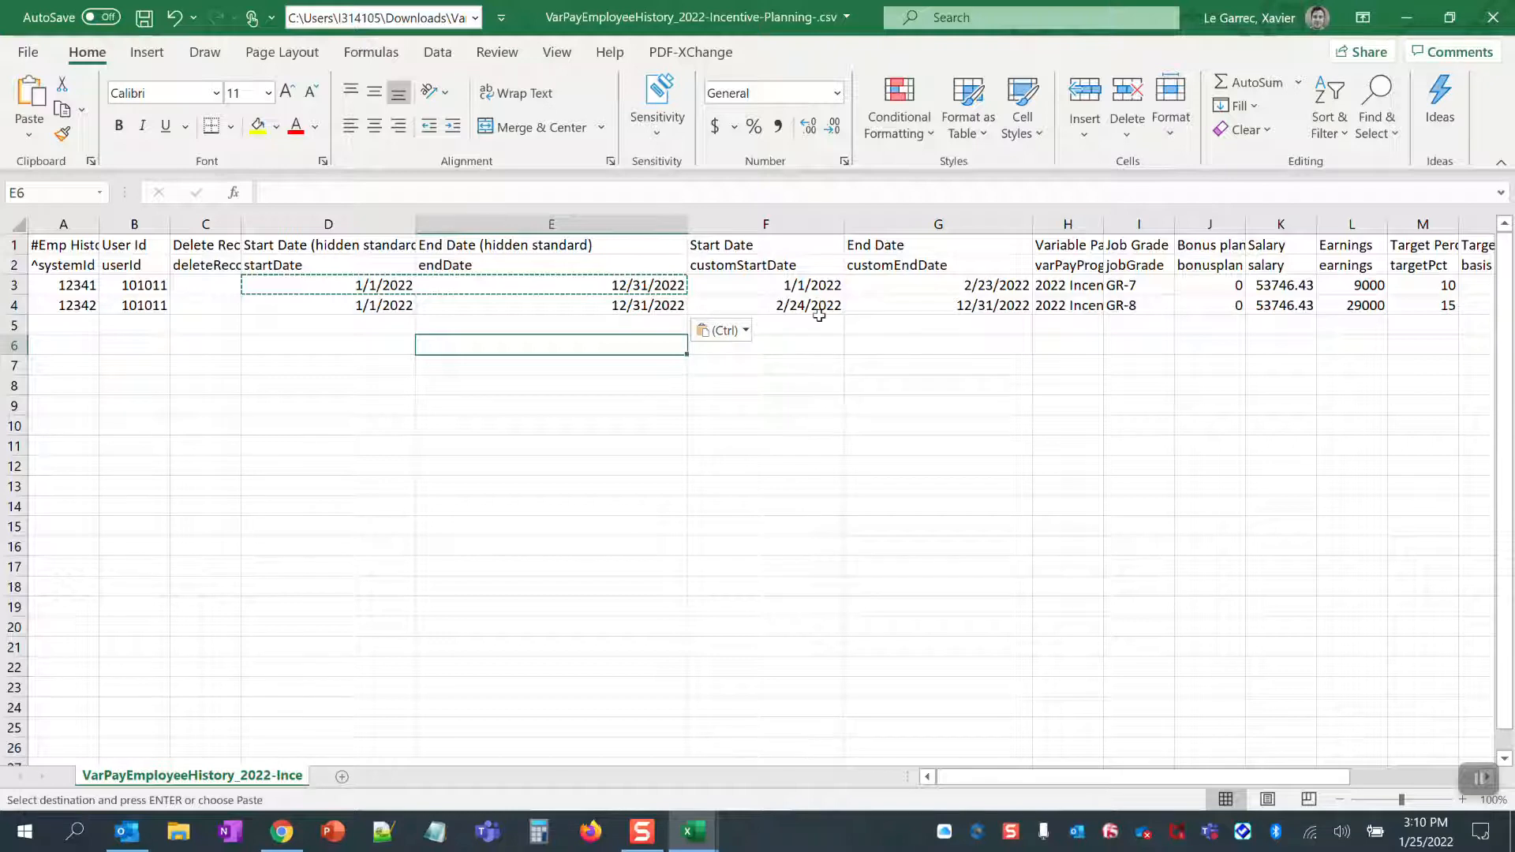
- Review the custom start and end dates of both records and save the employee history CSV file
left_click_drag(817, 291, 913, 302)
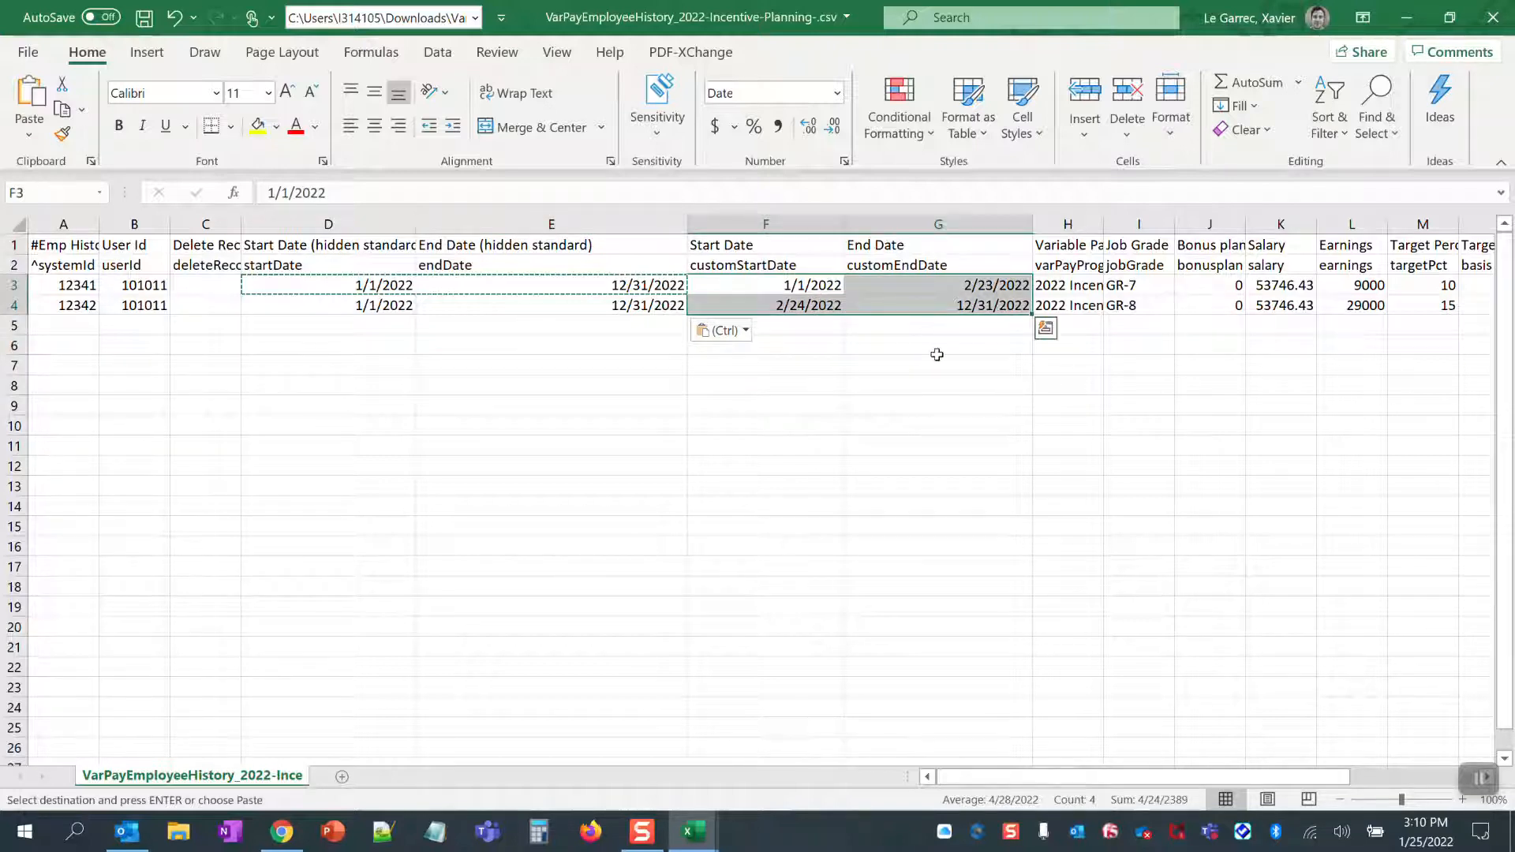
left_click(941, 354)
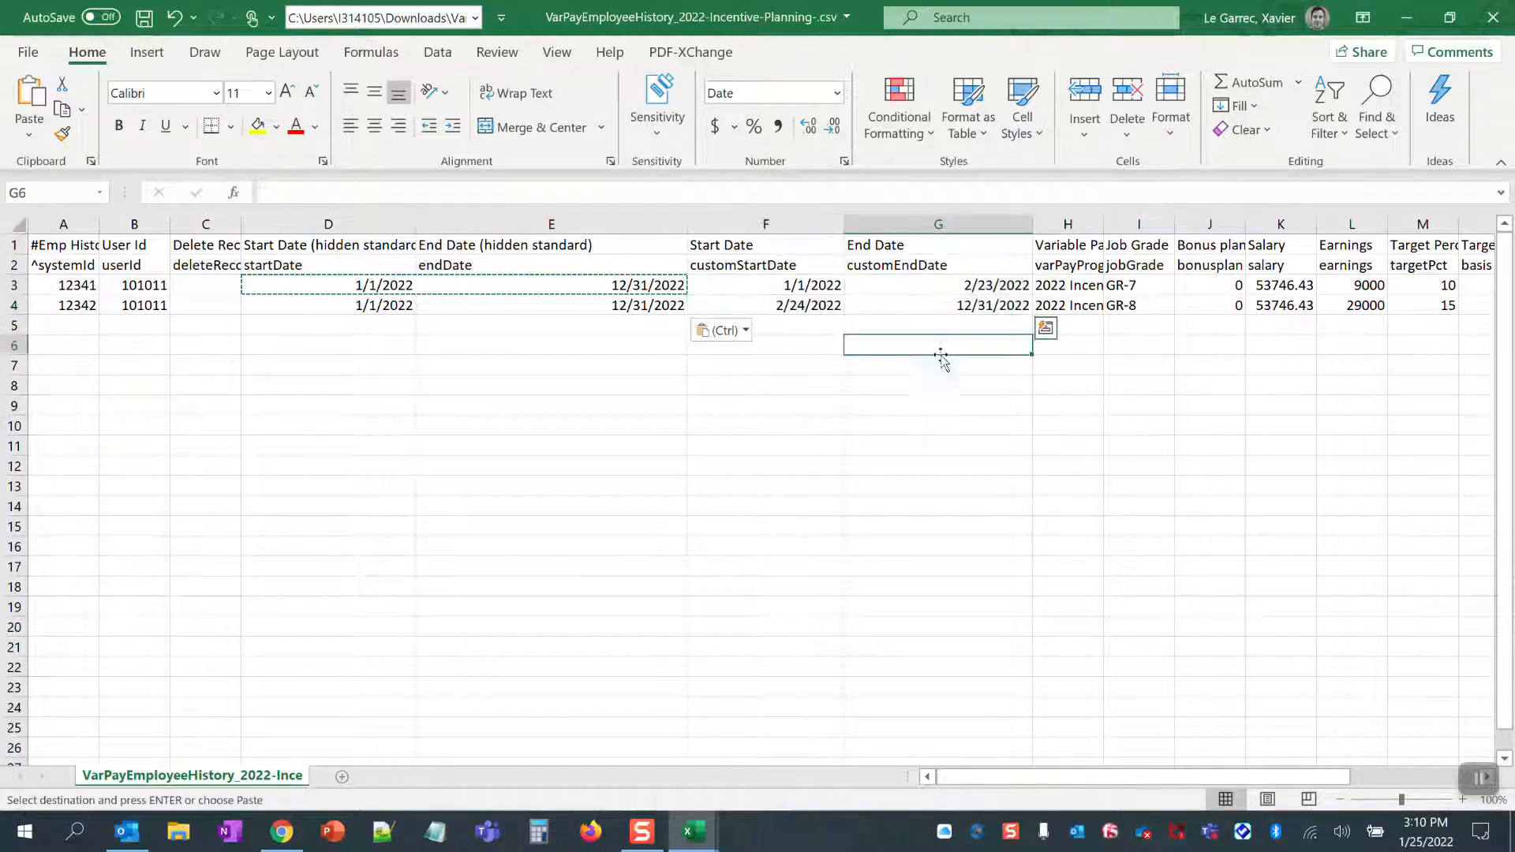
left_click(145, 19)
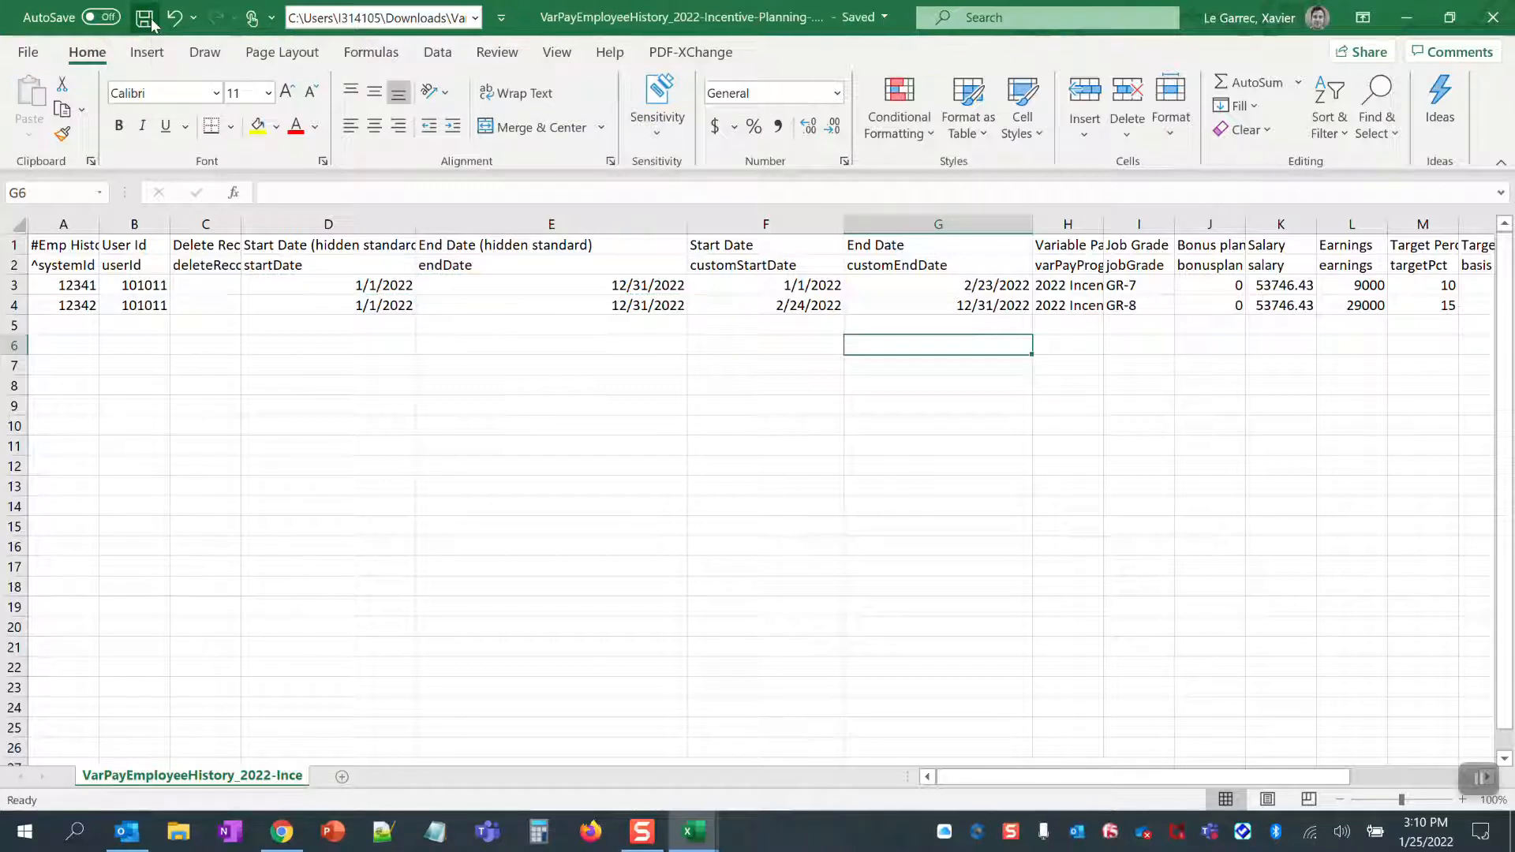
- Switch to Chrome and open the Import Data section of Edit Employee History for the 2022 Incentive Planning plan
left_click(282, 831)
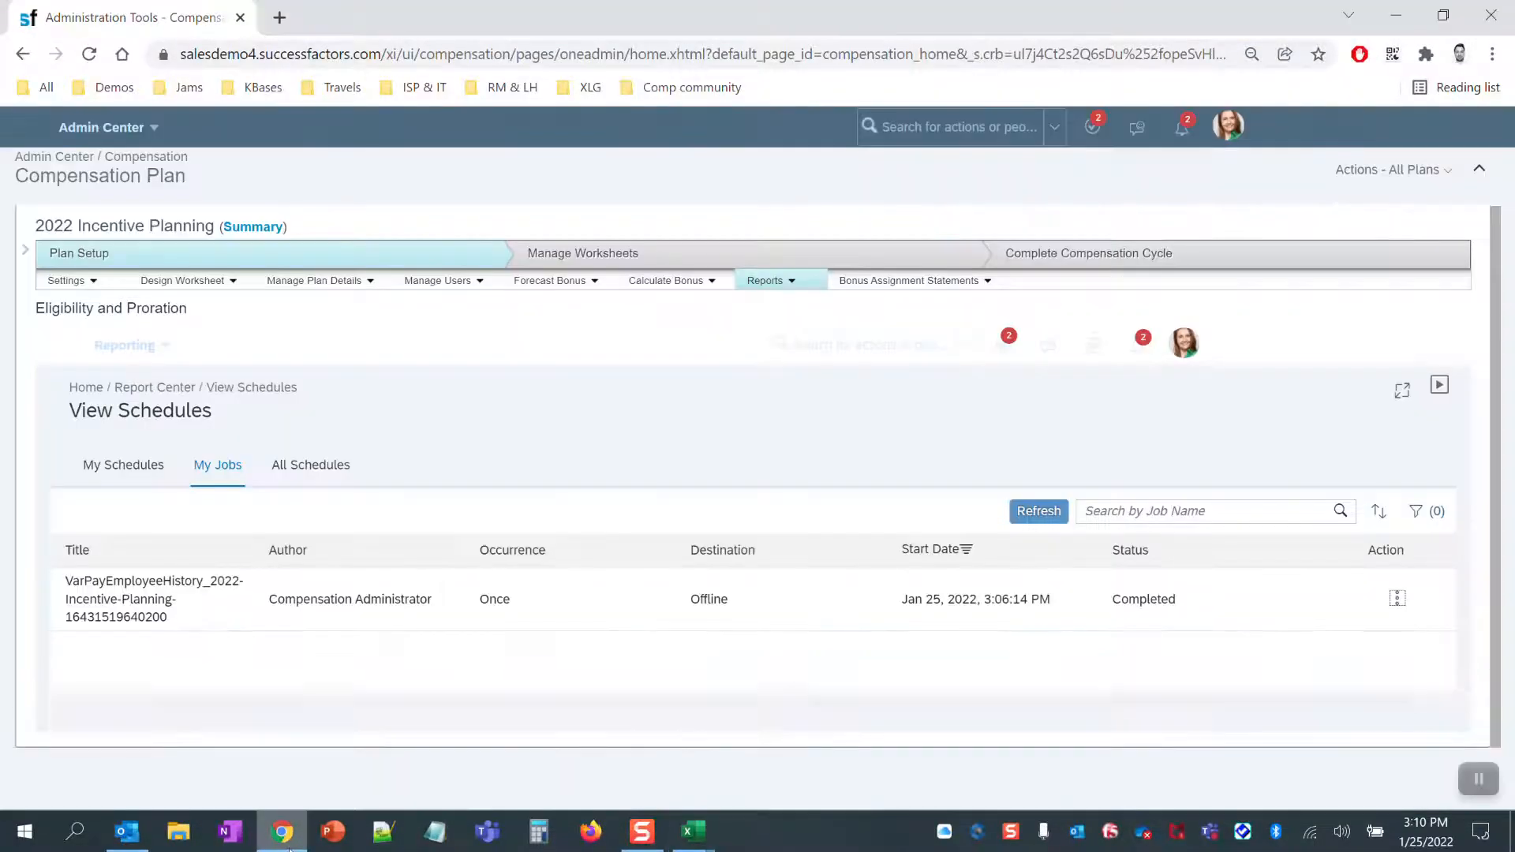
left_click(467, 282)
left_click(473, 360)
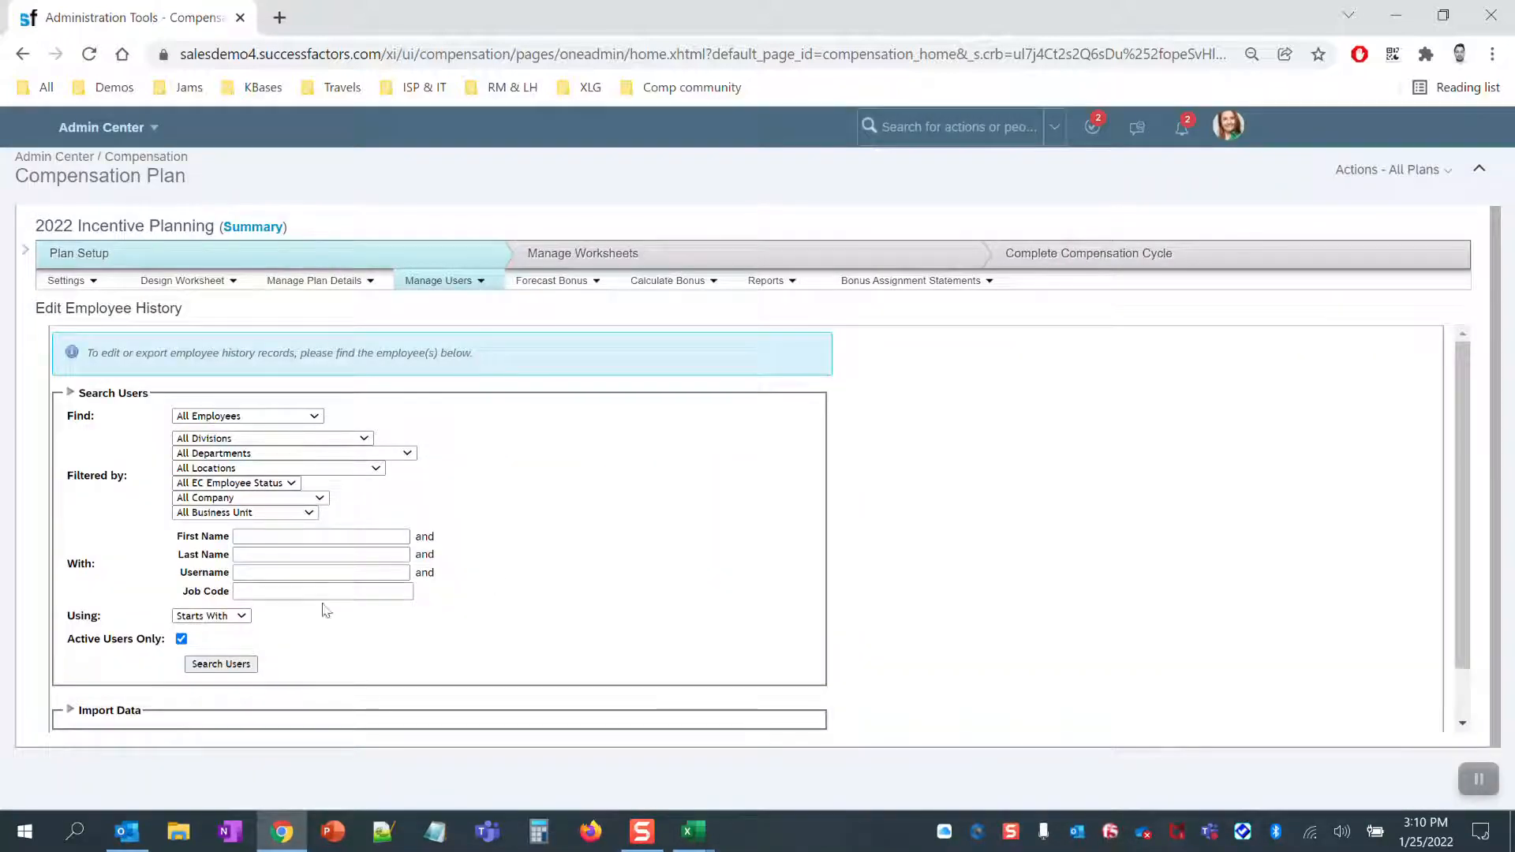
scroll(285, 636, "down", 1)
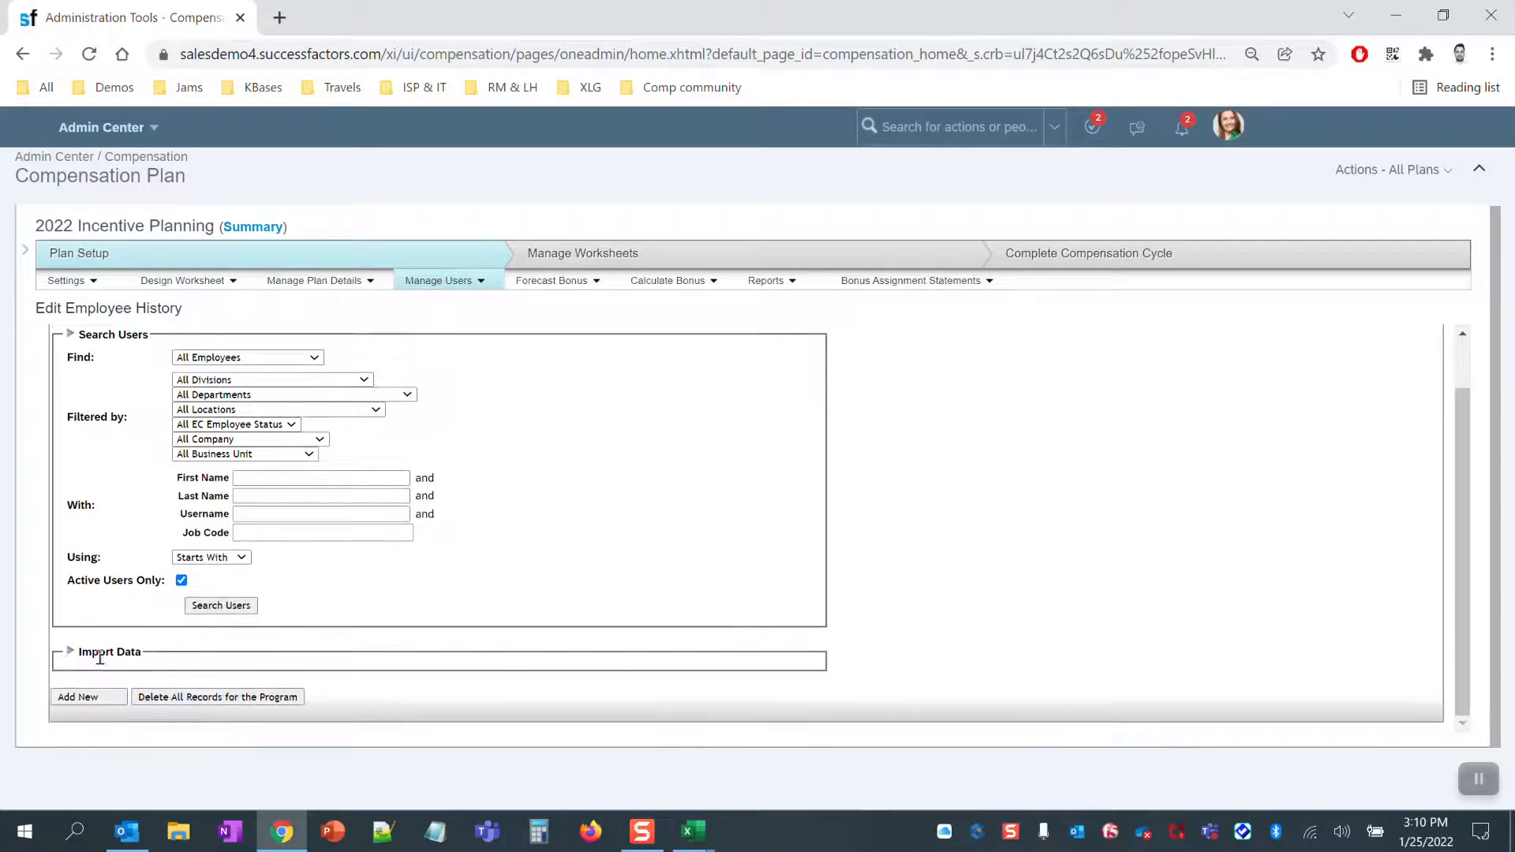
left_click(101, 654)
scroll(356, 604, "down", 2)
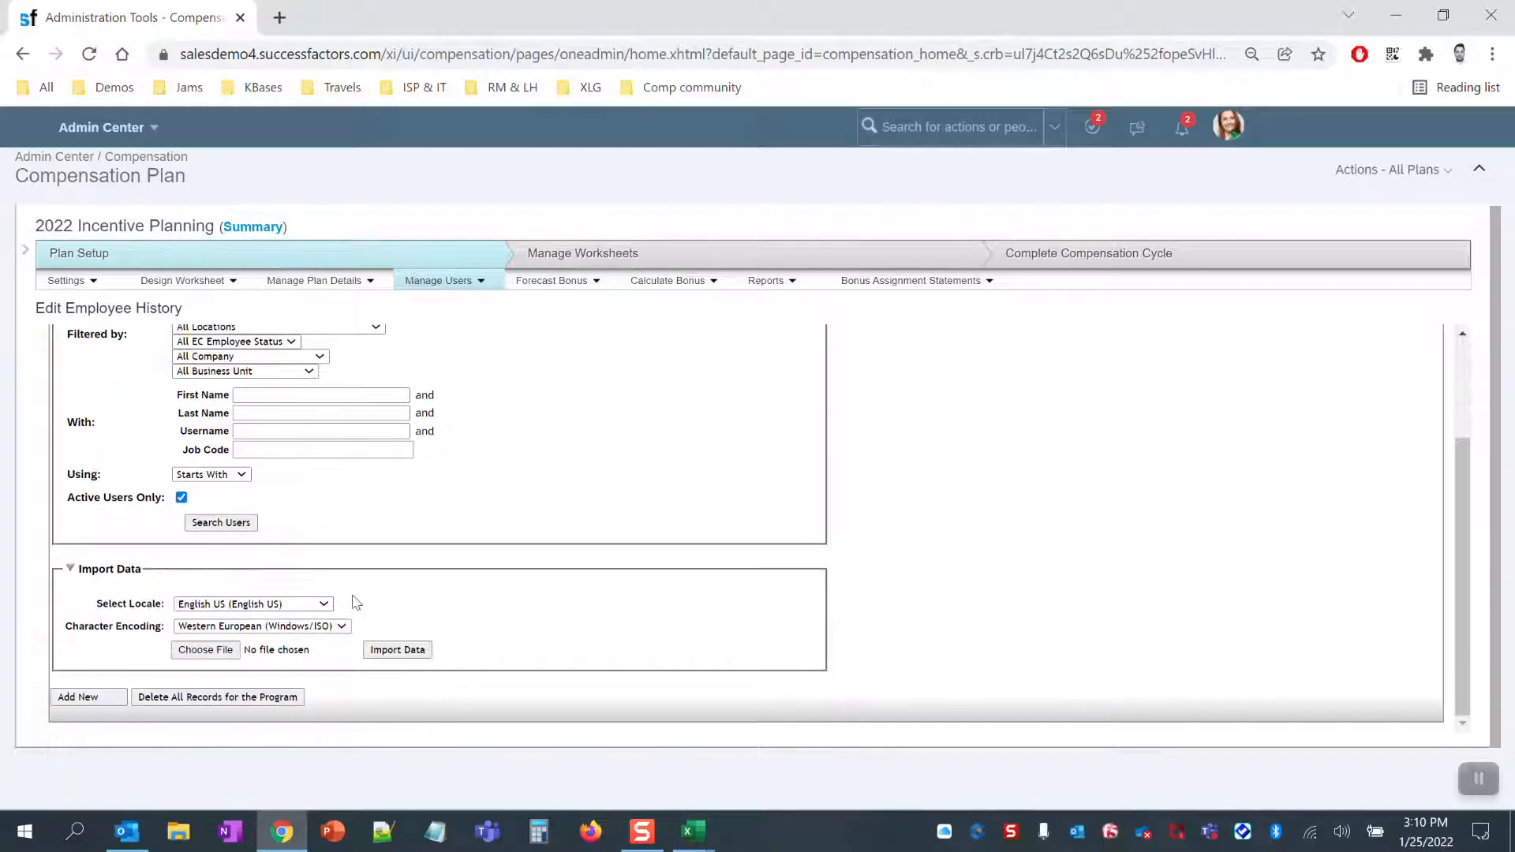
- Import VarPayEmployeeHistory_2022-Incentive-Planning-.csv from Downloads into the employee history
left_click(219, 660)
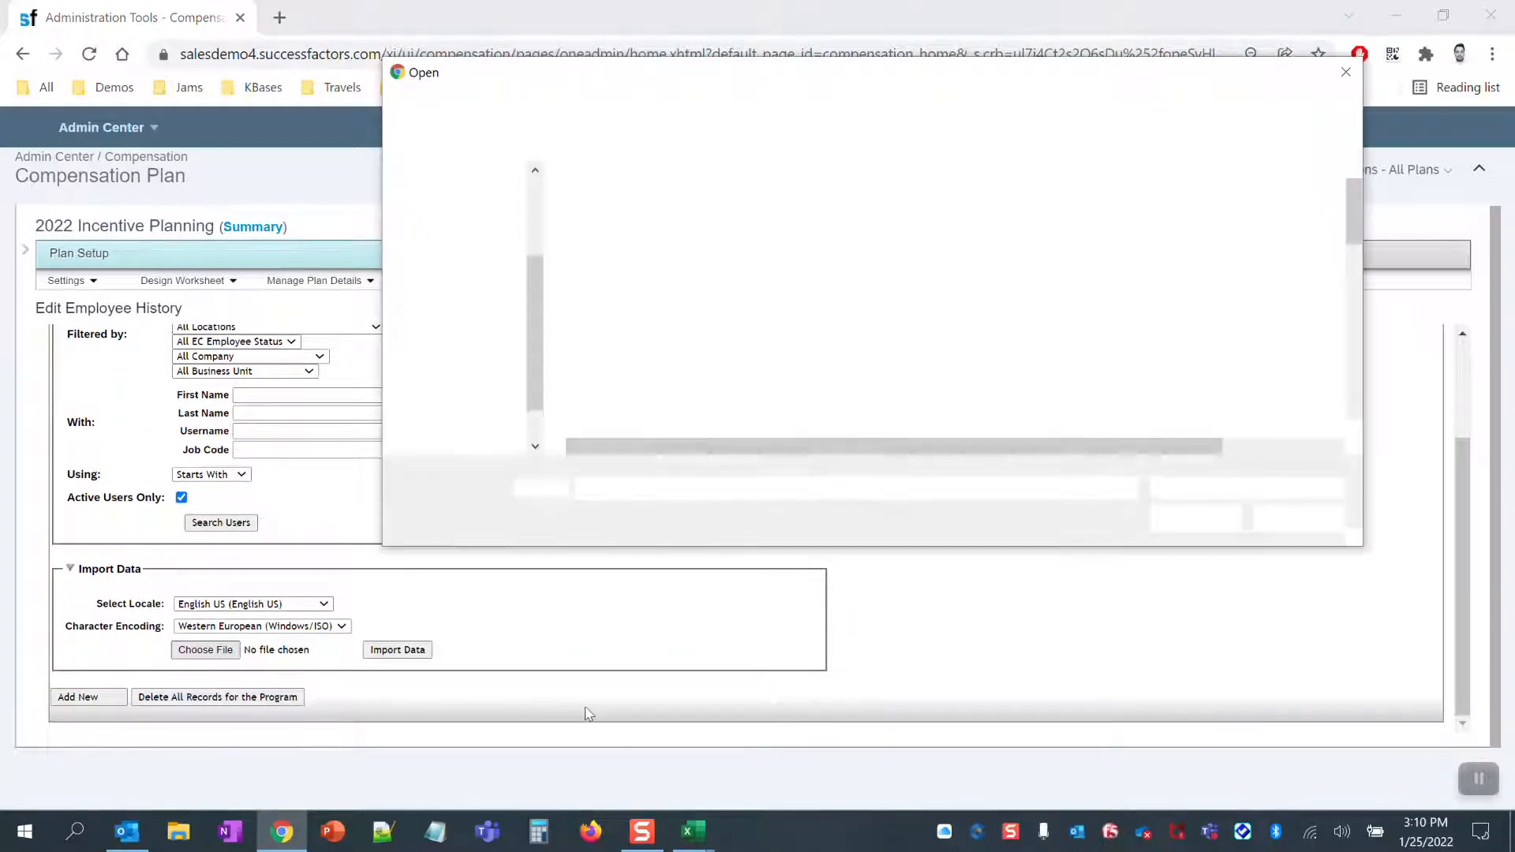
left_click(465, 333)
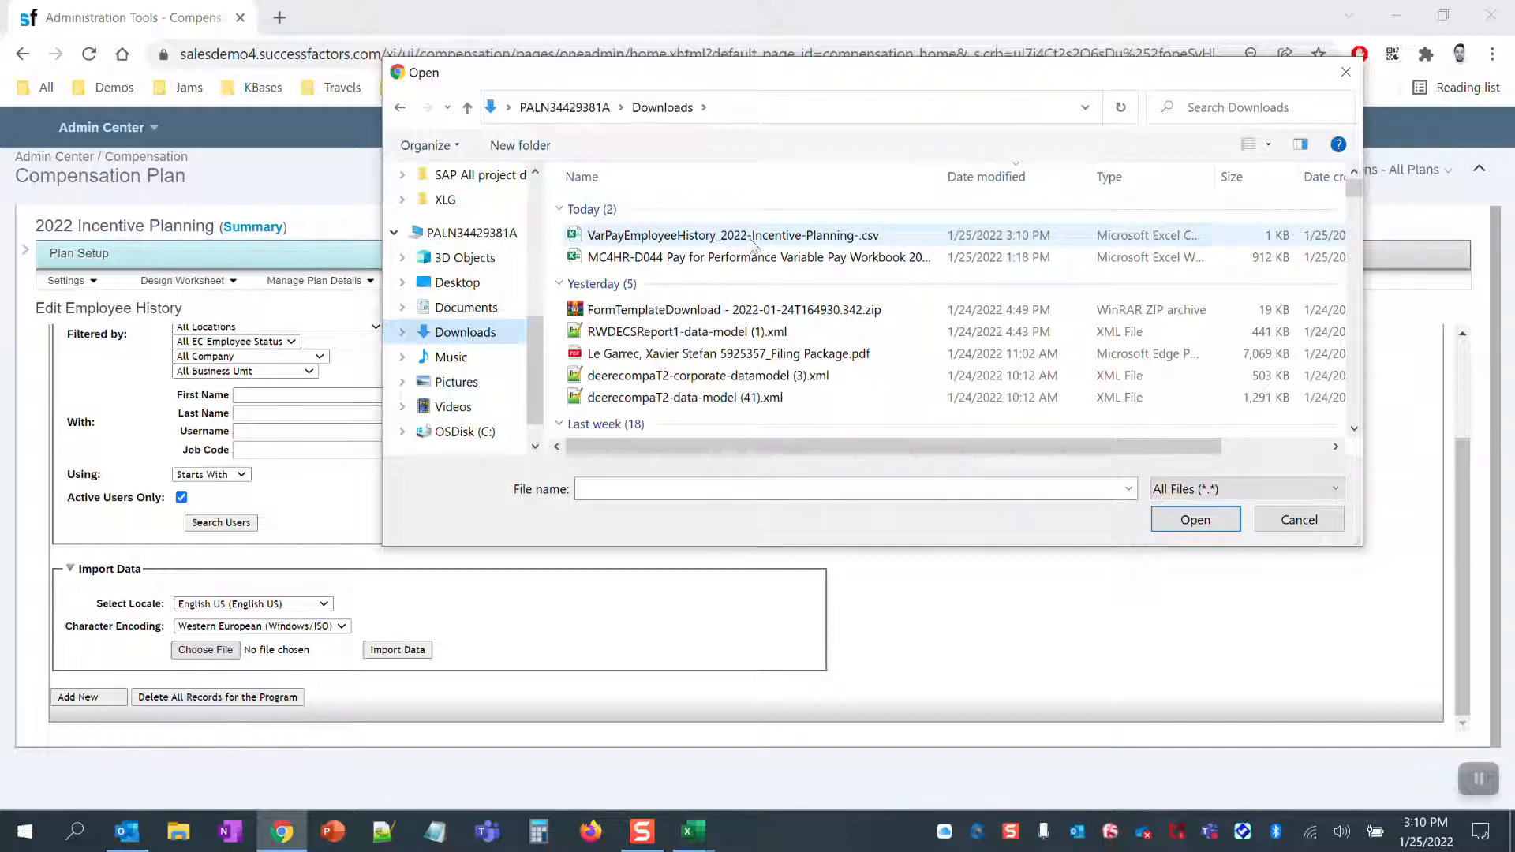
double_click(764, 245)
left_click(393, 652)
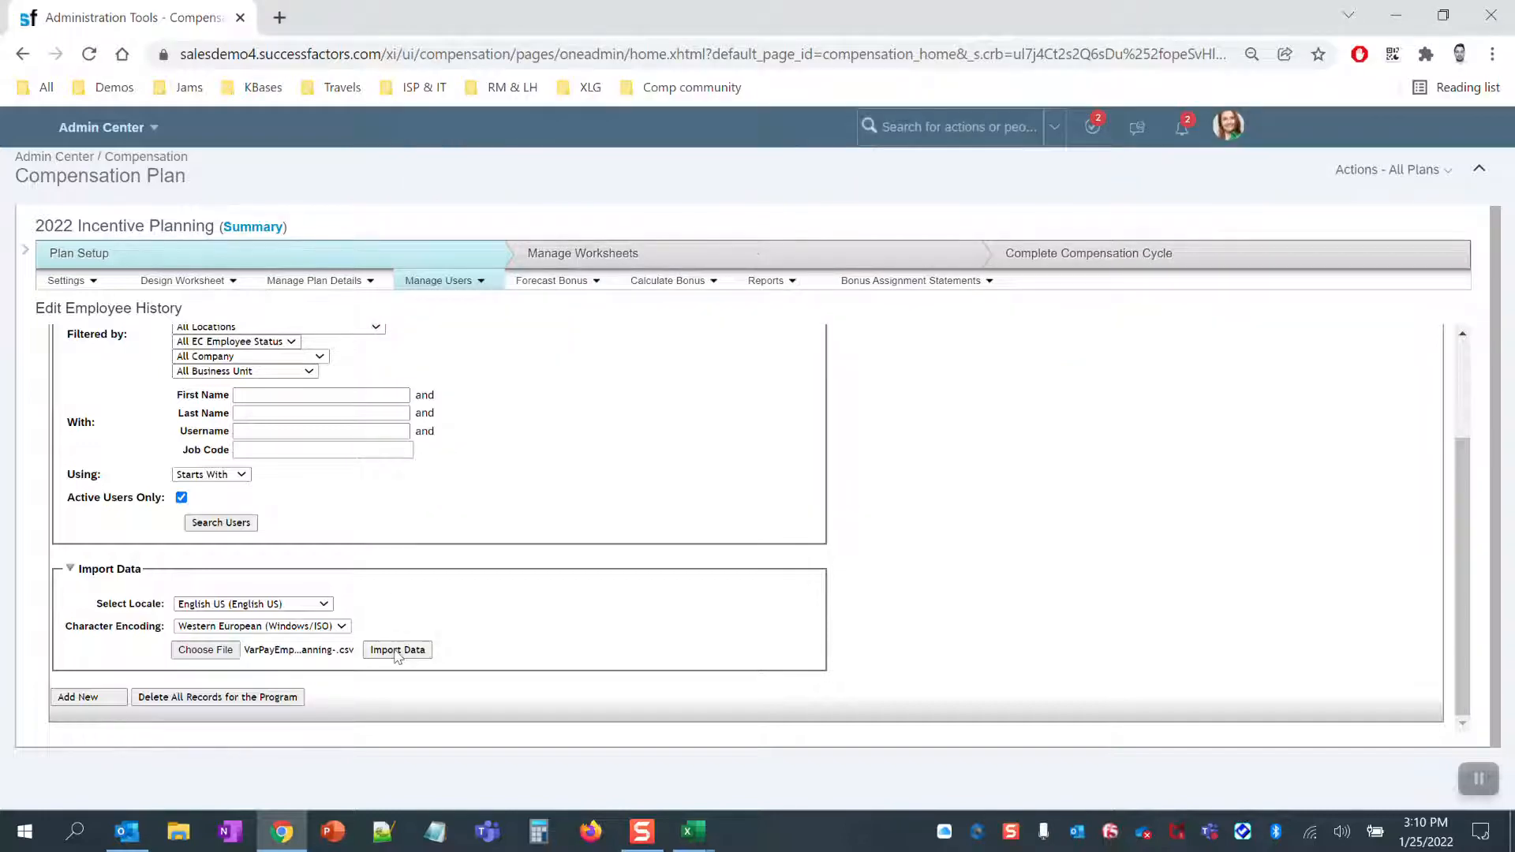
left_click(857, 172)
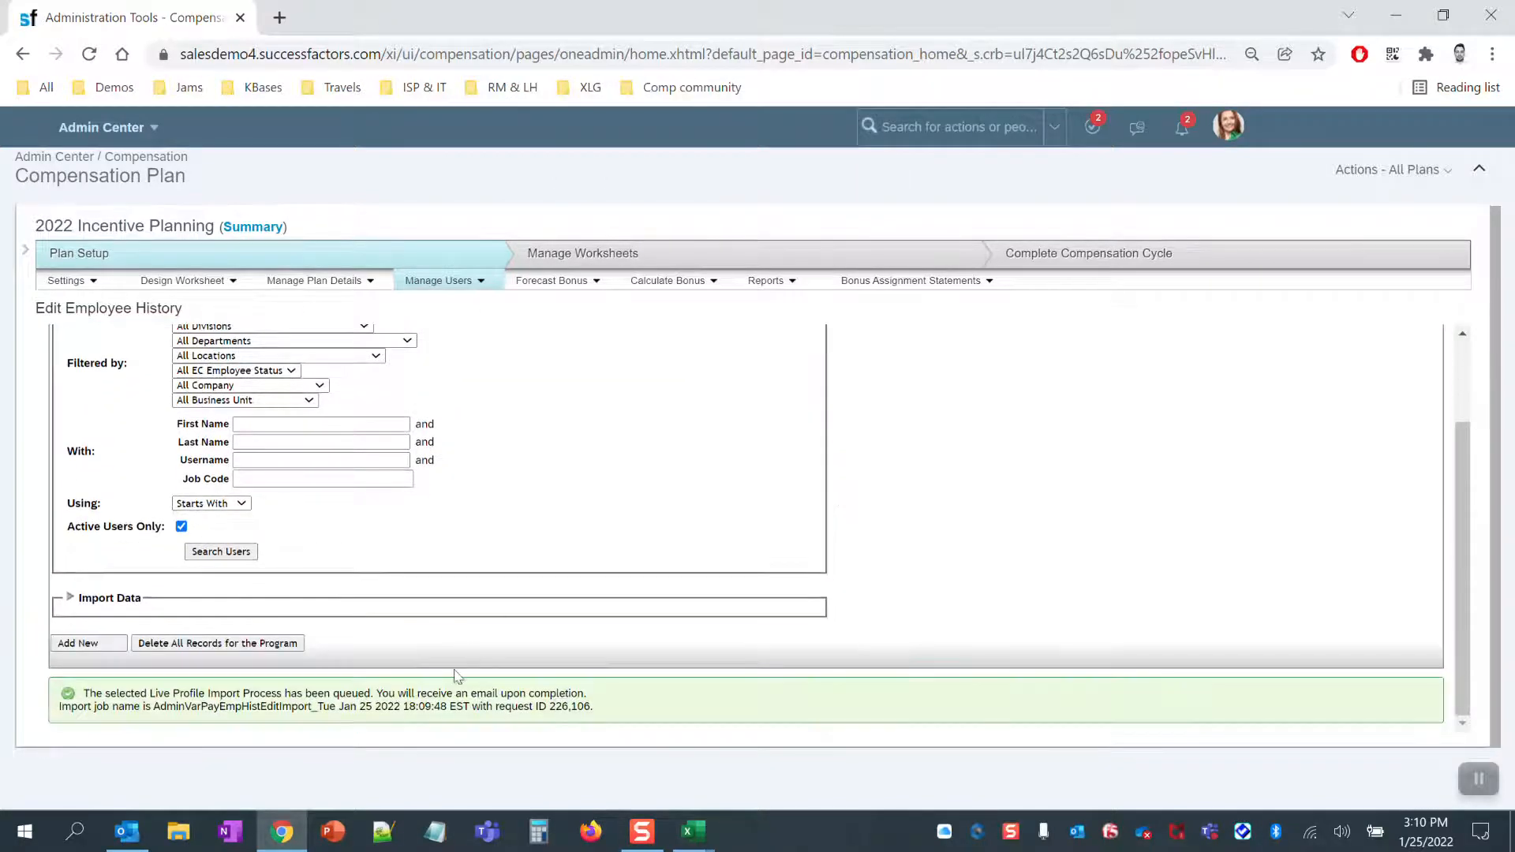
mouse_move(698, 839)
- Find the employee history import in Monitor Compensation Jobs, check its job status, and open its downloaded status file
left_click(1408, 171)
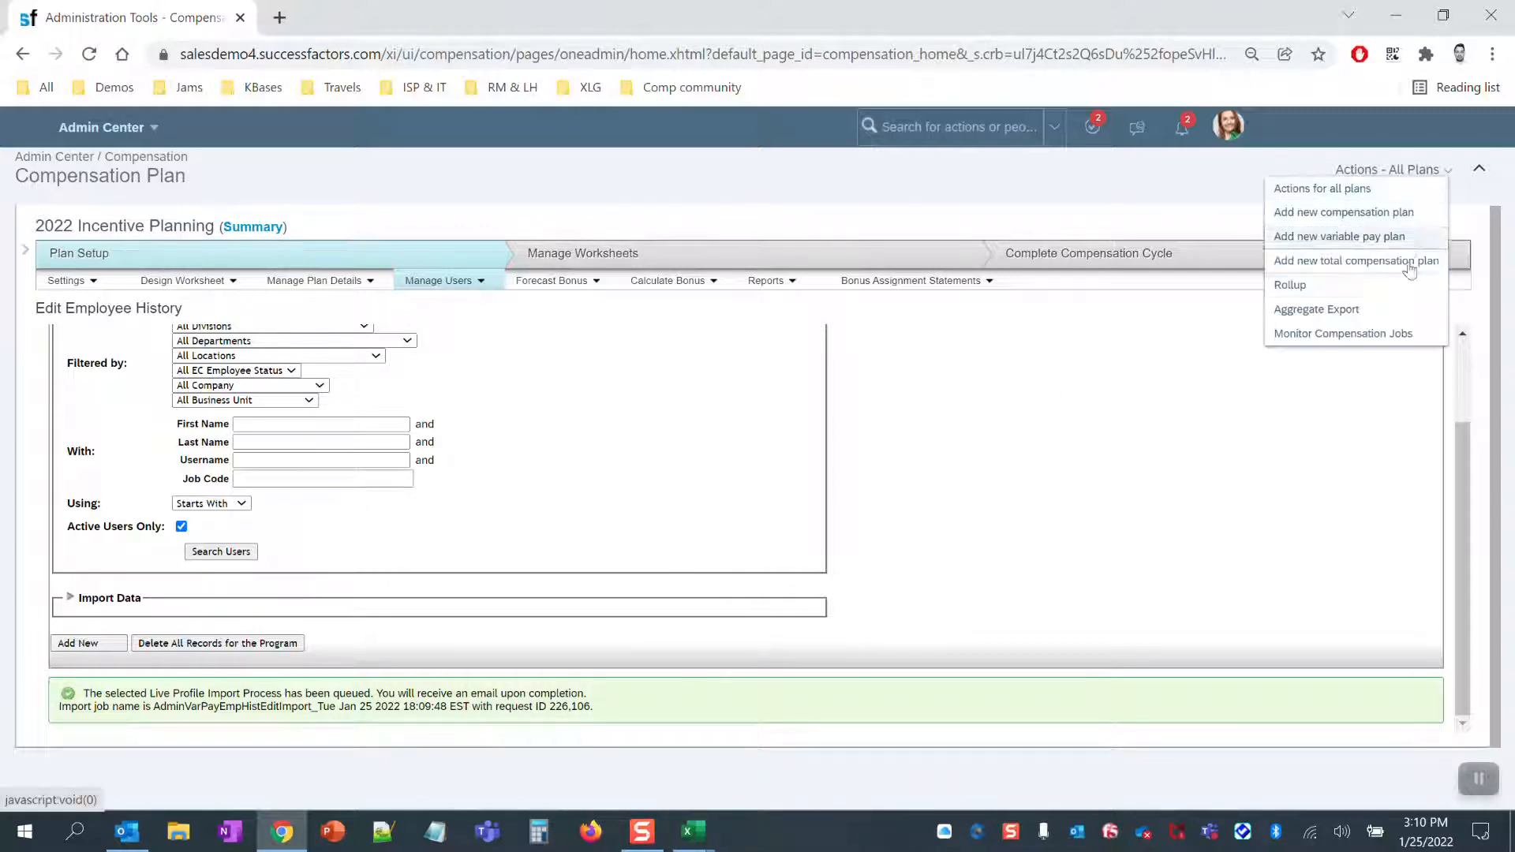
left_click(1397, 334)
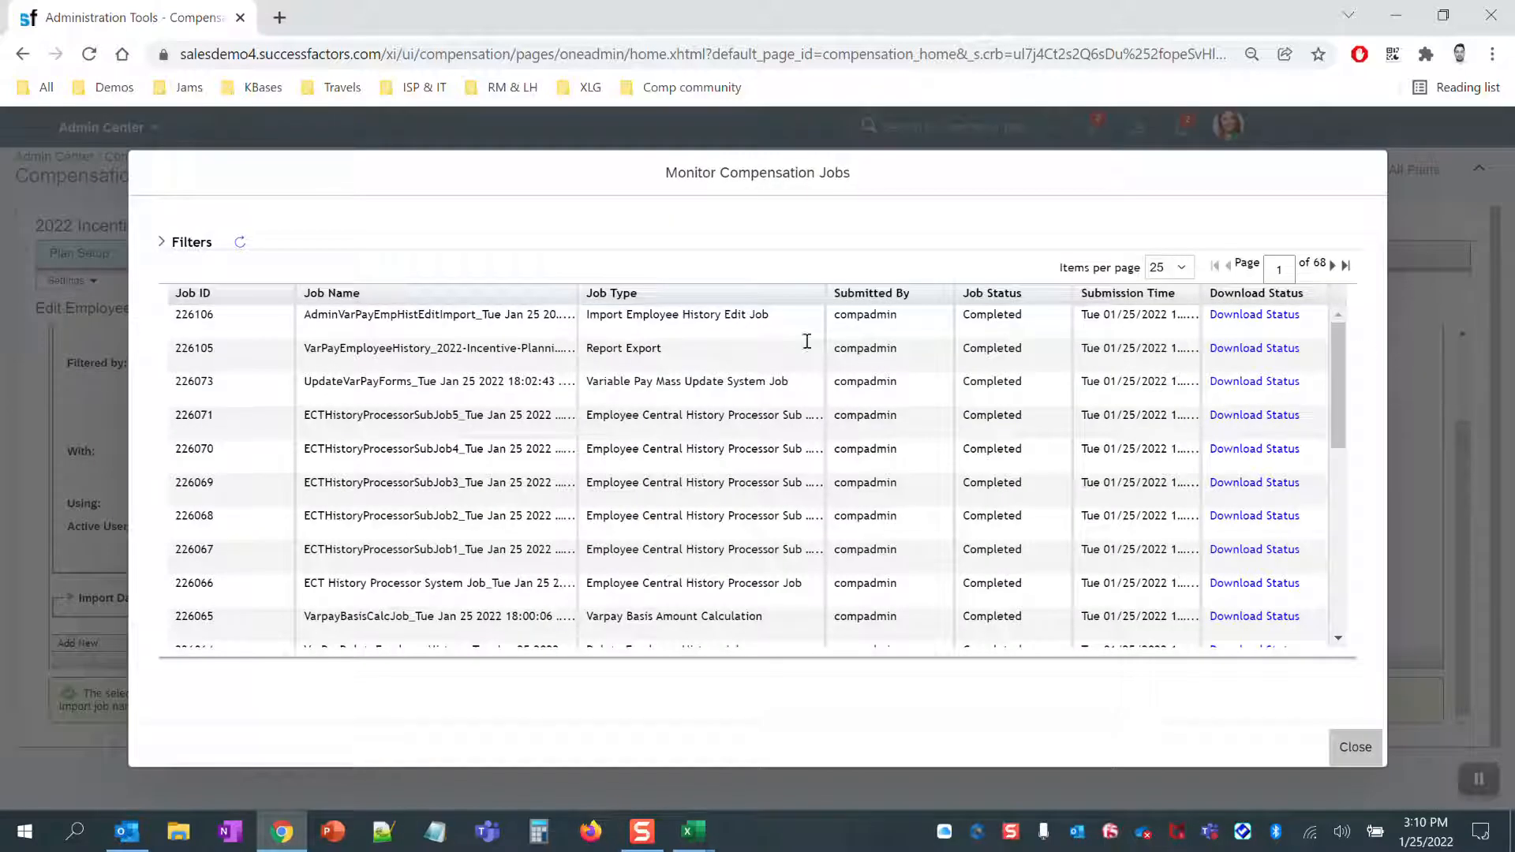
triple_click(399, 315)
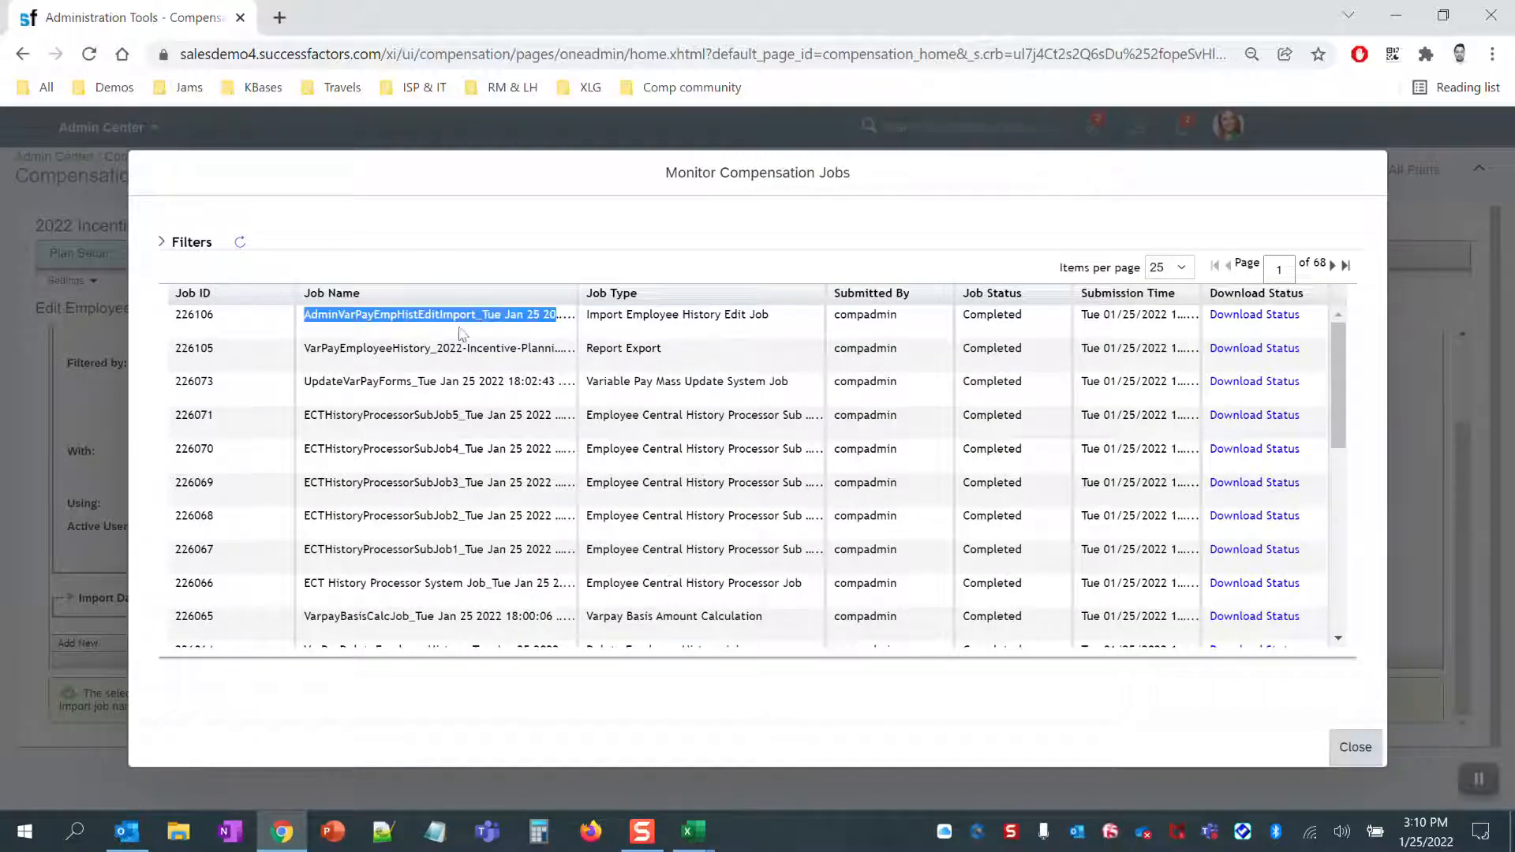
double_click(992, 314)
left_click(1254, 315)
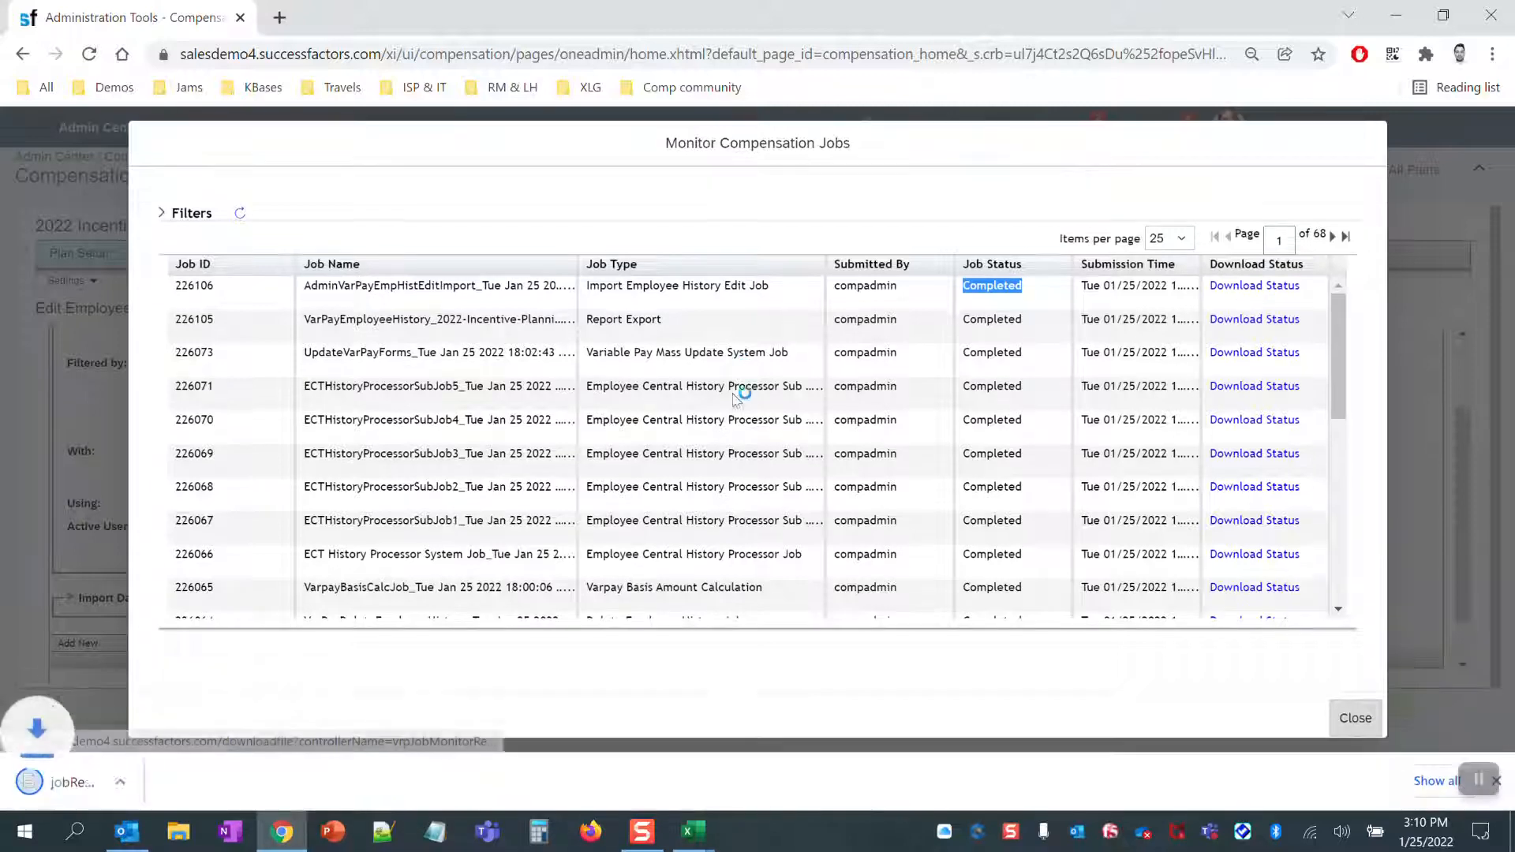
left_click(146, 783)
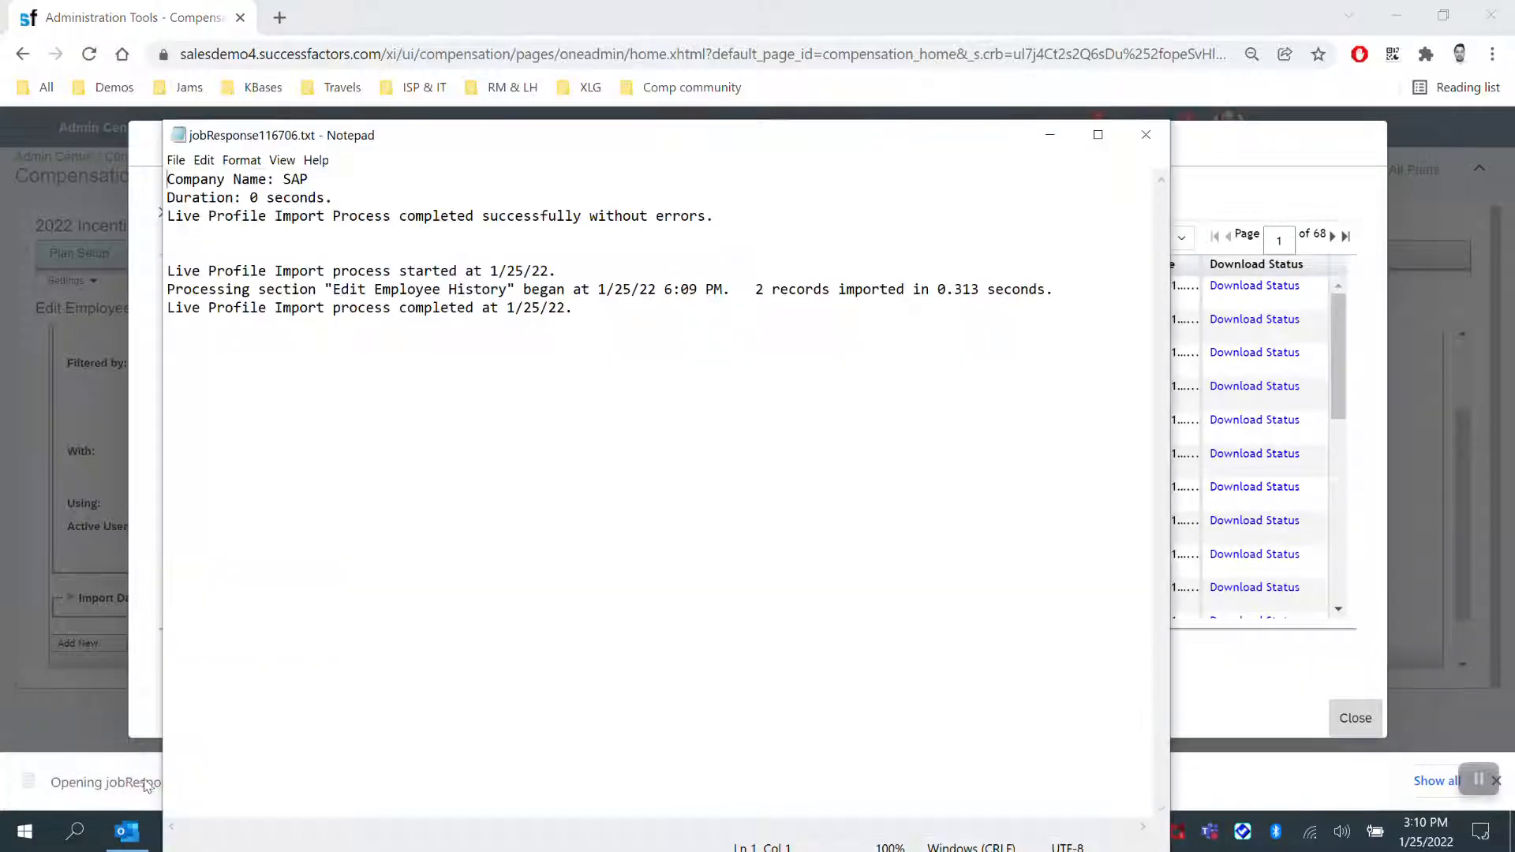
- Read the import results in the job response file and close both the file and the job monitor
left_click_drag(643, 308, 954, 291)
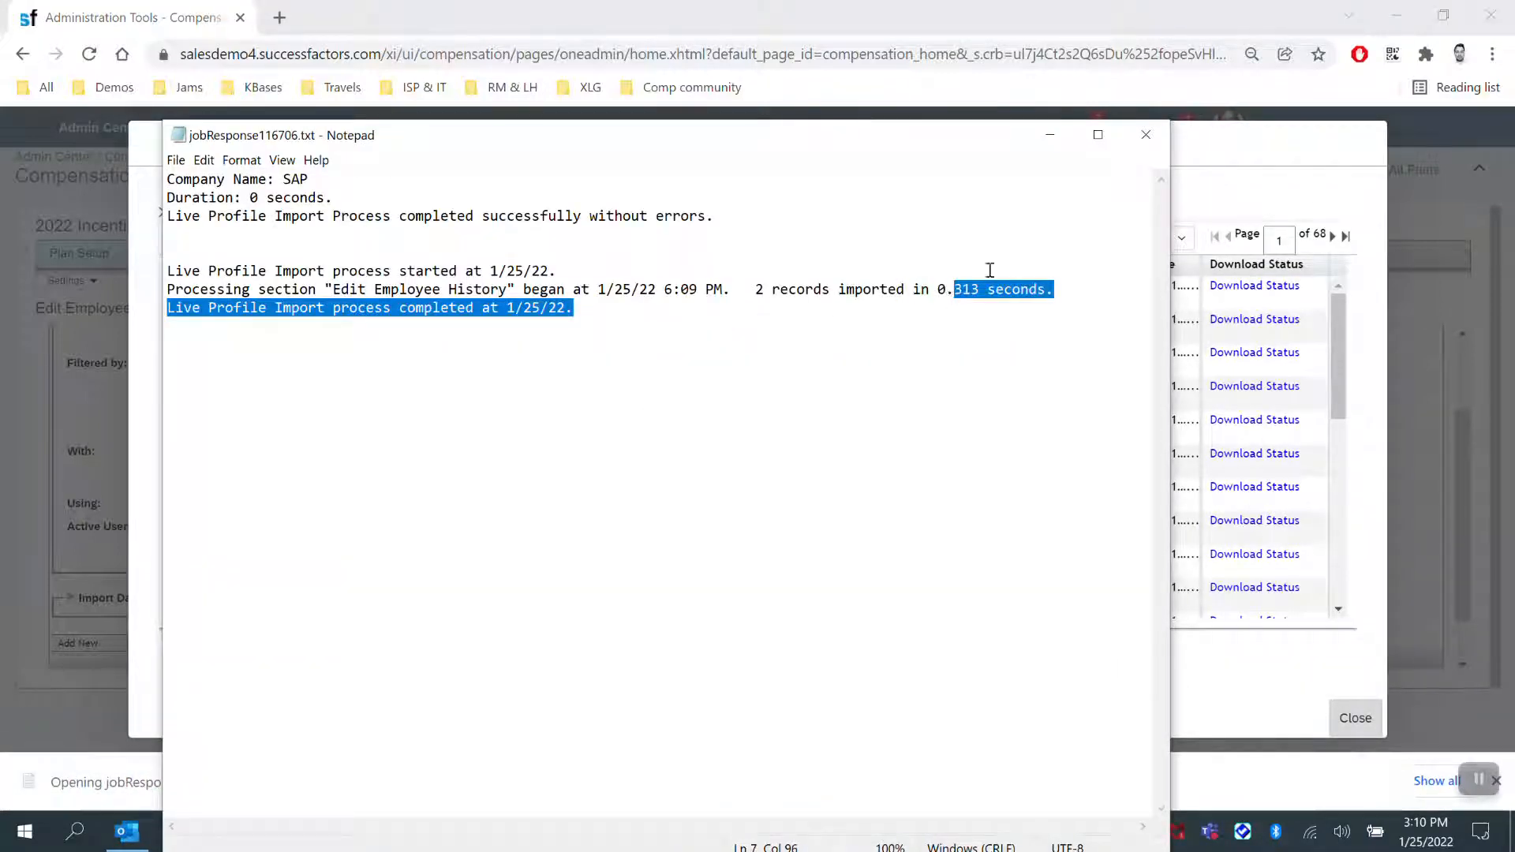
left_click(1146, 135)
left_click(1355, 718)
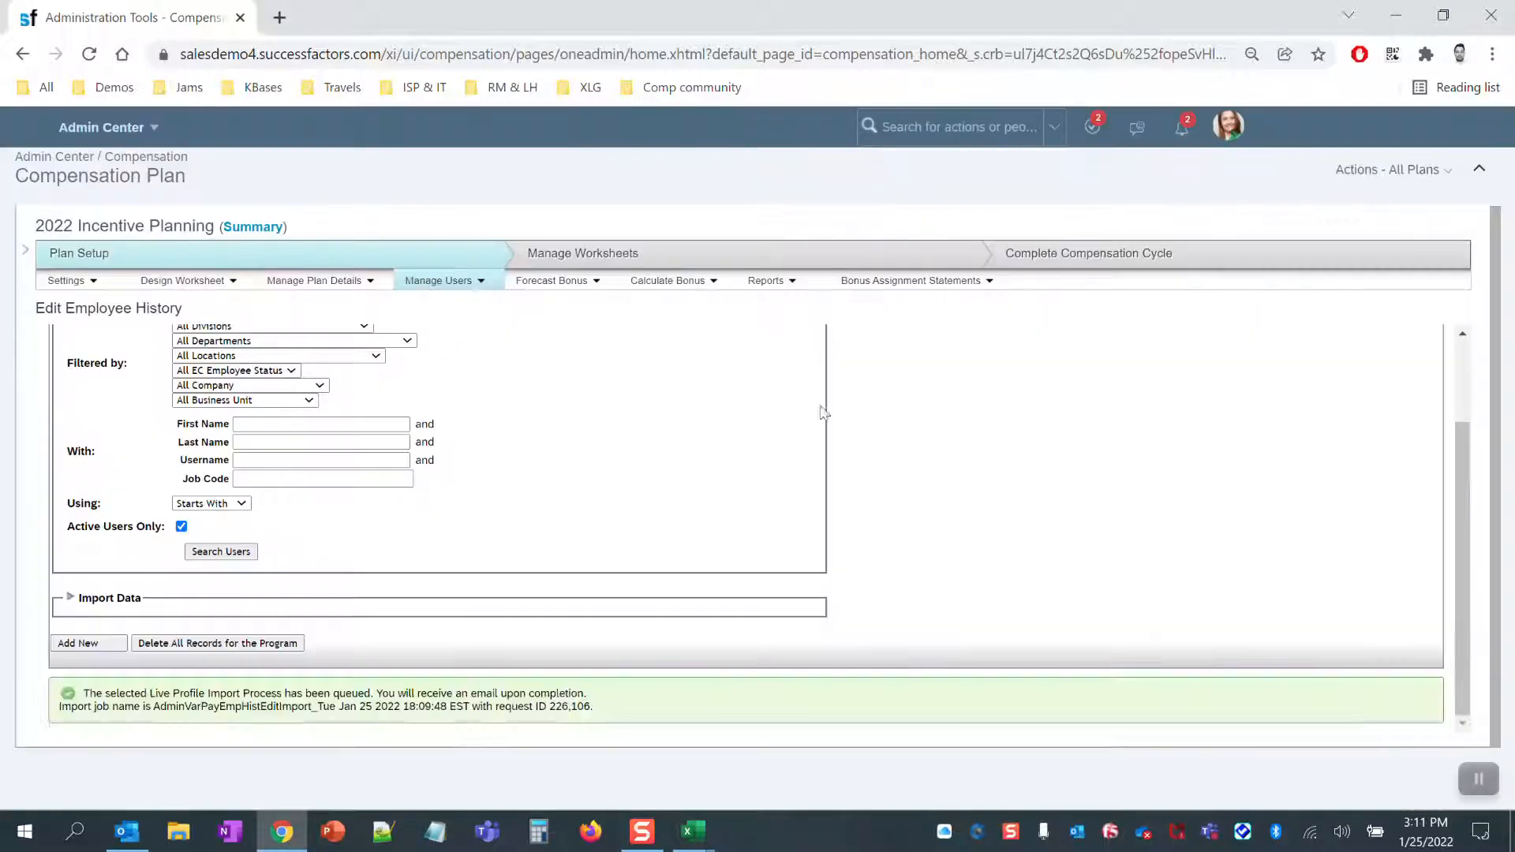
- Reload Edit Employee History and search for all employees without restricting the results to active users
left_click(442, 282)
left_click(453, 359)
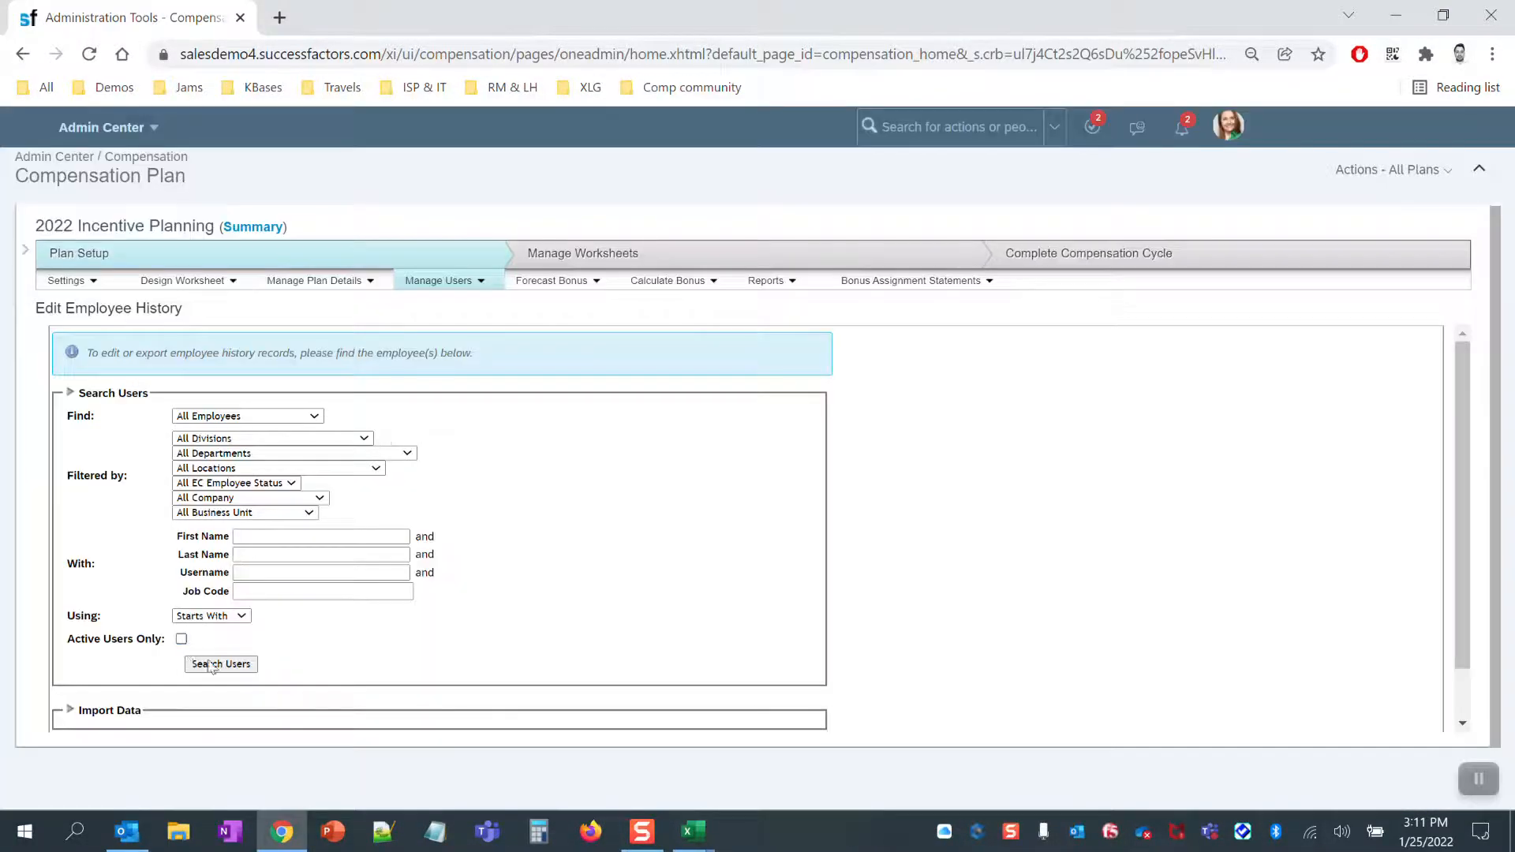
left_click(221, 664)
scroll(1017, 440, "down", 2)
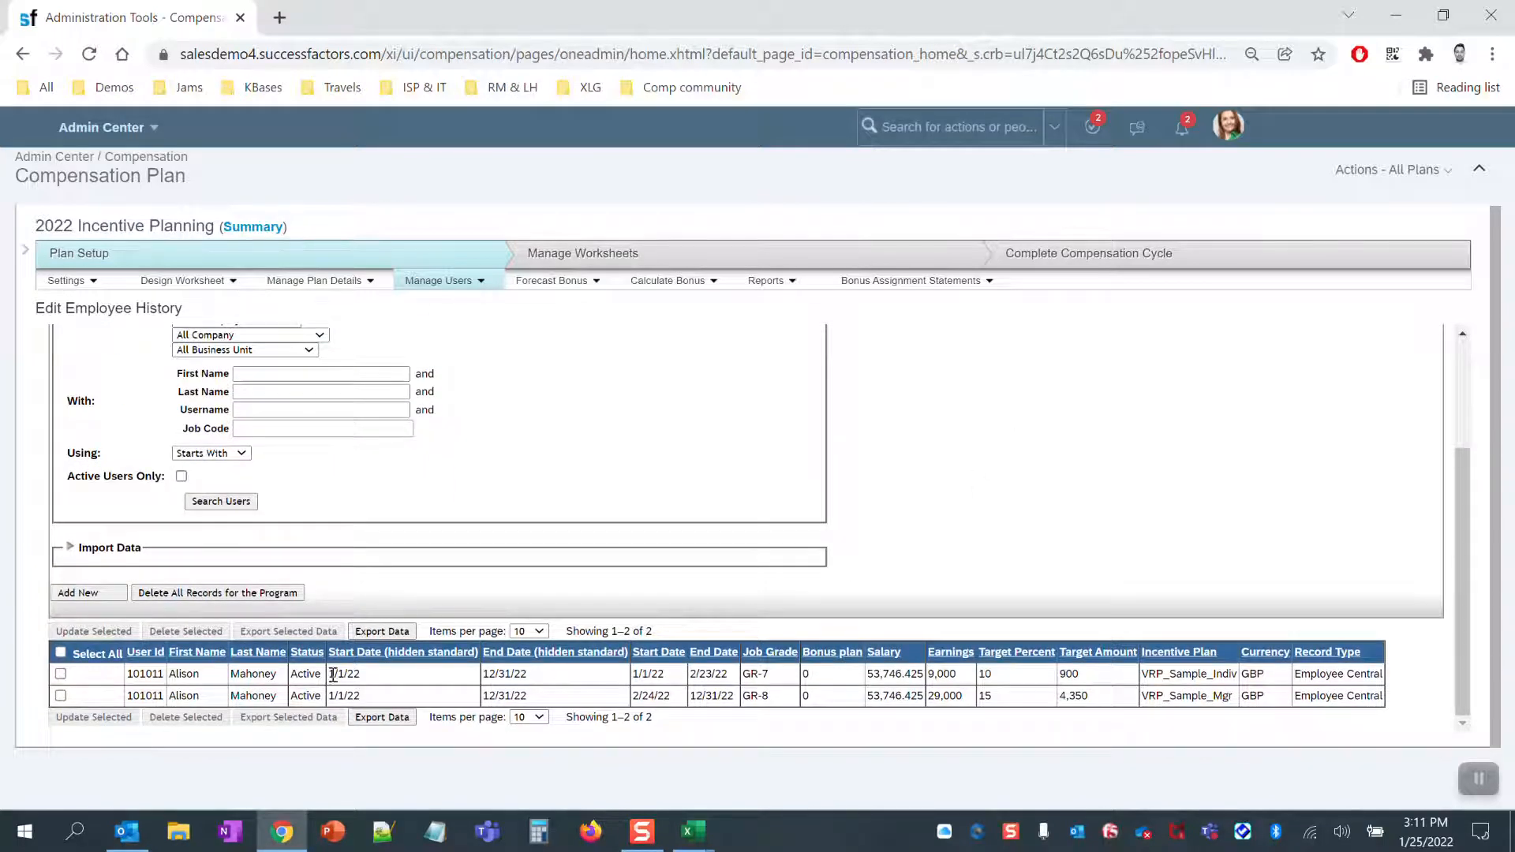
- Check the hidden standard and custom start and end dates of the imported employee history records
left_click(384, 679)
left_click(526, 679)
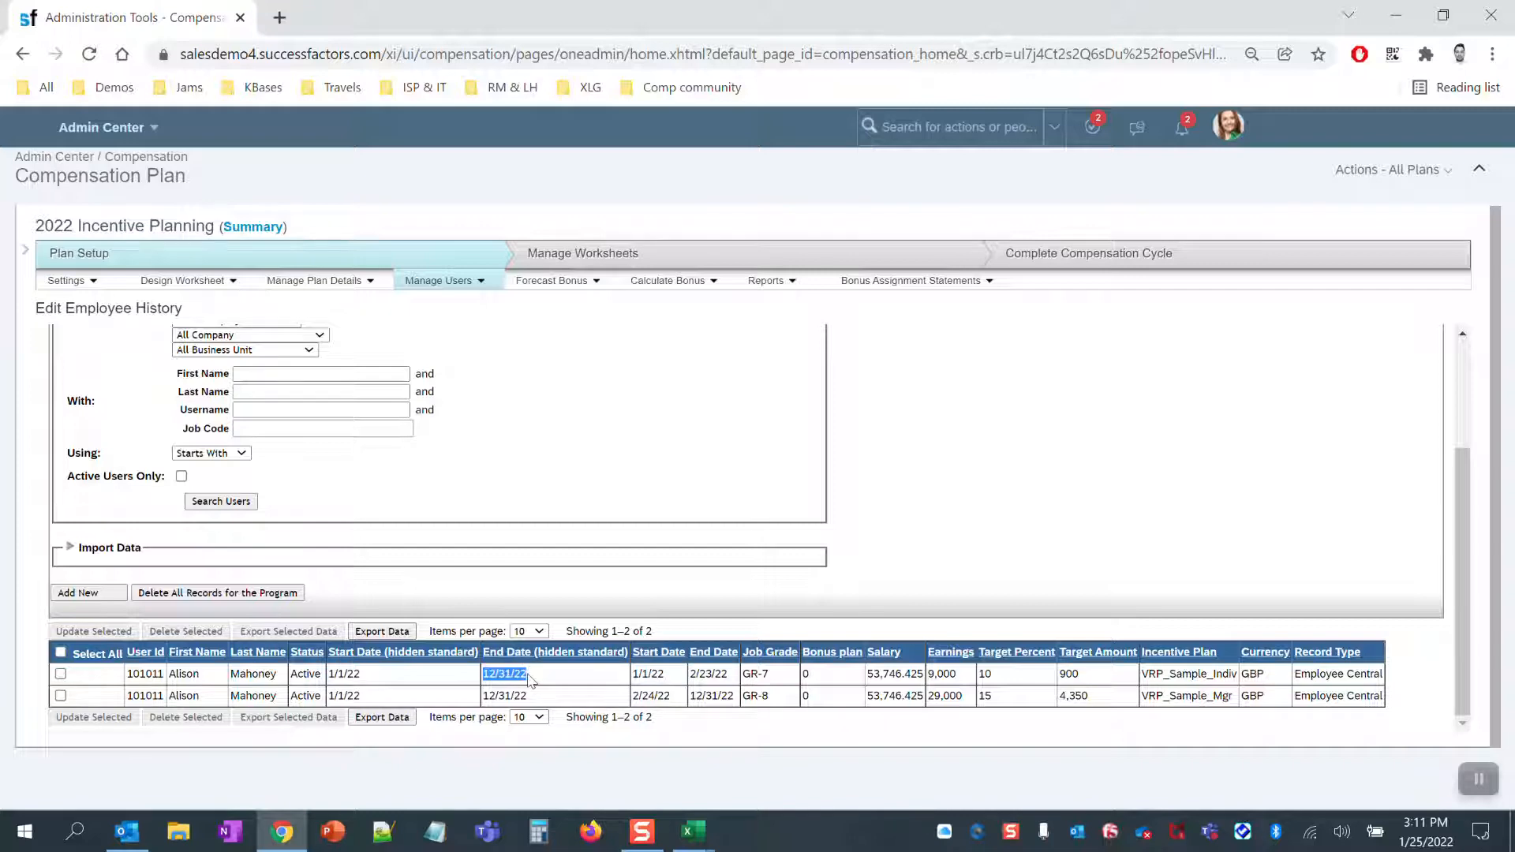
left_click(642, 674)
left_click(641, 674)
left_click_drag(690, 675, 720, 677)
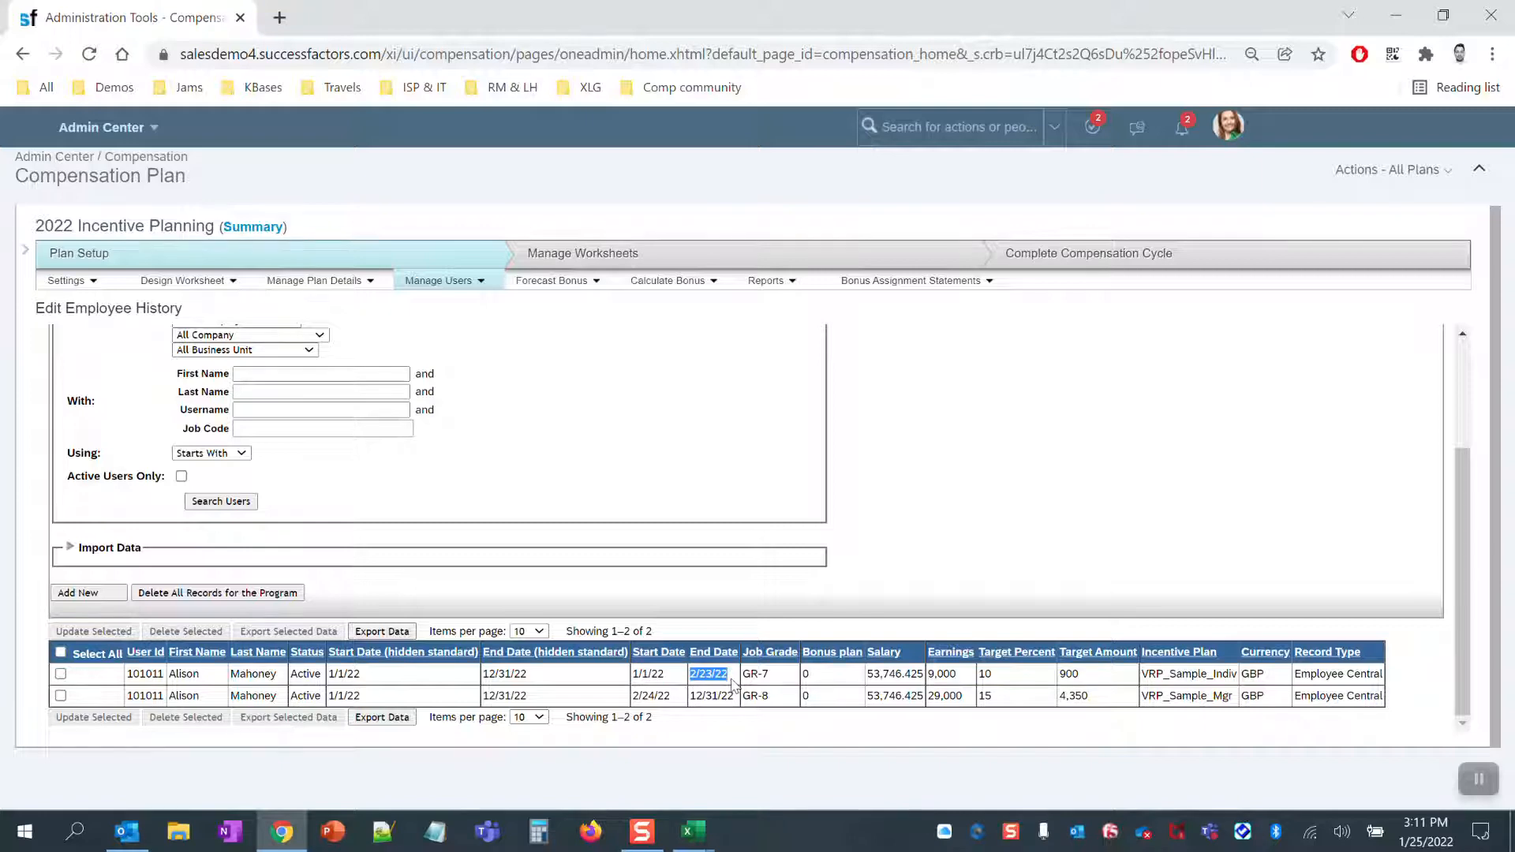
left_click(643, 696)
left_click(704, 697)
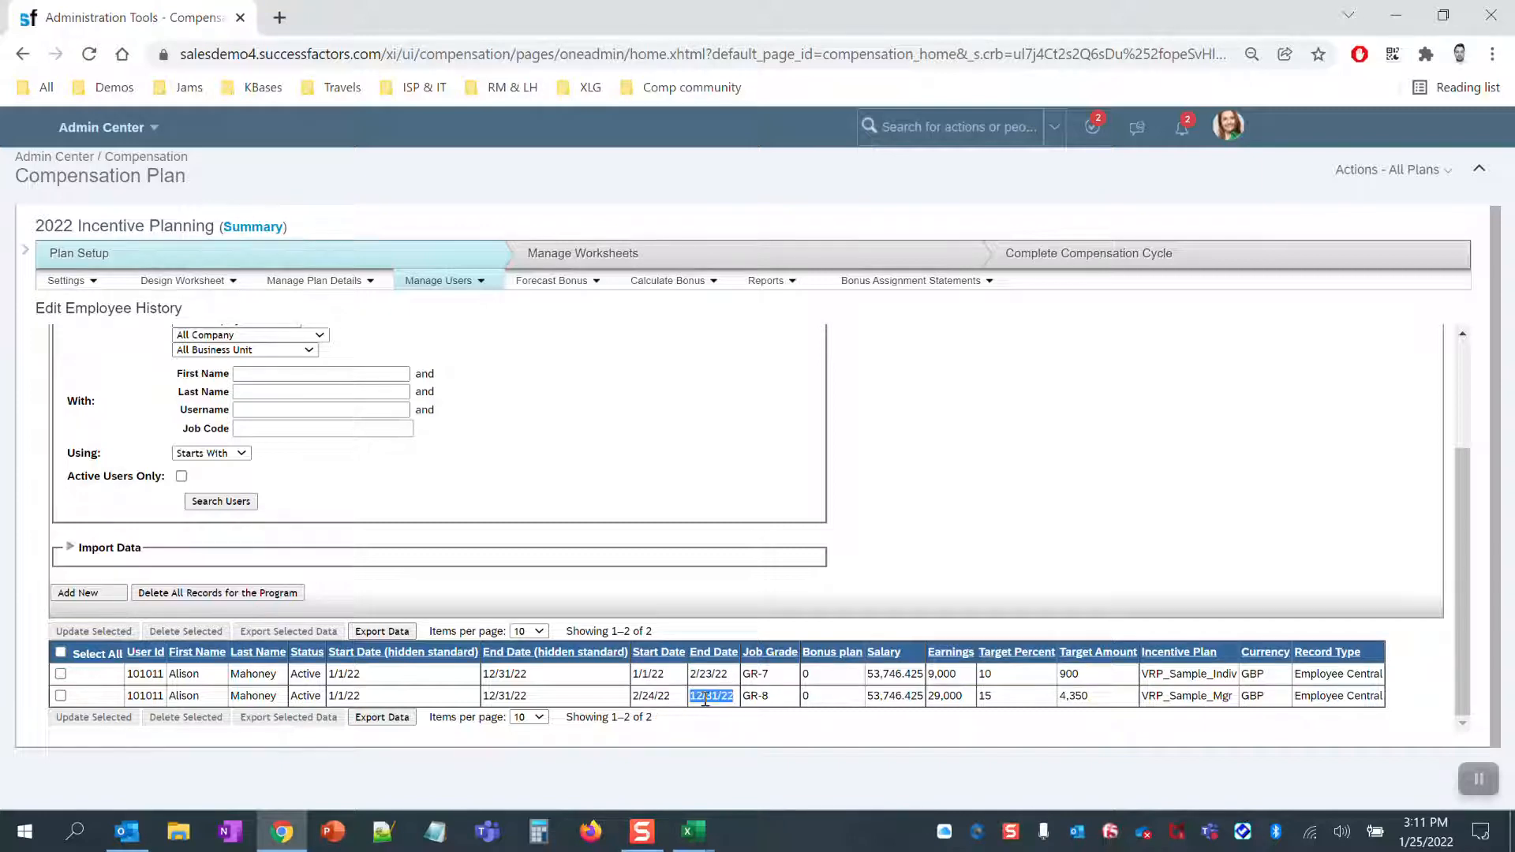
- Check the earnings, target percent and target amount of both imported records
left_click(934, 674)
left_click(987, 674)
left_click(939, 696)
left_click(989, 696)
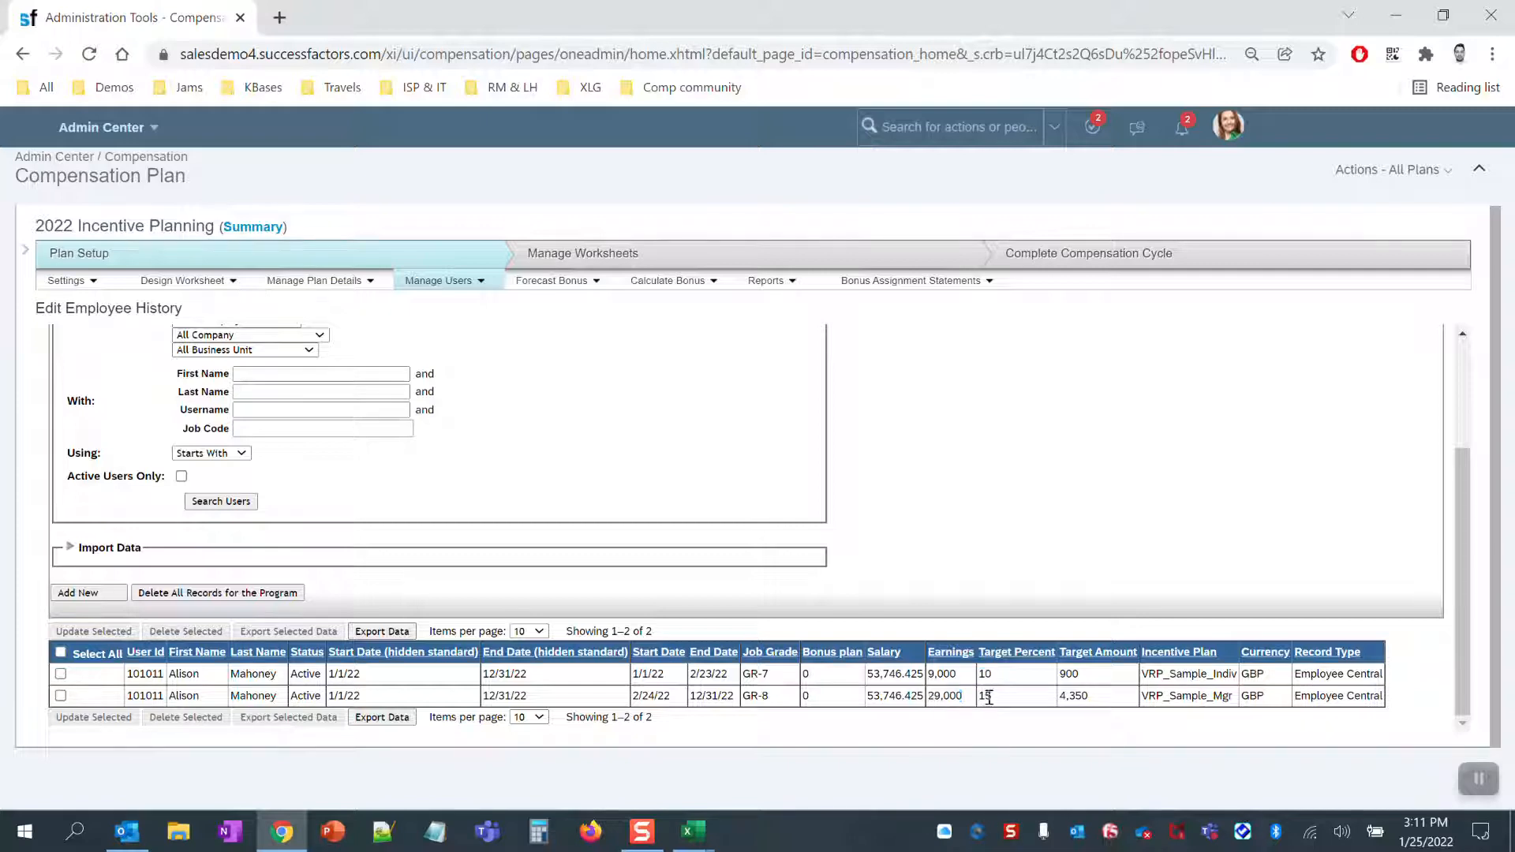
left_click(1080, 699)
left_click(1099, 735)
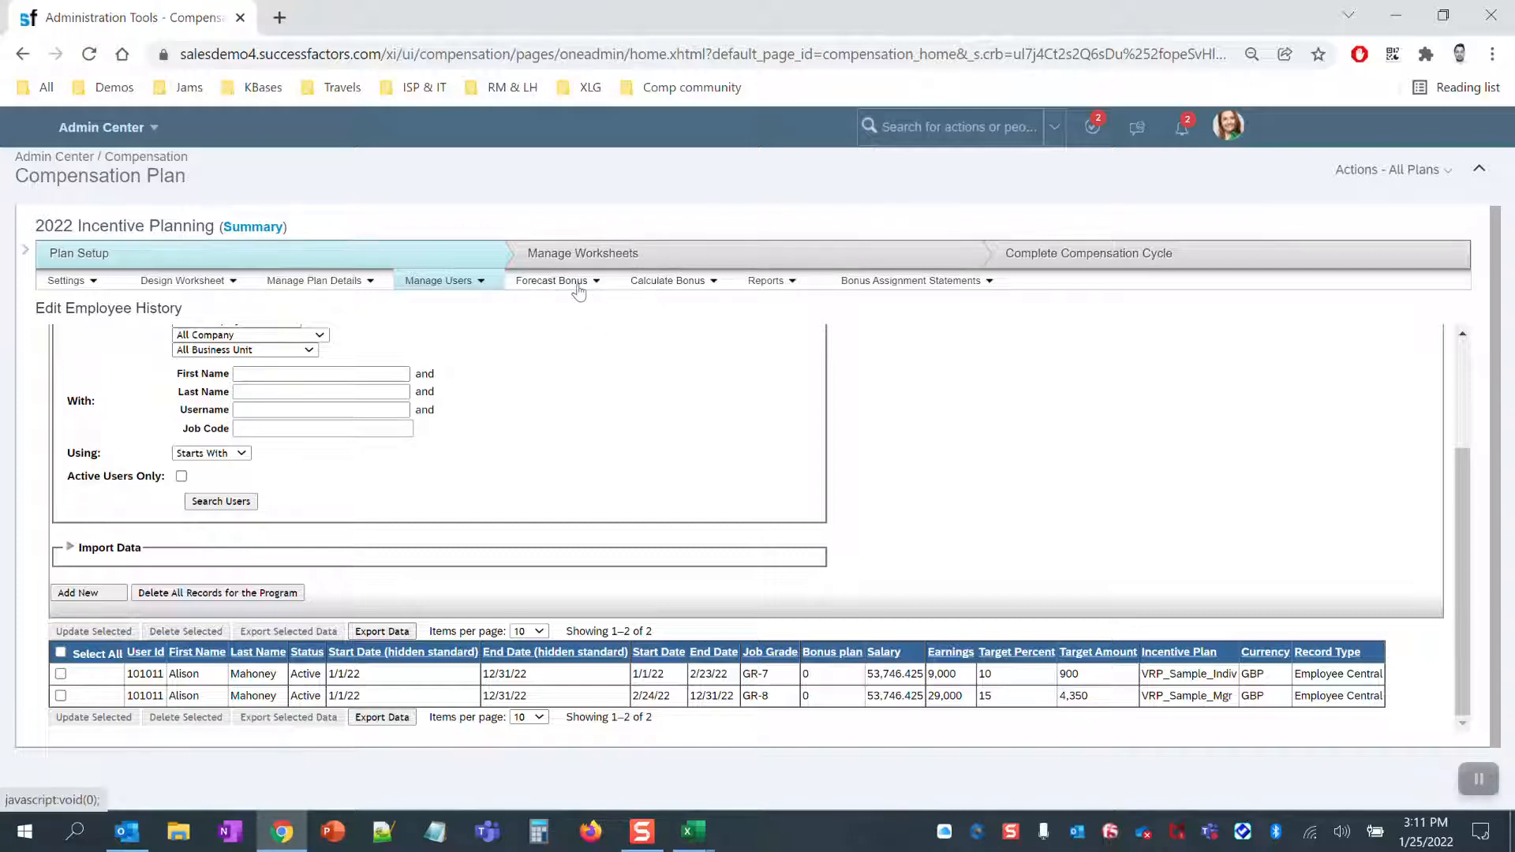
- Run the Bonus Payout calculation for all bonus plans without updating completed forms
left_click(684, 286)
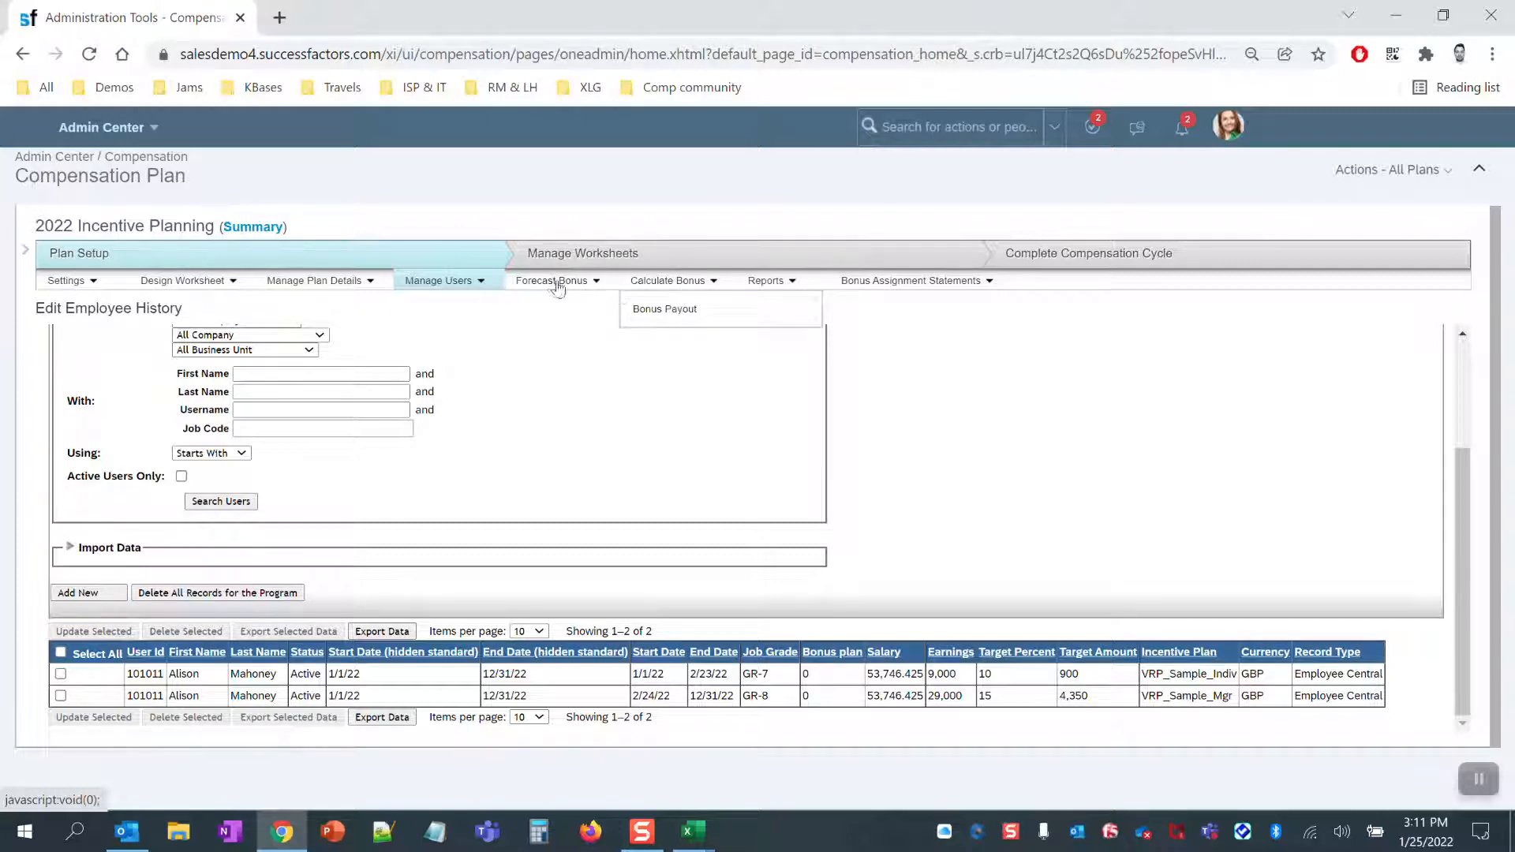
left_click(682, 309)
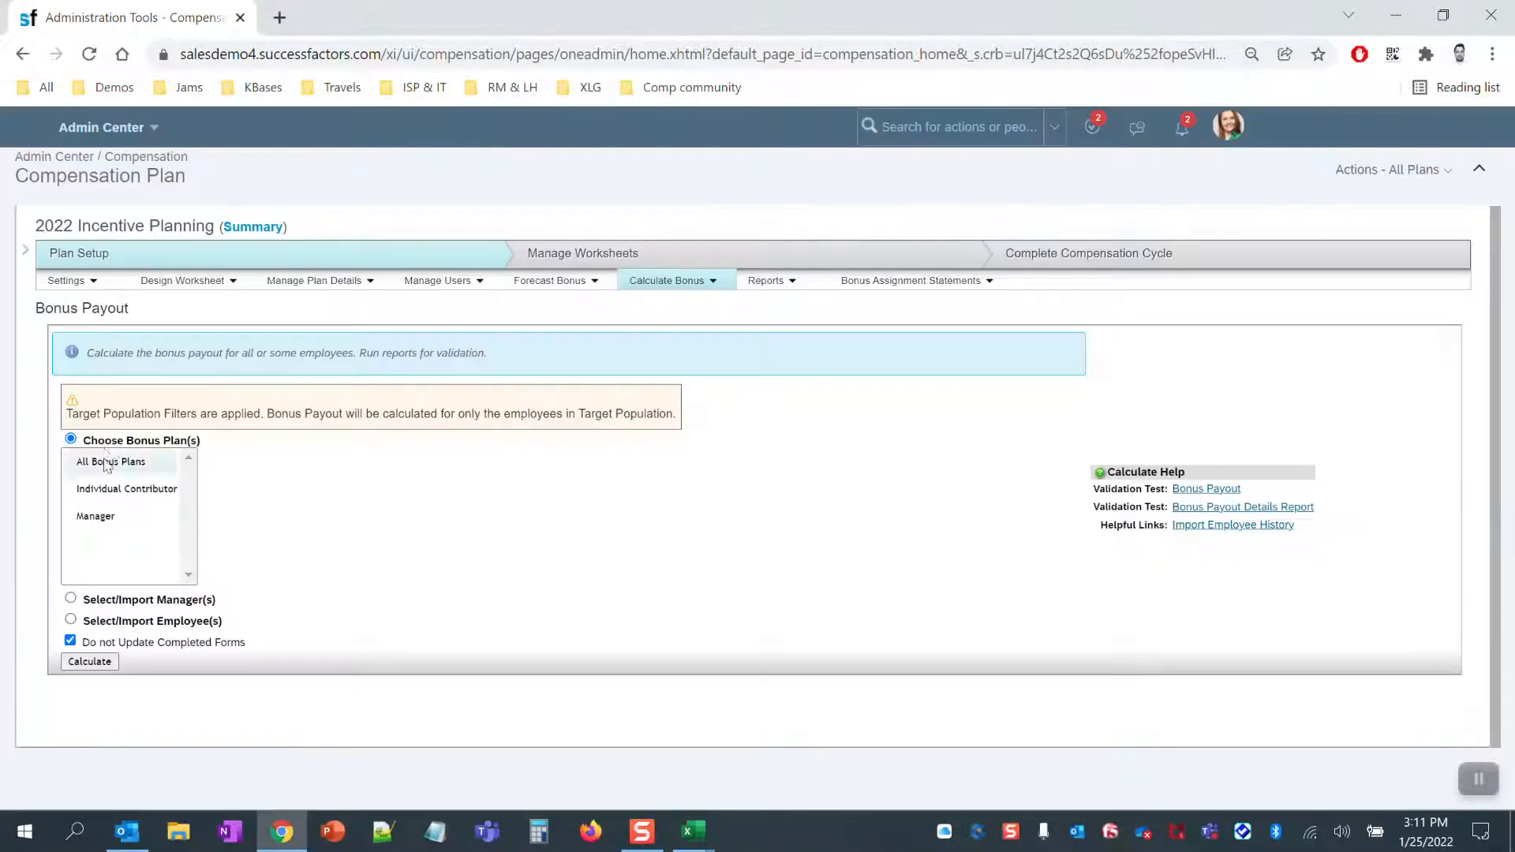
left_click(103, 584)
left_click(98, 661)
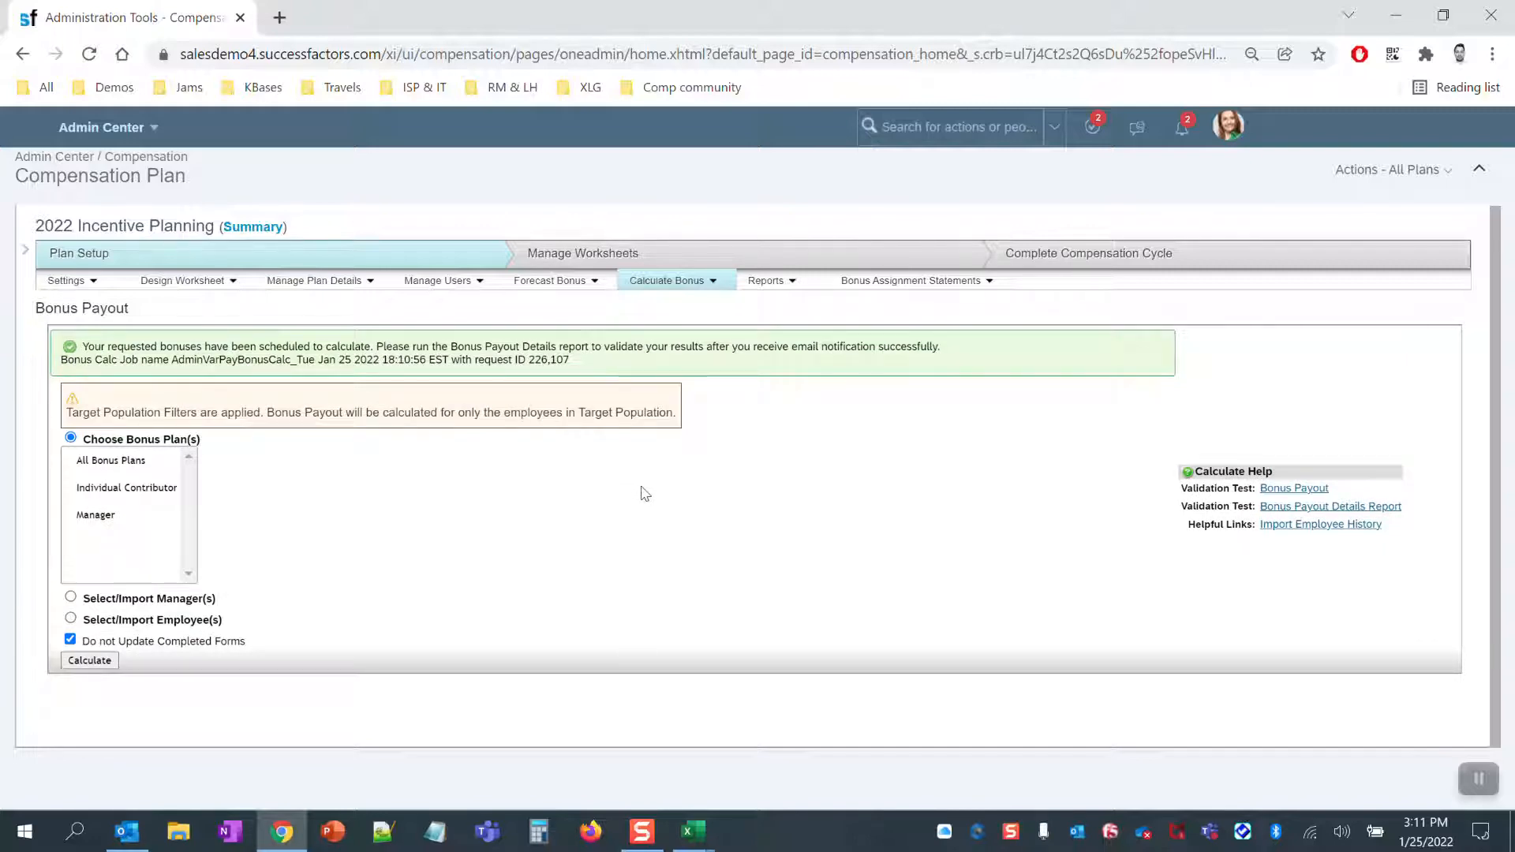
- Refresh the compensation jobs list and check the status and full submission time of the latest bonus calculation job
left_click(1387, 170)
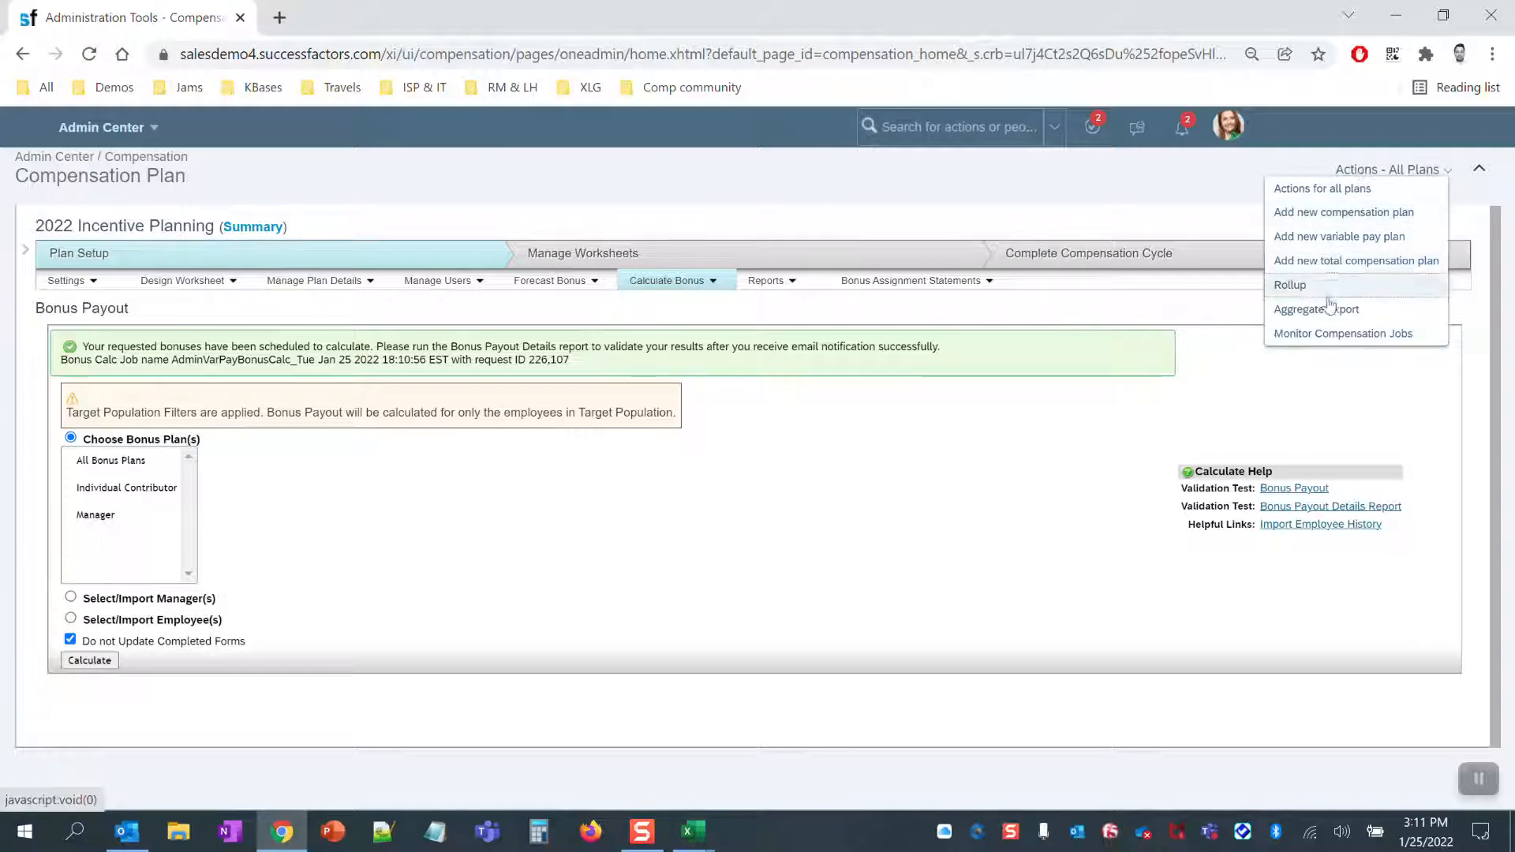
left_click(1352, 338)
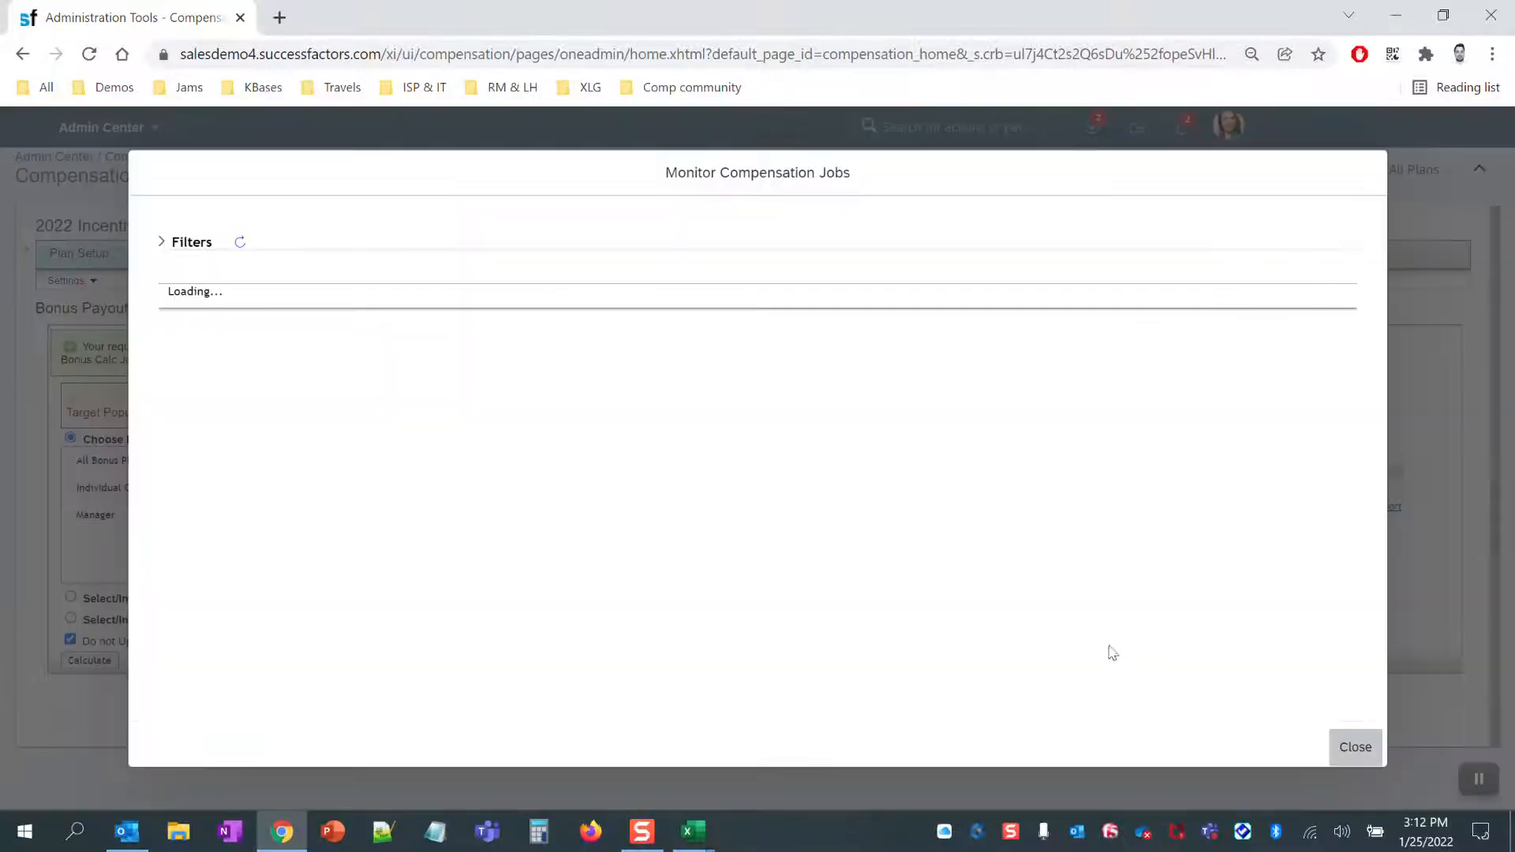
left_click(242, 245)
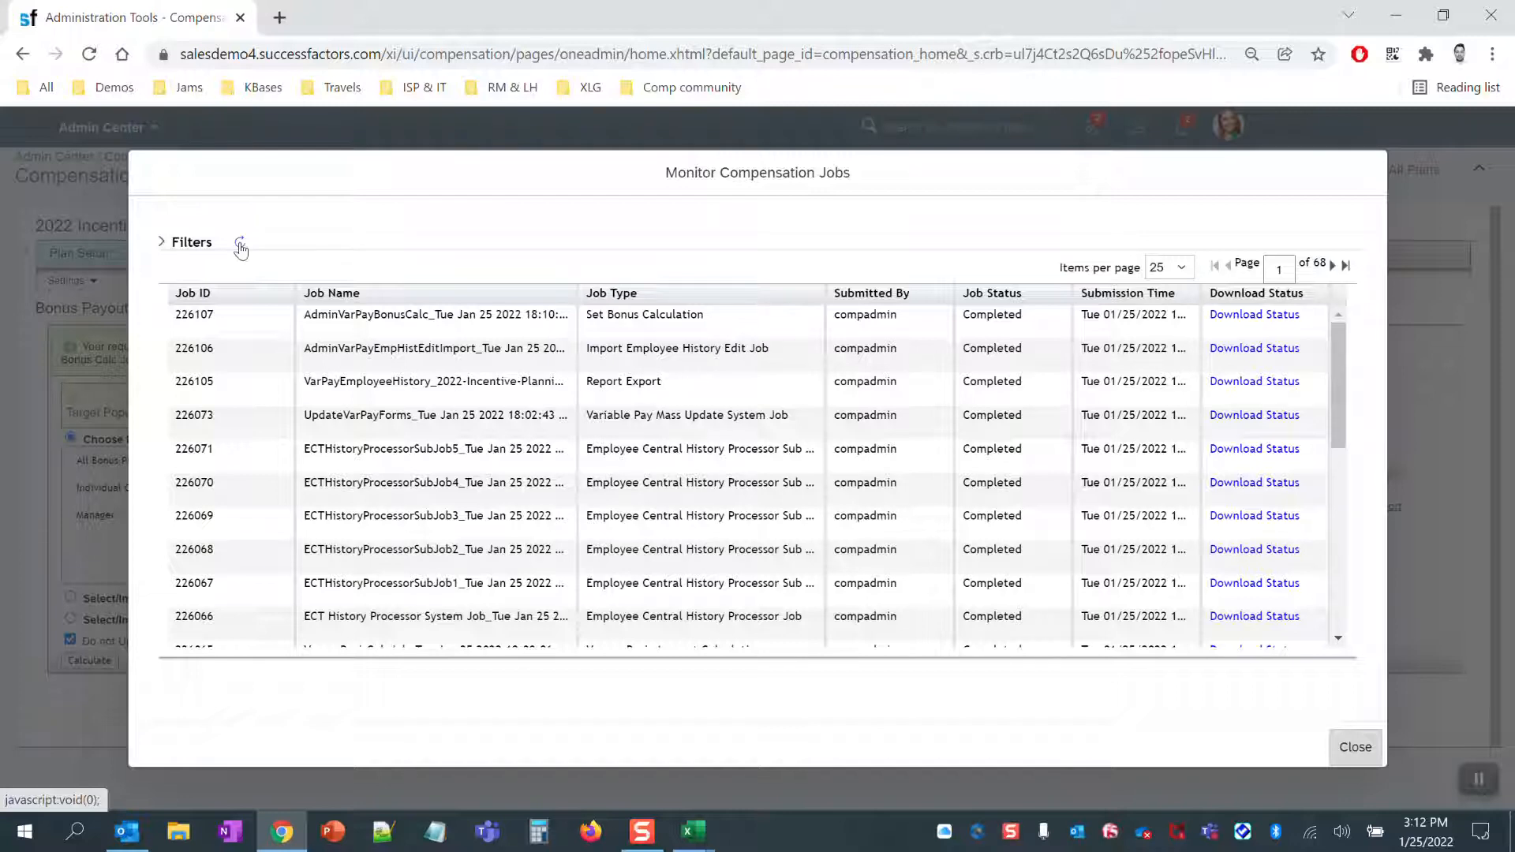
left_click_drag(1203, 328, 1248, 341)
triple_click(1185, 316)
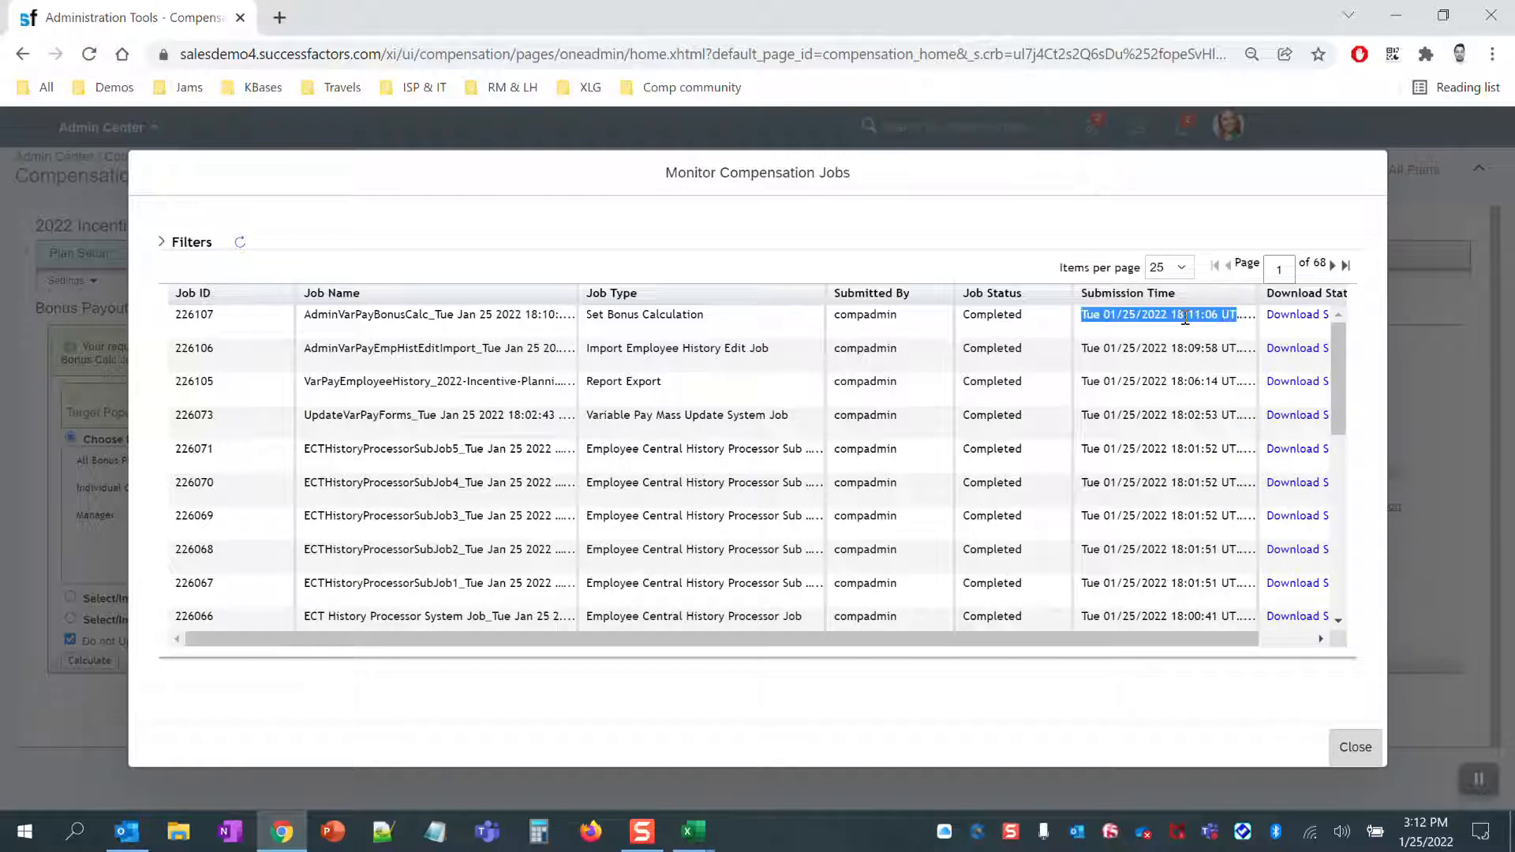
left_click(1354, 745)
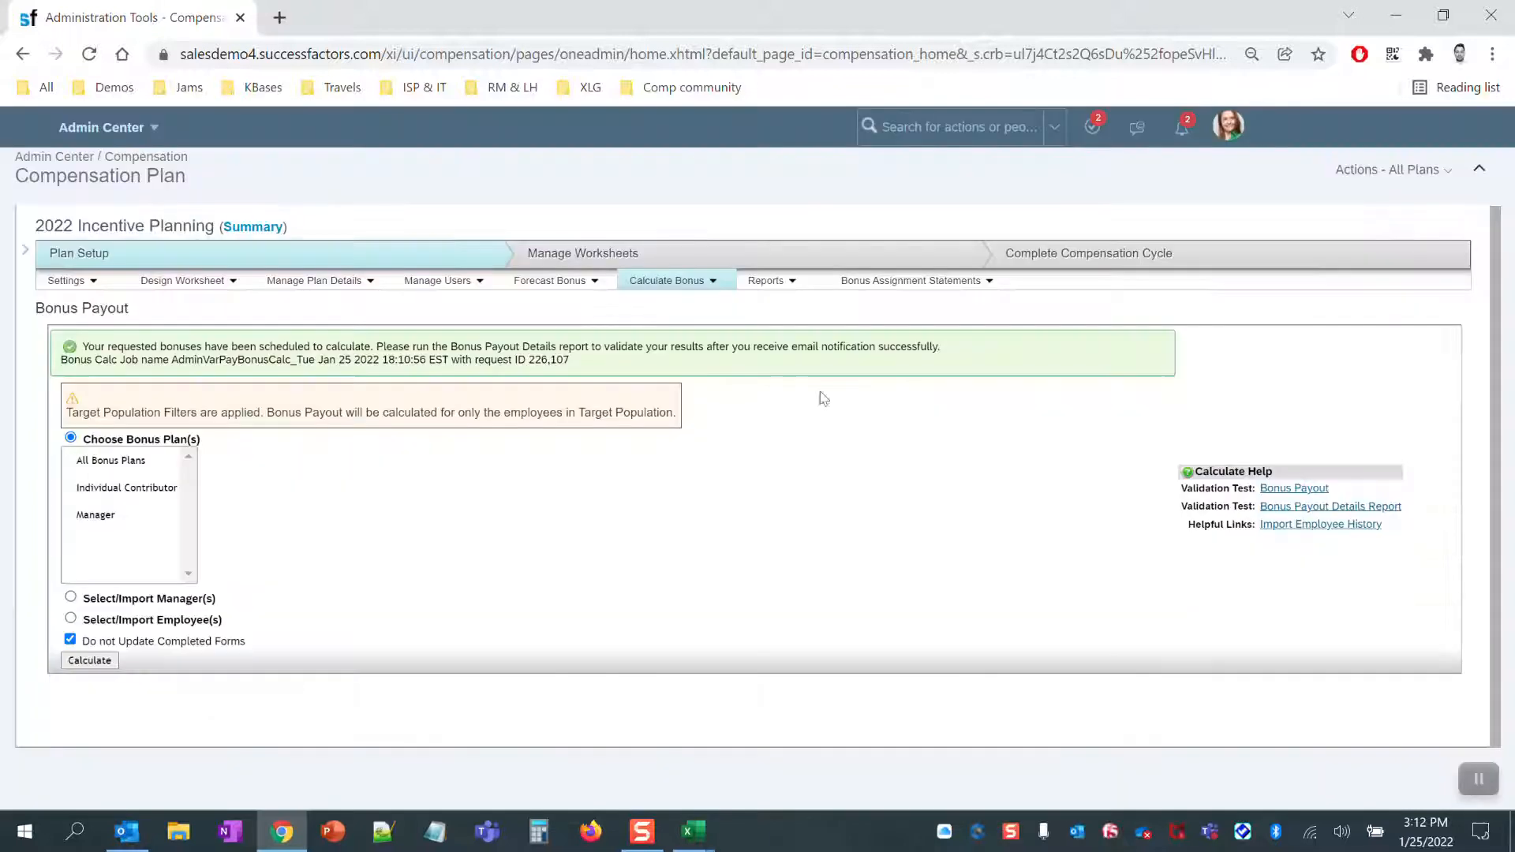
- Start creating worksheets for the plan with start date 01/01/2022, end date 01/31/2022 and due date 01/31/2022
left_click(641, 259)
left_click(569, 414)
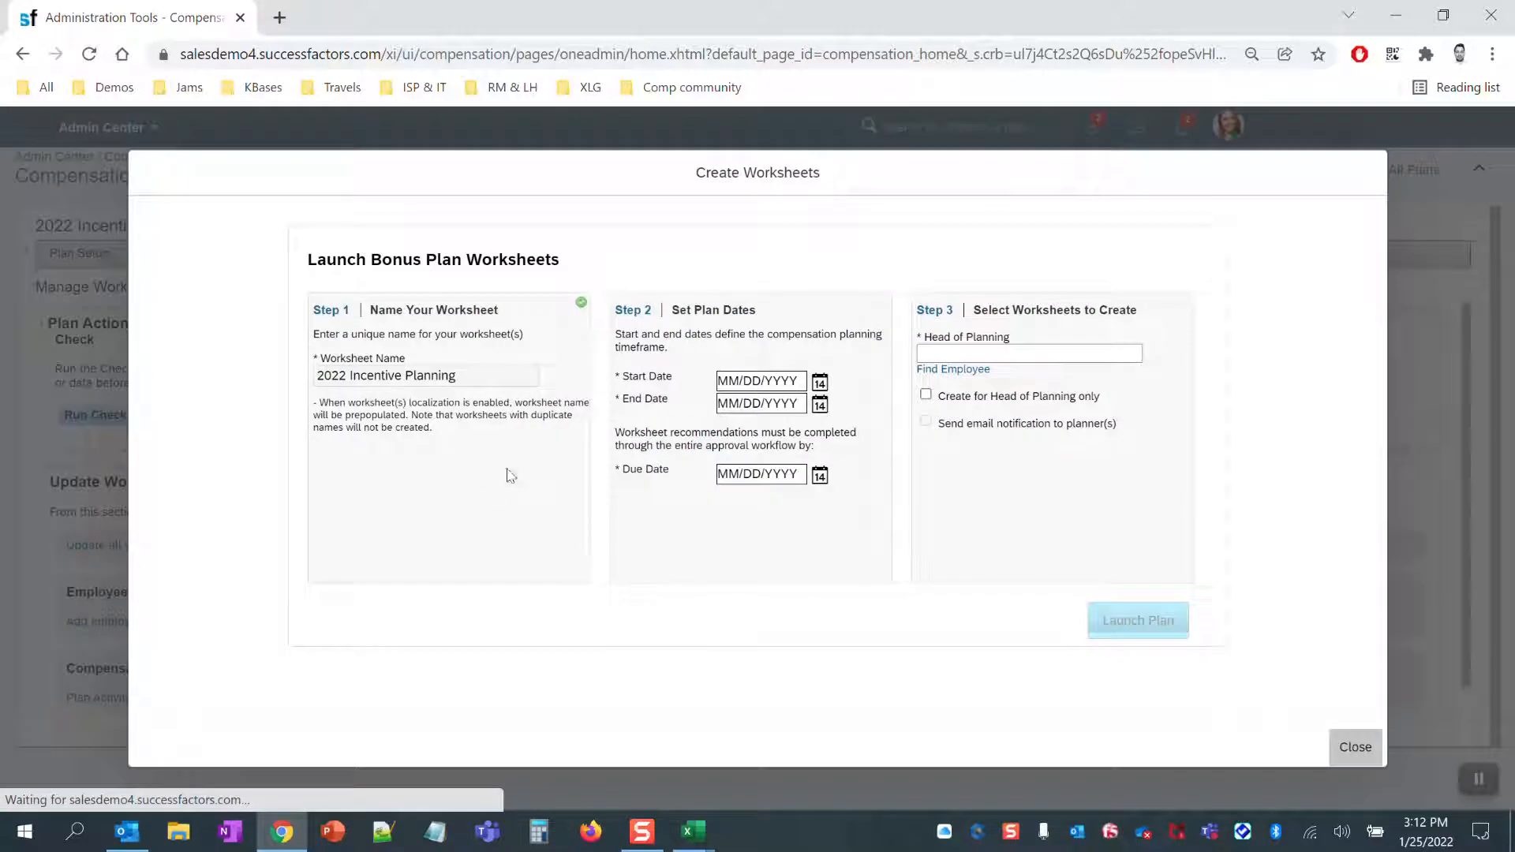
left_click(733, 380)
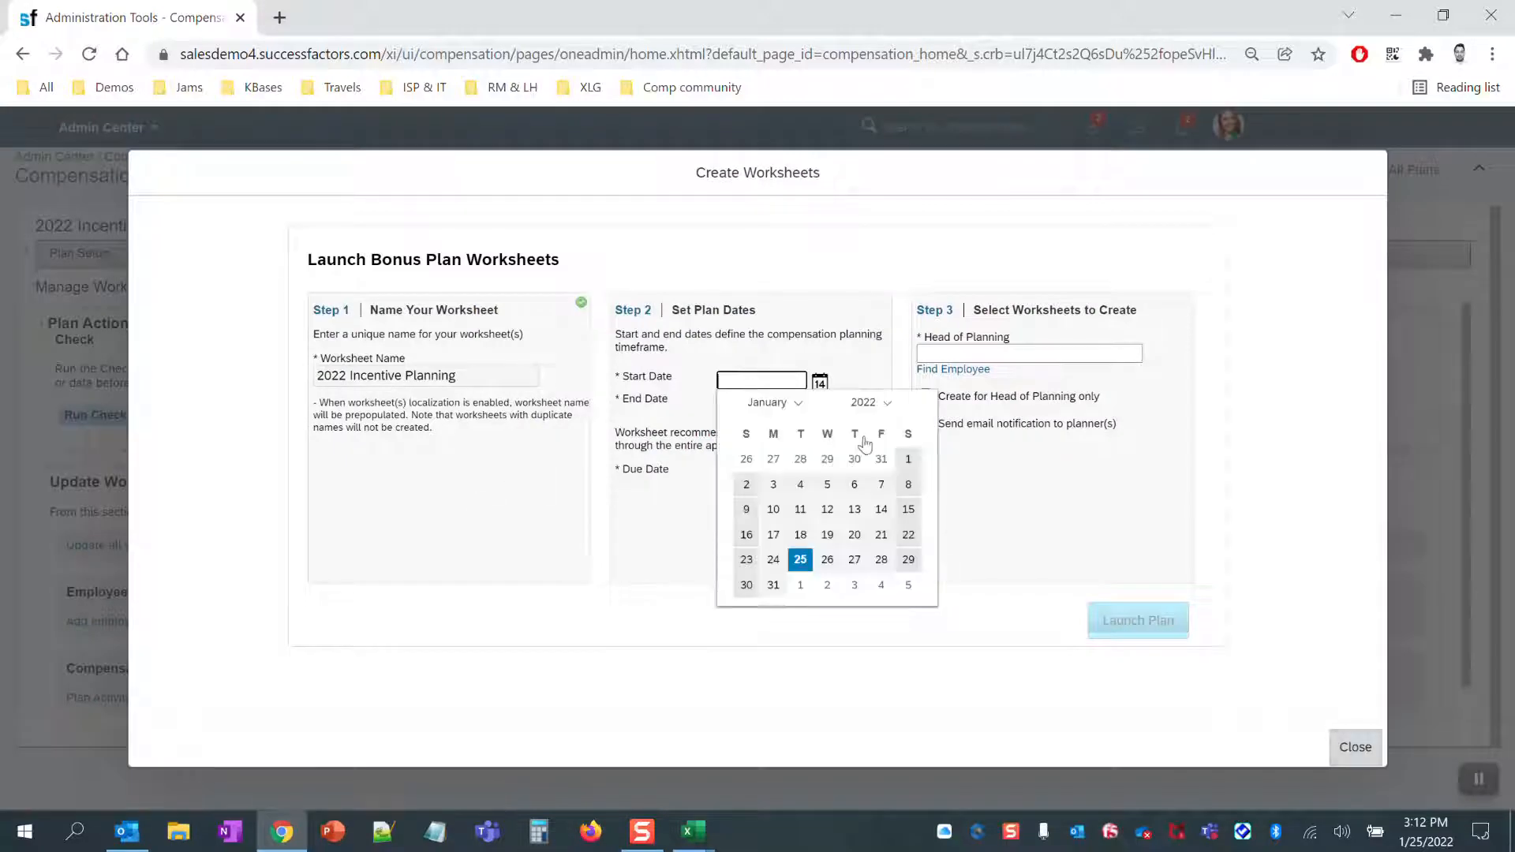
left_click(908, 471)
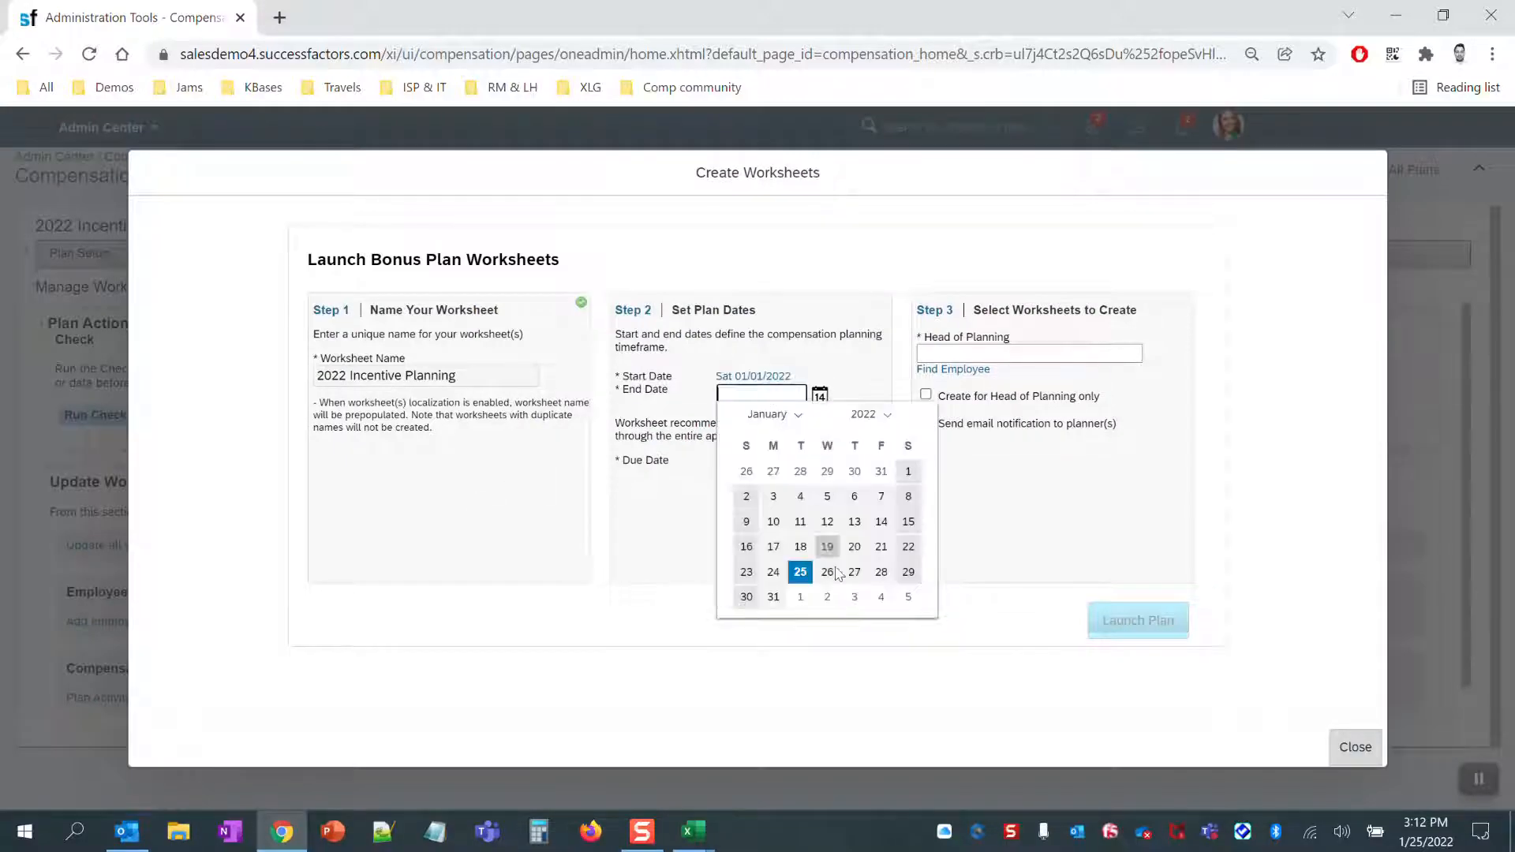
left_click(774, 597)
left_click(772, 424)
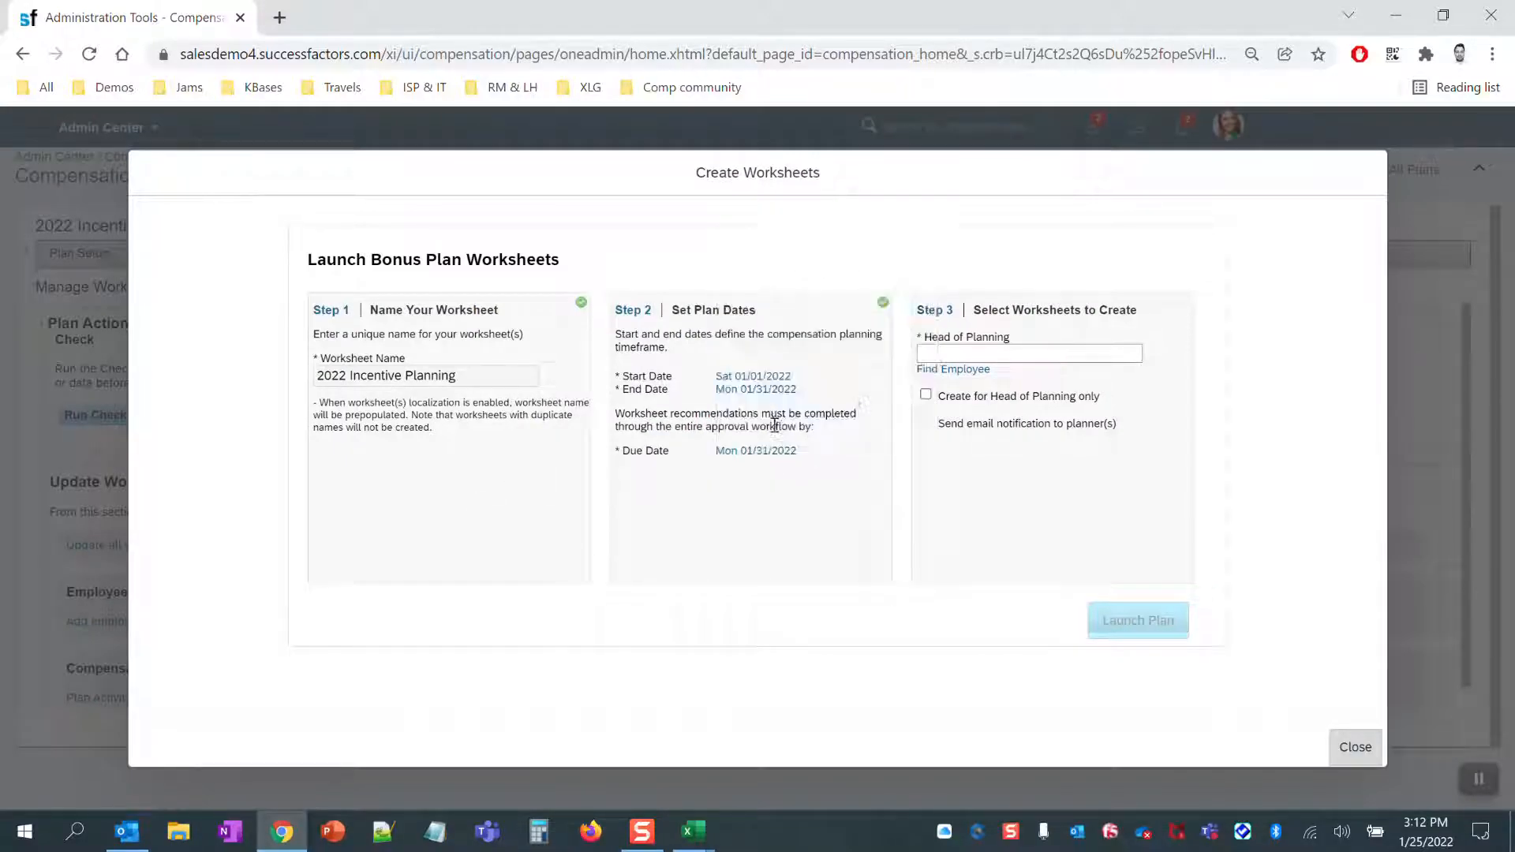
- Choose the head of planning by surname, restrict creation to the head of planning only, and launch the bonus plan worksheets
left_click(934, 355)
type("Pittman")
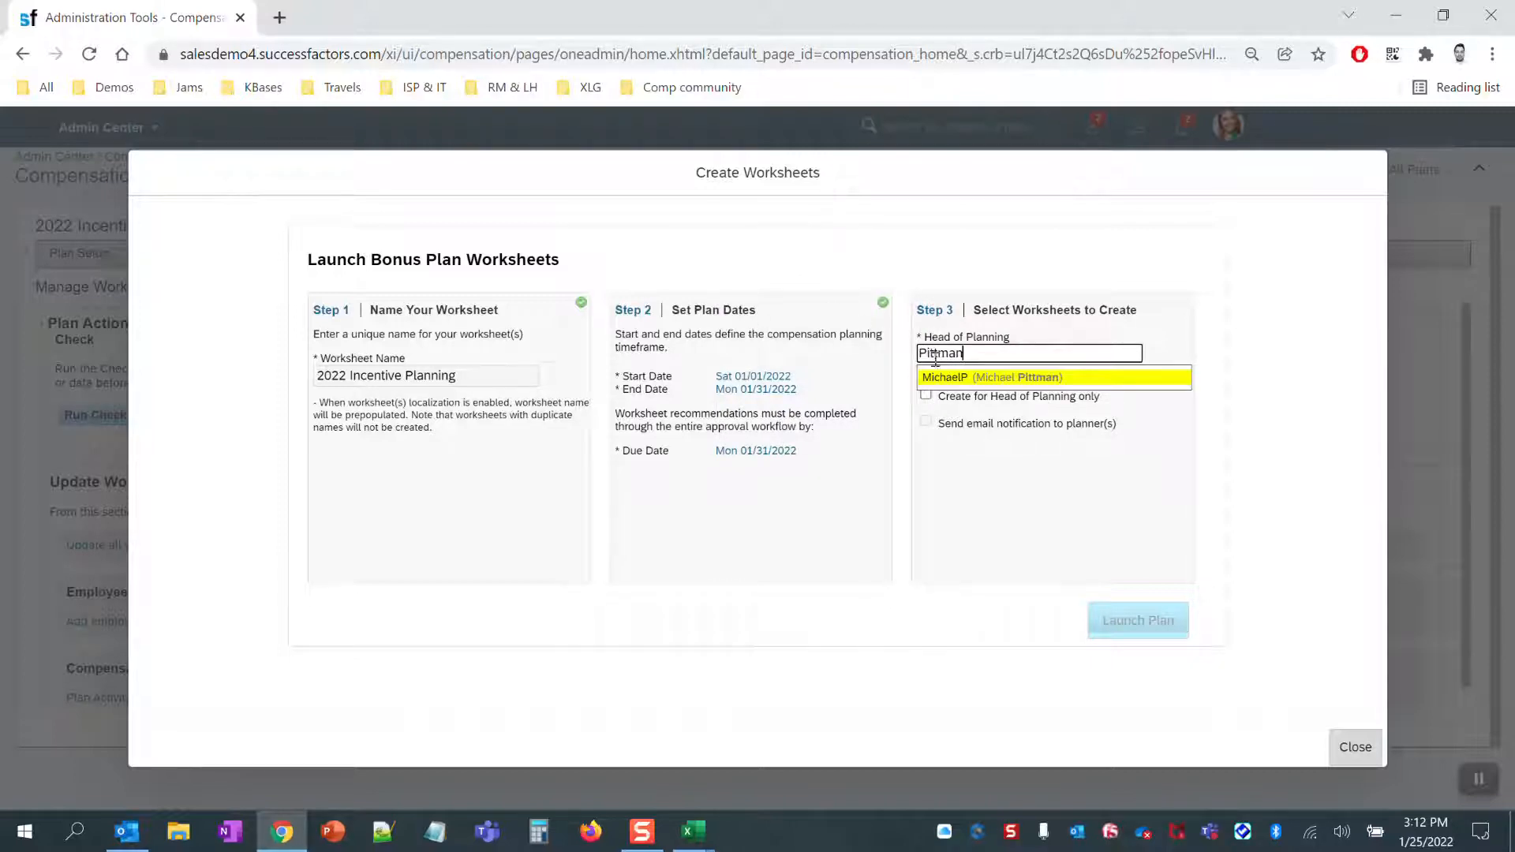
left_click(947, 377)
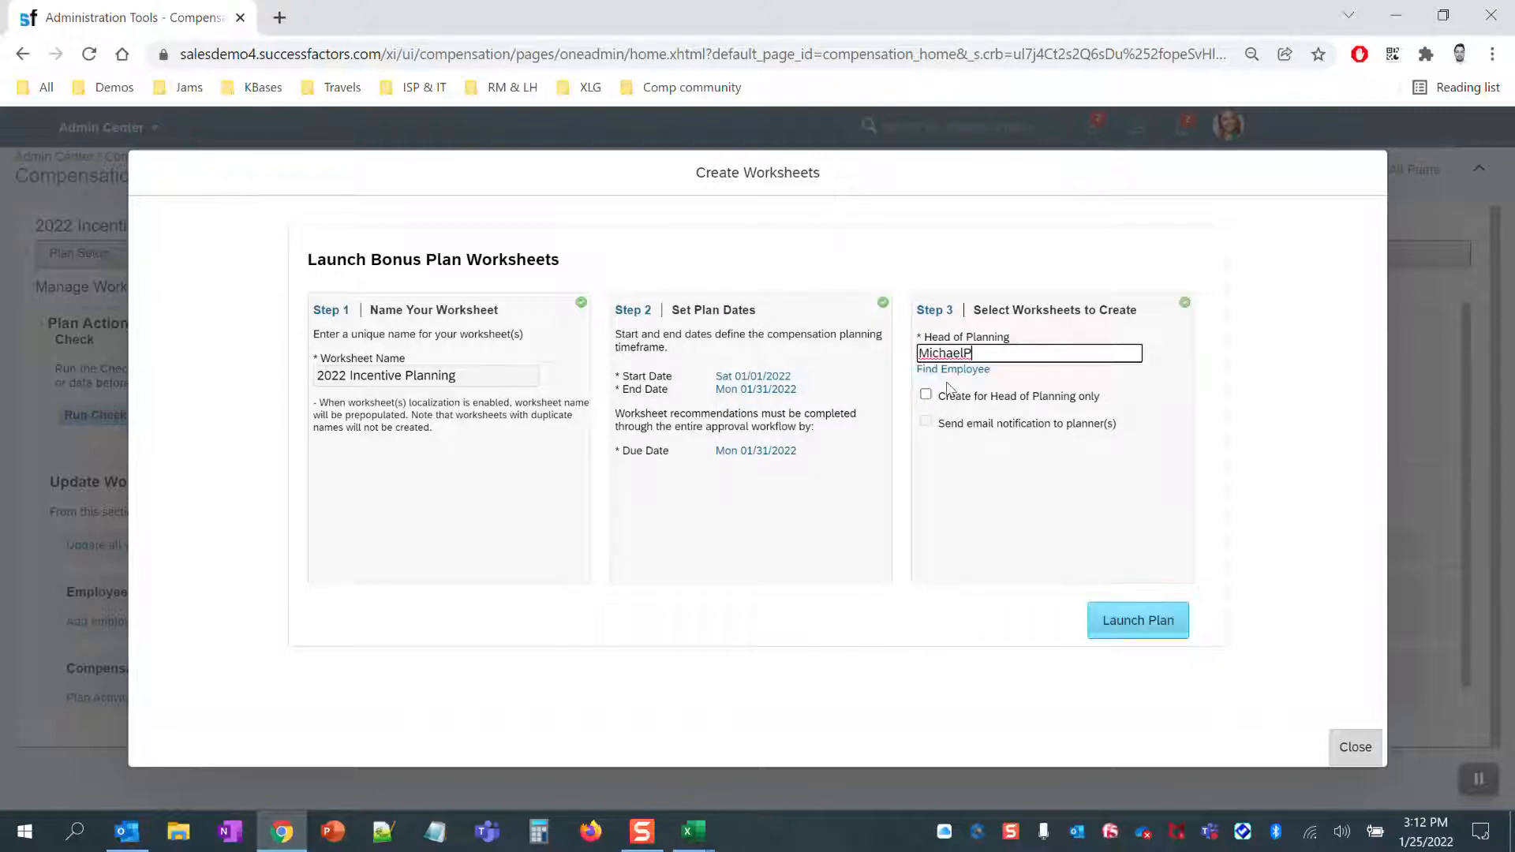
left_click(925, 395)
left_click(1117, 617)
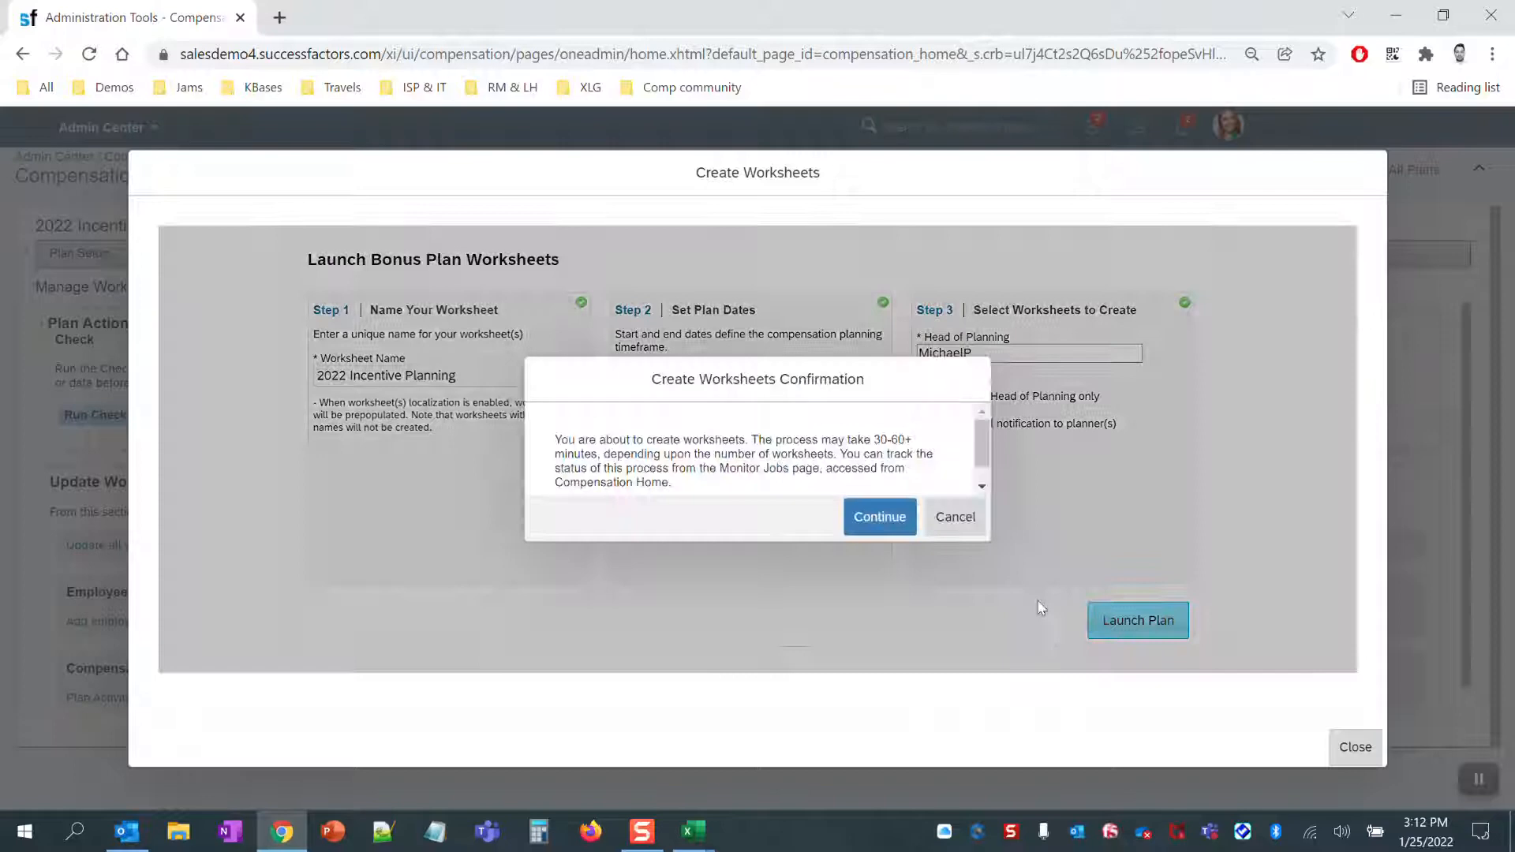
left_click(871, 527)
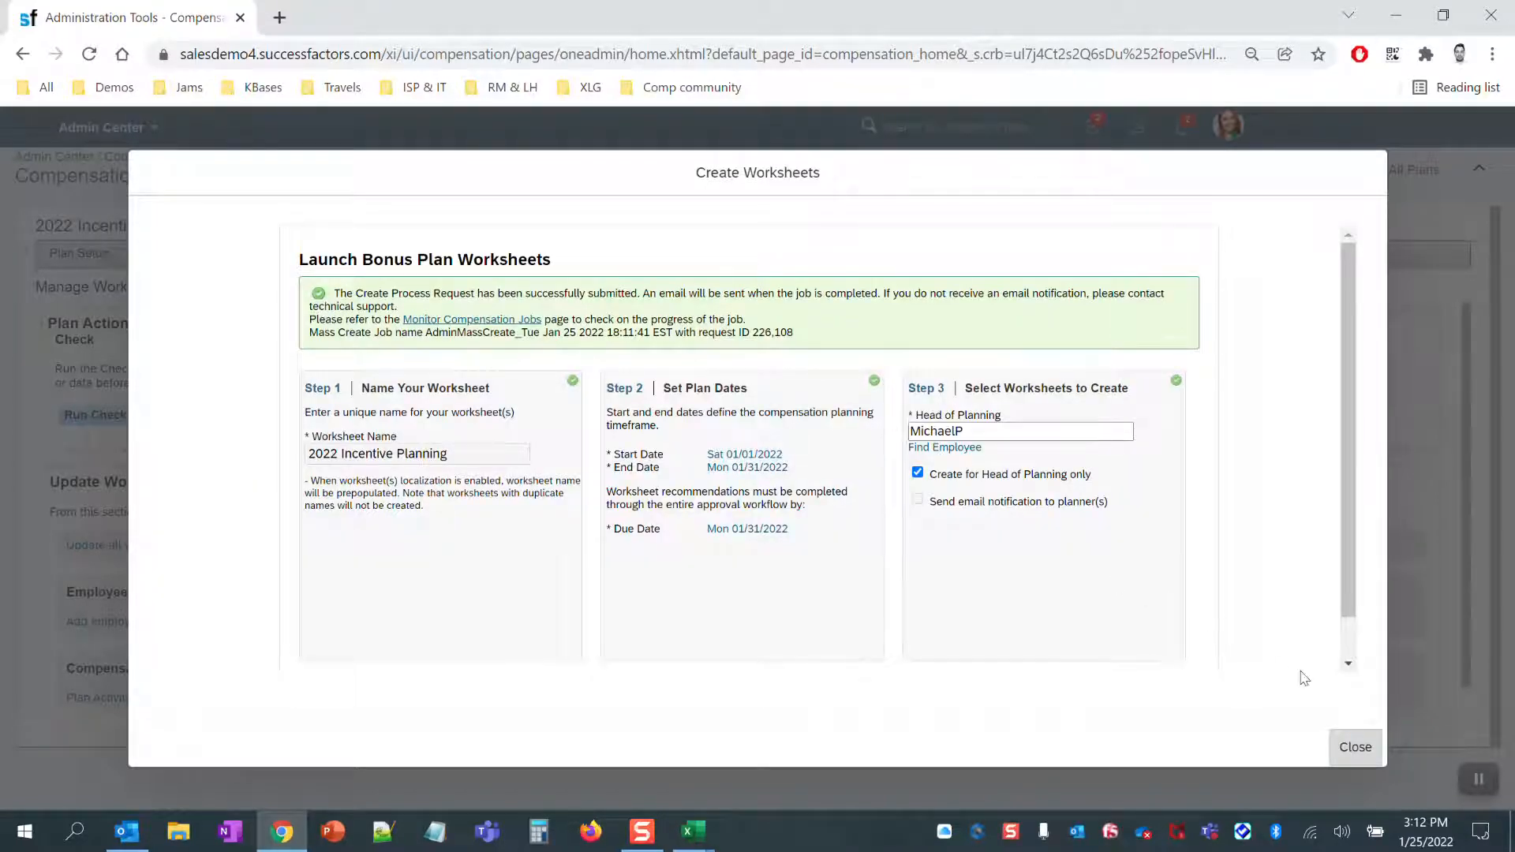
left_click(1353, 750)
- Look for the new form in the existing worksheets, and check the worksheet launch job's status in the refreshed compensation jobs list
left_click(994, 413)
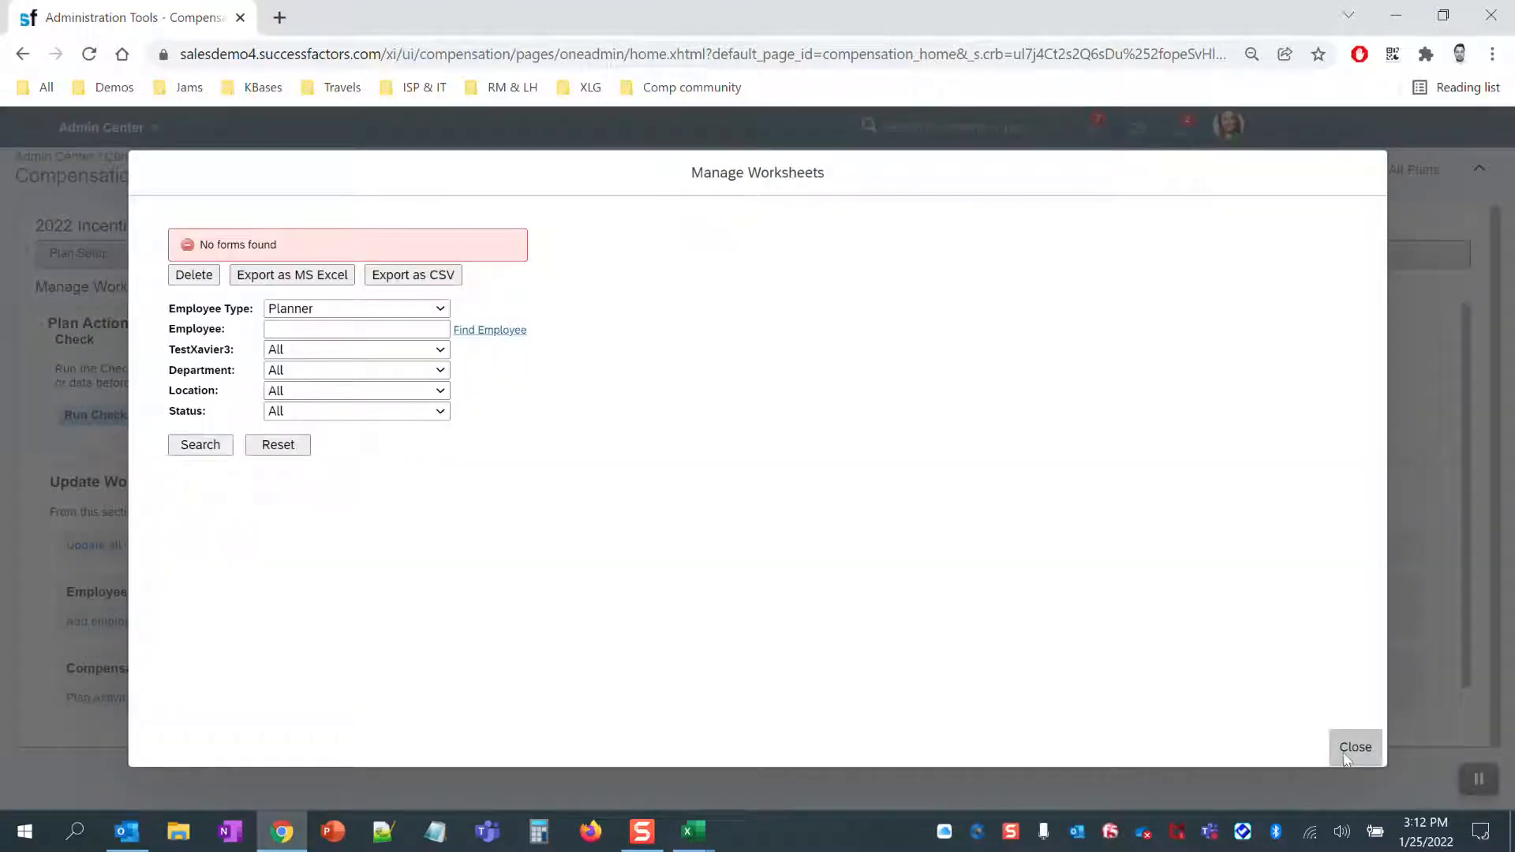
left_click(1355, 747)
left_click(1389, 169)
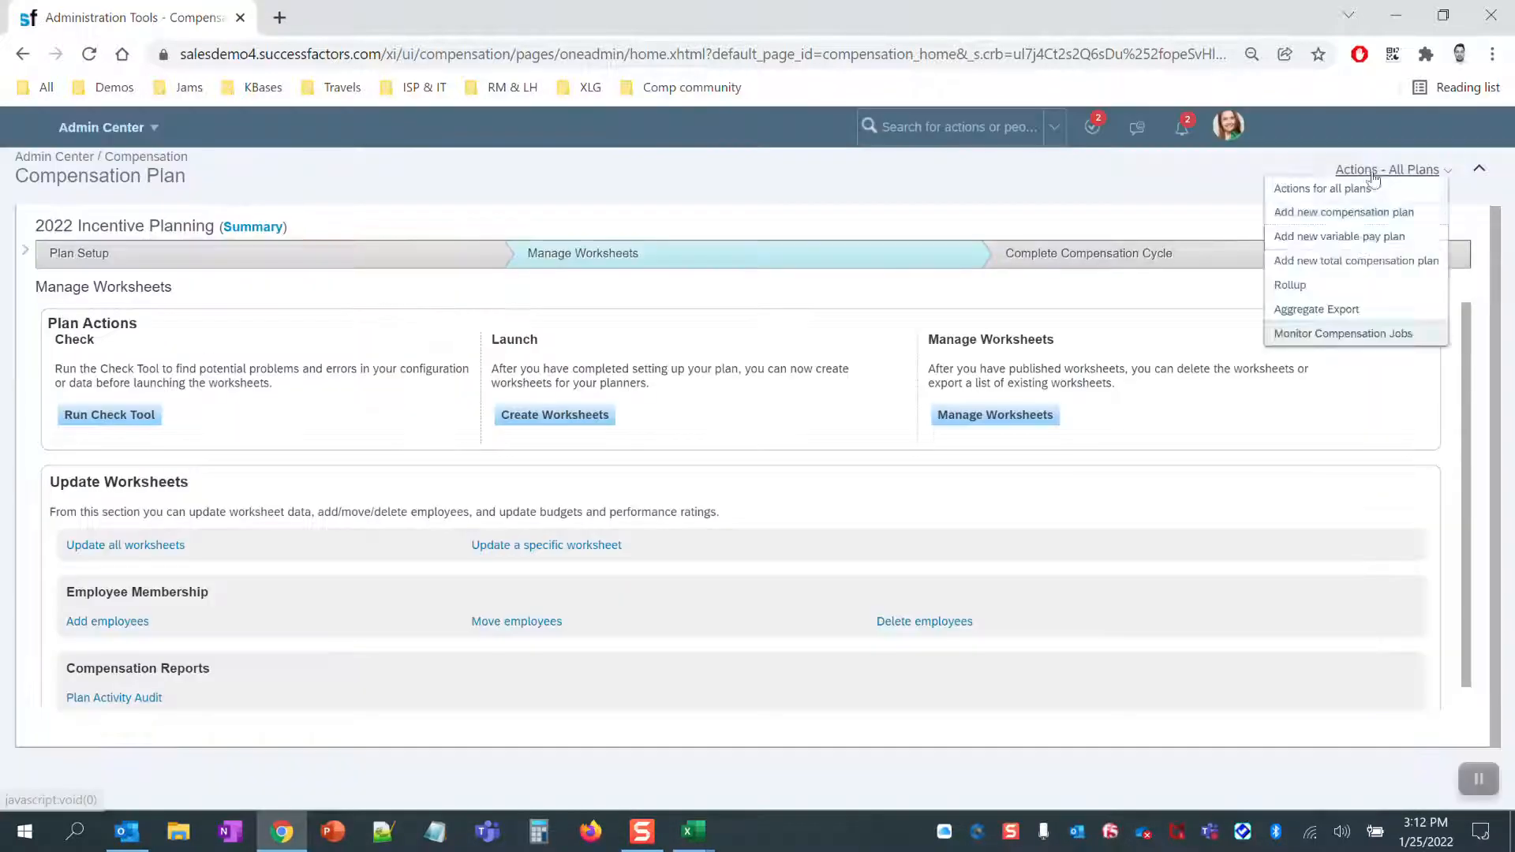
left_click(1339, 334)
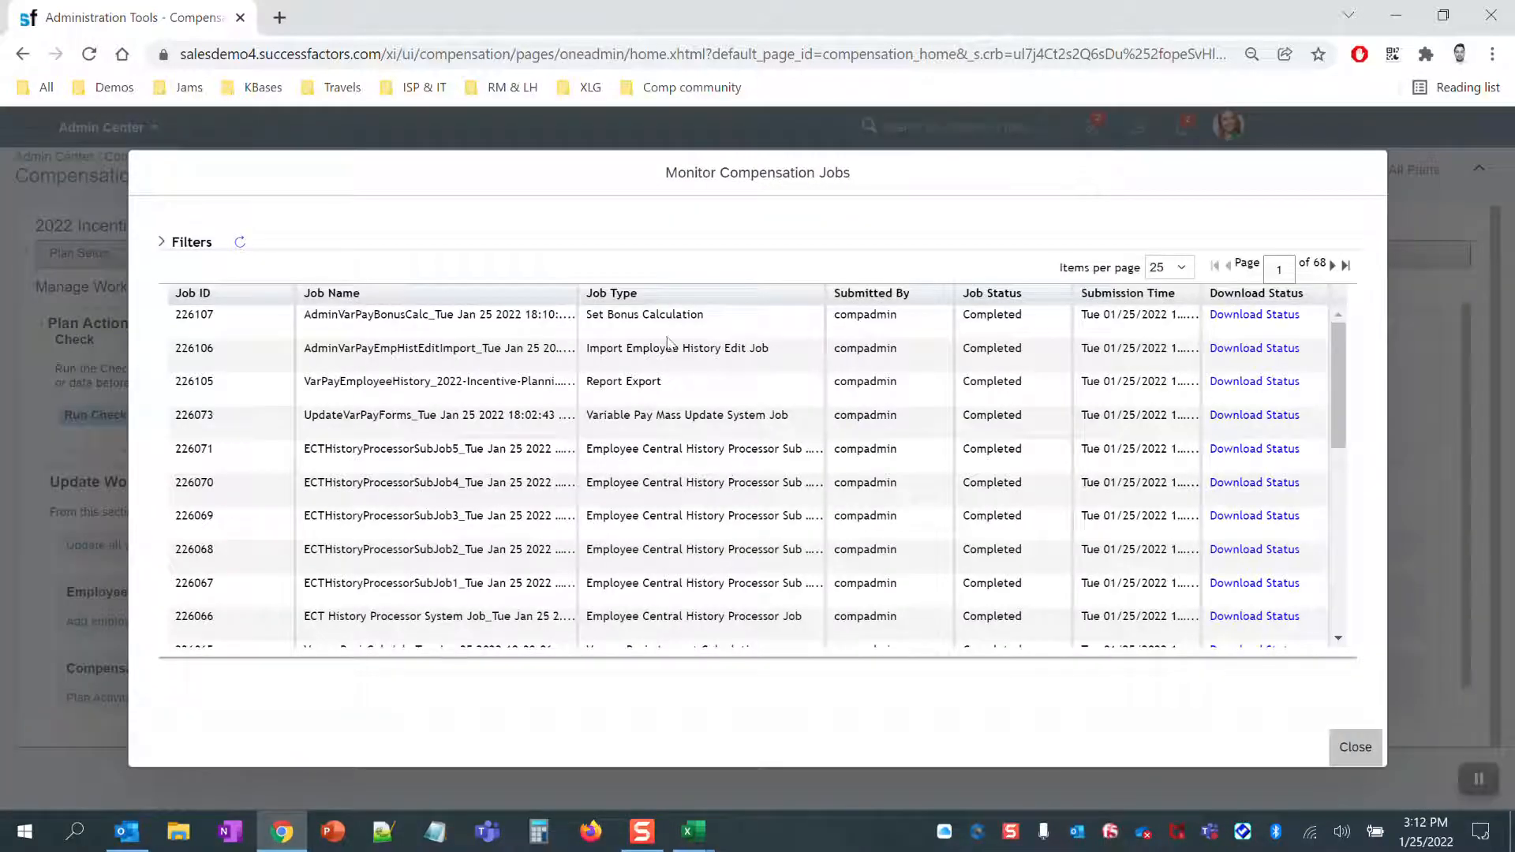
left_click(240, 243)
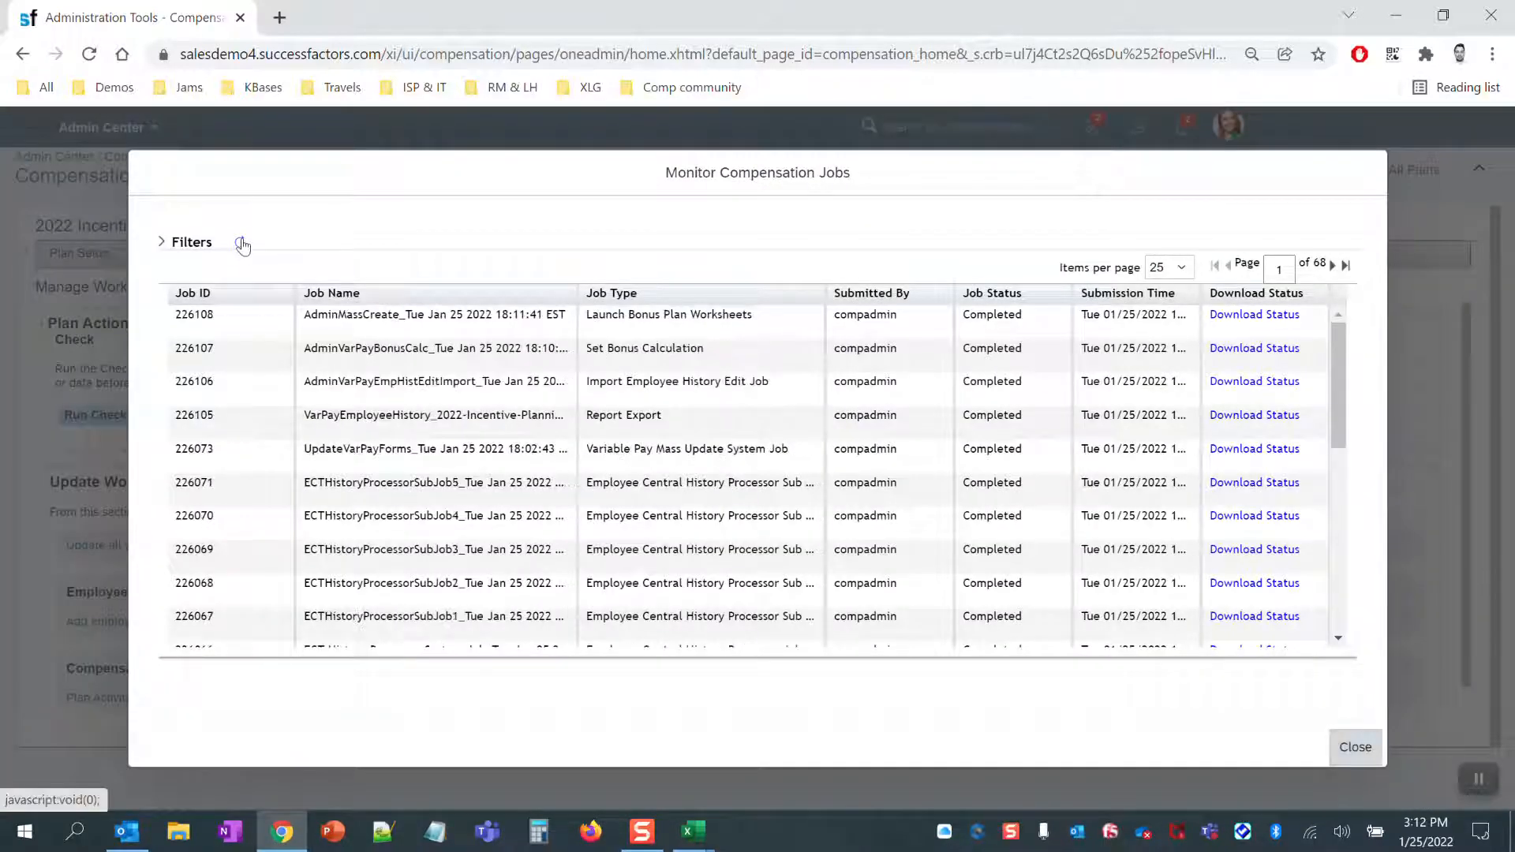
double_click(987, 314)
- Read the downloaded status file of the worksheet launch job for the number of plans created
left_click(1220, 315)
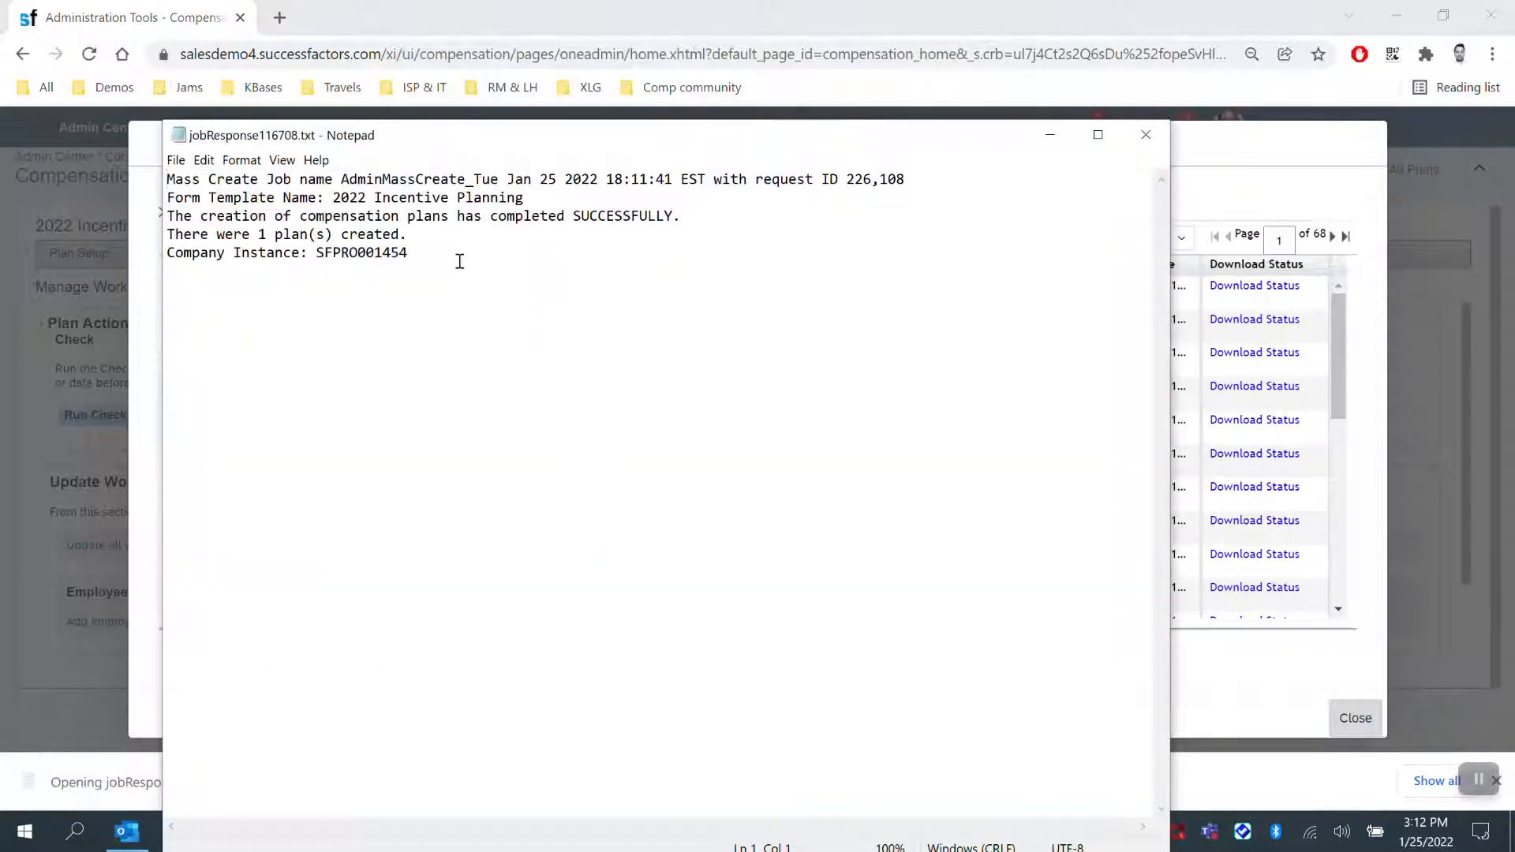
left_click_drag(258, 234, 422, 235)
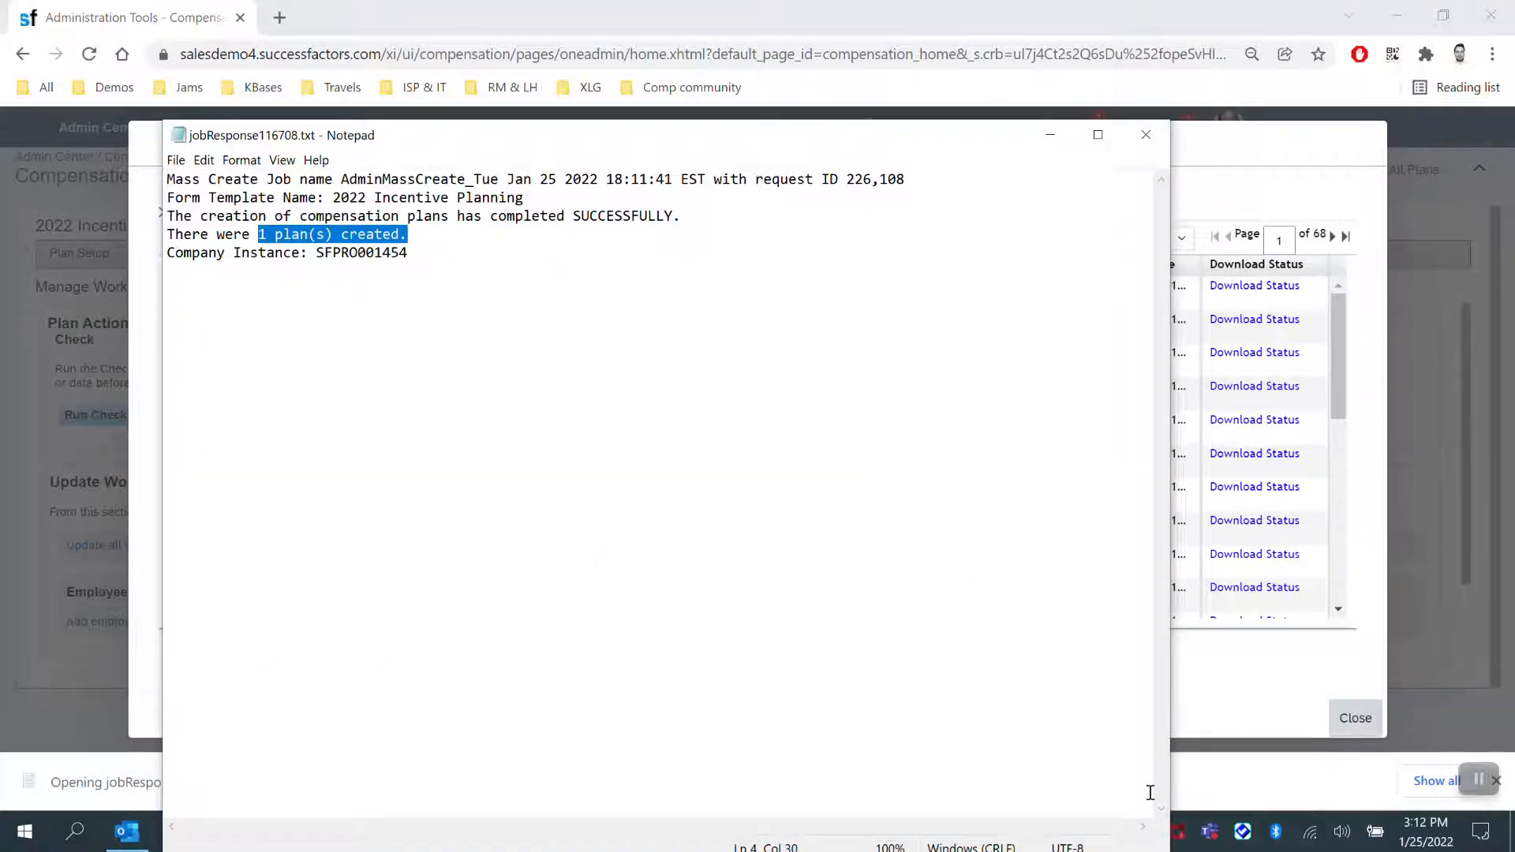
left_click(1146, 135)
left_click(1354, 717)
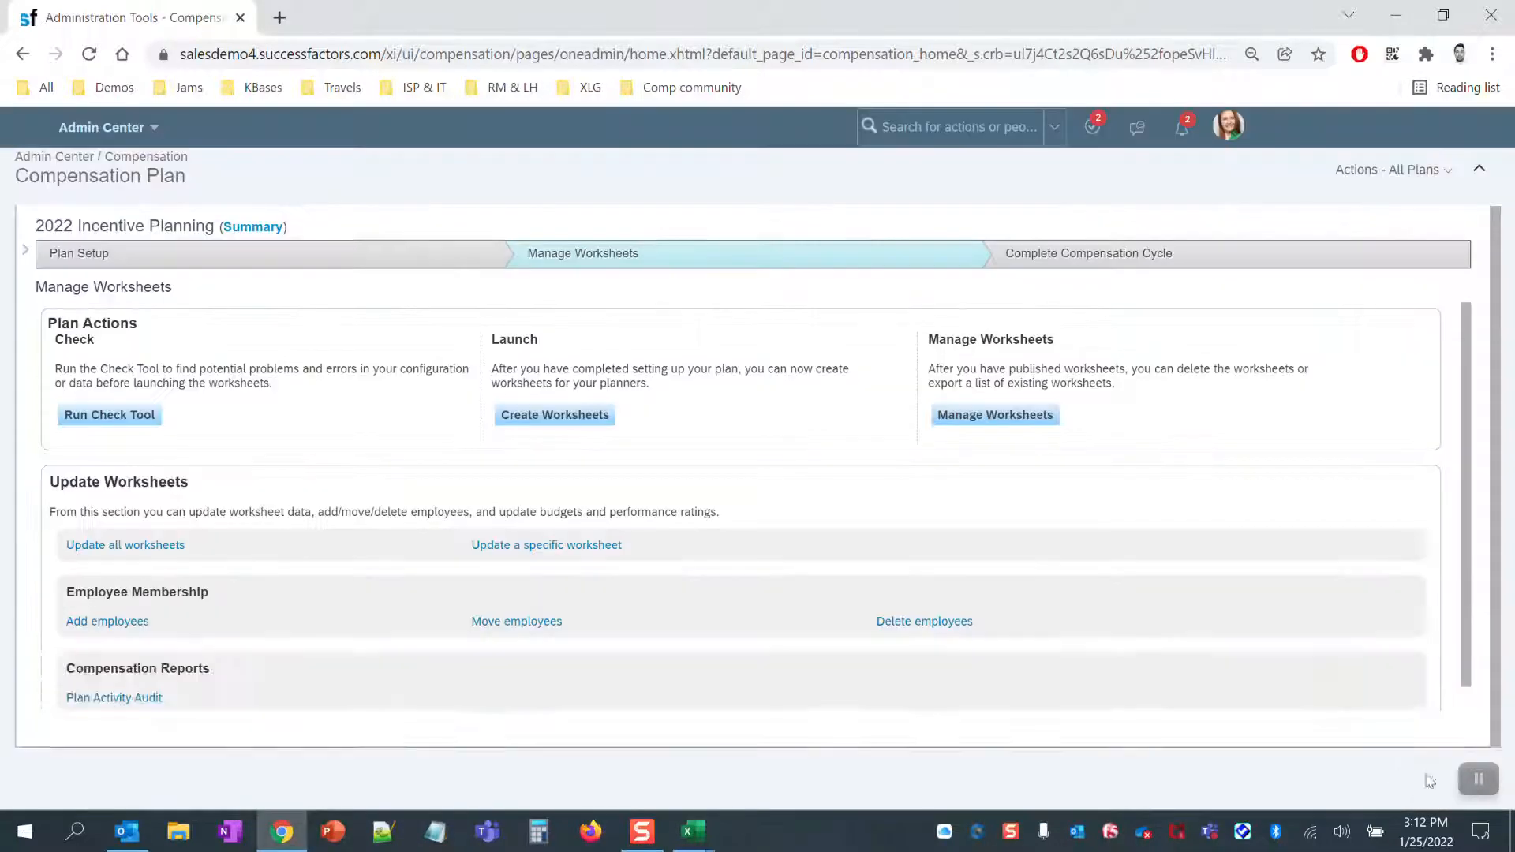
- Open the newly created 2022 Incentive Planning worksheet from the Compensation forms inbox
left_click(183, 132)
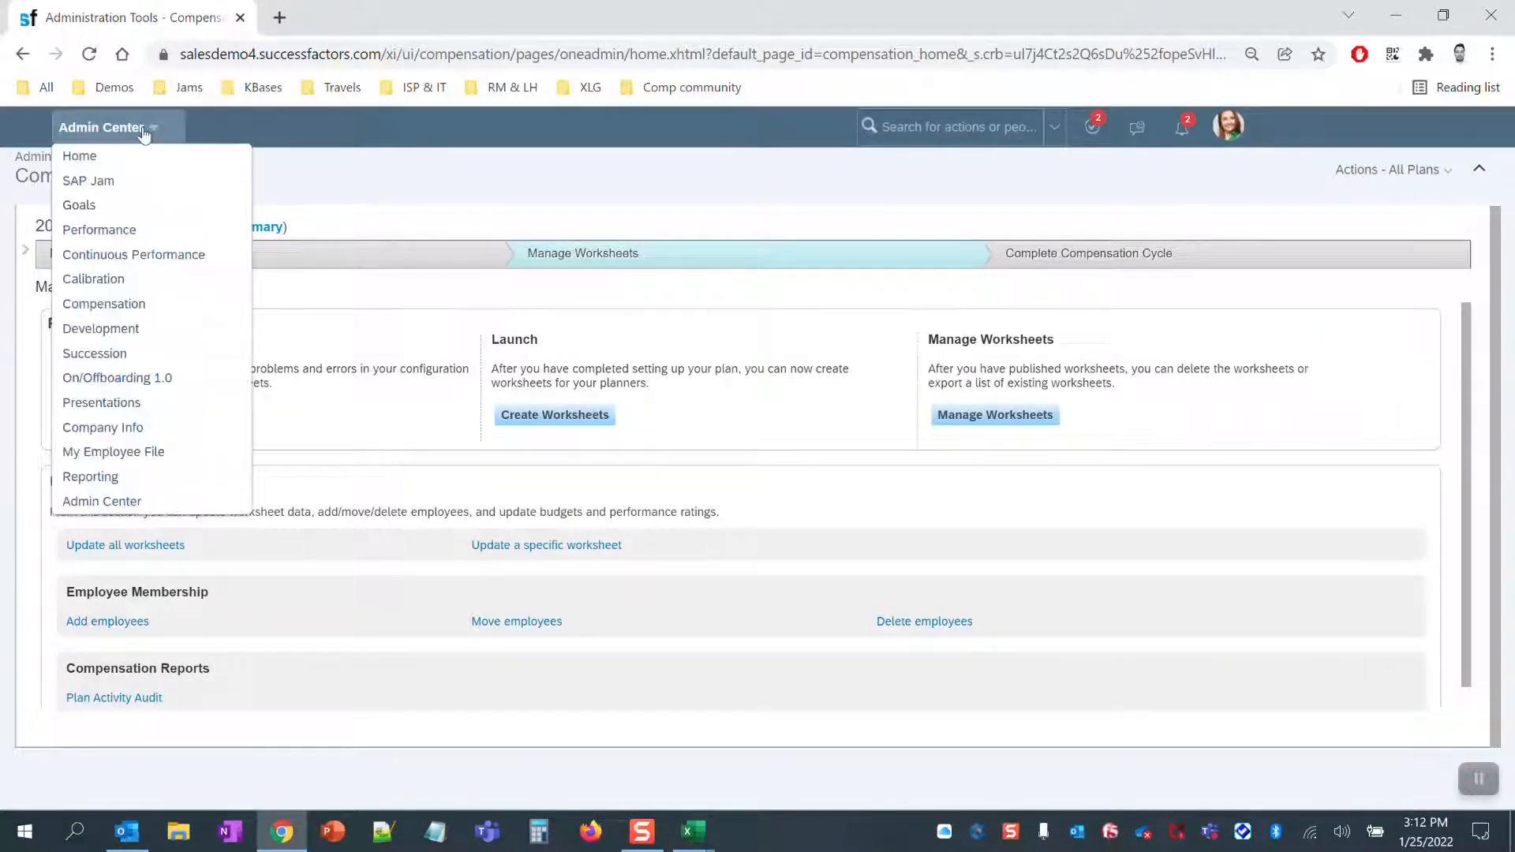
left_click(118, 303)
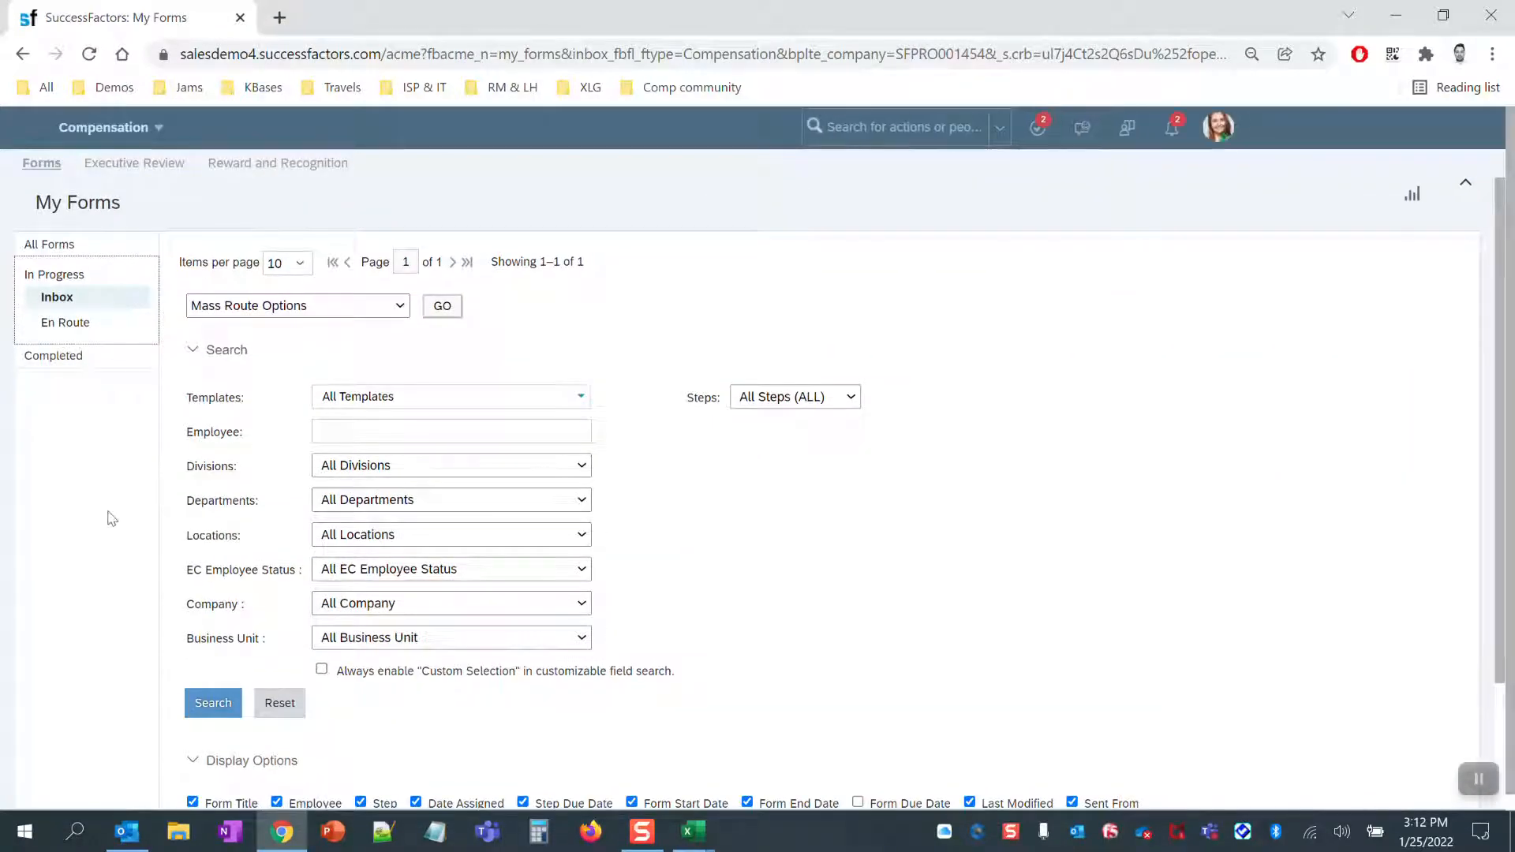
scroll(109, 517, "down", 2)
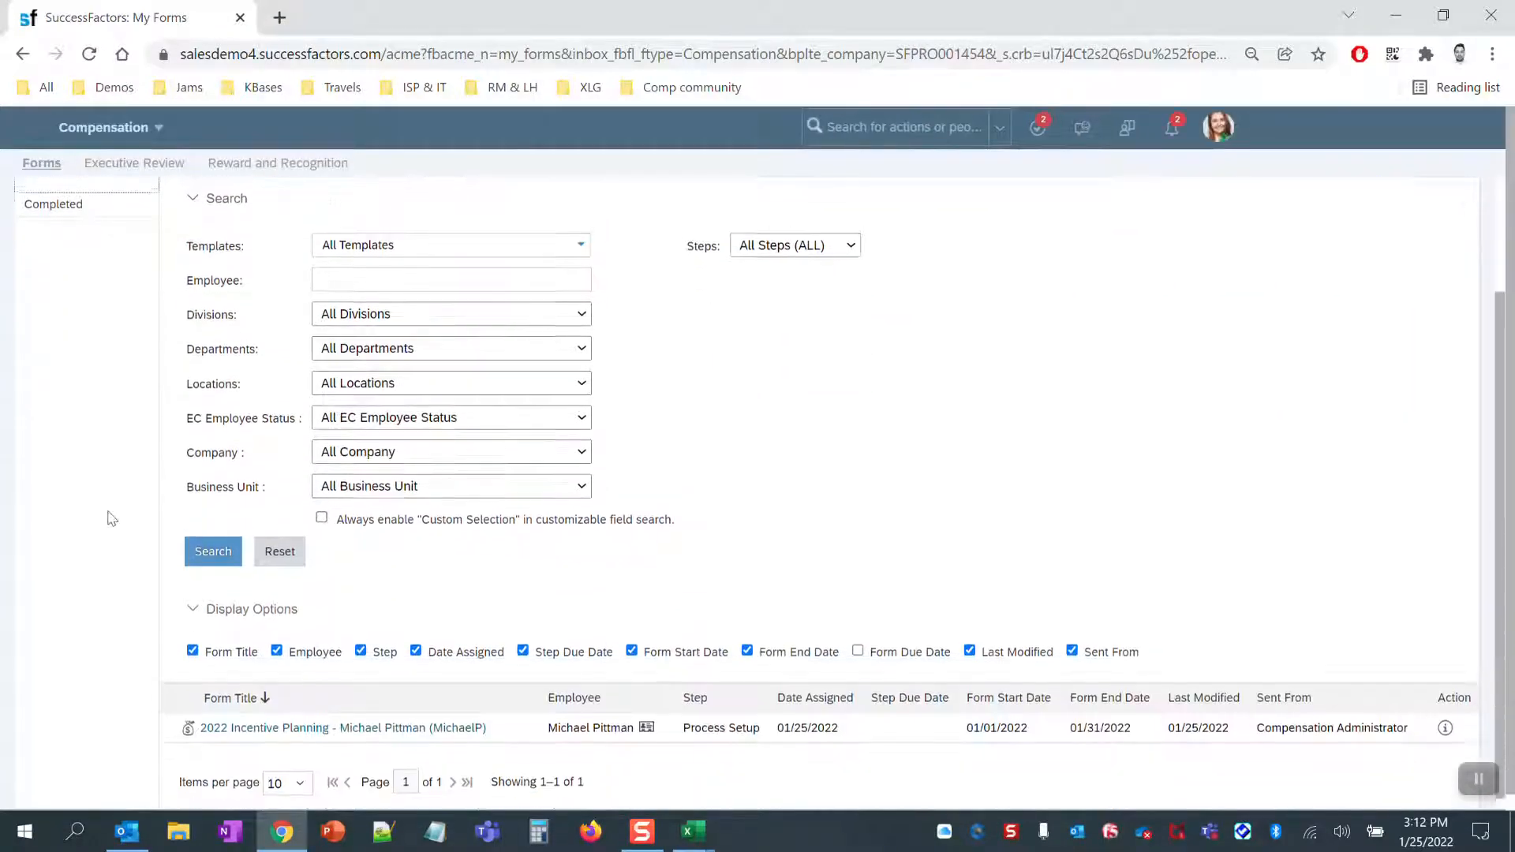
left_click(322, 737)
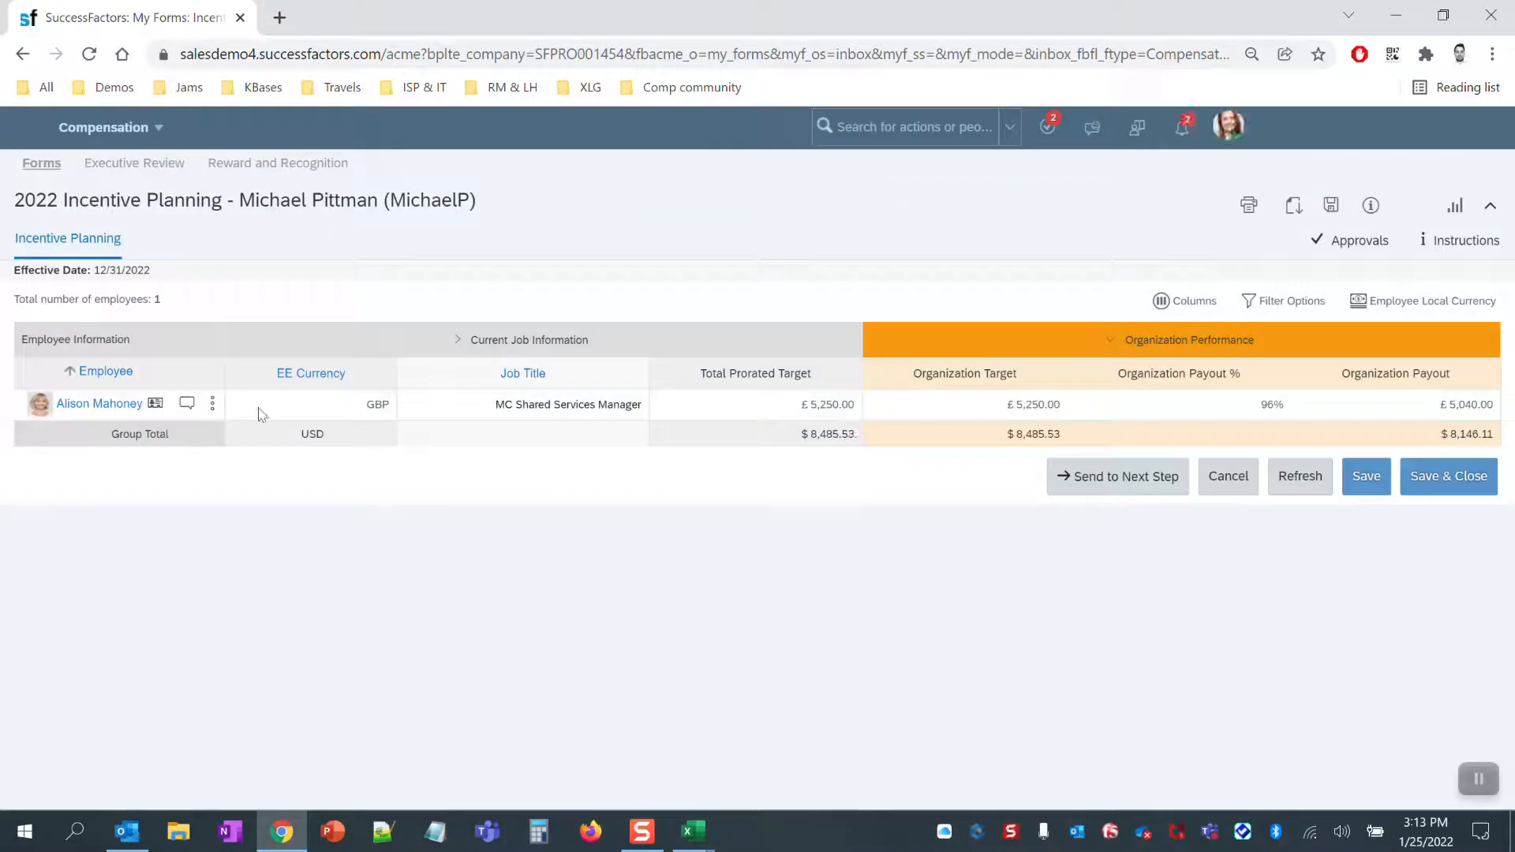
- Show the employee's bonus details and check the Manager plan's target and prorated target incentive amounts
left_click(212, 403)
left_click(278, 416)
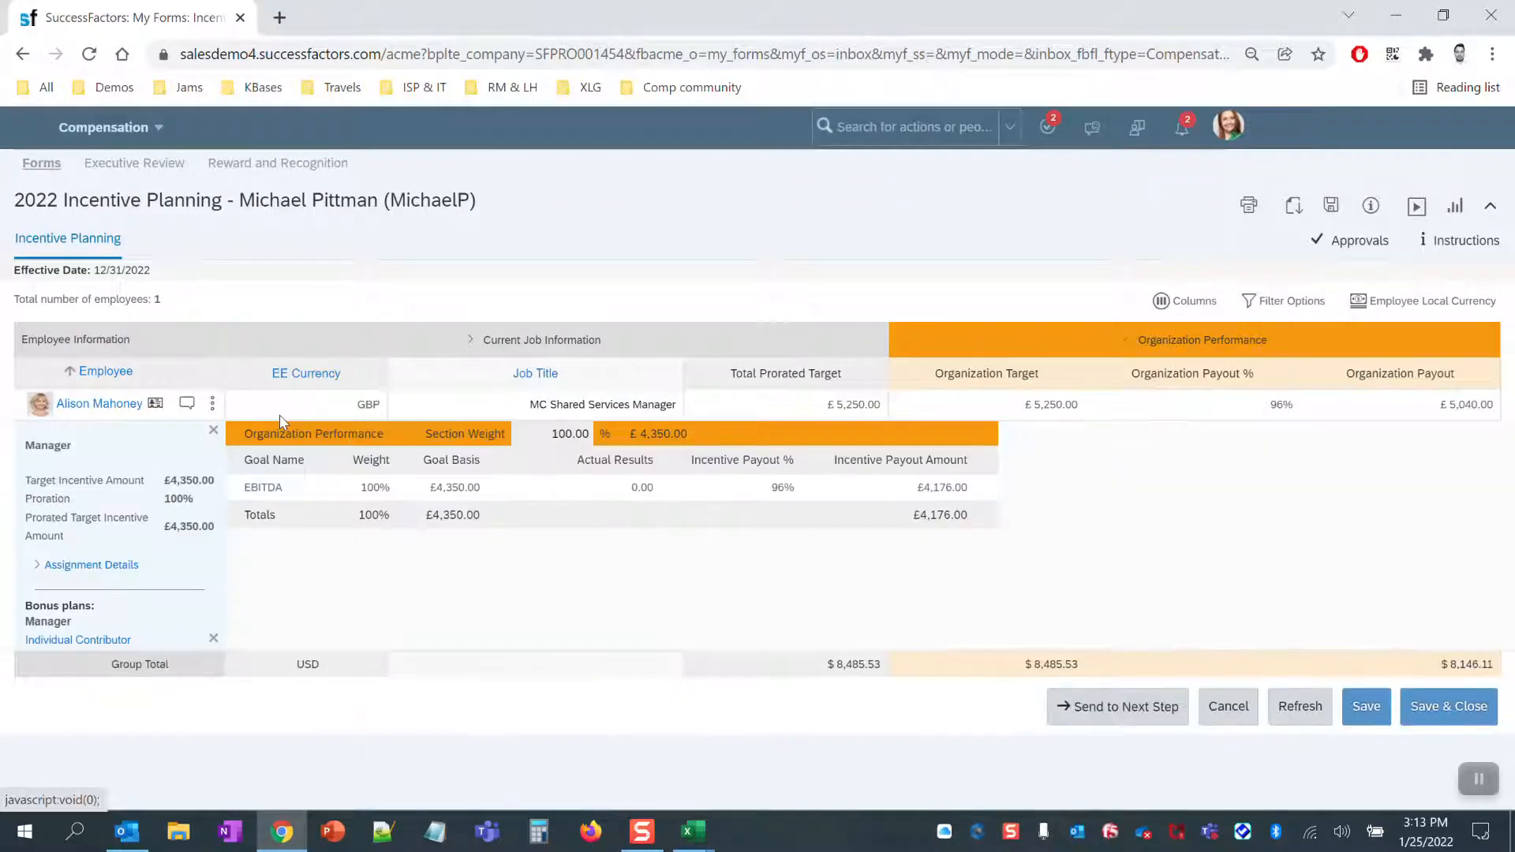
double_click(175, 481)
double_click(177, 528)
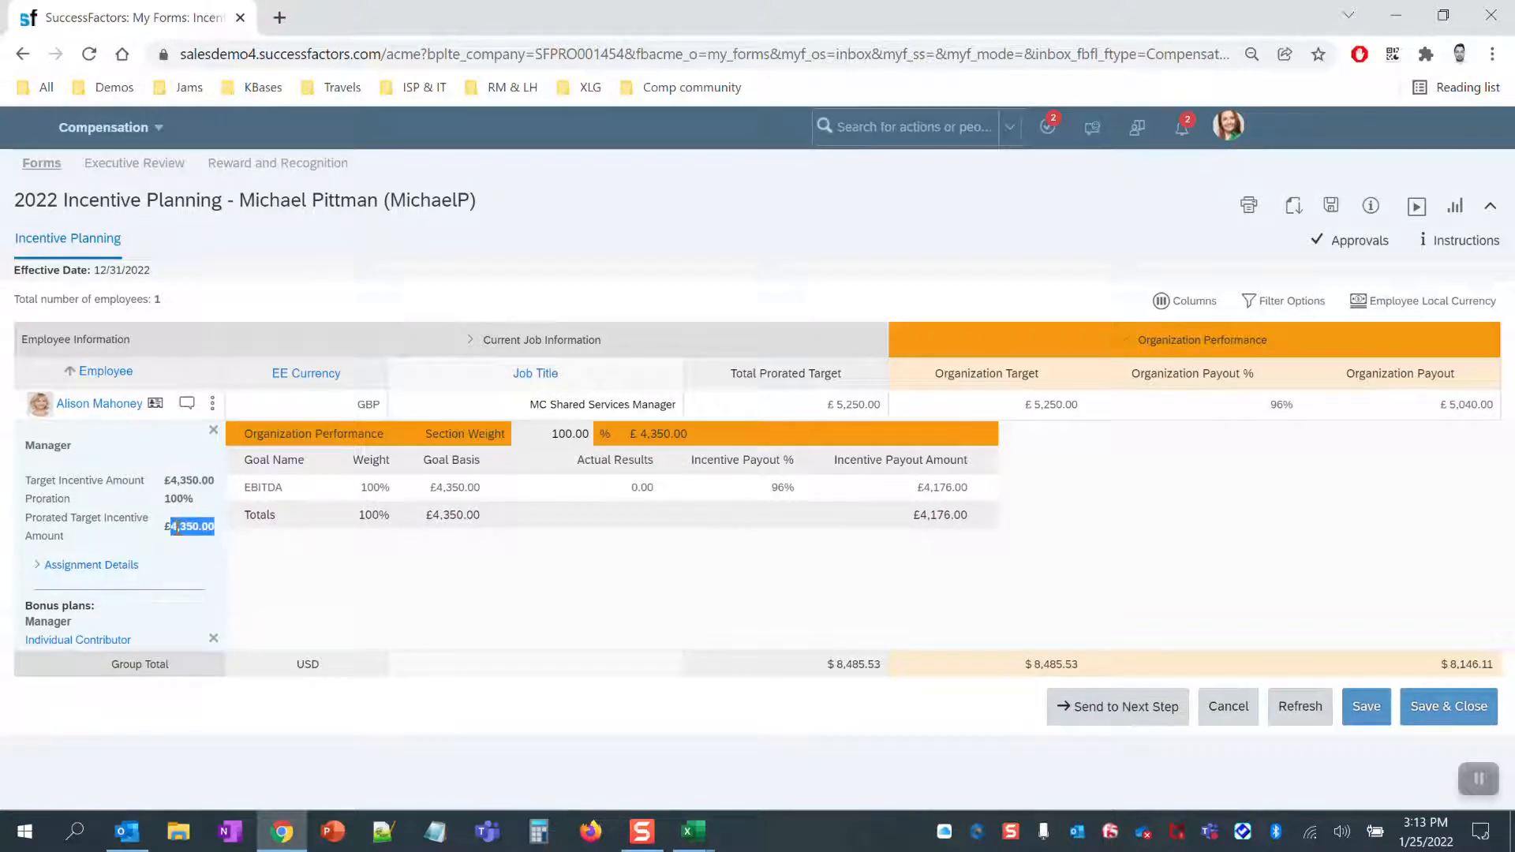
left_click(177, 528)
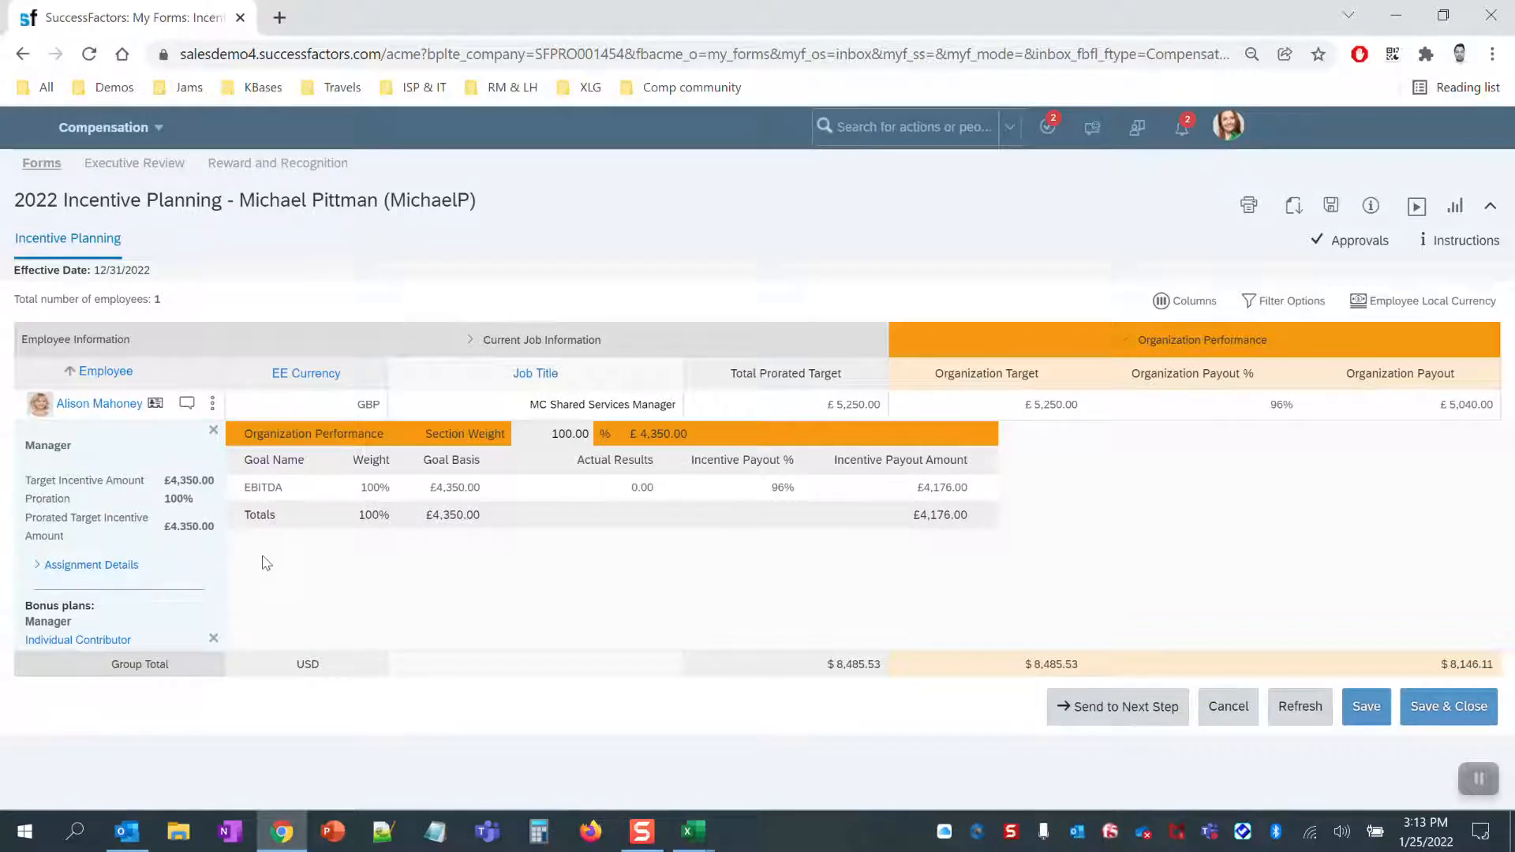
- Expand the Manager plan's assignment details and check the start date, end date and target percent
left_click(54, 568)
scroll(463, 568, "down", 1)
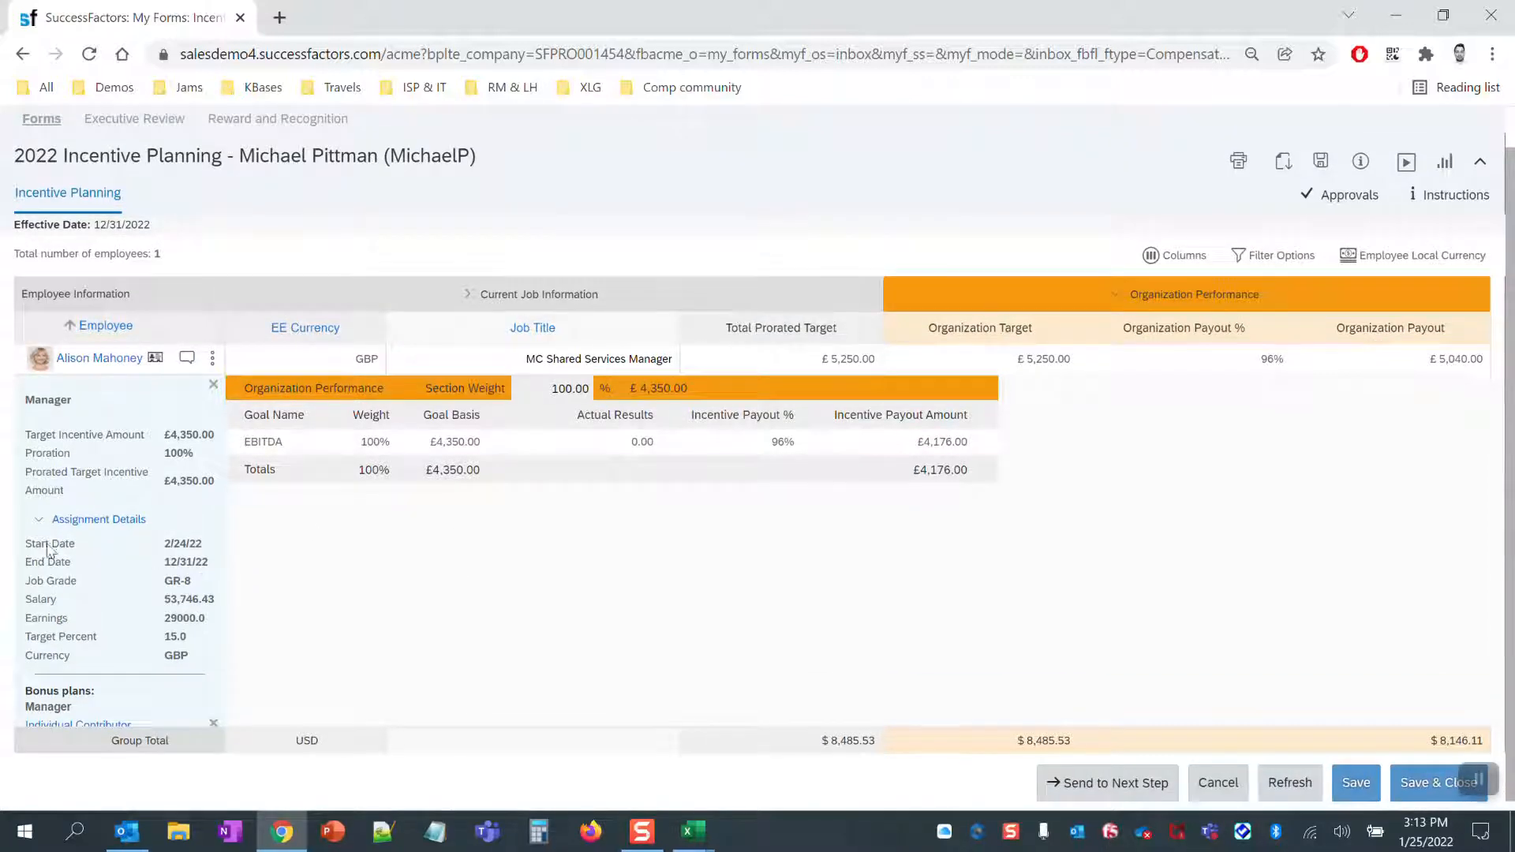
left_click_drag(22, 544, 173, 540)
left_click(183, 542)
double_click(184, 543)
double_click(188, 562)
left_click(272, 589)
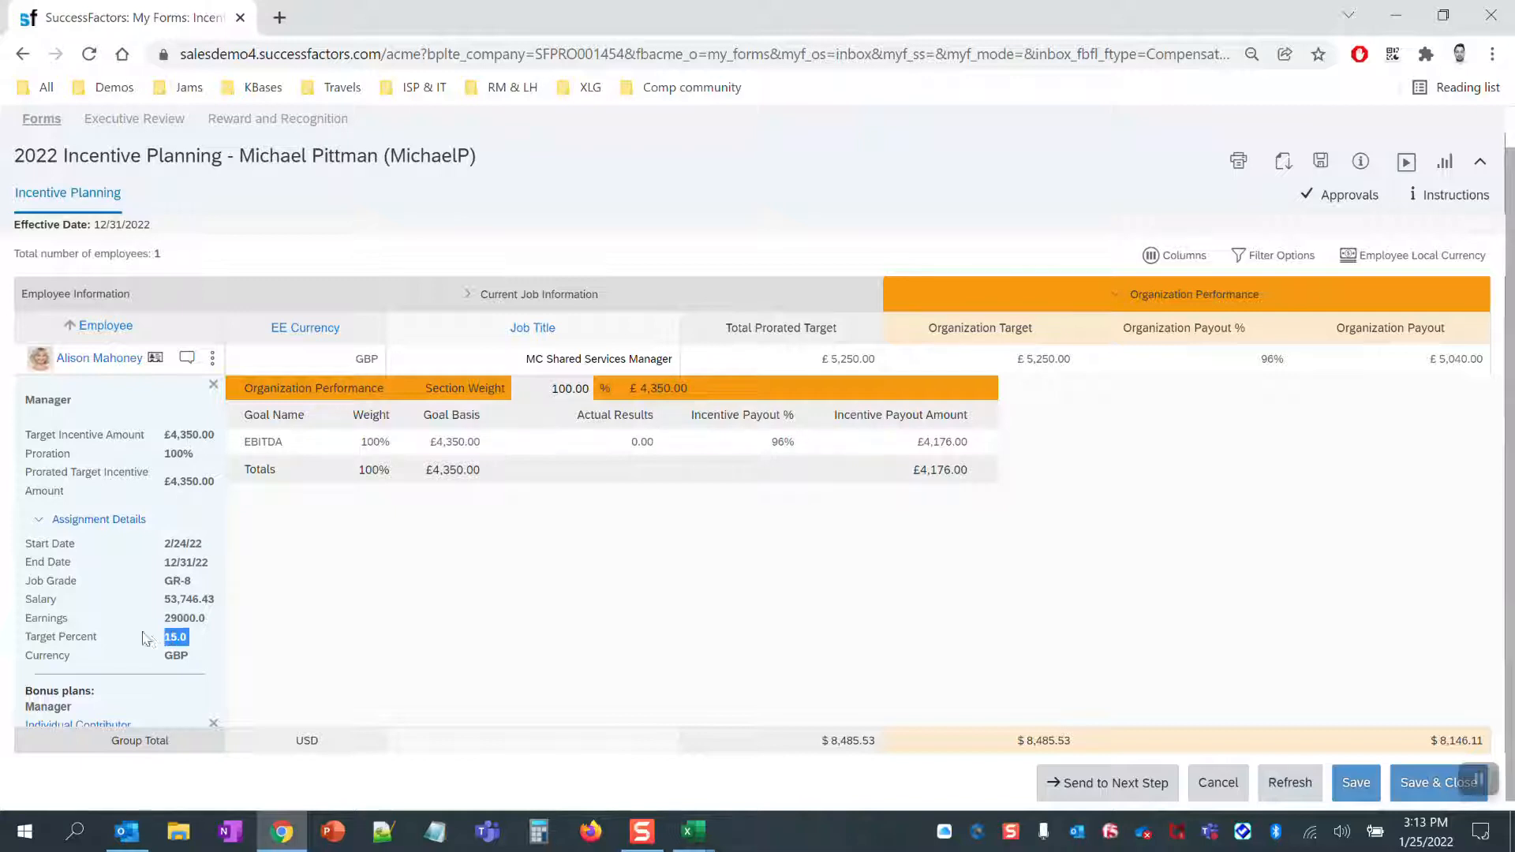
- Multiply the Manager assignment's earnings of 29000 by 0.15 in Calculator to verify the target amount
double_click(174, 618)
left_click(538, 831)
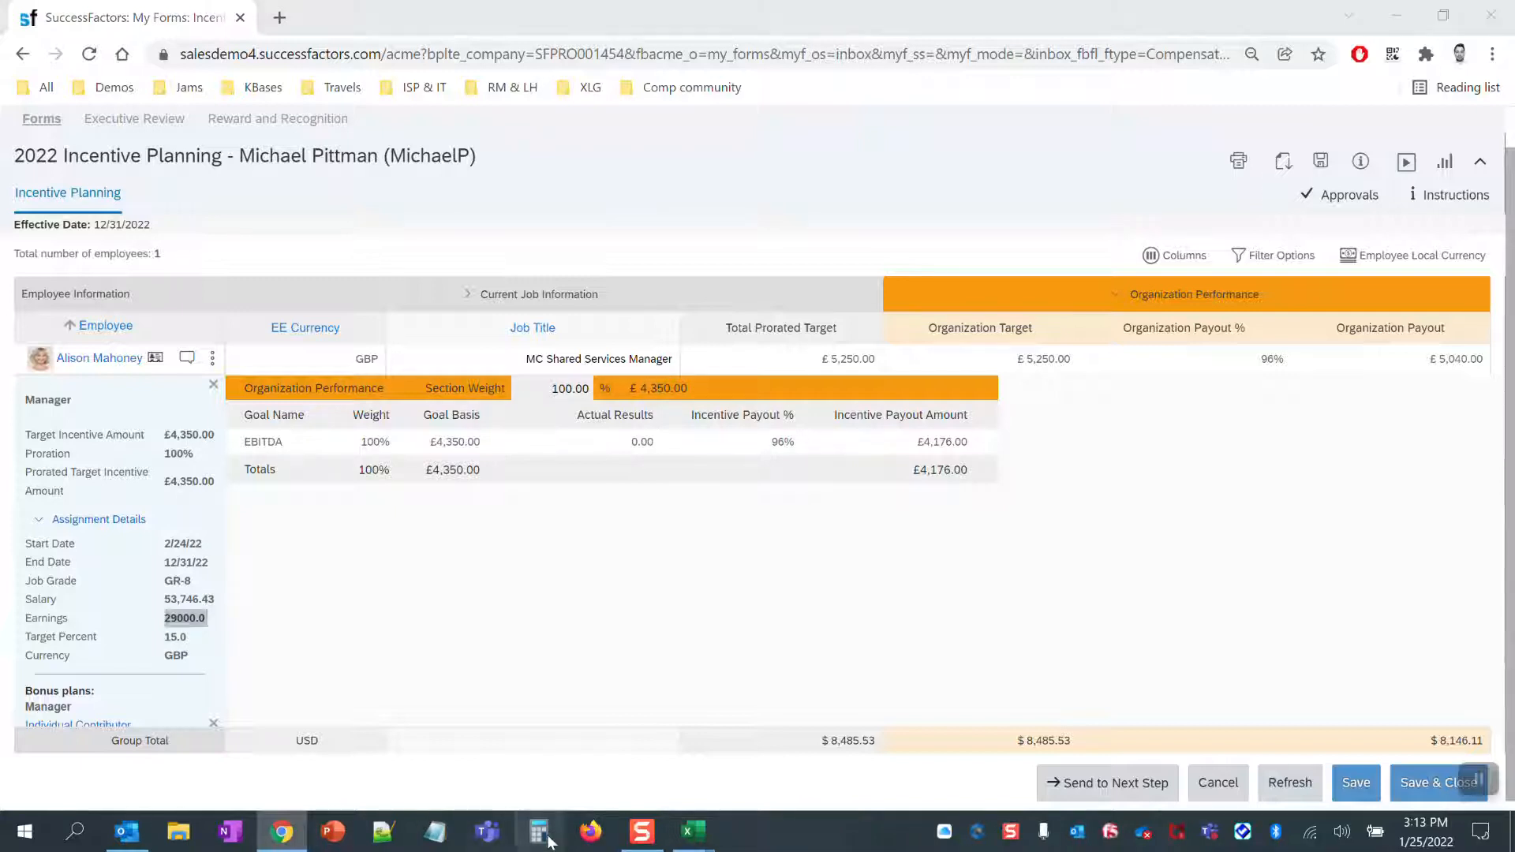
type("2")
left_click(1349, 616)
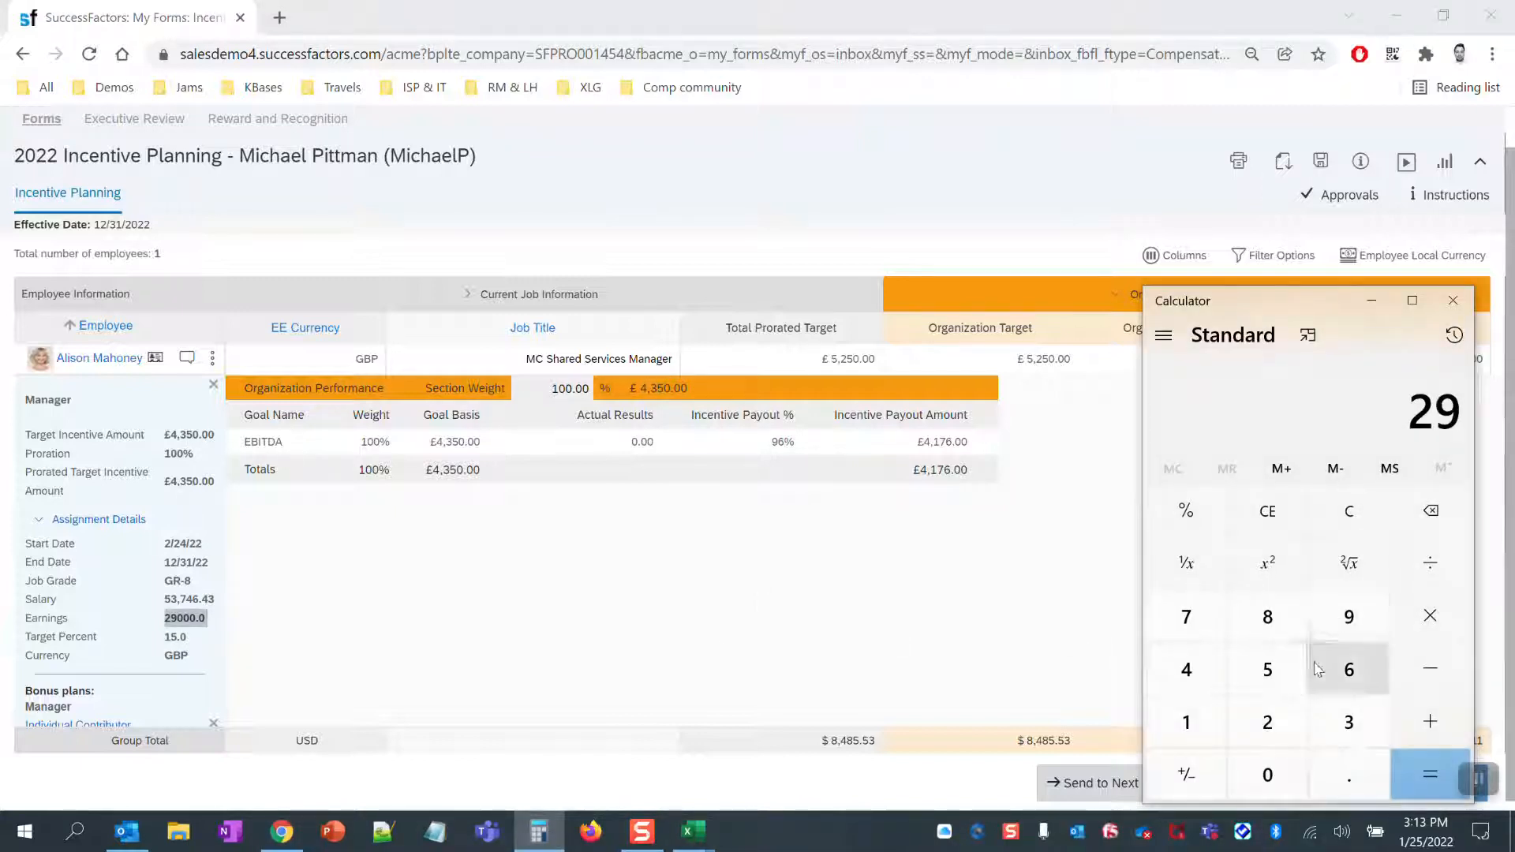
left_click(1266, 774)
double_click(1265, 774)
left_click(1425, 632)
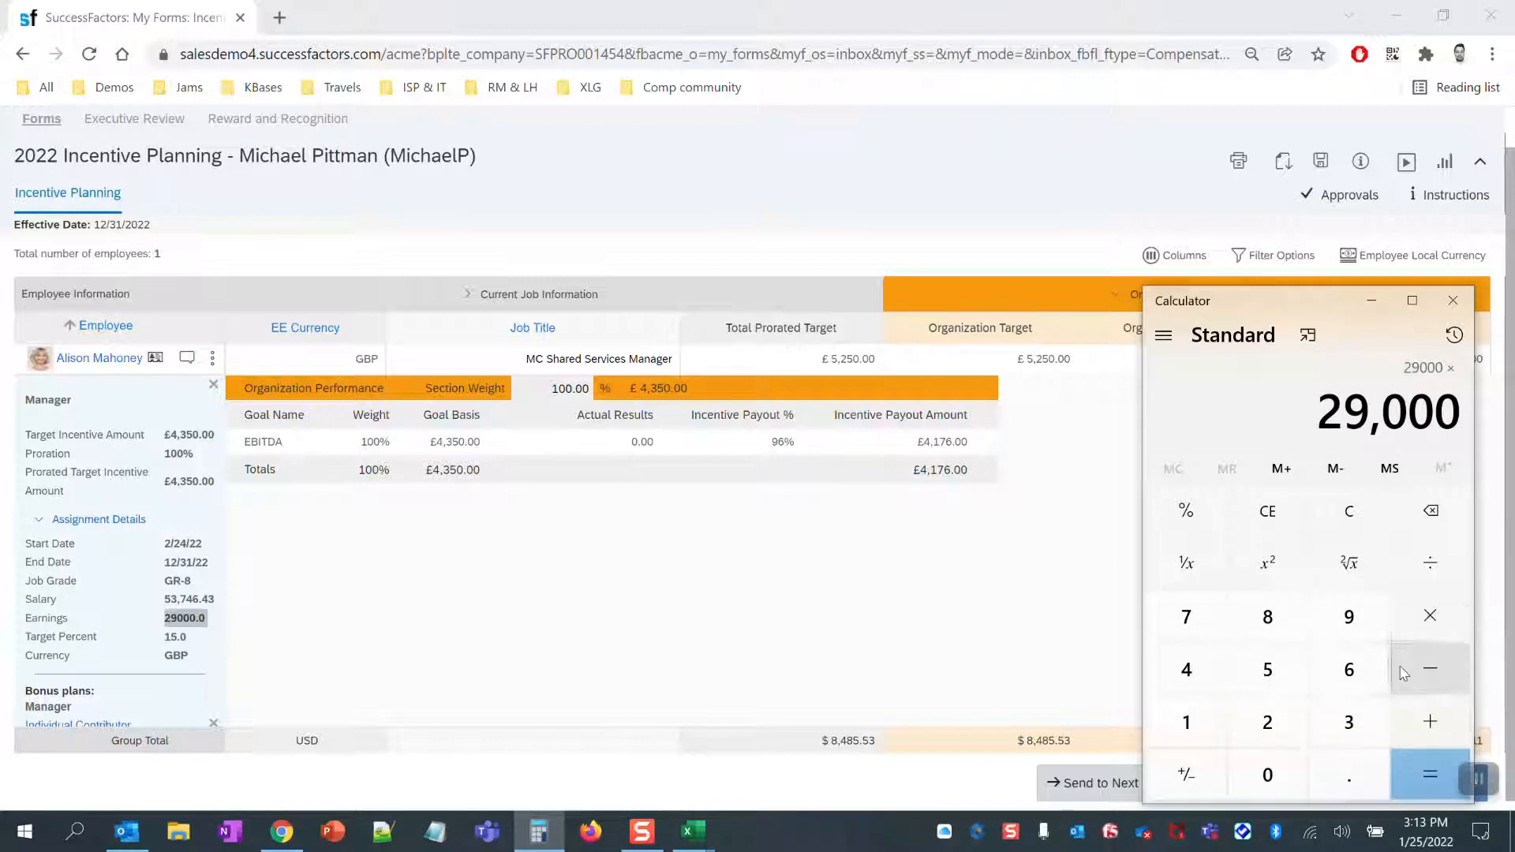
left_click(1285, 790)
left_click(1332, 776)
left_click(1201, 723)
left_click(1267, 673)
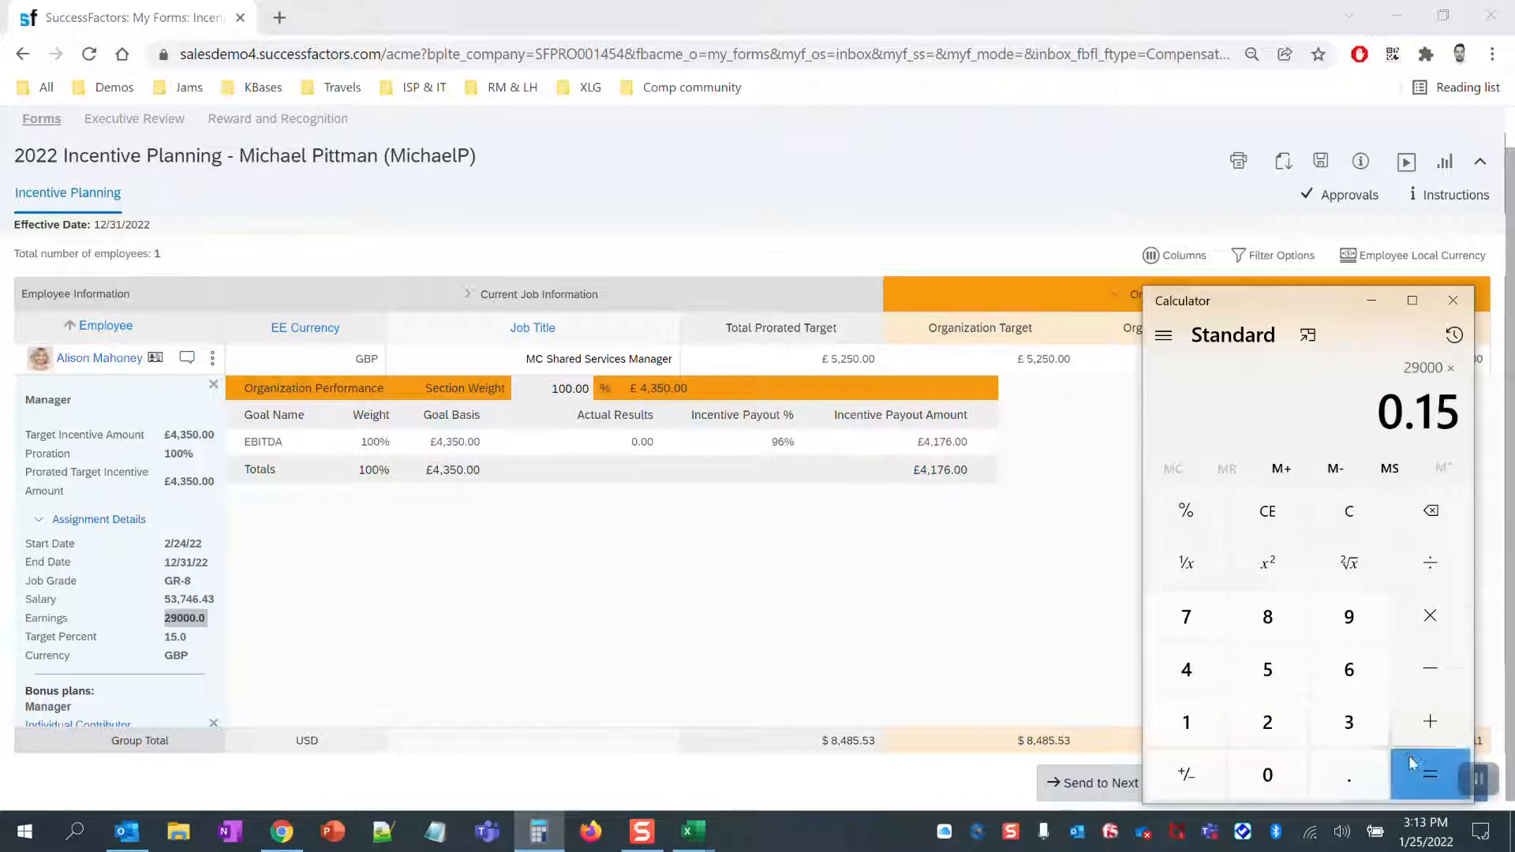
left_click(1413, 766)
left_click_drag(1365, 412, 1468, 414)
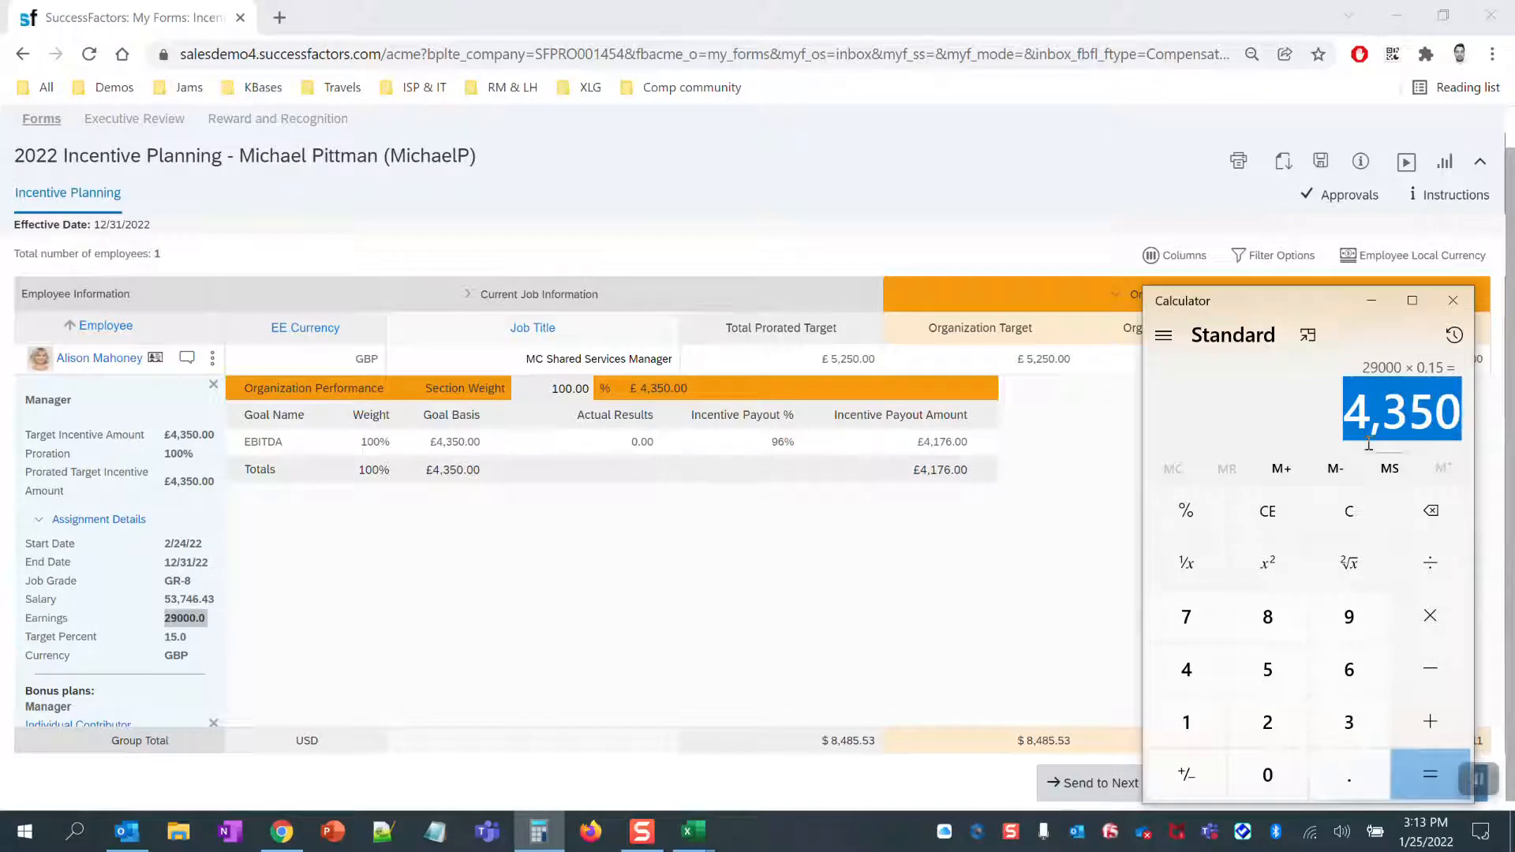
- Compare the Manager plan's target incentive amount with the calculated product and check its proration
left_click_drag(165, 435, 230, 443)
left_click(156, 466)
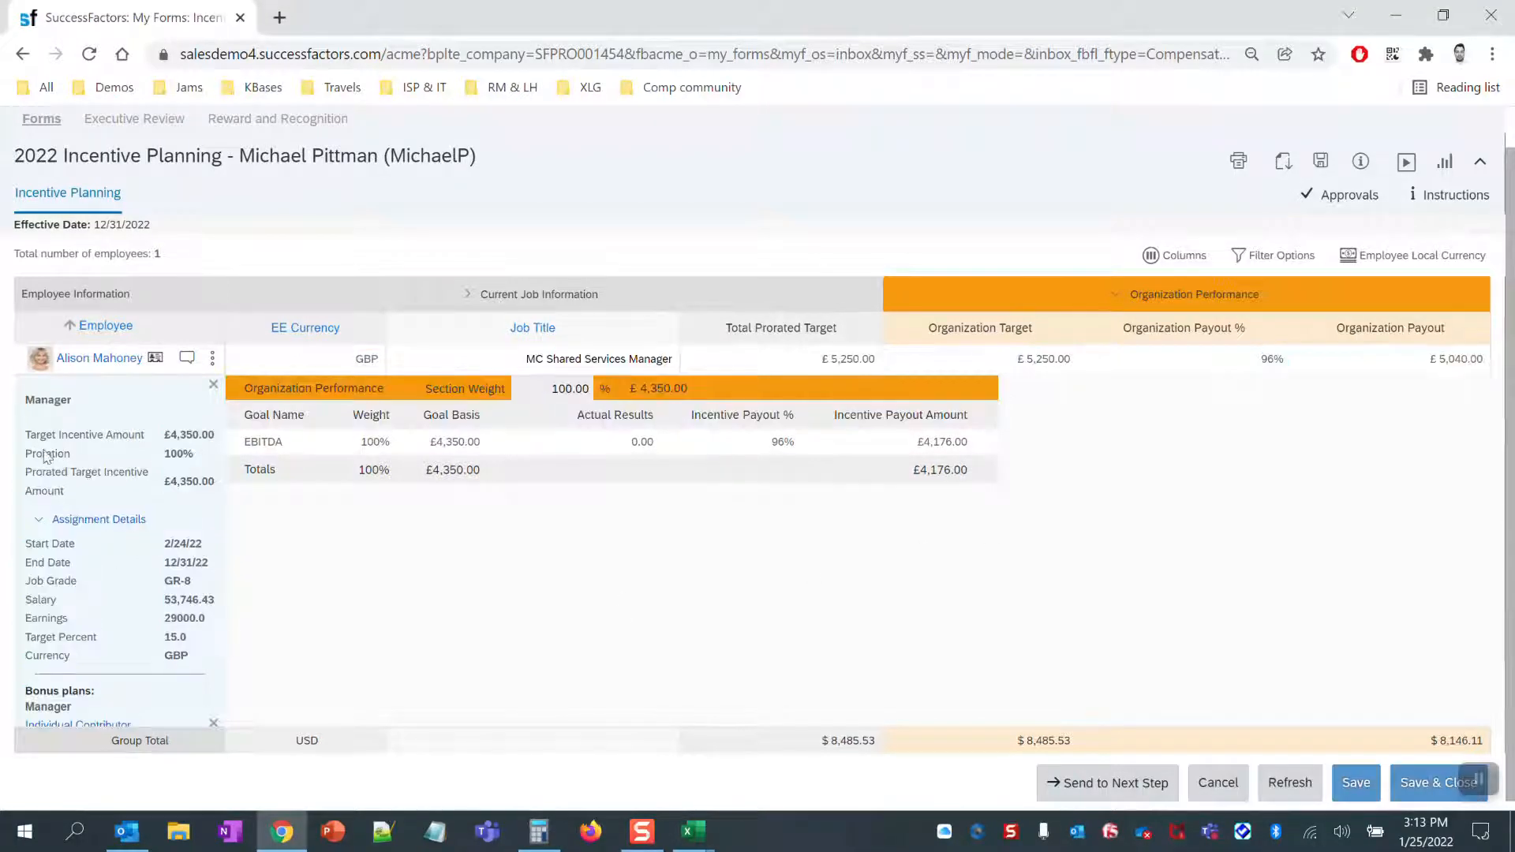
triple_click(169, 451)
left_click(306, 565)
- Switch the bonus details to the Individual Contributor plan and check its target and prorated target incentive amounts
left_click(88, 724)
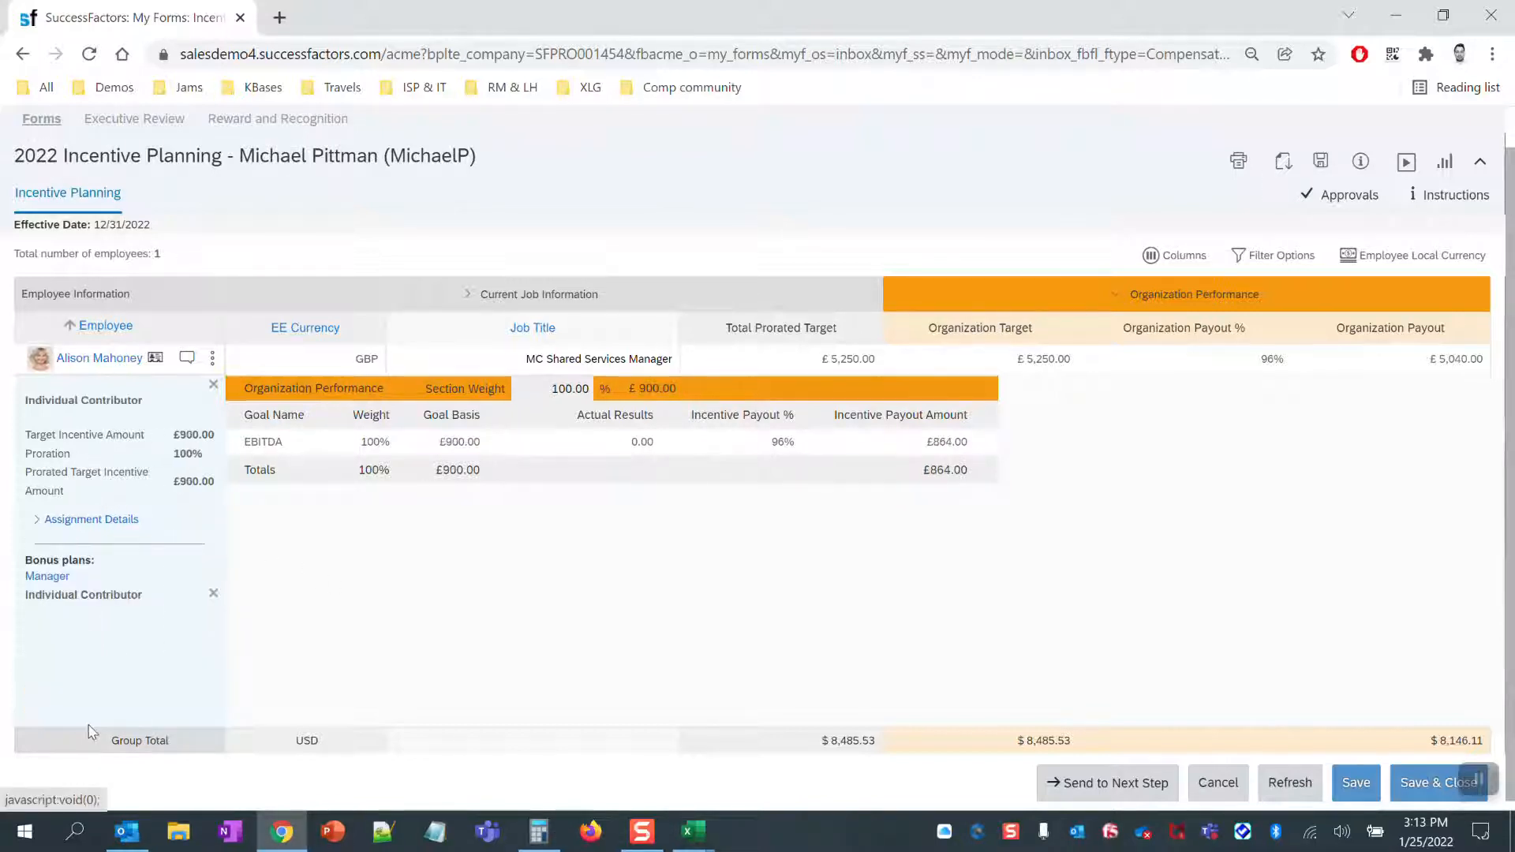
double_click(192, 439)
double_click(195, 481)
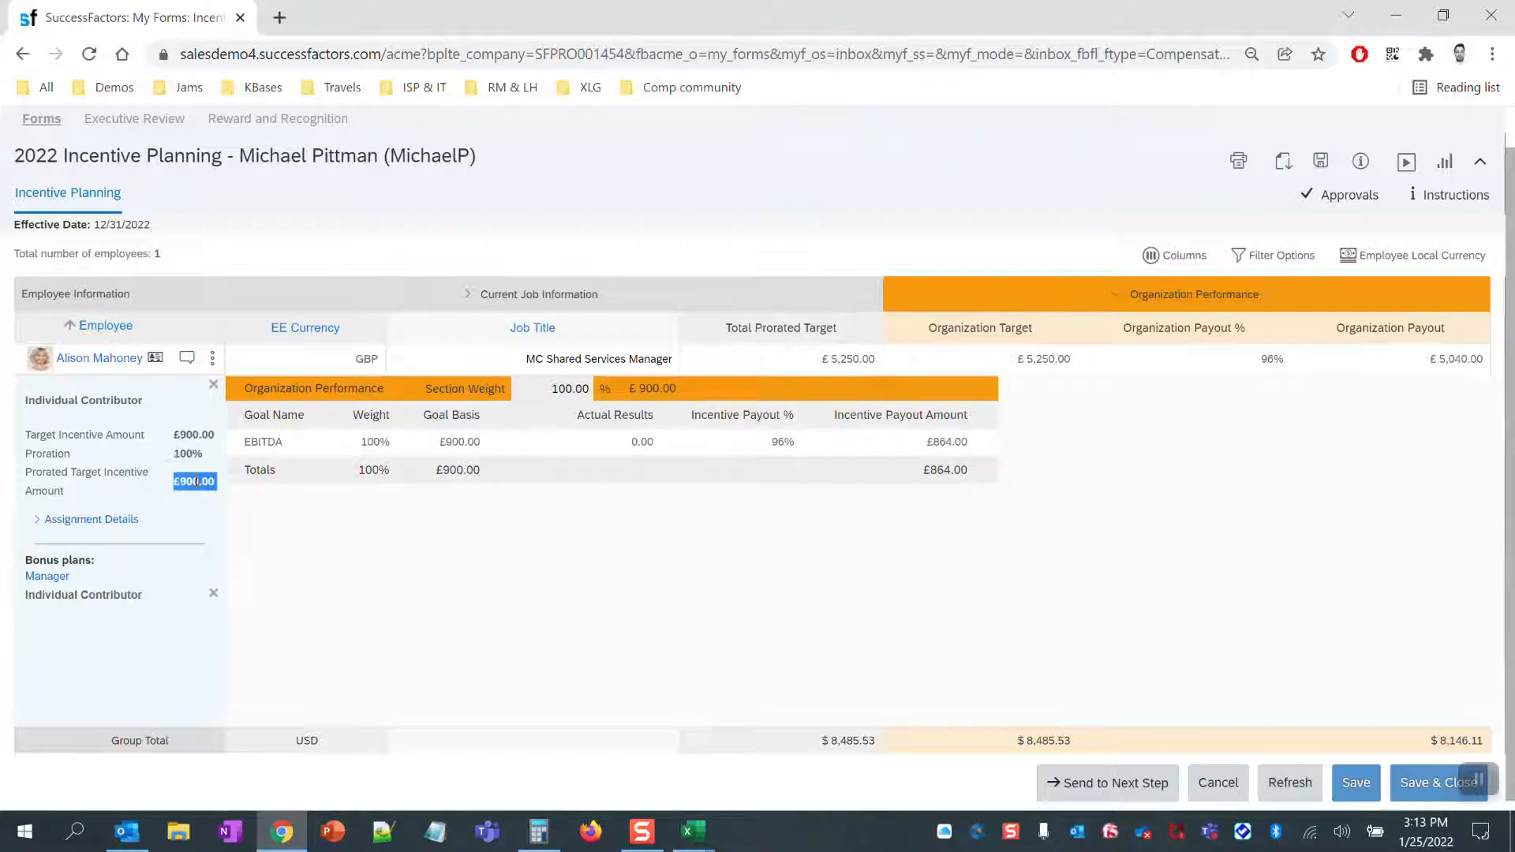
left_click(497, 560)
scroll(498, 565, "up", 1)
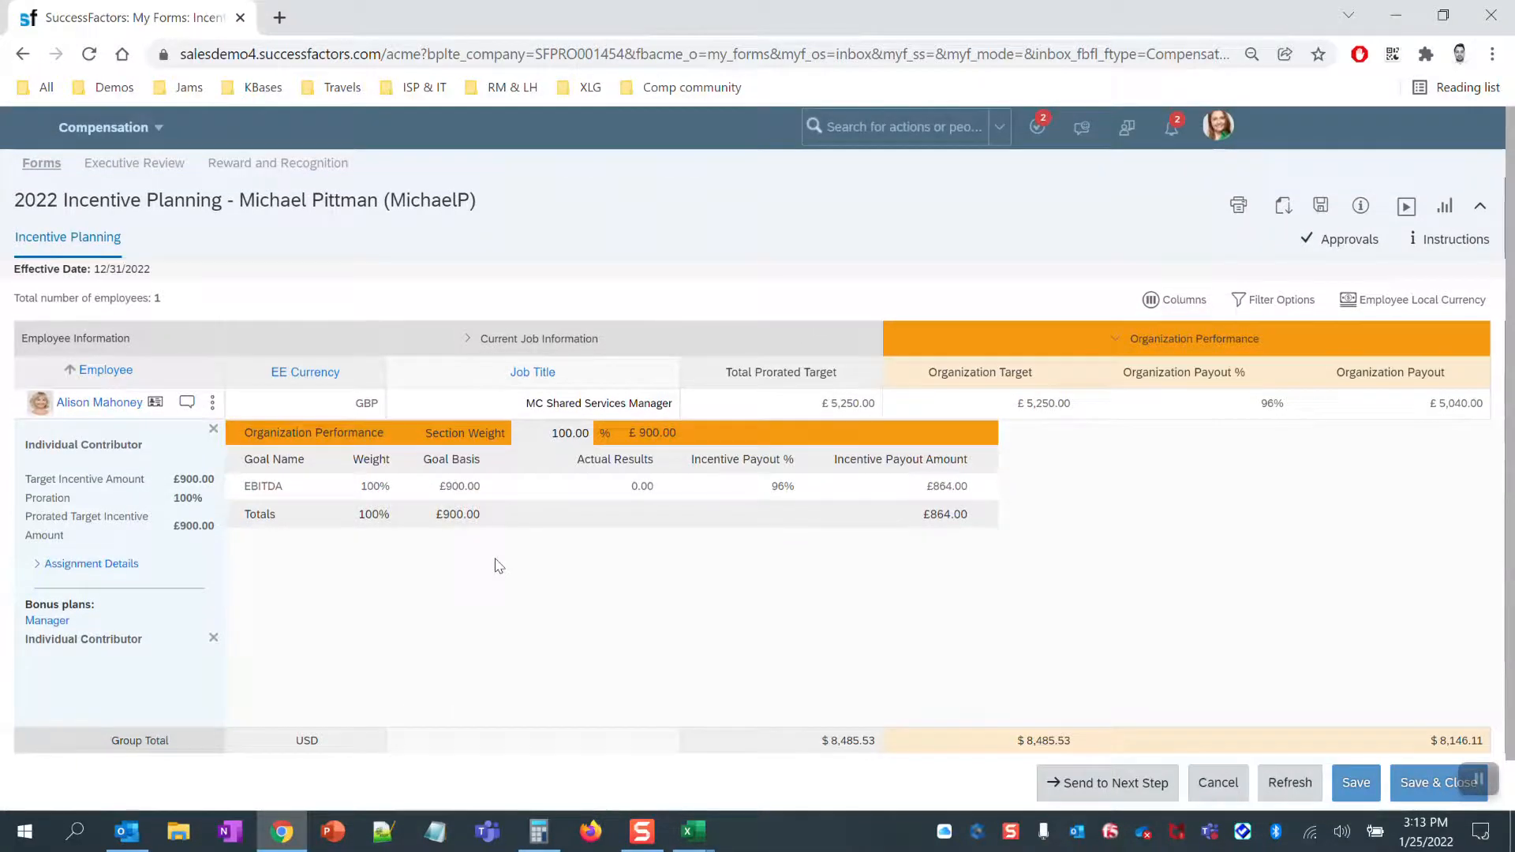